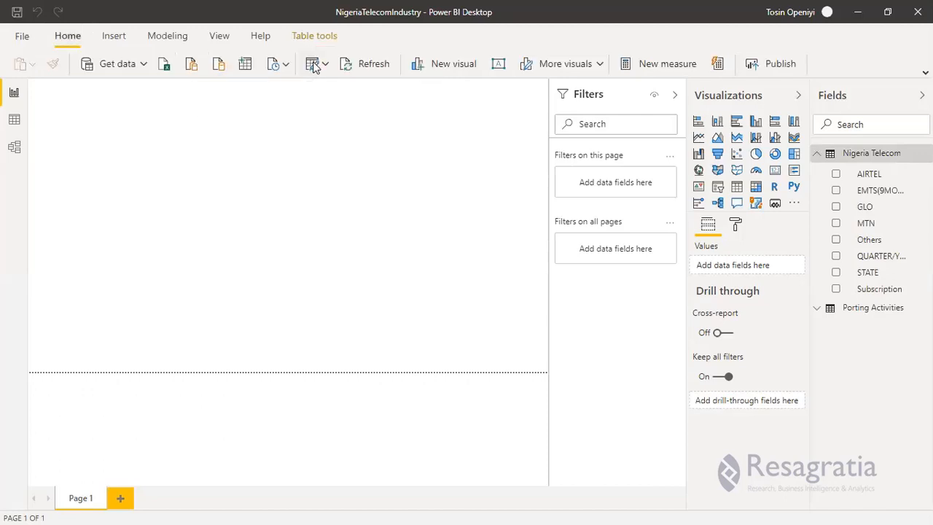
Open the Power Query Editor and examine all columns of the Nigeria Telecom and Porting Activities queries.
left_click(314, 65)
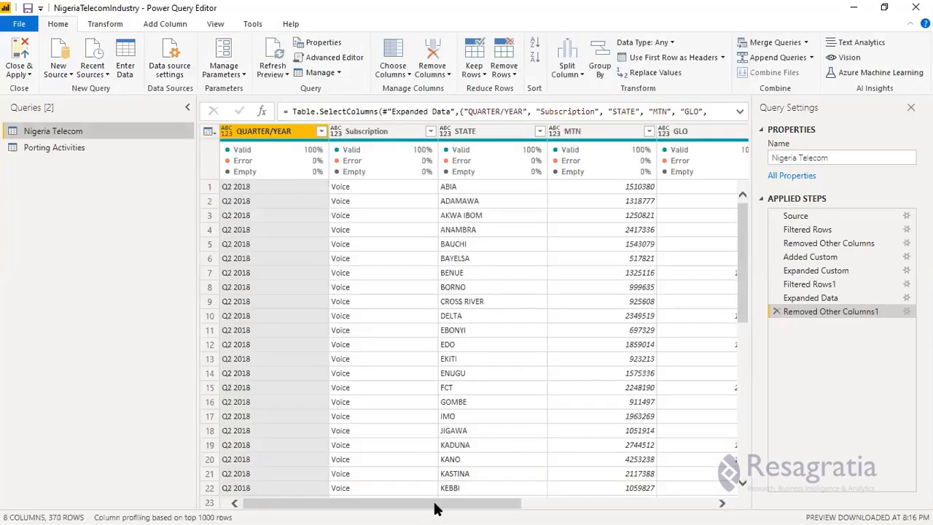
left_click_drag(435, 508, 548, 507)
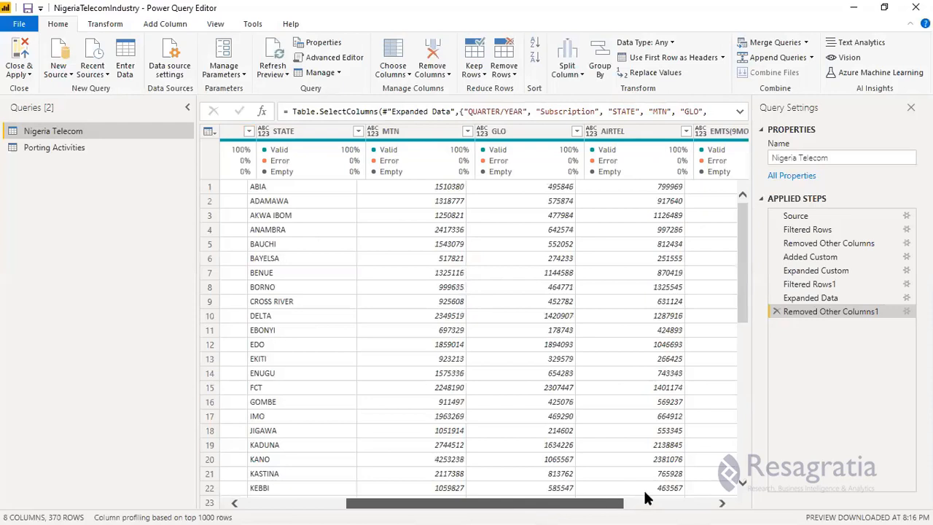
left_click_drag(645, 494, 663, 494)
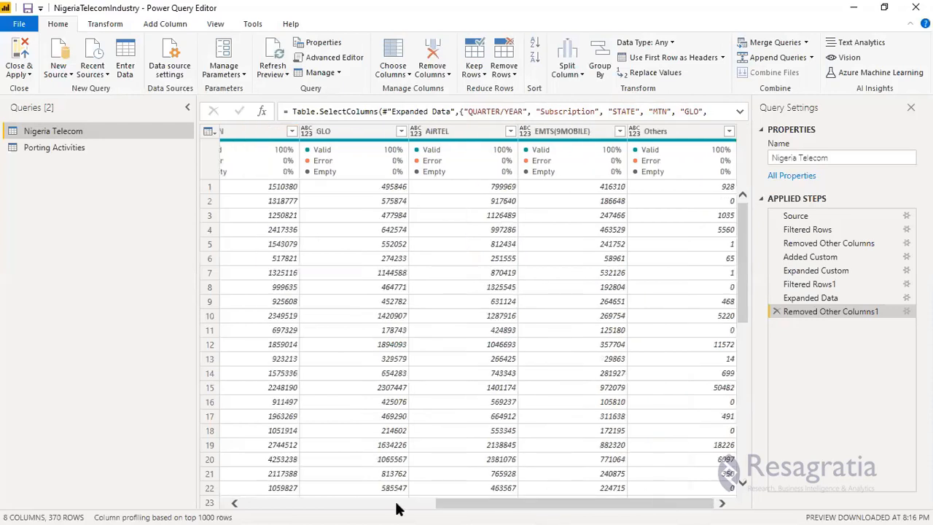
left_click(108, 149)
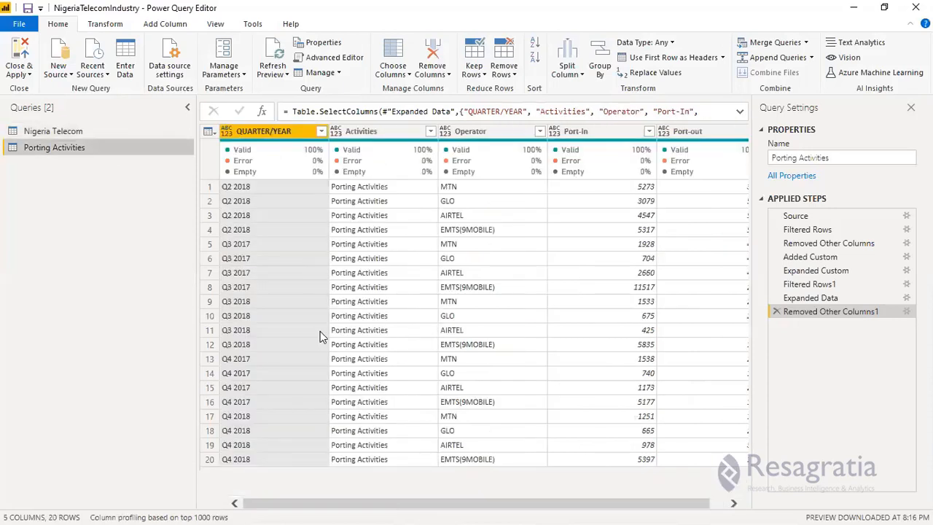
left_click(78, 132)
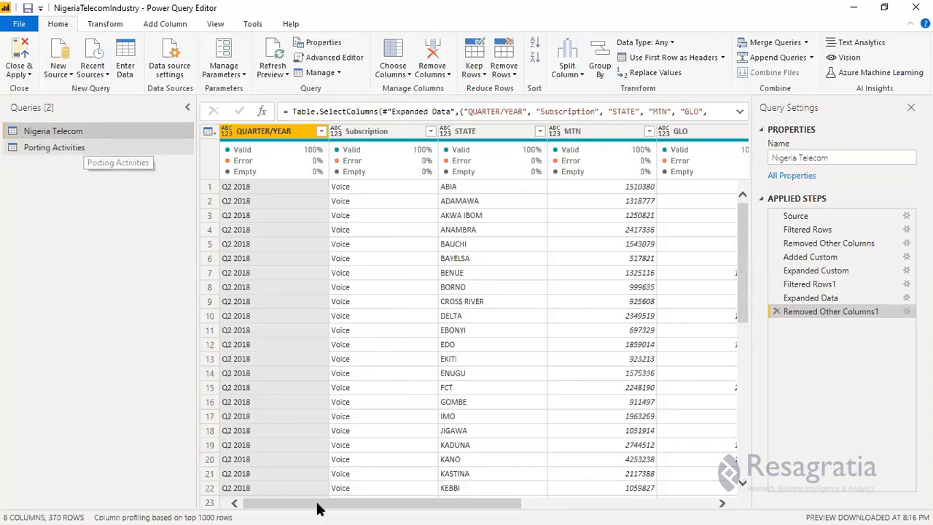
left_click_drag(328, 508, 518, 508)
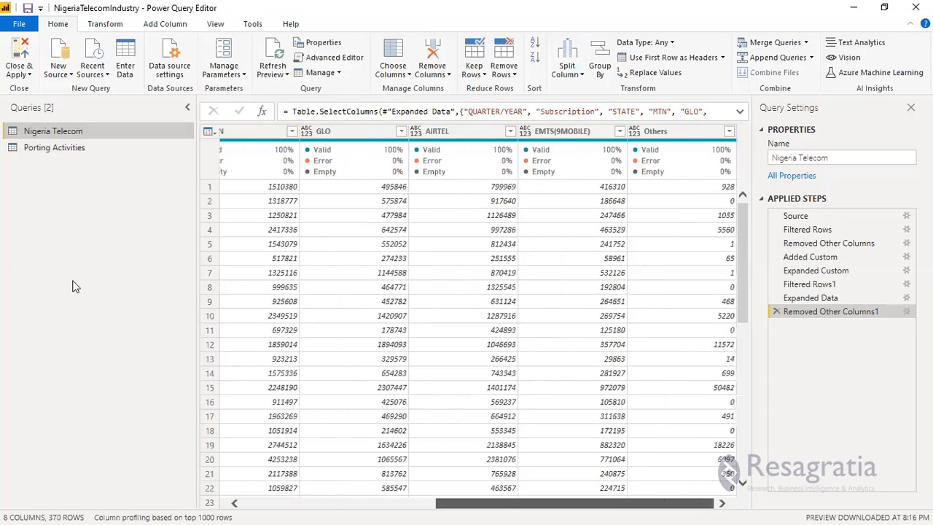
left_click(82, 148)
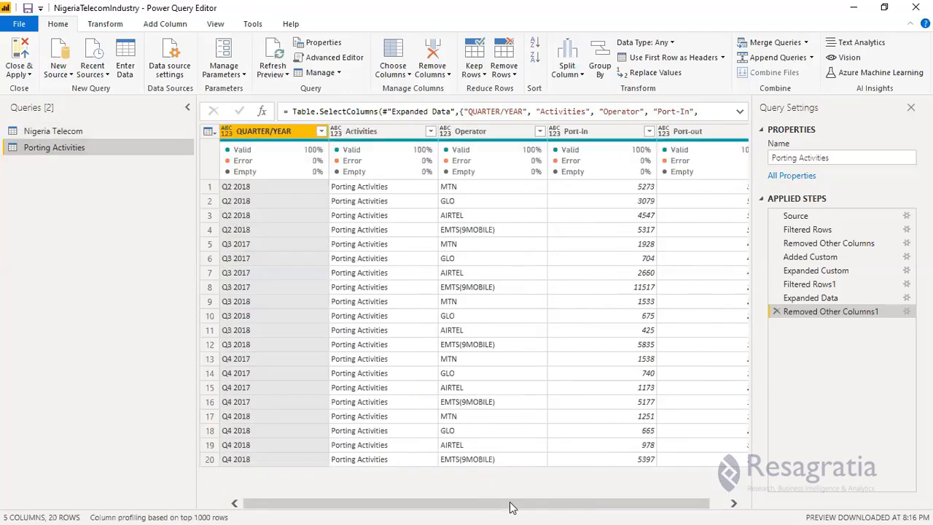
left_click_drag(512, 508, 658, 506)
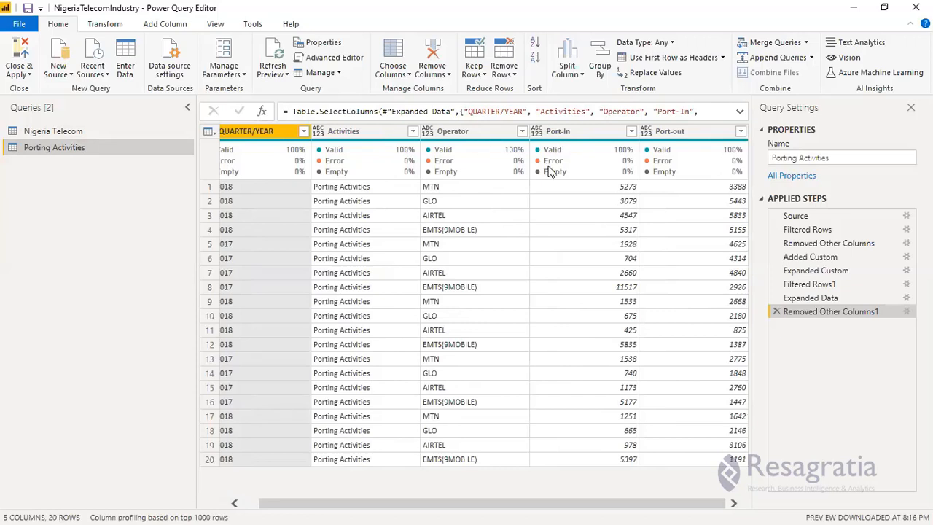
mouse_move(537, 177)
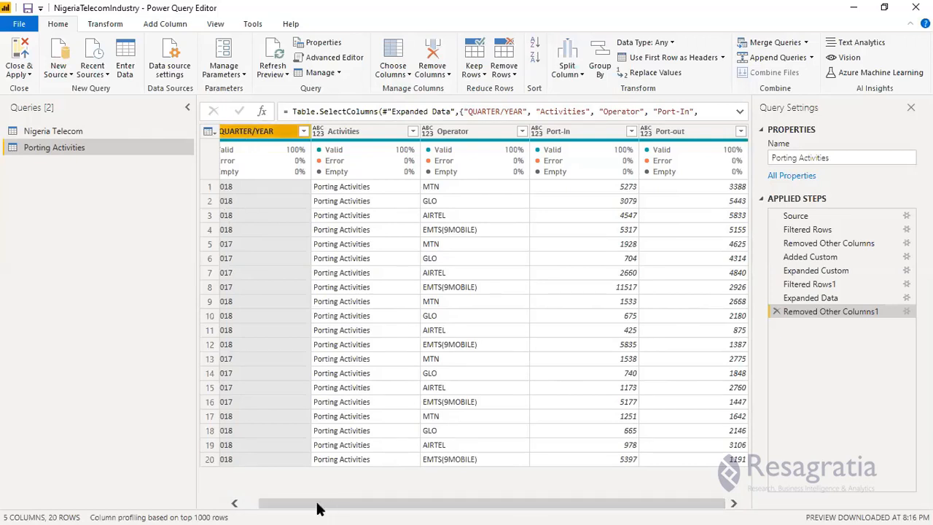
left_click_drag(318, 503, 285, 506)
left_click_drag(370, 508, 378, 509)
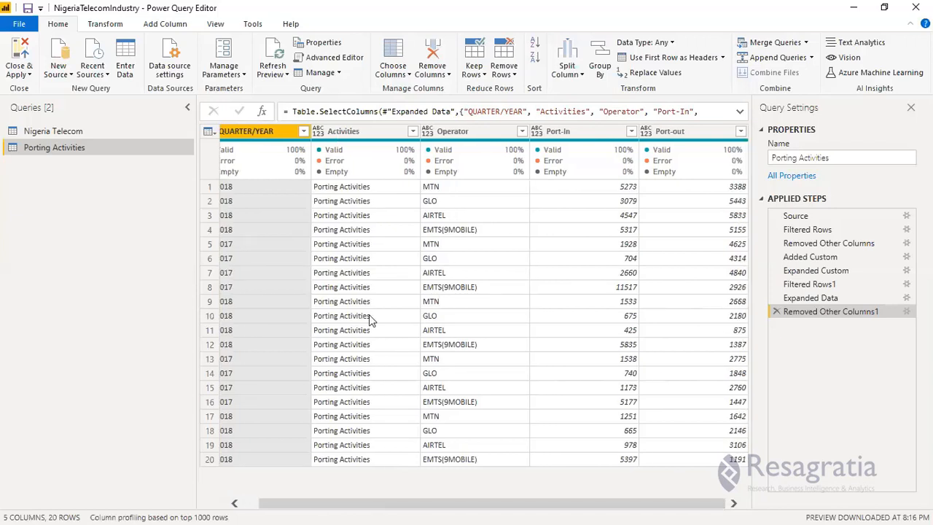
Unpivot the Port-In and Port-out columns of the Porting Activities query into attribute and value columns.
left_click(467, 133)
left_click(678, 134)
left_click(583, 139)
left_click(569, 138)
key("shift+Right")
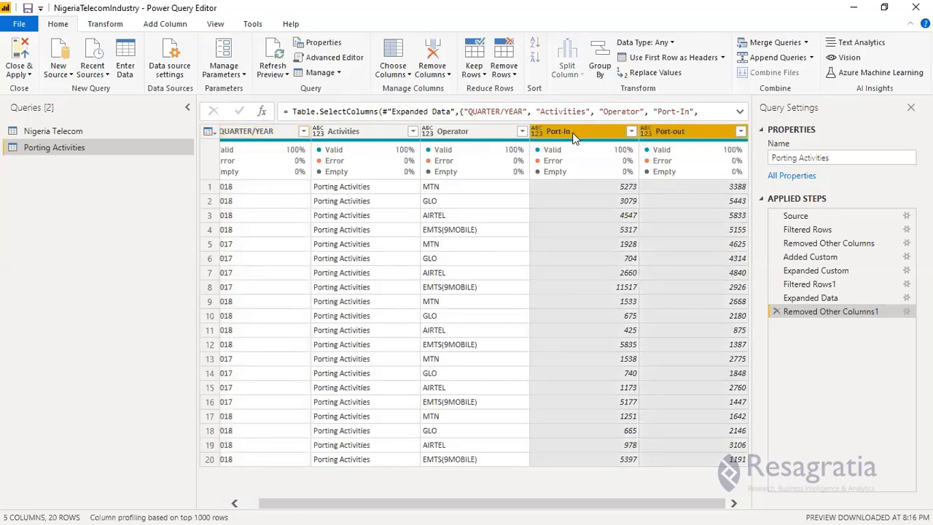
right_click(573, 137)
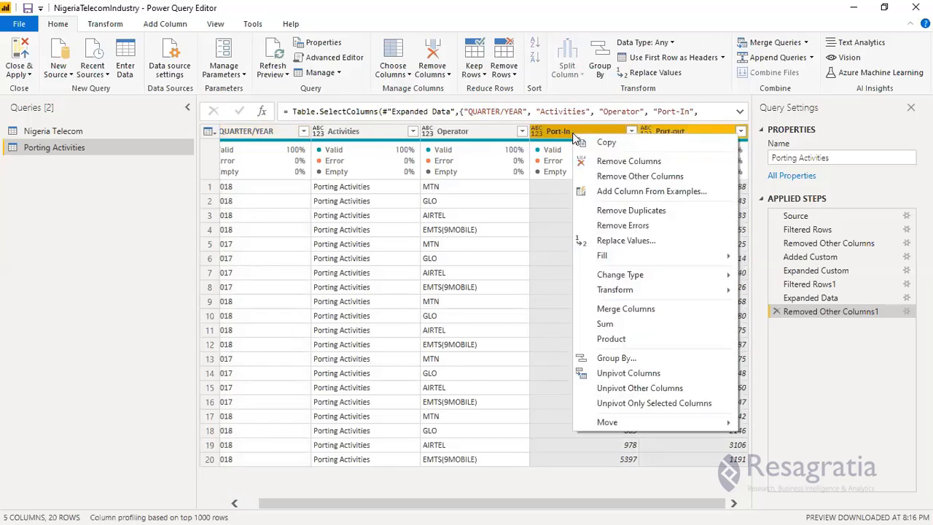
left_click(589, 373)
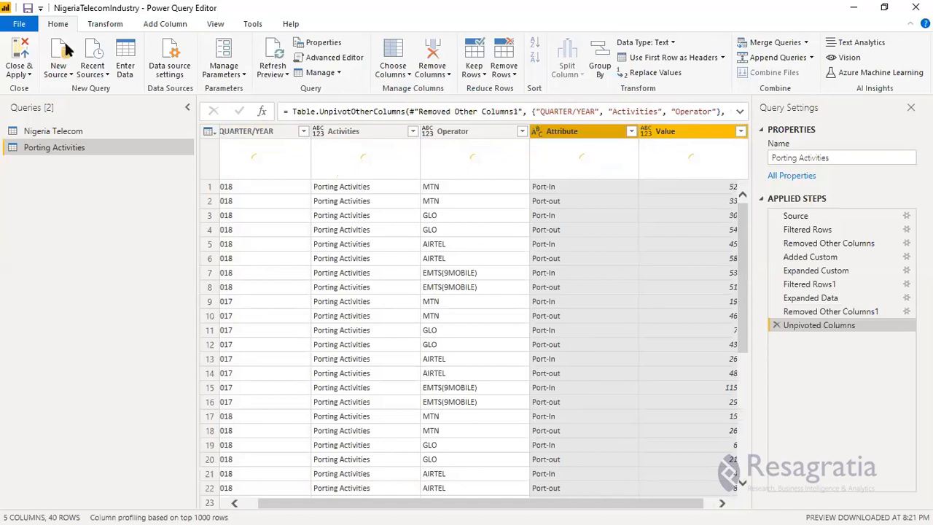
Rename the Attribute column of the Porting Activities query as Status.
left_click(100, 27)
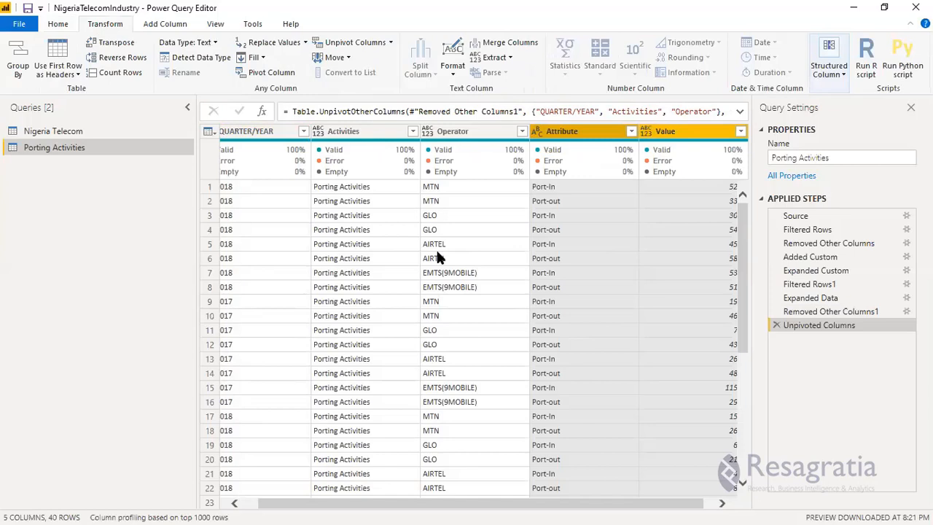
double_click(566, 131)
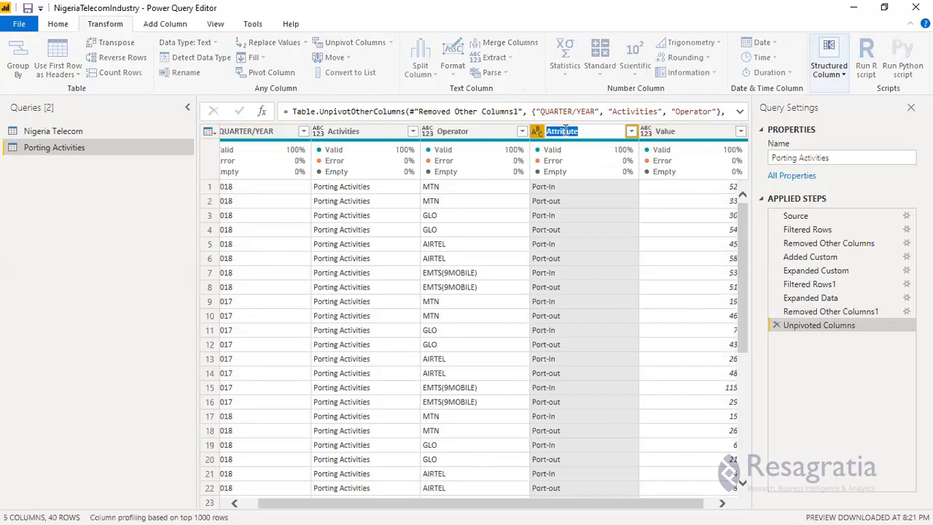
type("Porti")
key("BackSpace")
key("BackSpace")
key("BackSpace")
key("BackSpace")
key("BackSpace")
type("Status")
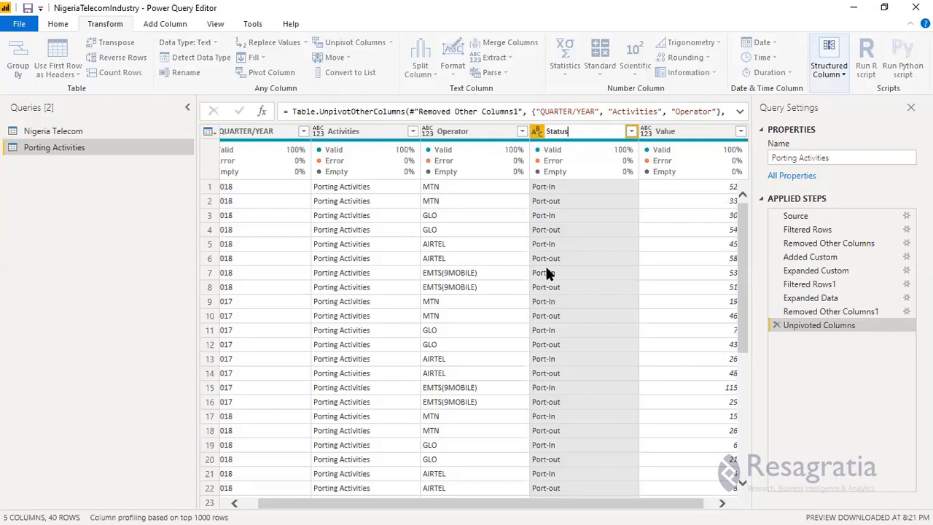
key("Return")
Rename the Value column of the Porting Activities query as Total.
double_click(668, 133)
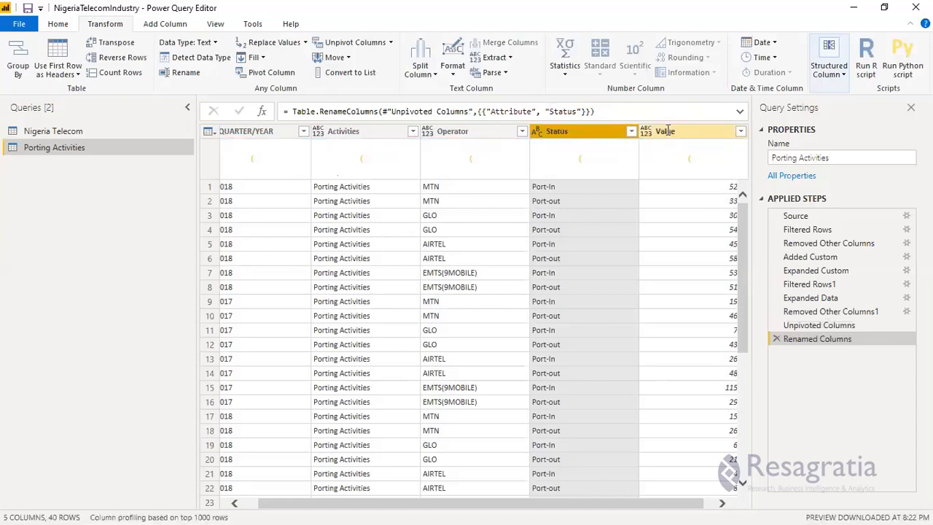
type("T")
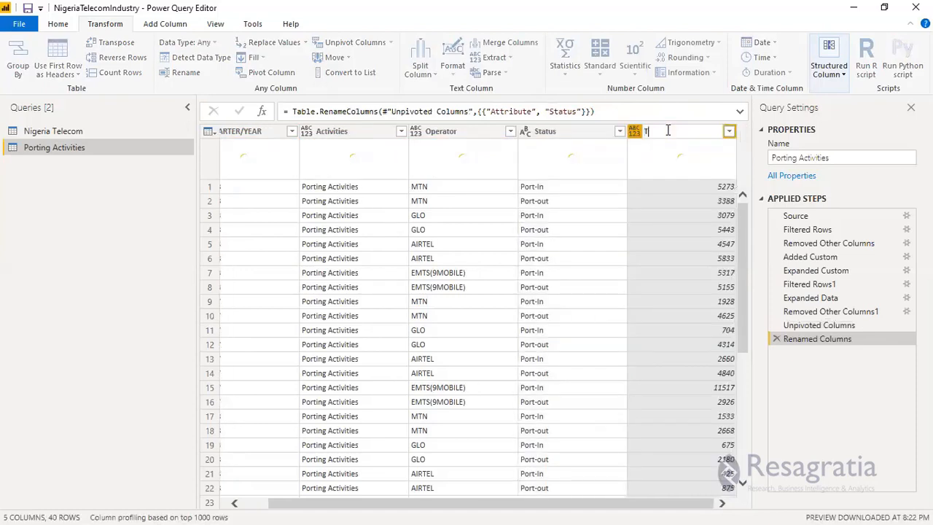
type("otal")
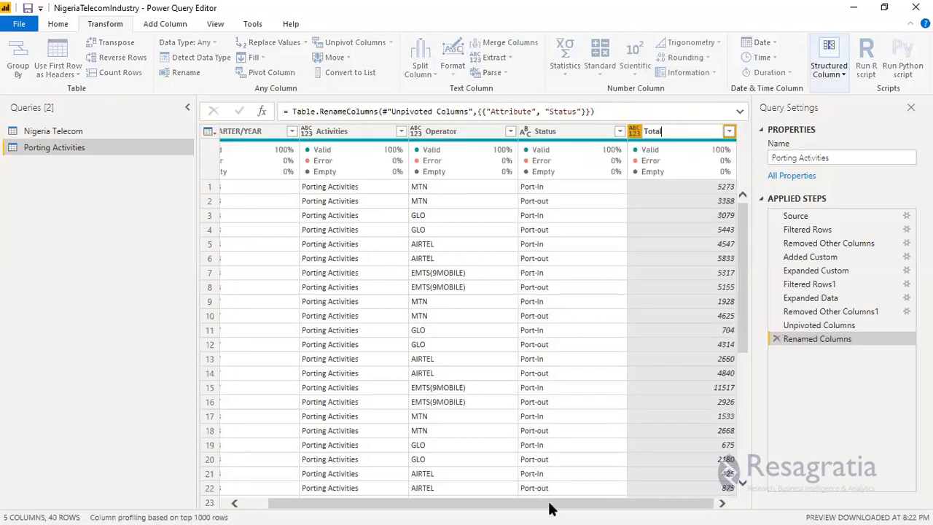
key("Return")
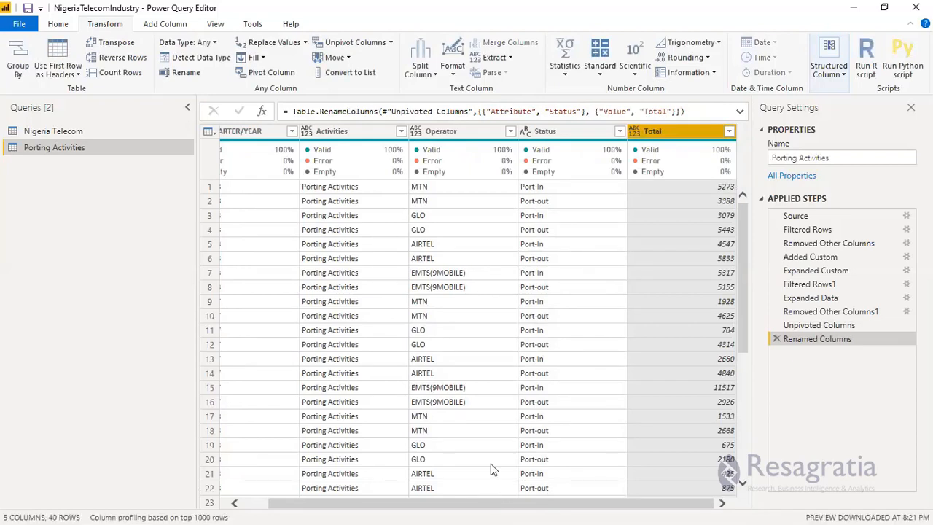
Remove the Activities column from the Porting Activities query.
left_click_drag(458, 508, 379, 506)
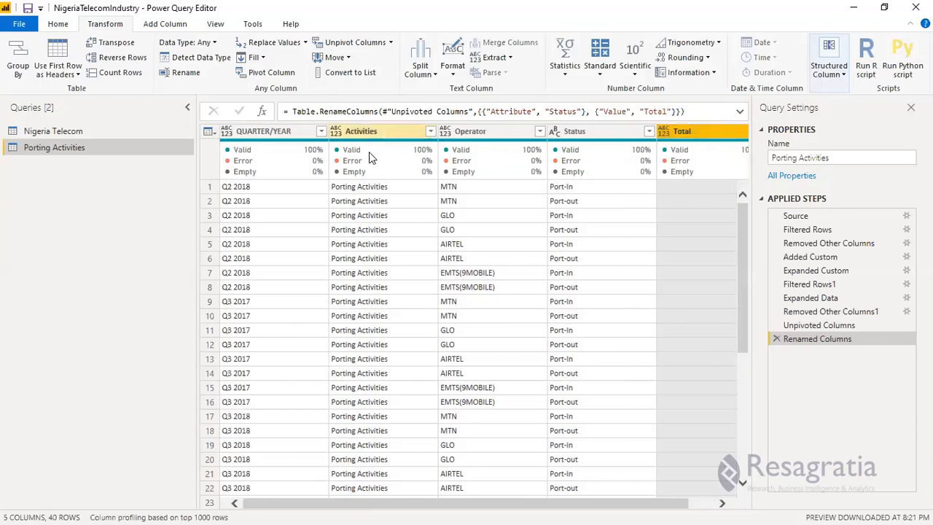
left_click(369, 152)
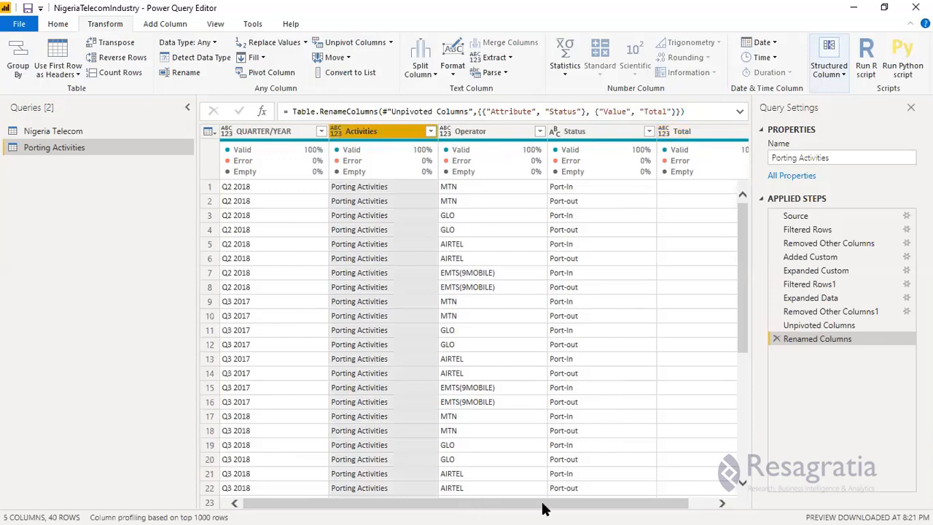
left_click_drag(542, 509, 565, 506)
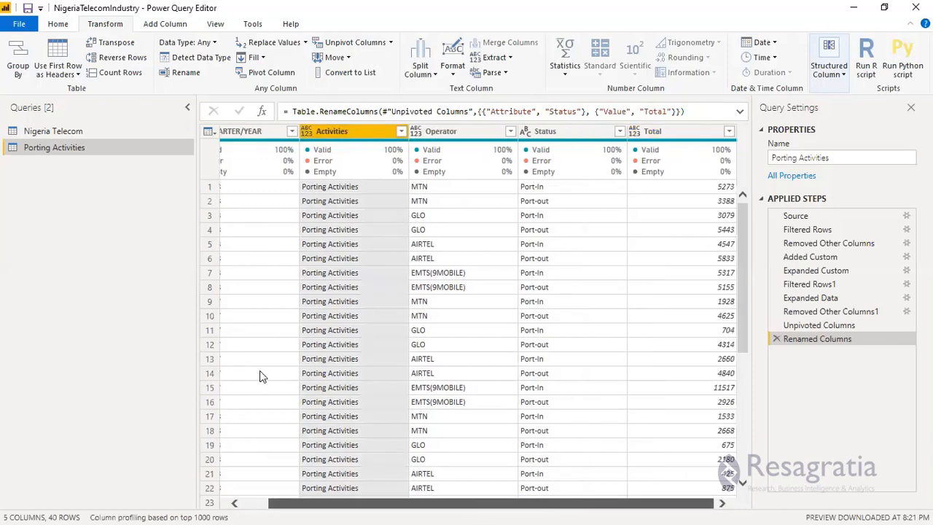
right_click(347, 132)
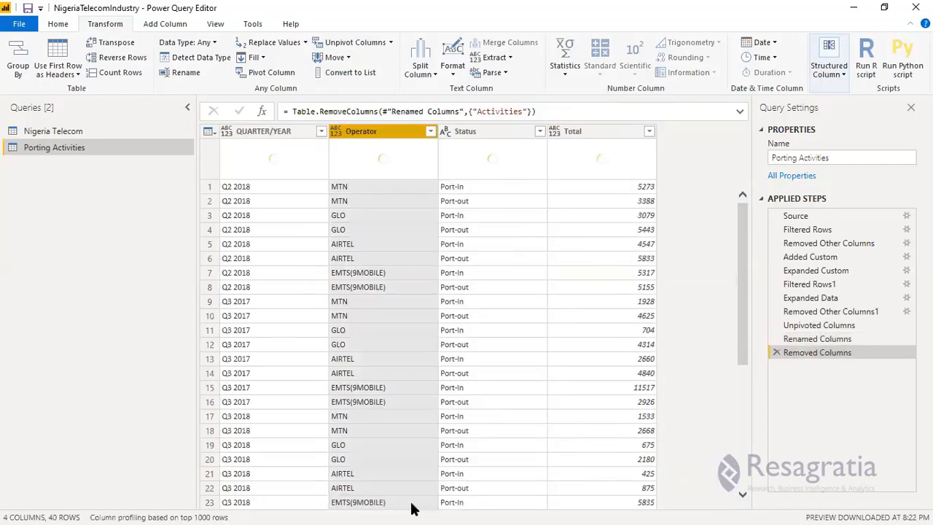
Duplicate the QUARTER/YEAR column in the Porting Activities query.
left_click(266, 132, "ctrl")
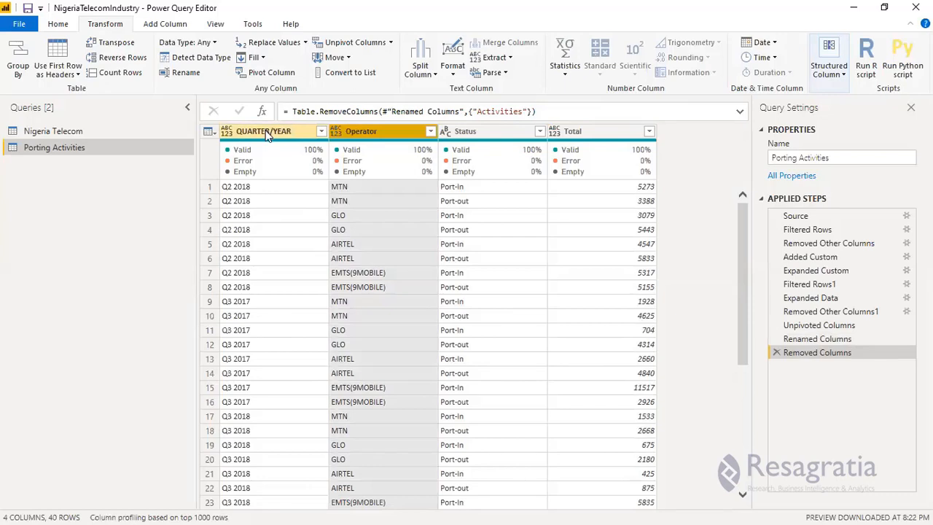
left_click(268, 137)
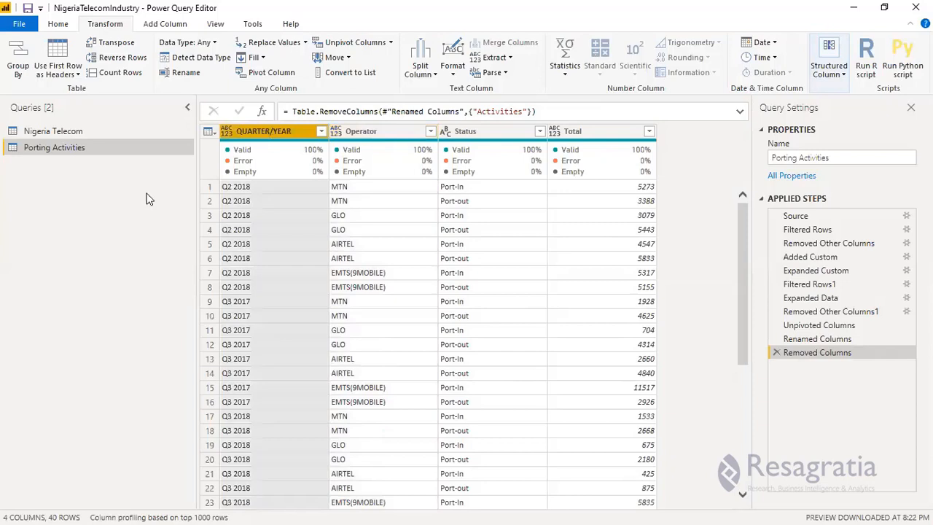
right_click(277, 136)
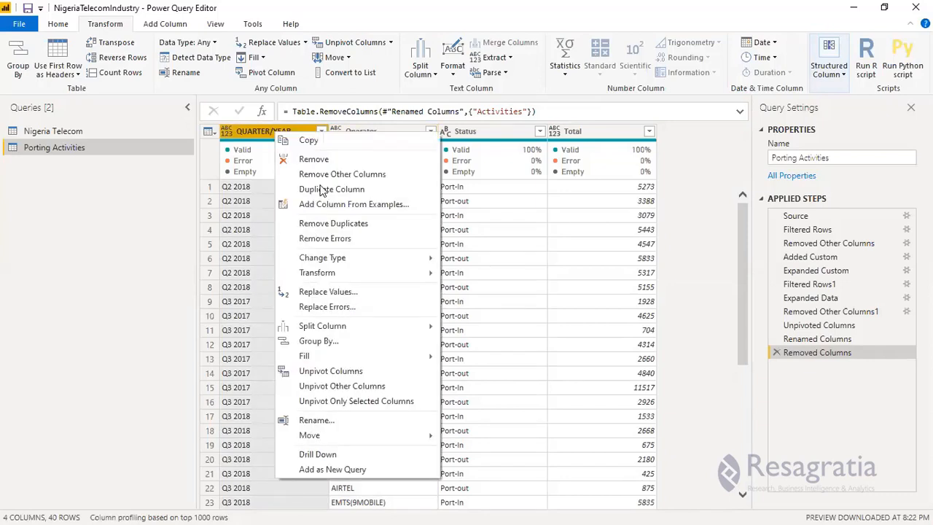
left_click(317, 190)
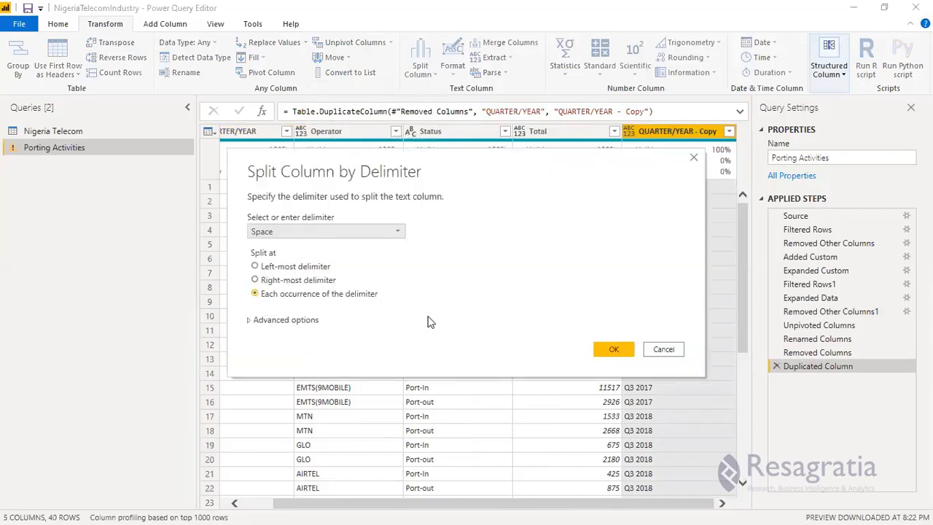
Split the duplicated QUARTER/YEAR column by the Space delimiter at each occurrence.
left_click(616, 352)
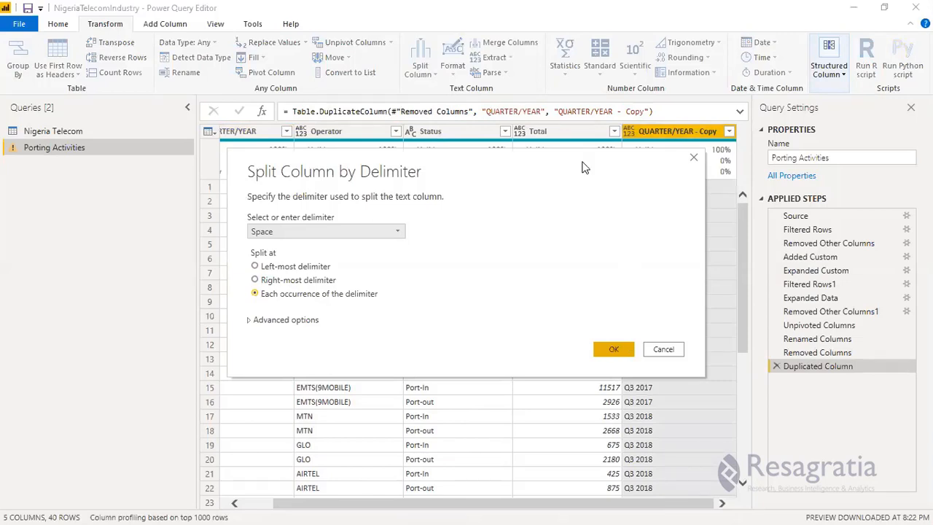
left_click_drag(625, 179, 435, 170)
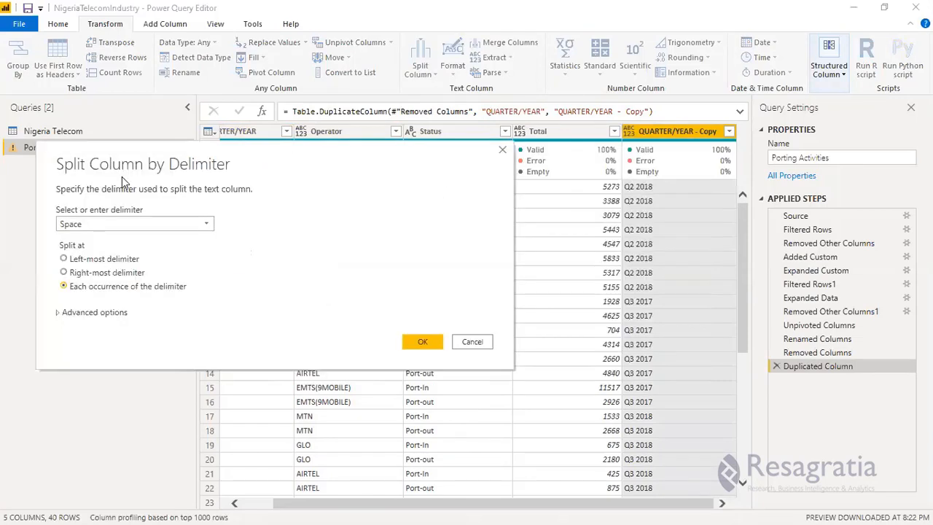
left_click(423, 343)
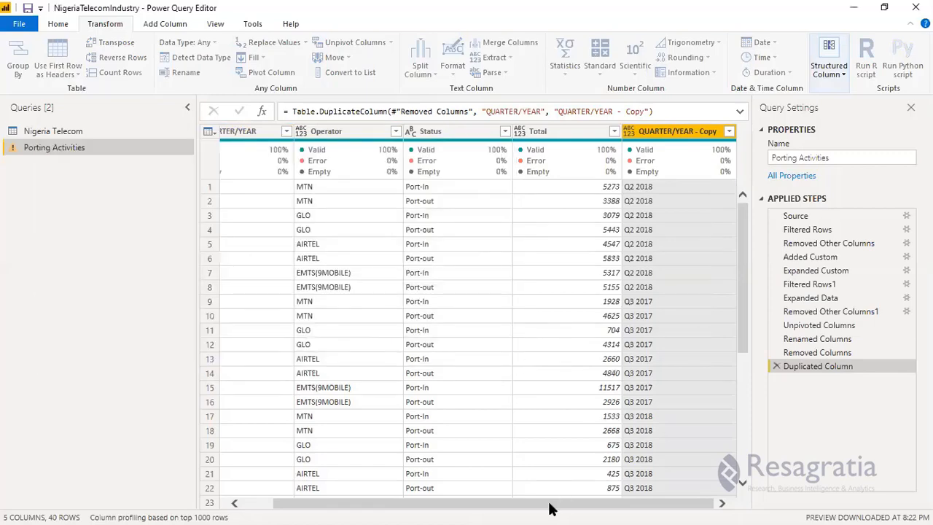
left_click(645, 508)
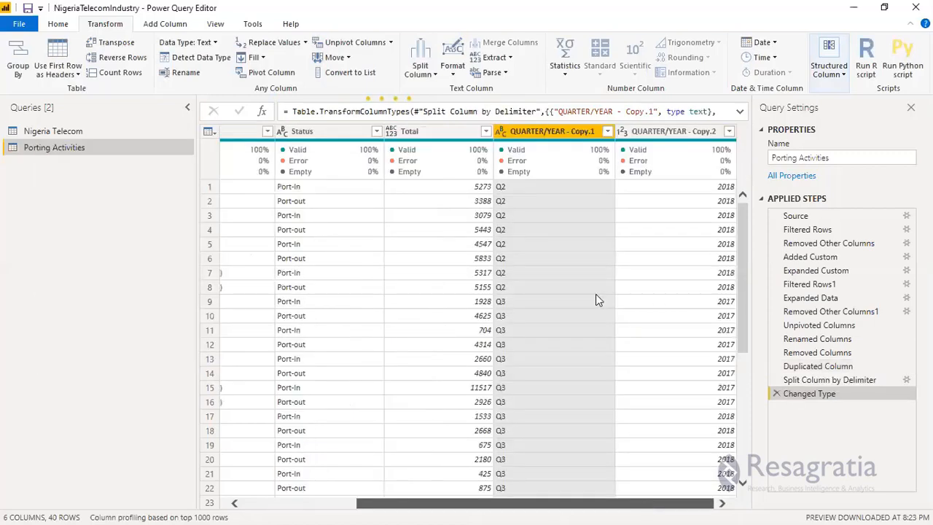
Rename the QUARTER/YEAR - Copy.1 column as Quarter and the QUARTER/YEAR - Copy.2 column as Year.
left_click(628, 133, "ctrl")
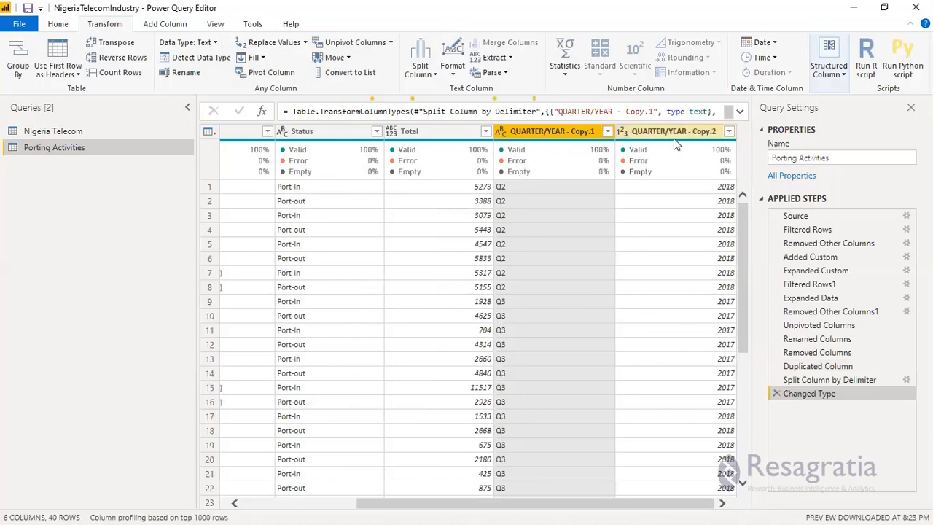
double_click(534, 134)
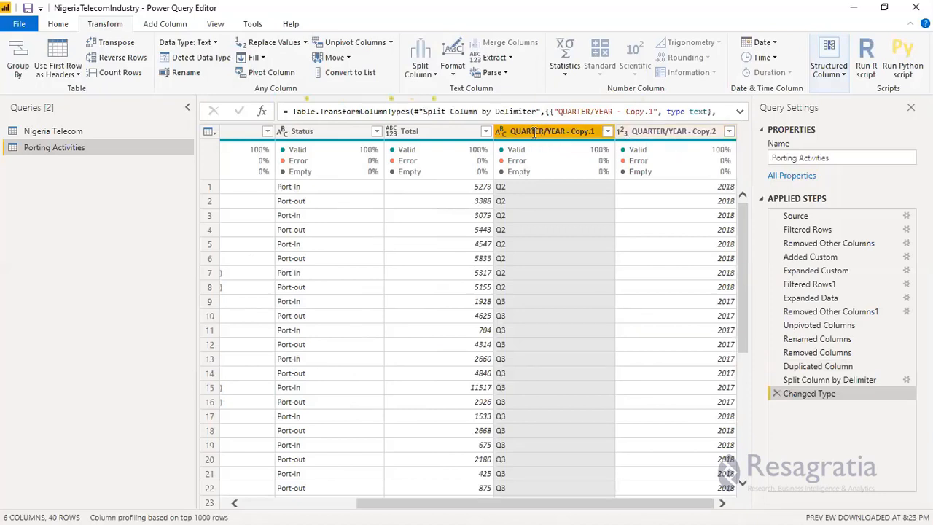
type("Q")
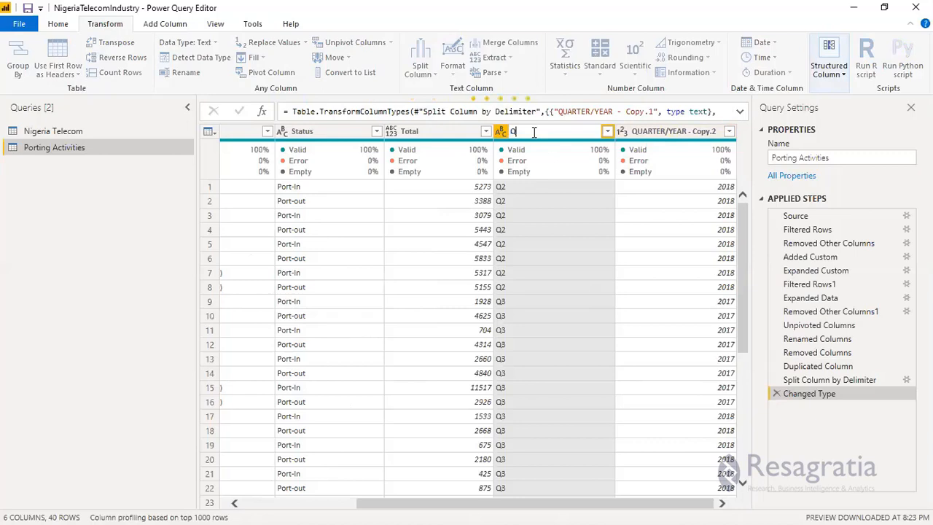
type("uarter")
double_click(673, 131)
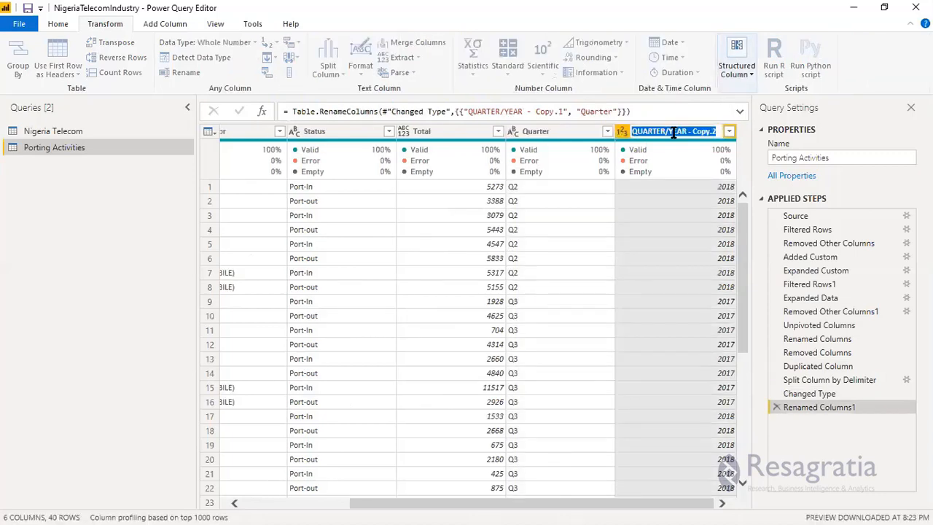
type("Year")
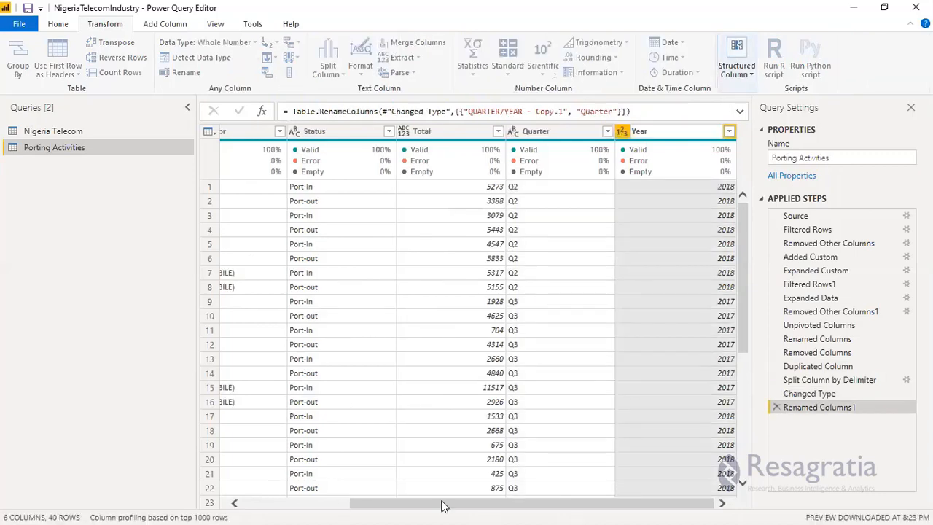
Set the data type of the Operator and Status columns in the Porting Activities query to Text.
left_click_drag(356, 503, 285, 502)
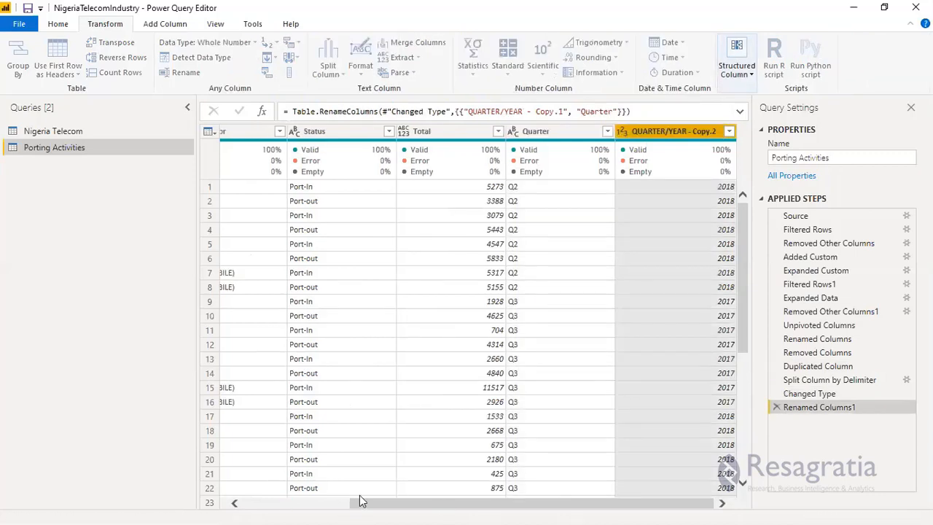
left_click_drag(367, 504, 242, 504)
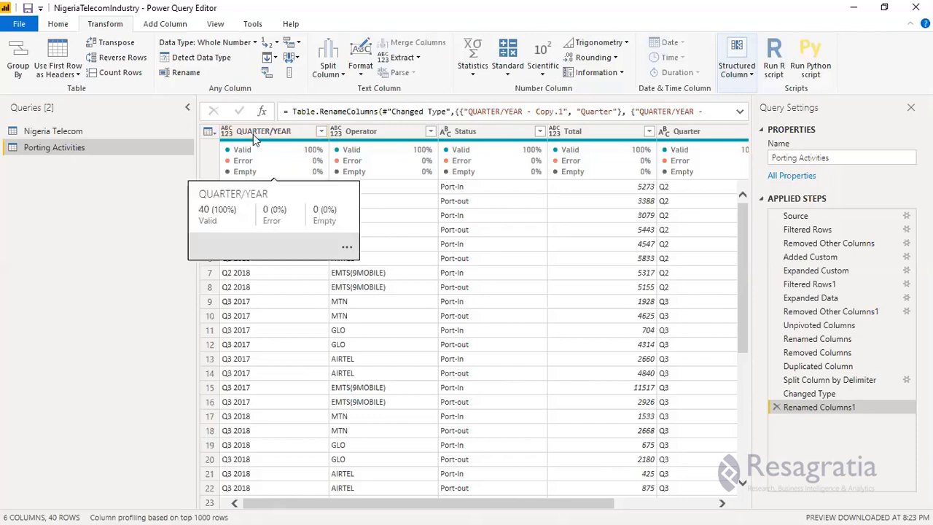
left_click(272, 139)
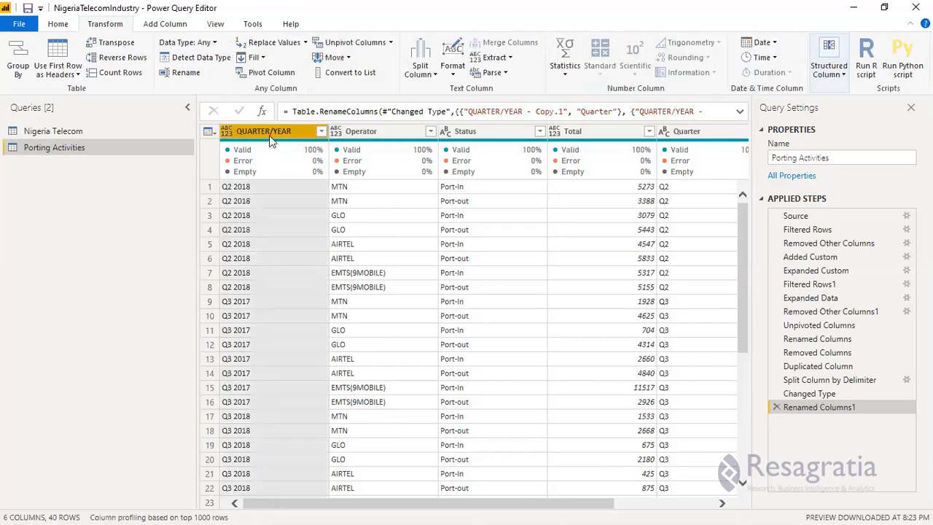
left_click(350, 131, "ctrl")
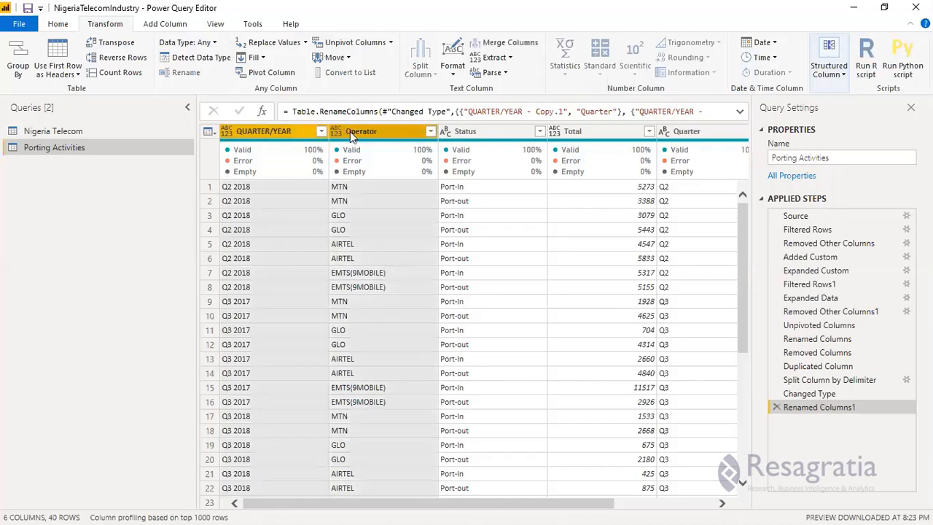
left_click(467, 133, "ctrl")
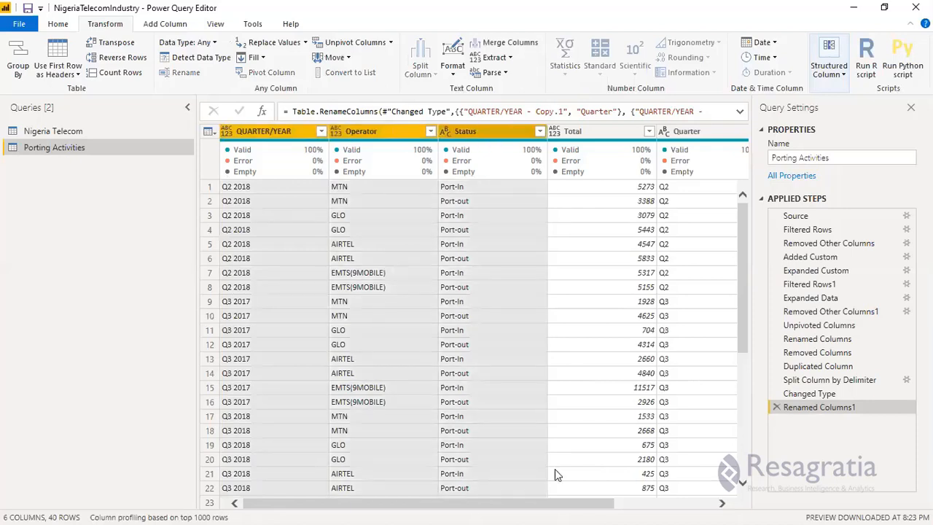
left_click(693, 503)
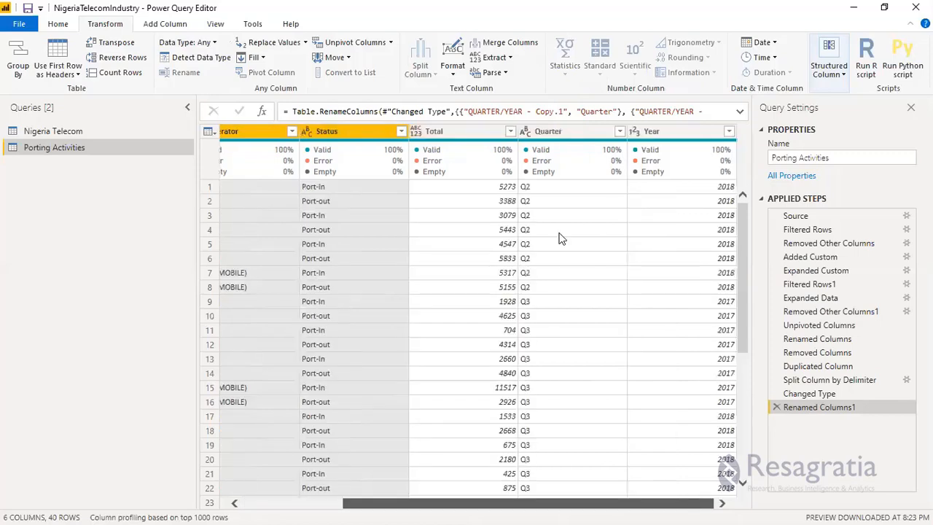
left_click(339, 503)
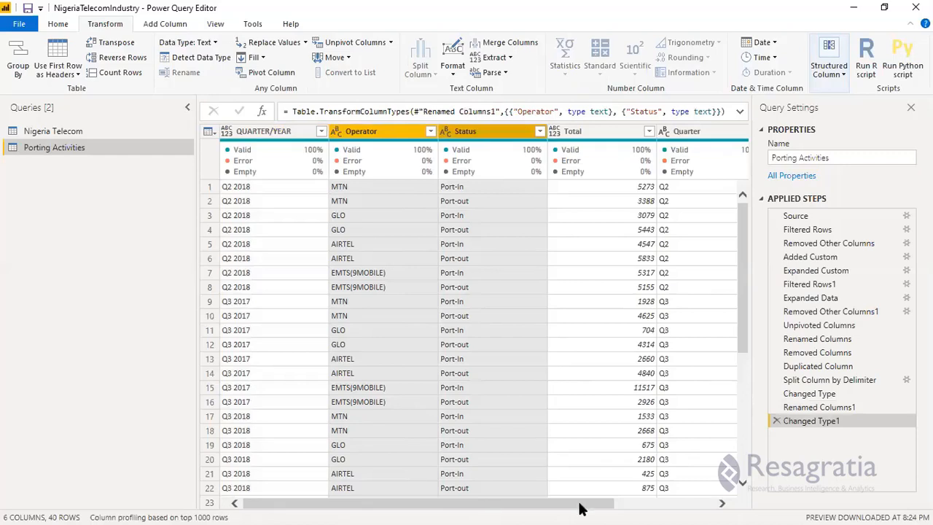
Set the Total column's data type to Whole Number and move the Quarter and Year columns to the beginning.
left_click_drag(602, 506, 701, 506)
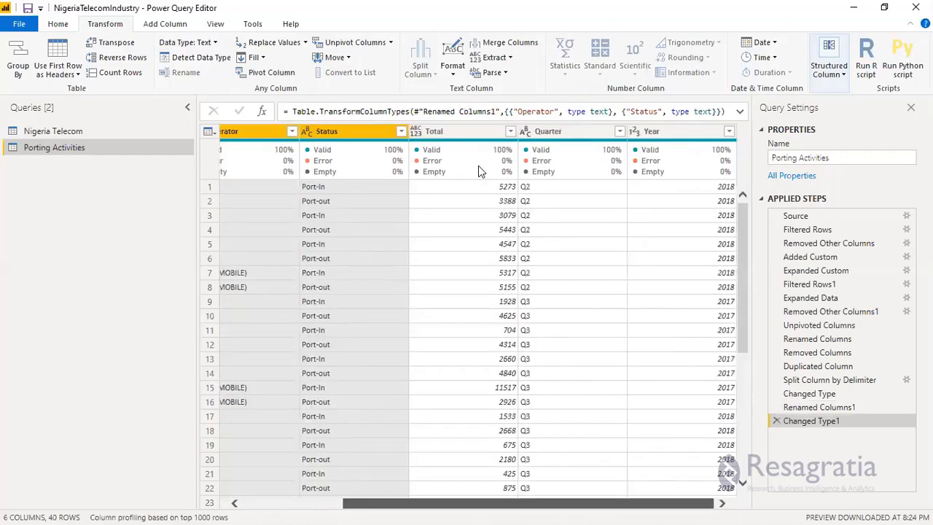
left_click(427, 131)
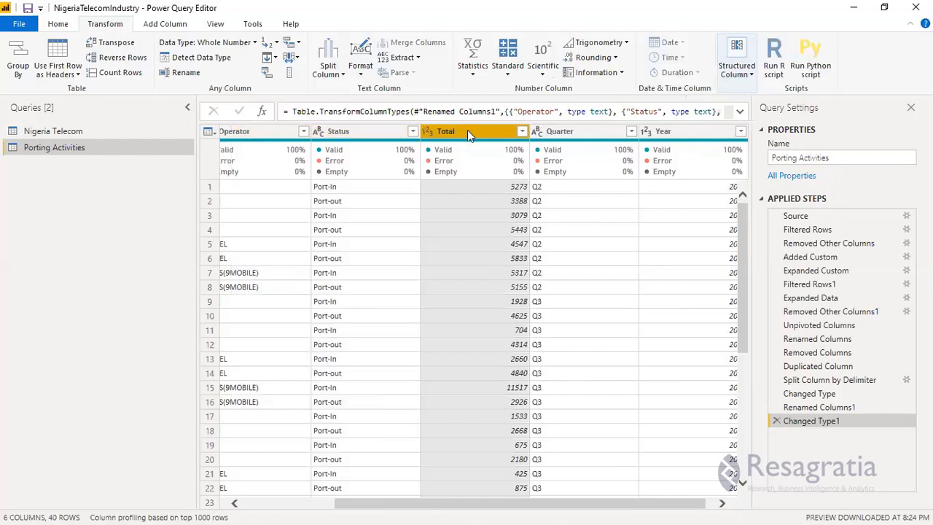
left_click(563, 133)
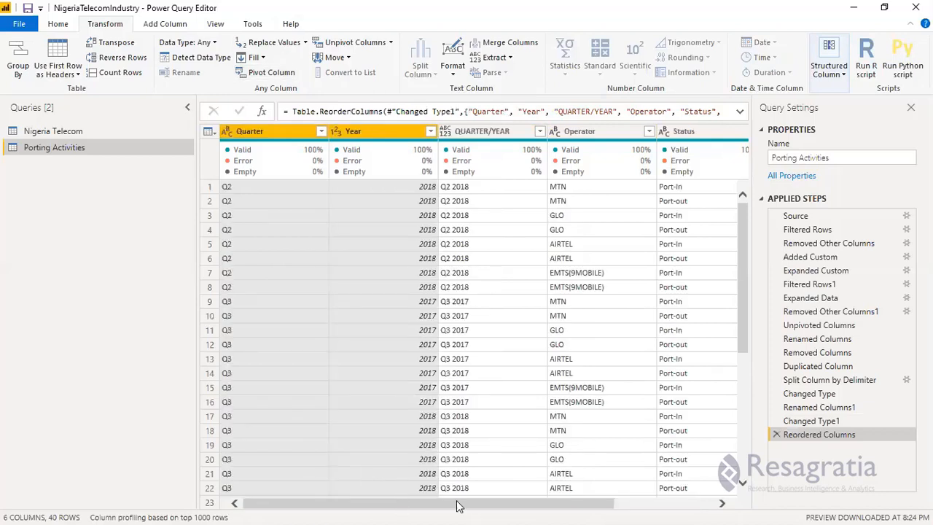
Remove the Reordered Columns step and set the QUARTER/YEAR column's data type to Text.
left_click_drag(460, 504, 567, 493)
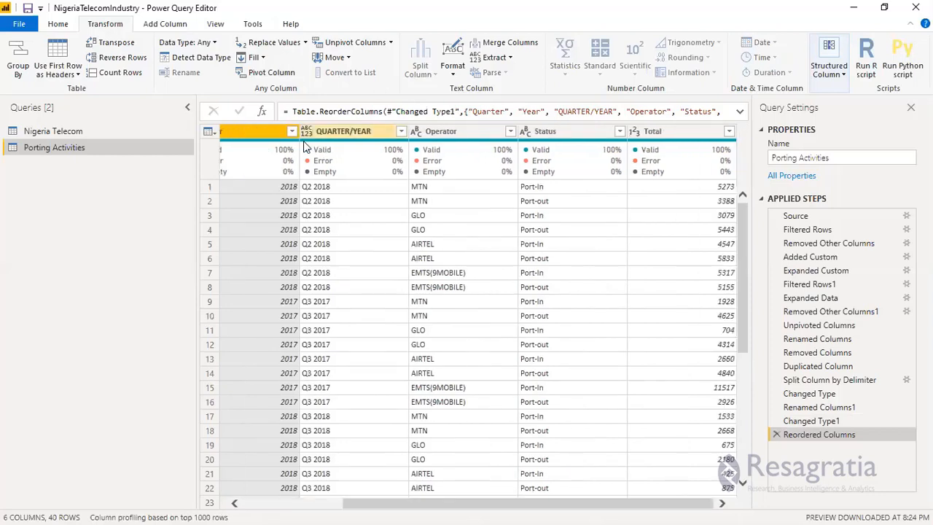
left_click(306, 131)
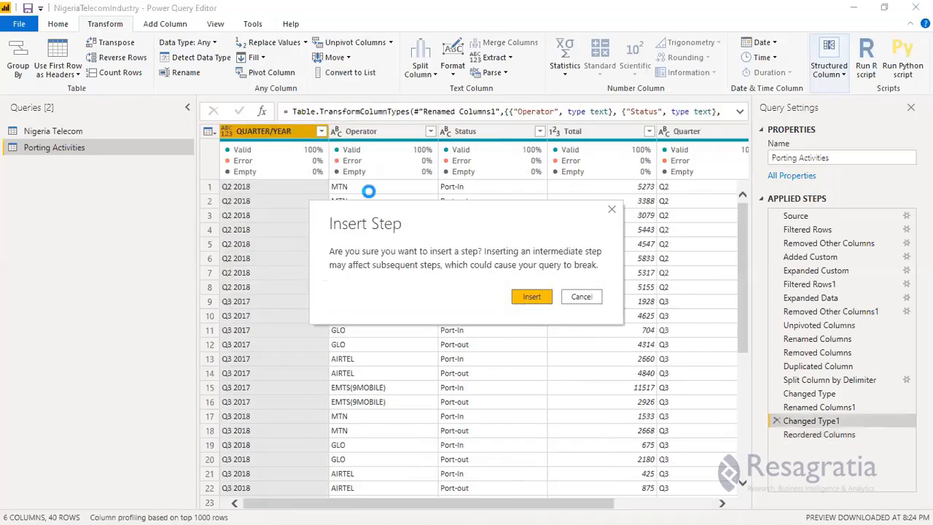
key("Escape")
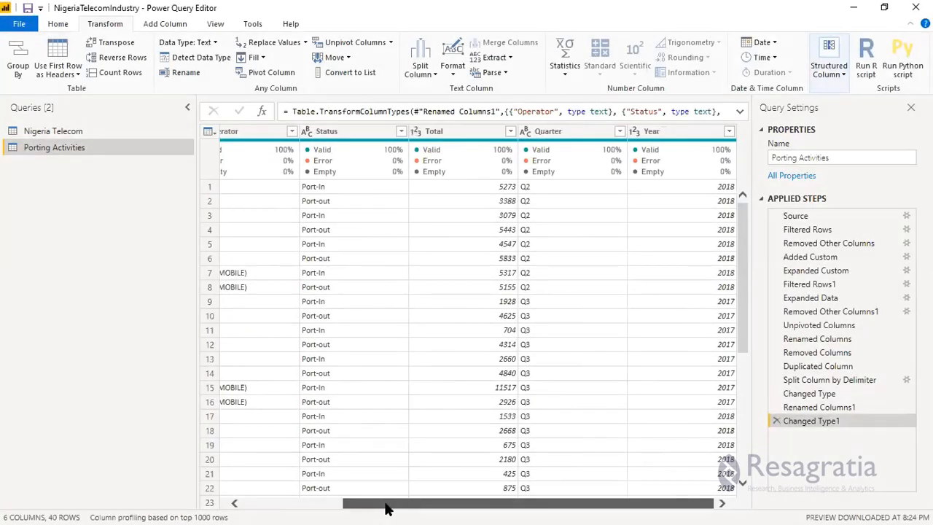
Move the Quarter and Year columns to the beginning of the Porting Activities query.
left_click_drag(386, 509, 288, 509)
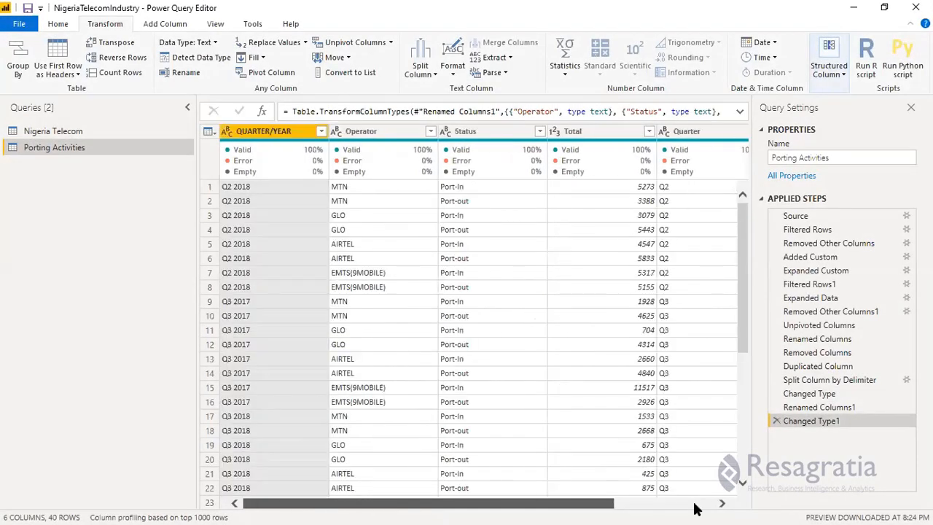
left_click(696, 509)
left_click(565, 131)
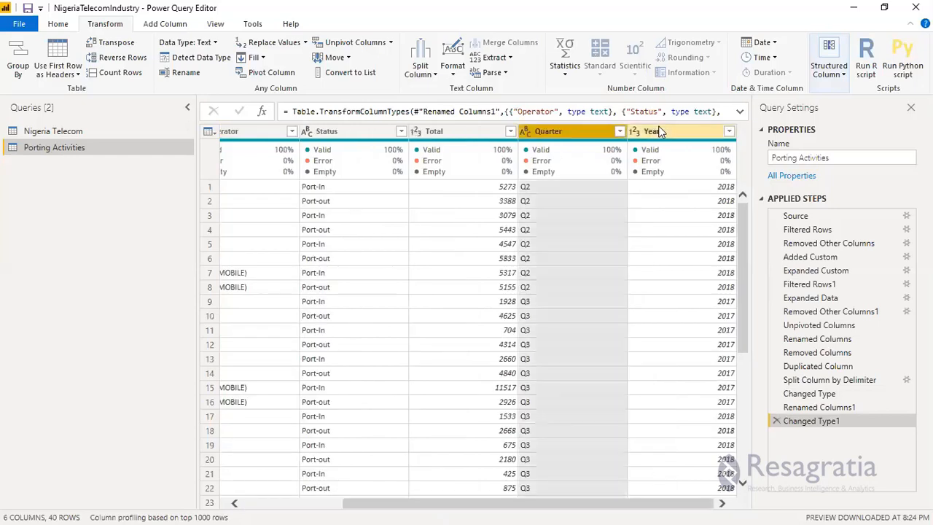
left_click(659, 131, "ctrl")
right_click(660, 131)
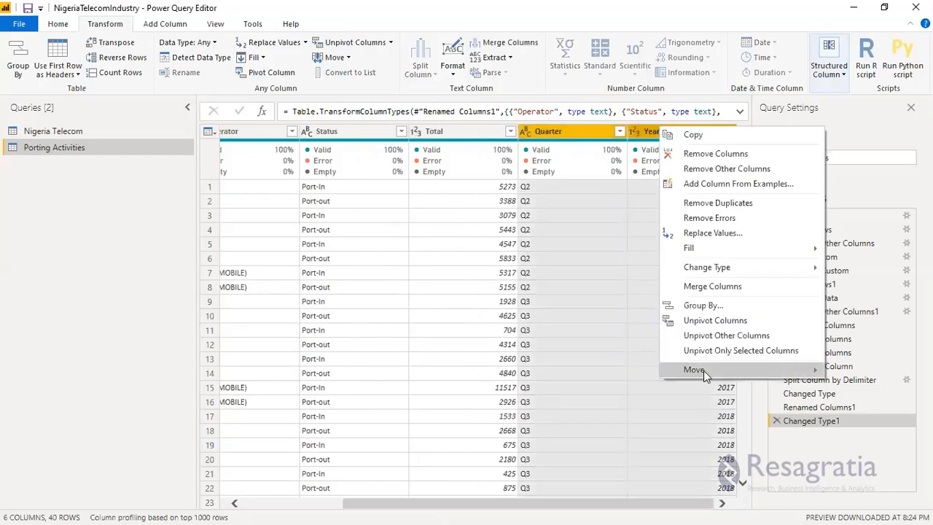
mouse_move(704, 371)
left_click(872, 402)
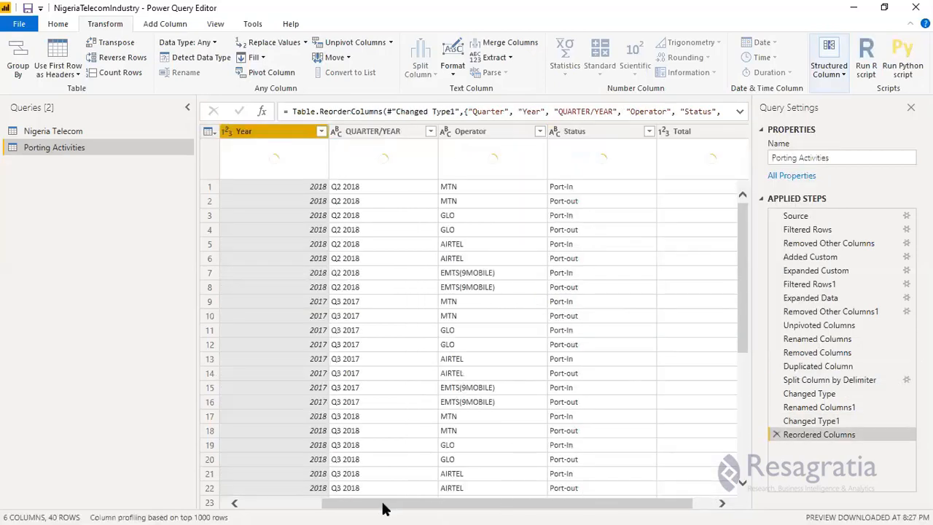
left_click_drag(384, 503, 258, 503)
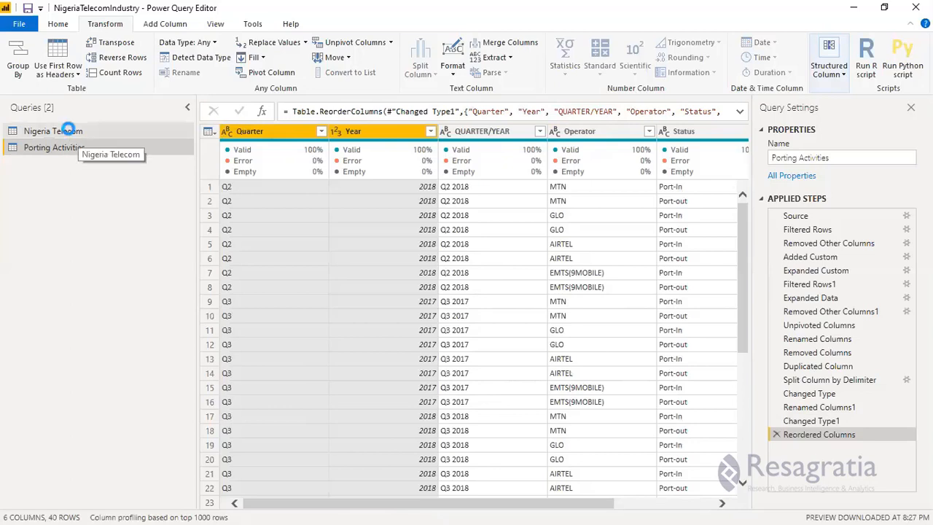
Open the Nigeria Telecom query and examine its columns from QUARTER/YEAR through Others.
left_click(72, 135)
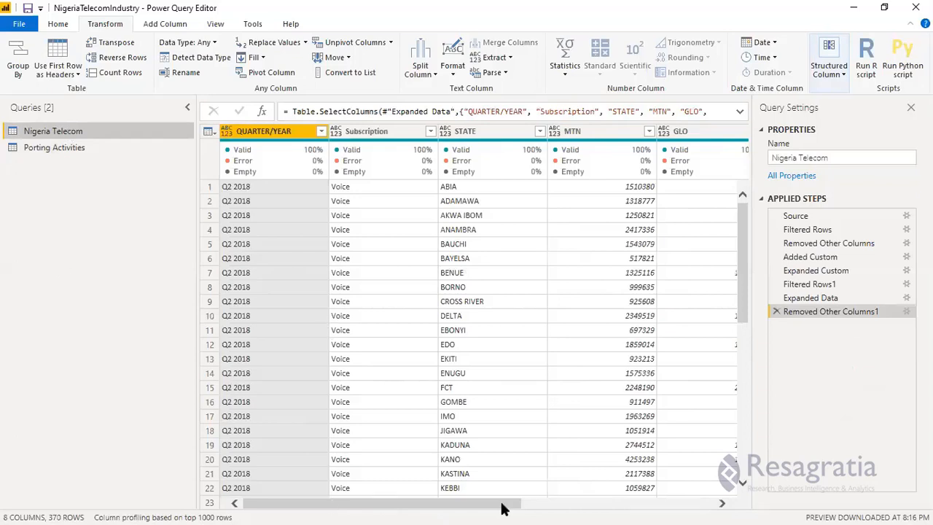
left_click(552, 503)
left_click_drag(556, 494, 512, 498)
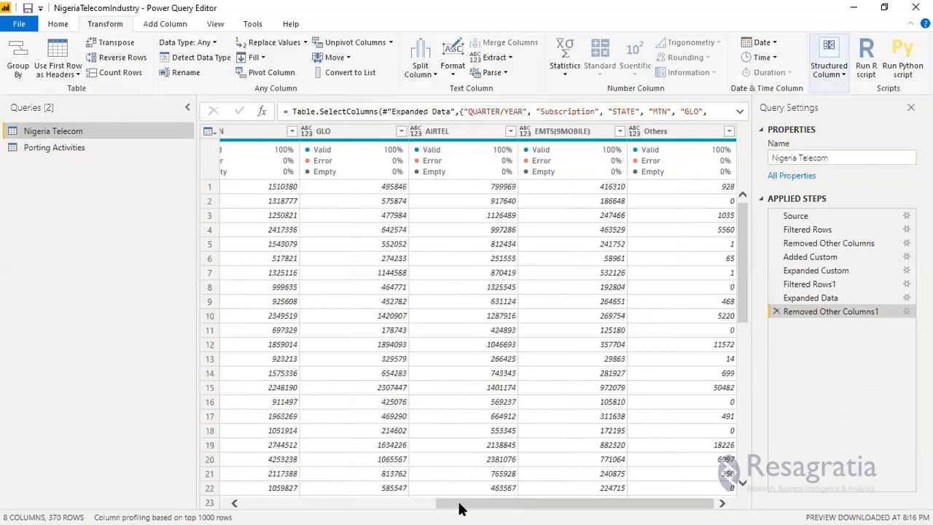
left_click_drag(490, 509, 308, 506)
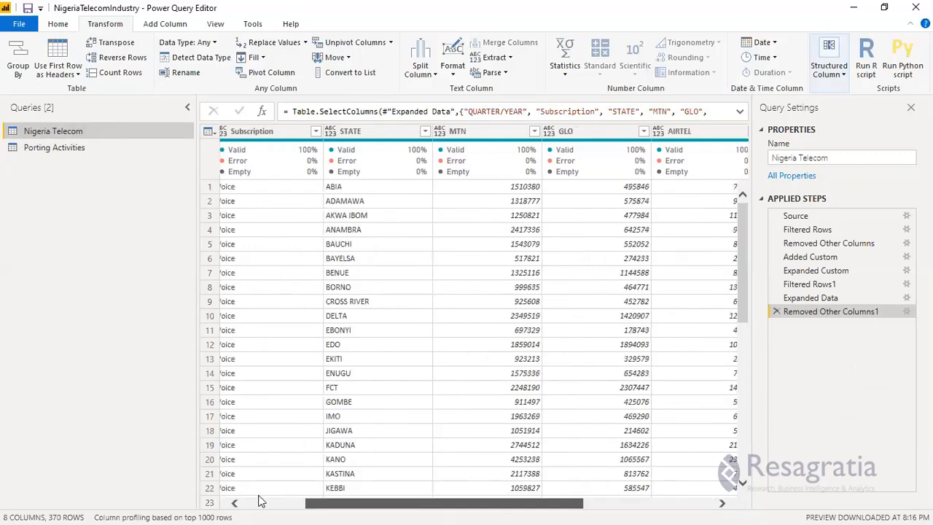
left_click(268, 132)
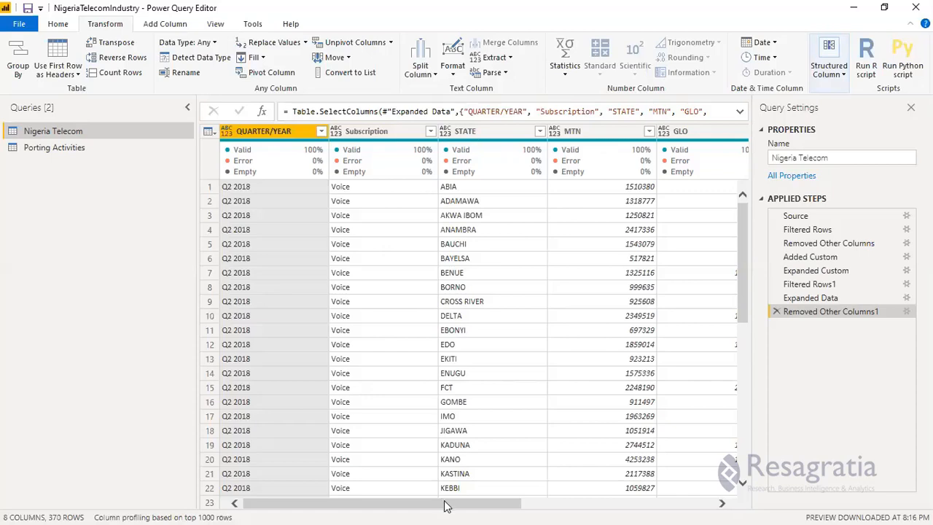
left_click_drag(447, 507, 556, 501)
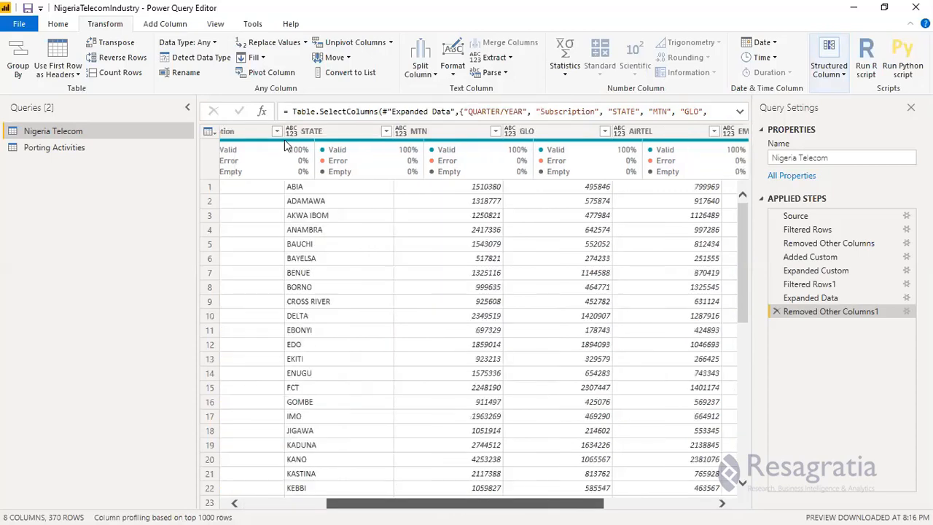
left_click_drag(285, 145, 564, 135)
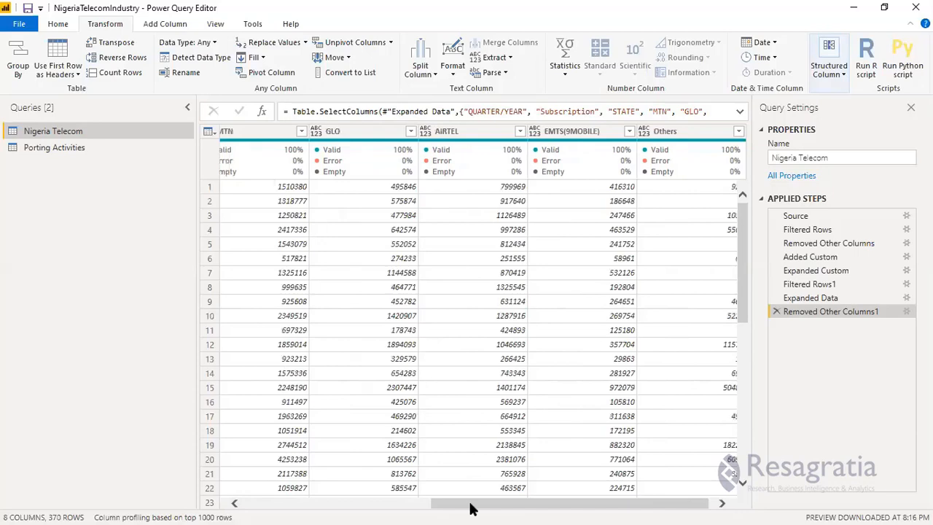
left_click_drag(470, 508, 401, 504)
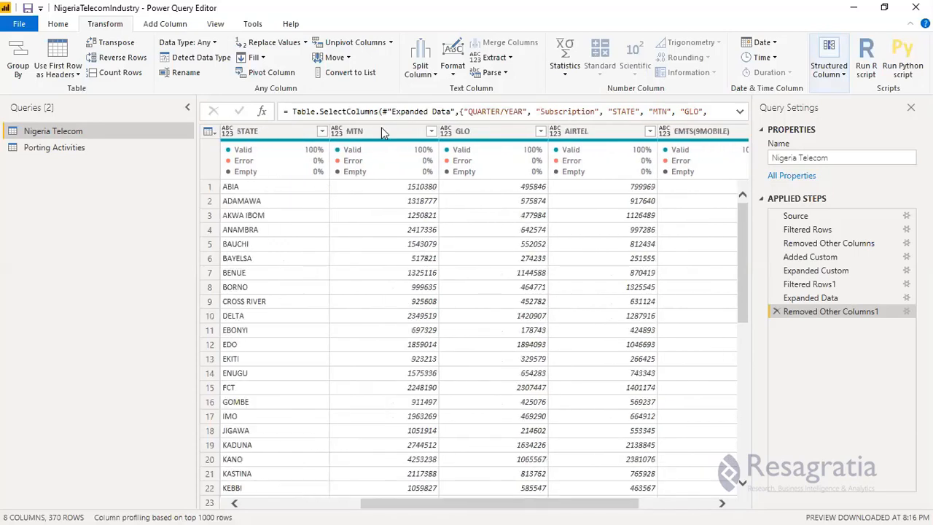
Unpivot the MTN, GLO, AIRTEL, EMTS(9MOBILE) and Others columns of the Nigeria Telecom query.
left_click(380, 129)
left_click(488, 130, "ctrl")
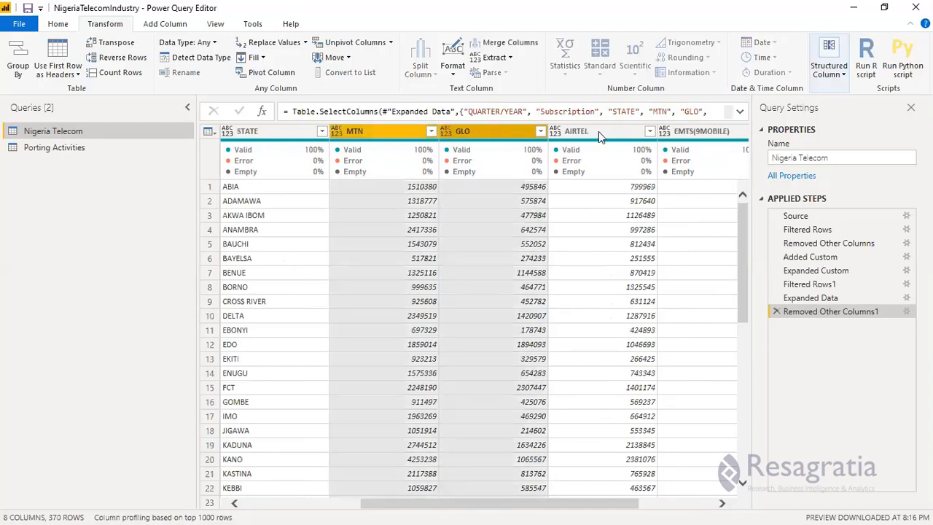
left_click(692, 136, "ctrl")
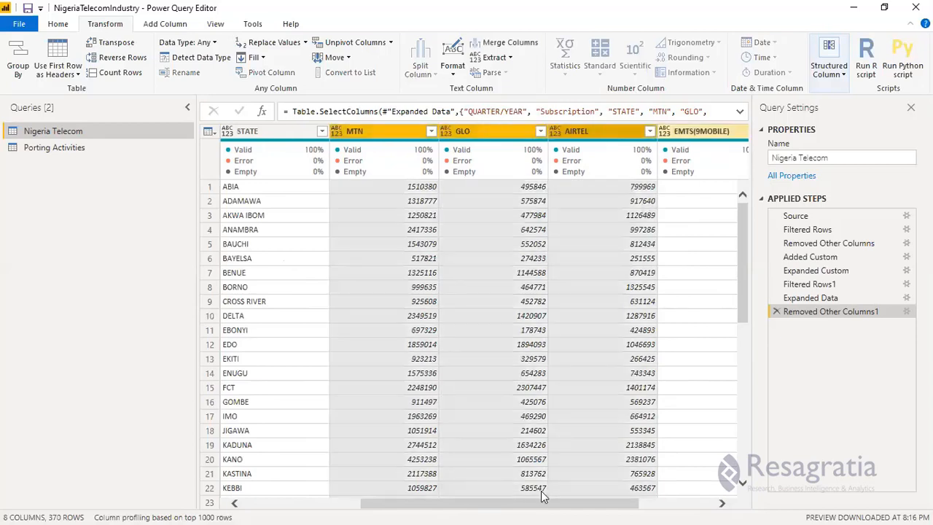
left_click_drag(651, 503, 709, 502)
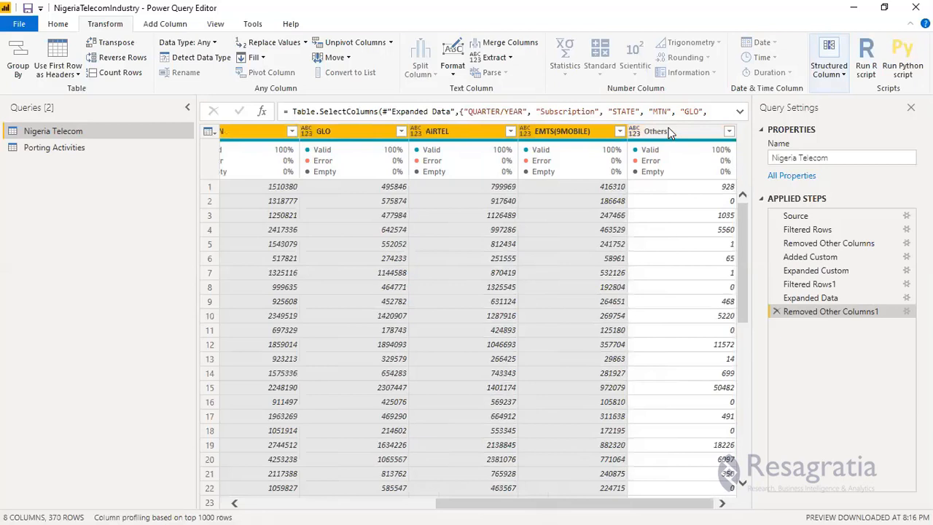
left_click(669, 135, "ctrl")
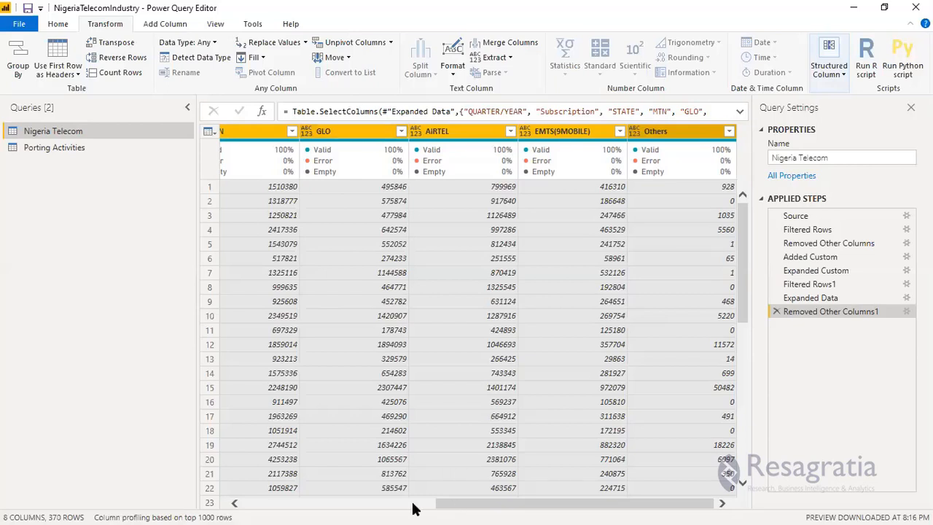
left_click_drag(413, 503, 397, 503)
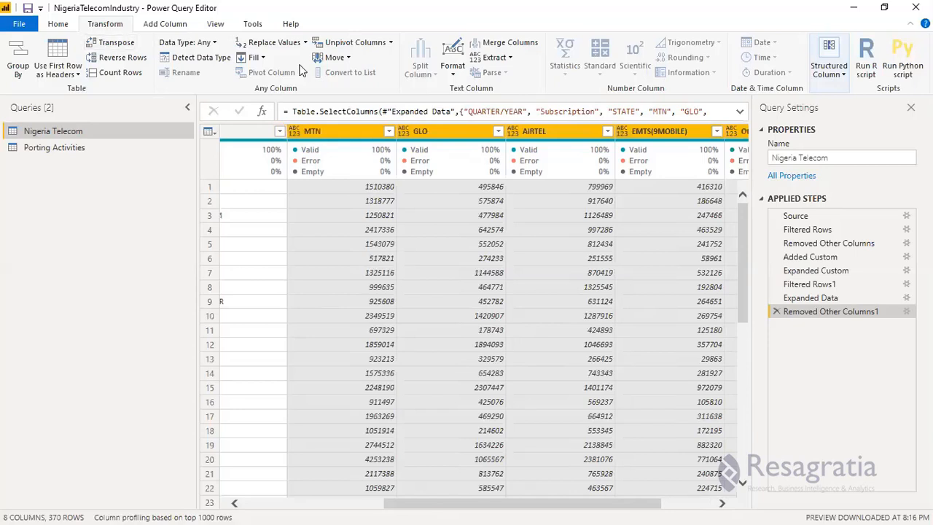
left_click(353, 45)
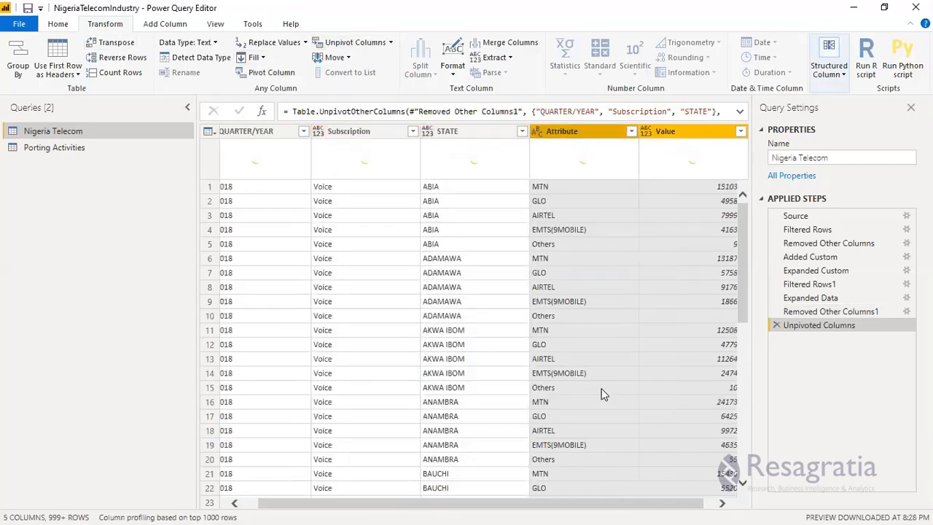
Rename the Attribute column as Operators.
left_click(576, 130)
double_click(577, 131)
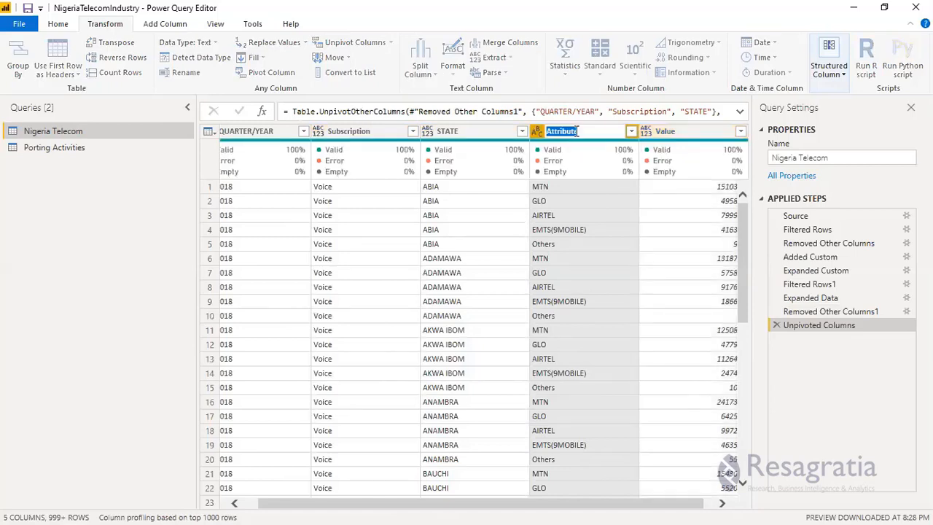
type("Operators")
key("Return")
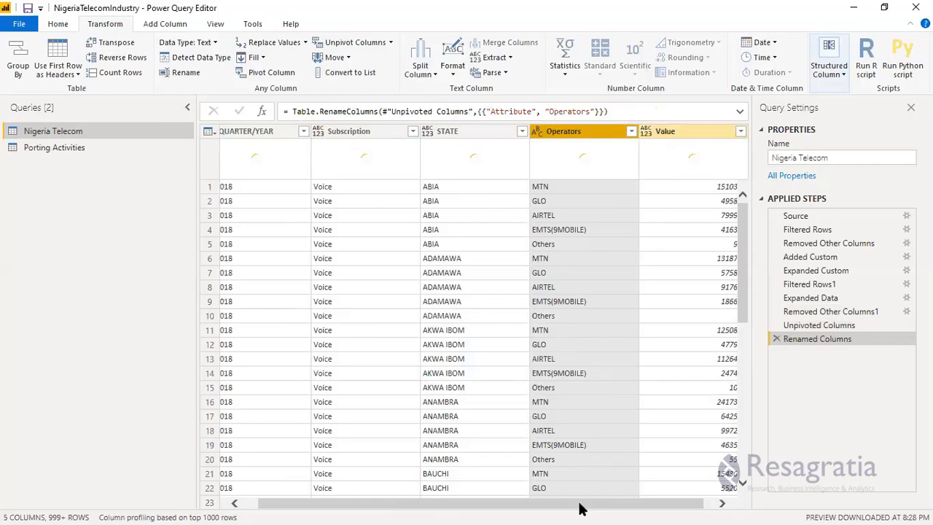
Rename the Value column as No. of Subscription.
left_click_drag(578, 504, 617, 503)
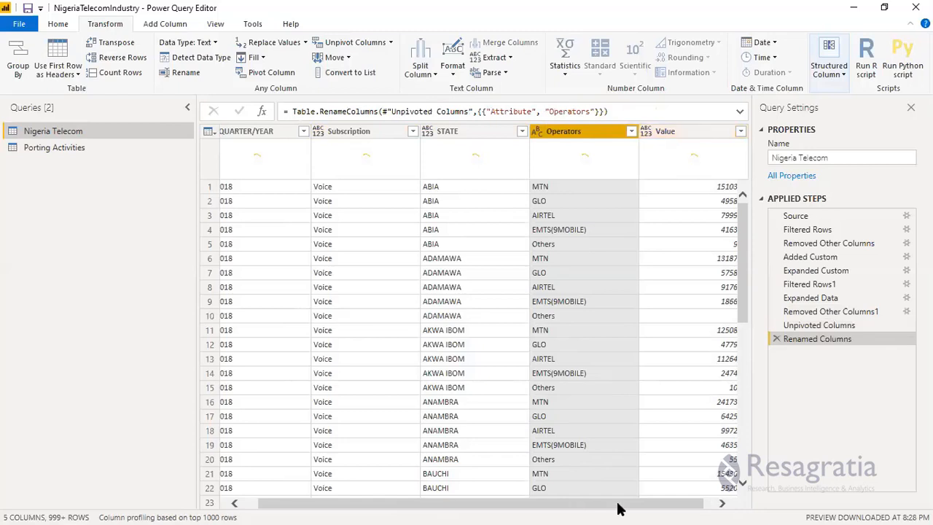
left_click(664, 131)
double_click(663, 131)
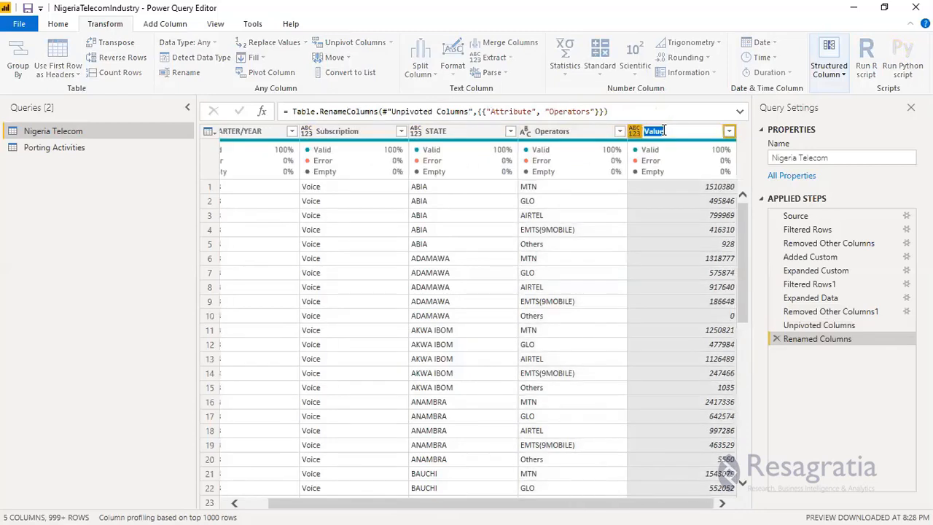
type("No. of Subscription")
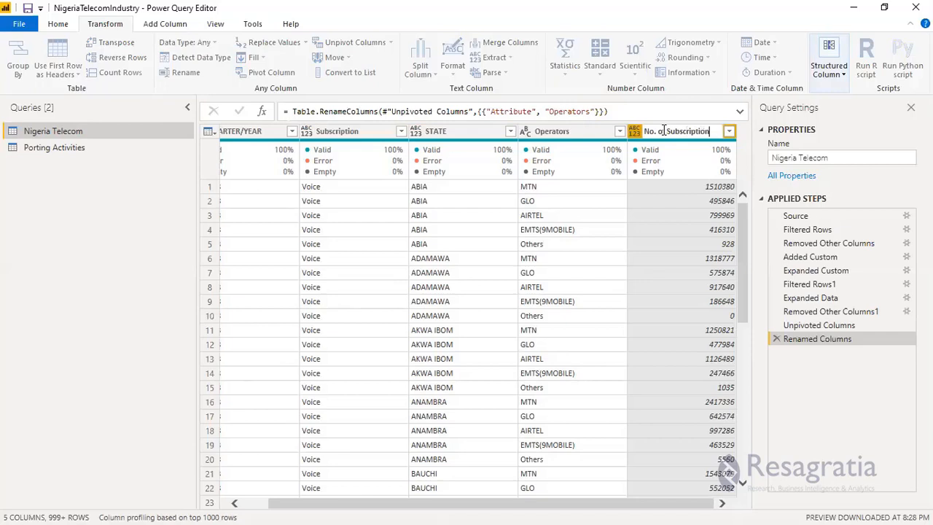
key("Return")
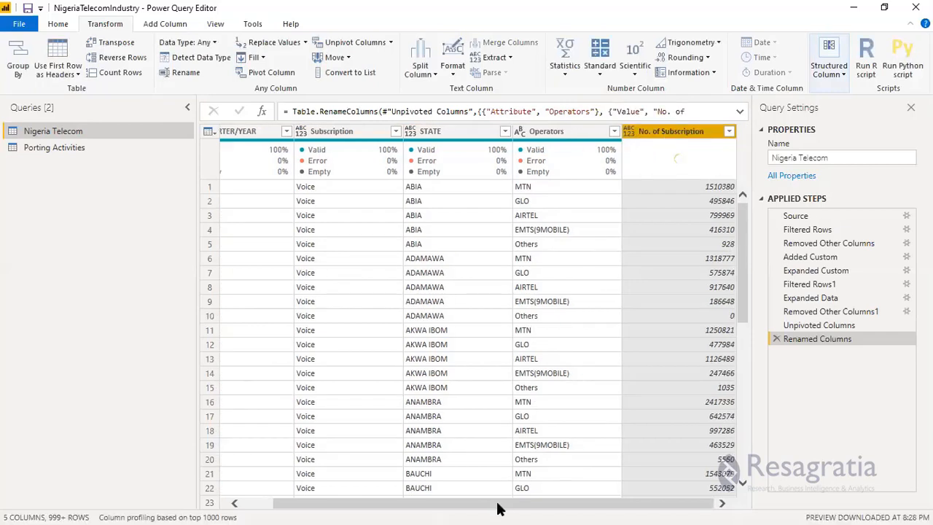
Duplicate the QUARTER/YEAR column in the Nigeria Telecom query.
left_click_drag(498, 509, 379, 506)
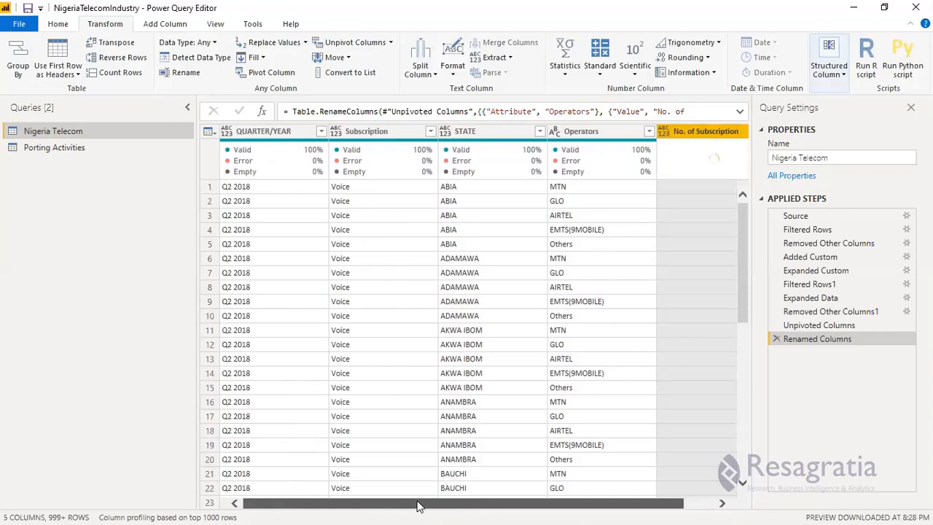
left_click_drag(450, 508, 358, 507)
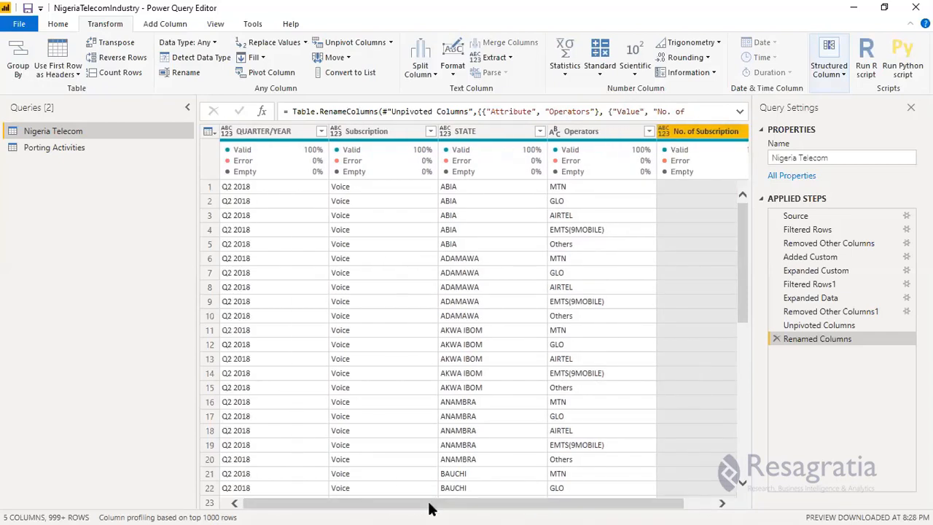
left_click_drag(431, 509, 436, 509)
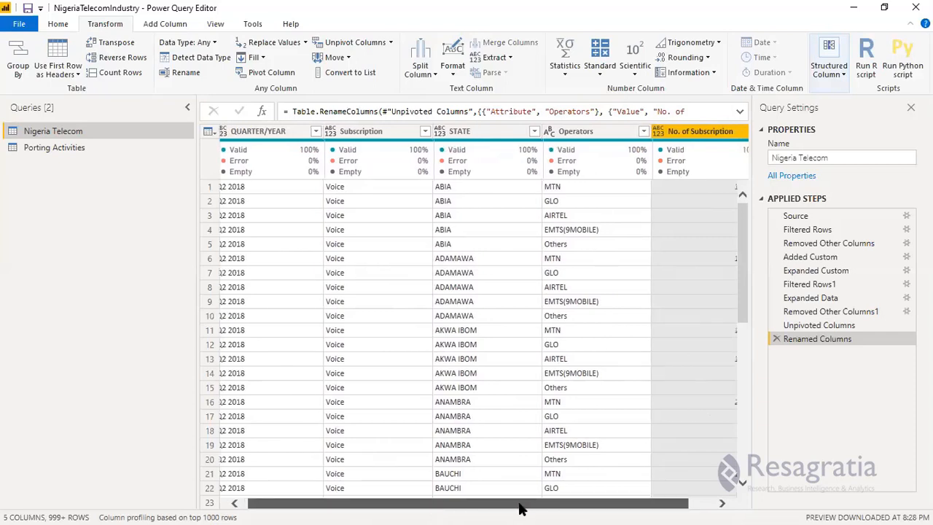
left_click(664, 144)
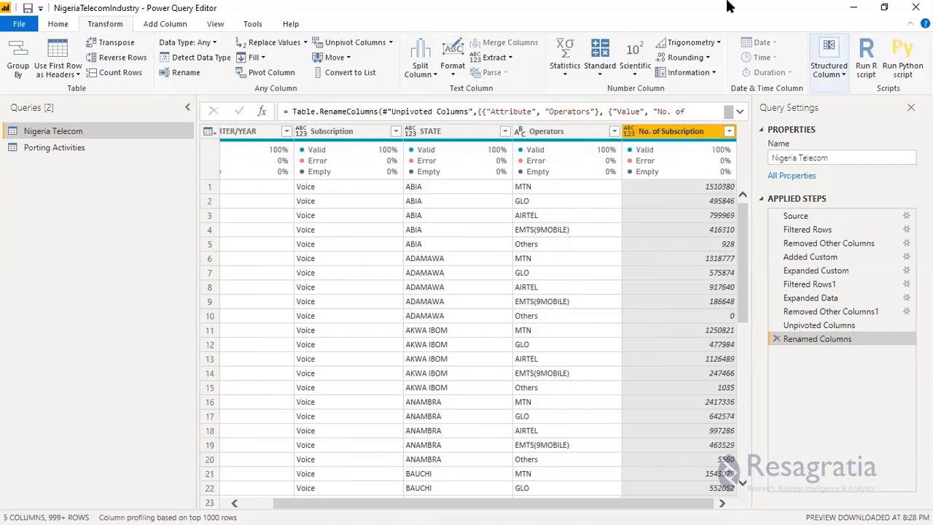
left_click_drag(313, 508, 221, 508)
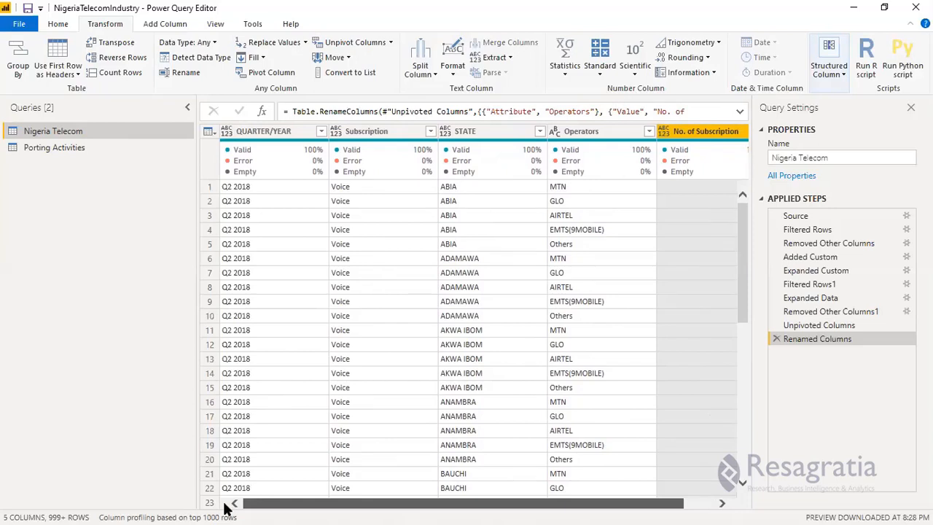
left_click_drag(245, 504, 376, 504)
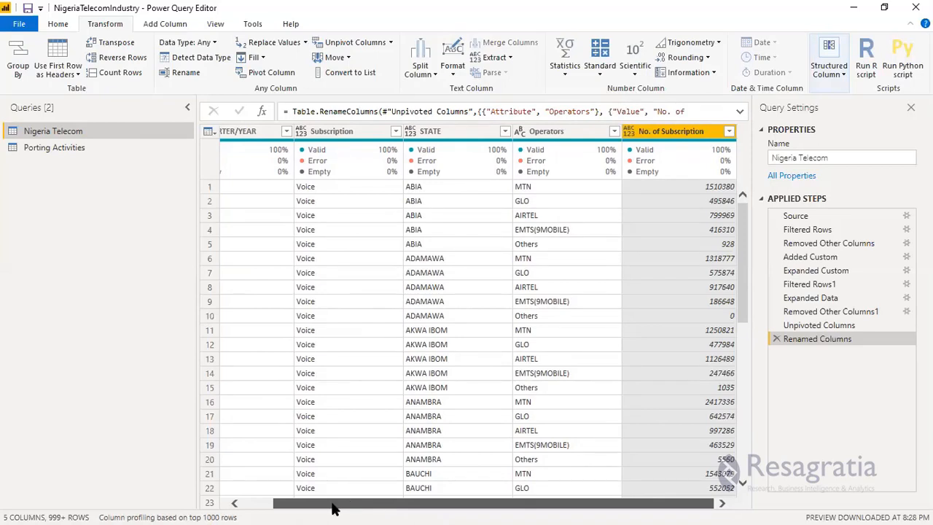
left_click(278, 133)
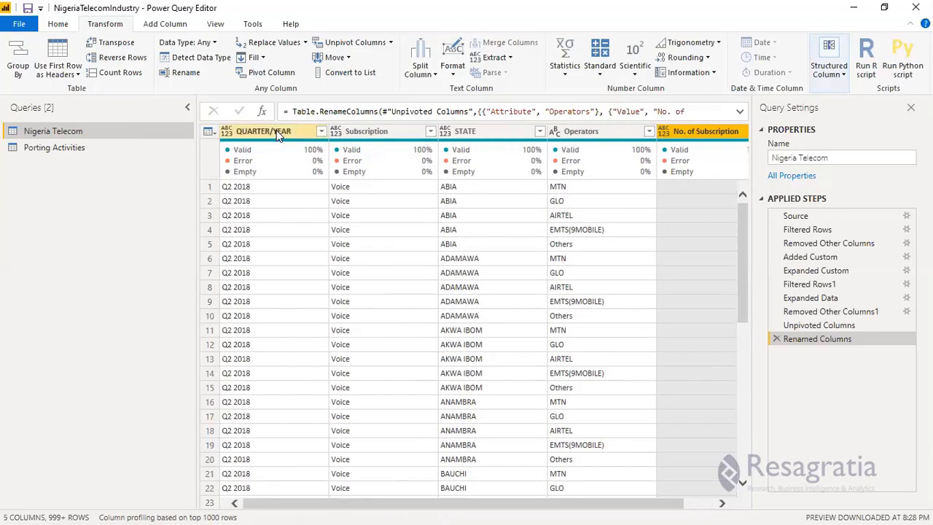
right_click(278, 133)
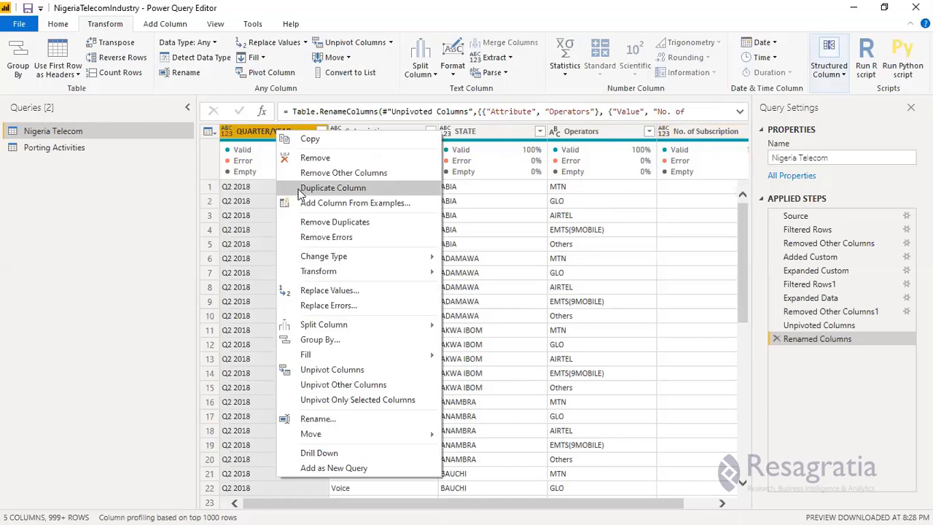
left_click(298, 189)
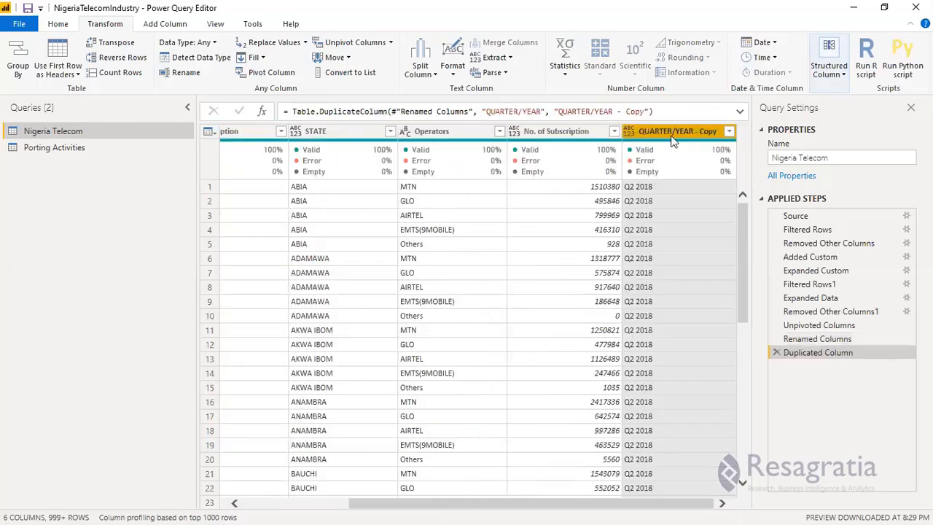
Split the QUARTER/YEAR - Copy column by the space delimiter at each occurrence.
left_click(432, 75)
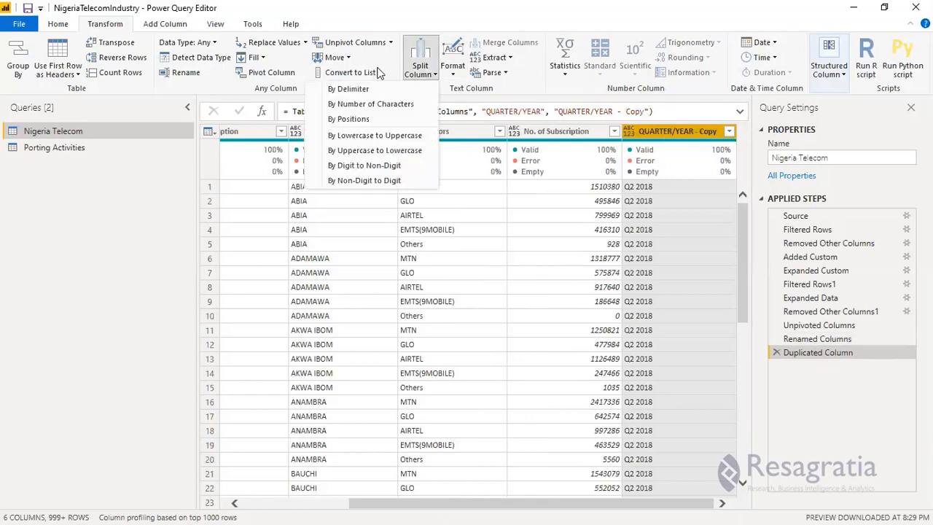
left_click(389, 90)
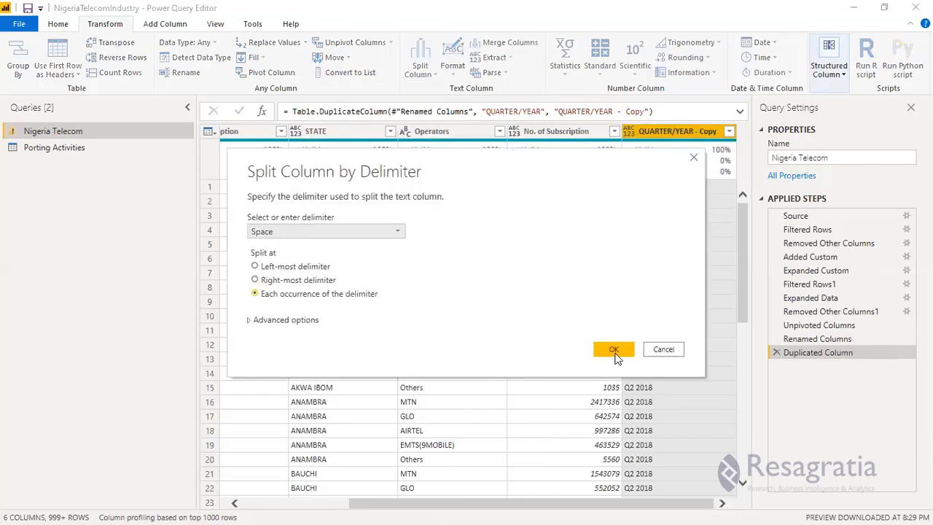
left_click(614, 351)
left_click(603, 347)
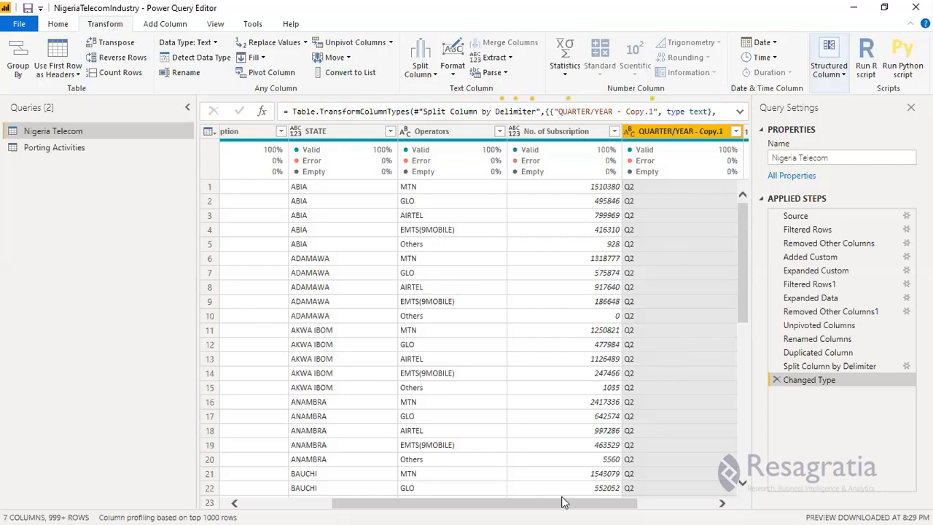
Rename the QUARTER/YEAR - Copy.1 column as Quarter.
left_click(662, 509)
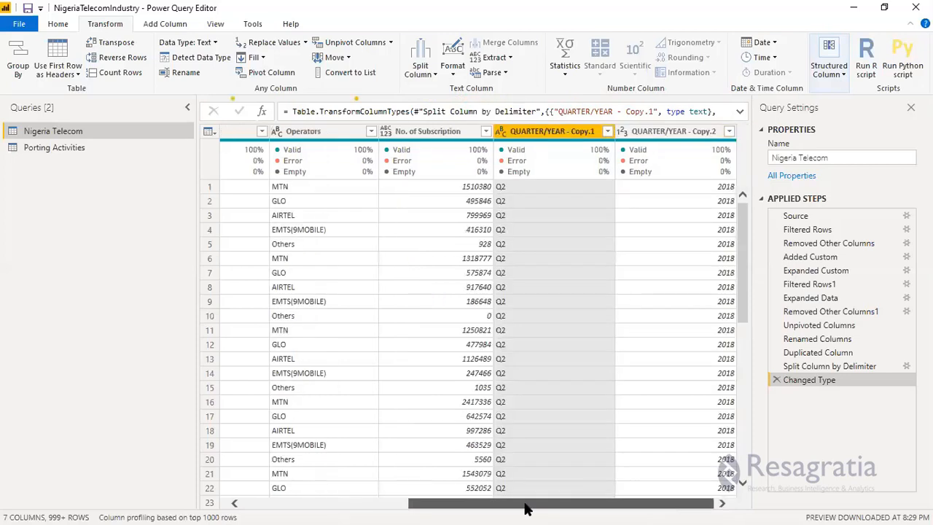
double_click(559, 131)
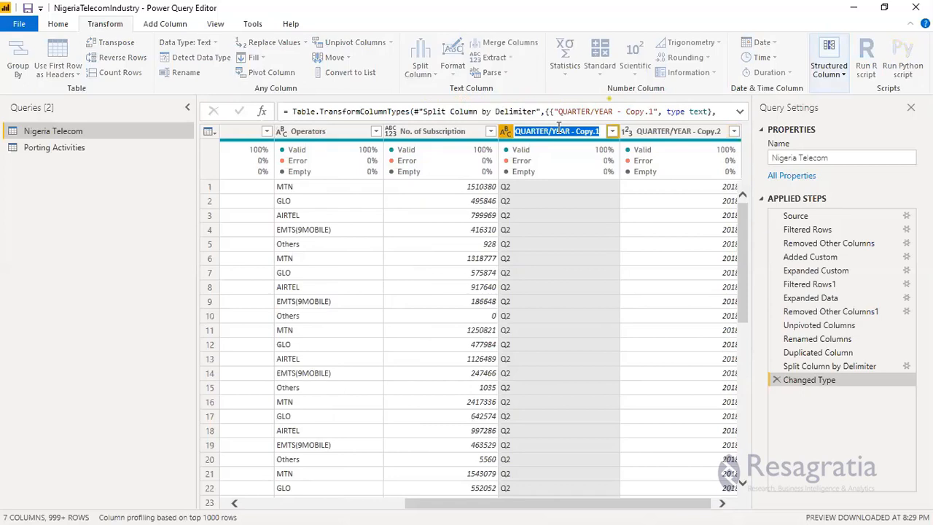
type("Qu")
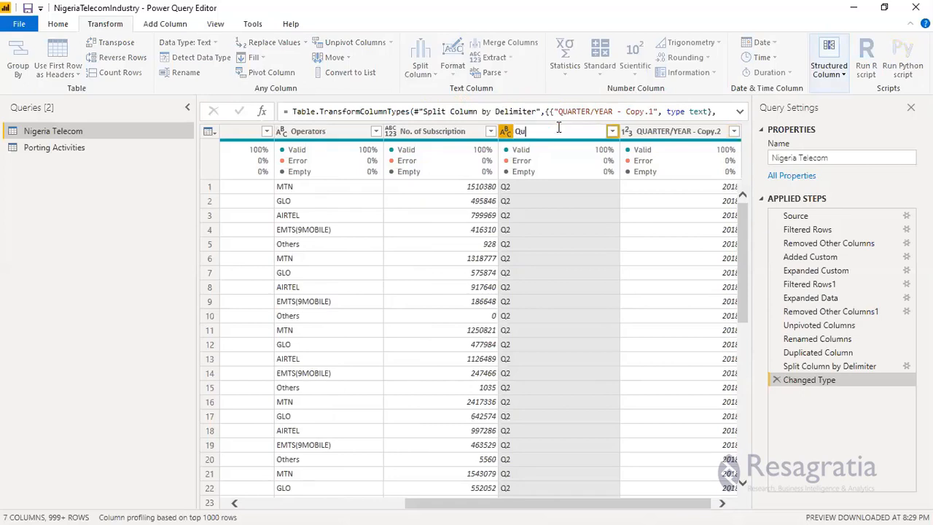
type("arter")
key("Return")
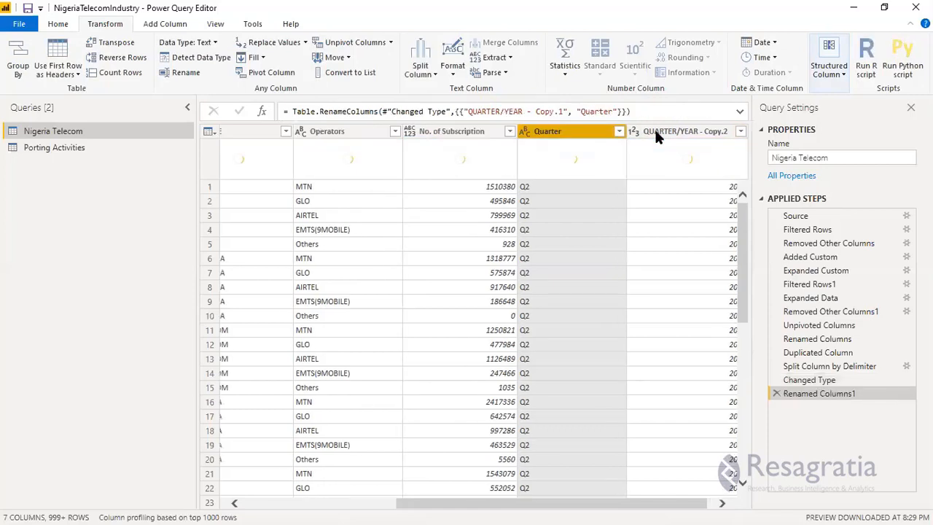
Rename the QUARTER/YEAR - Copy.2 column as Year.
left_click(655, 130)
double_click(654, 130)
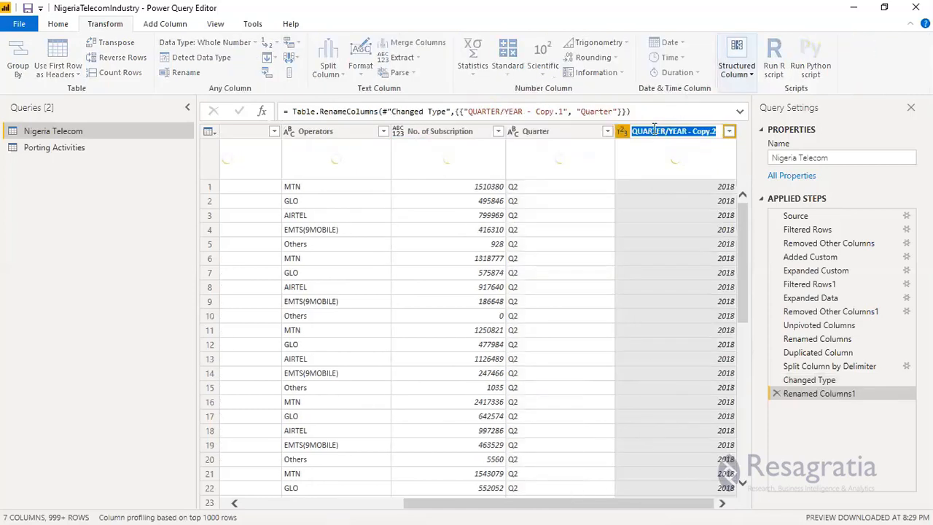
type("Year")
key("Return")
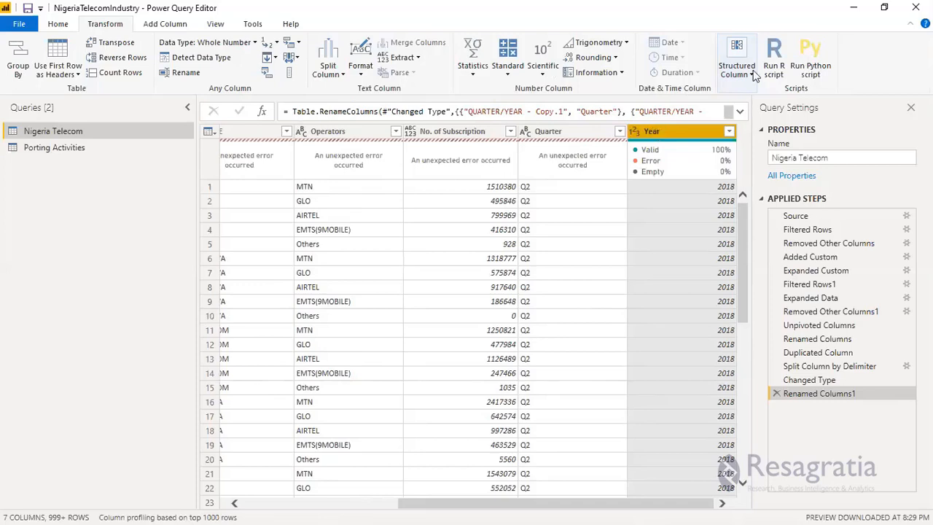
View the Changed Type step and return to Renamed Columns1 to reload the column quality preview through the Year column.
left_click_drag(484, 506, 258, 506)
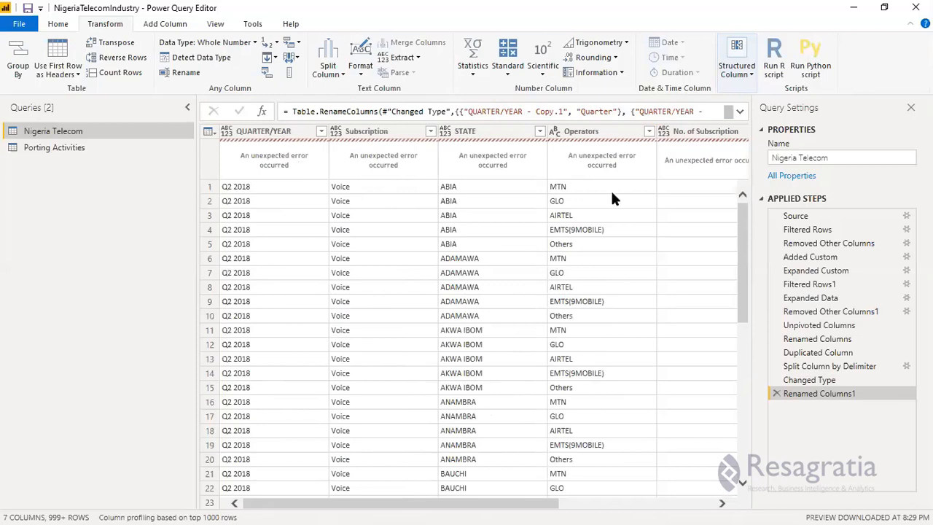
left_click(806, 380)
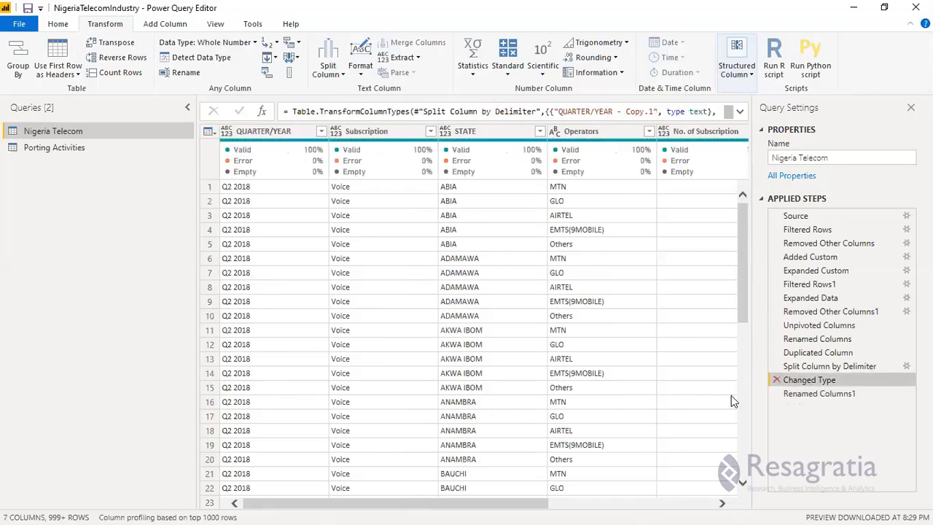
left_click(831, 394)
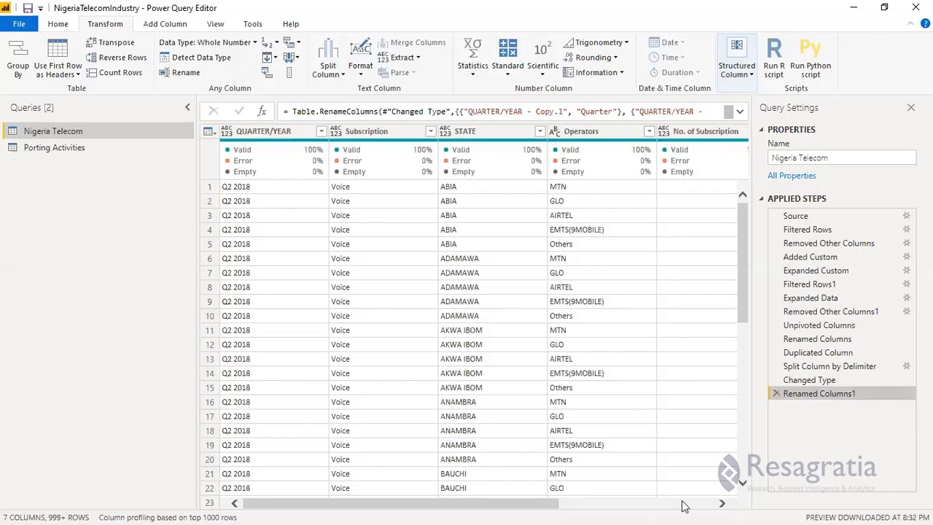
left_click(634, 502)
left_click_drag(428, 495, 633, 505)
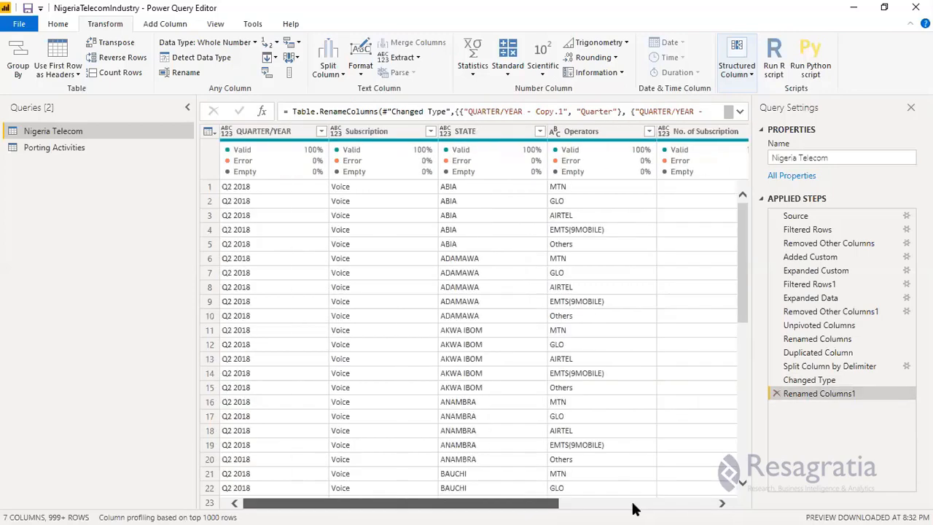
left_click(633, 503)
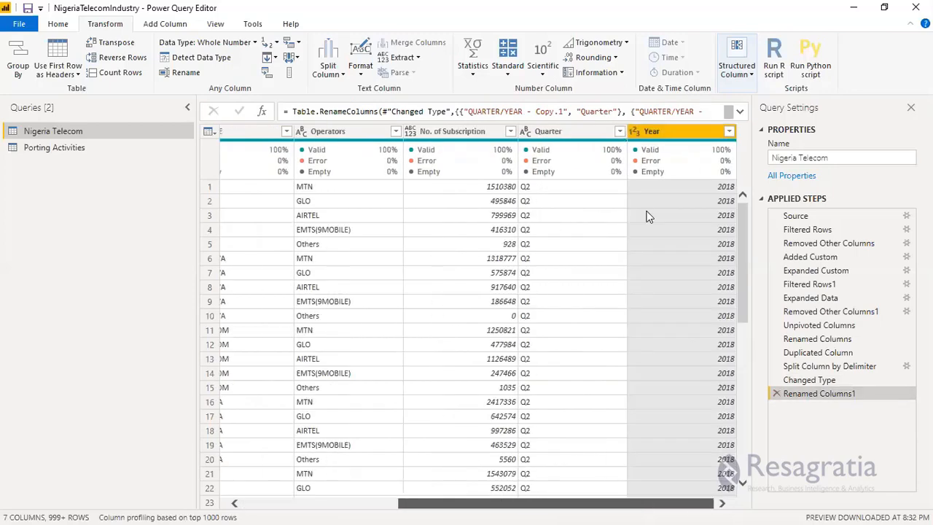
Move the selected Quarter and Year columns to the beginning of the Nigeria Telecom table.
left_click(650, 138, "ctrl")
right_click(650, 138)
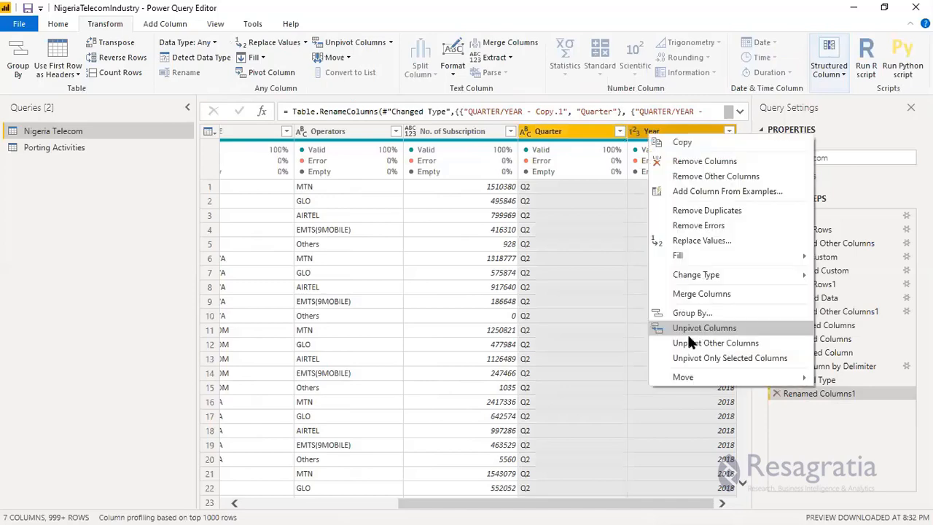
mouse_move(697, 378)
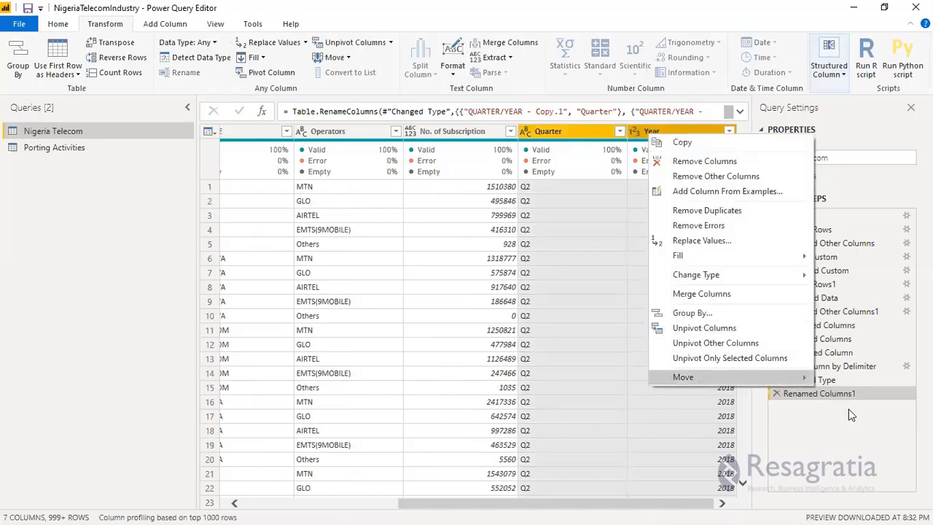
left_click(849, 409)
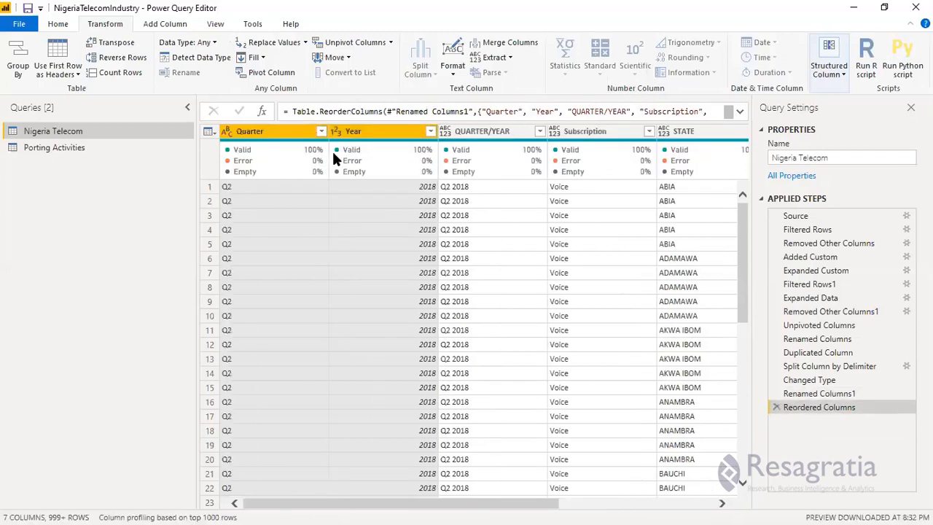
Set the data type of the QUARTER/YEAR, Subscription and STATE columns to Text.
left_click(252, 136)
left_click(500, 133)
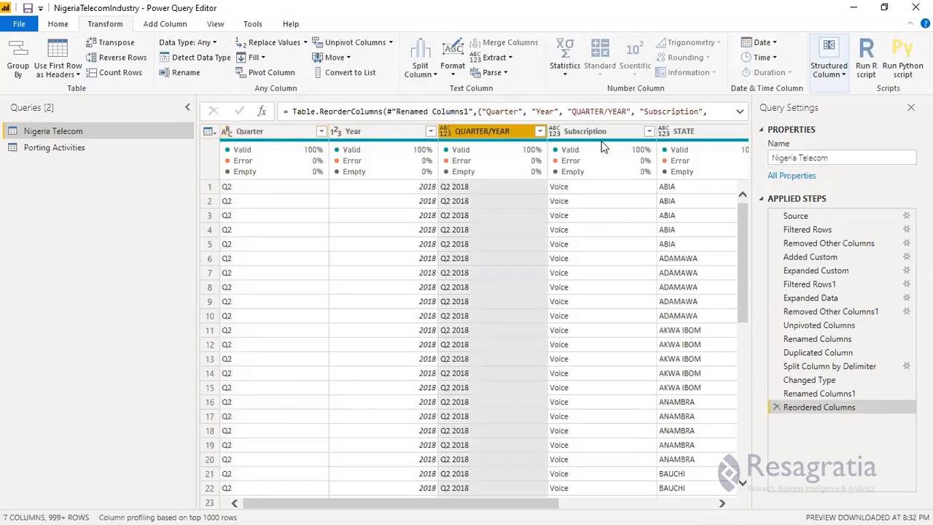
left_click(589, 135, "ctrl")
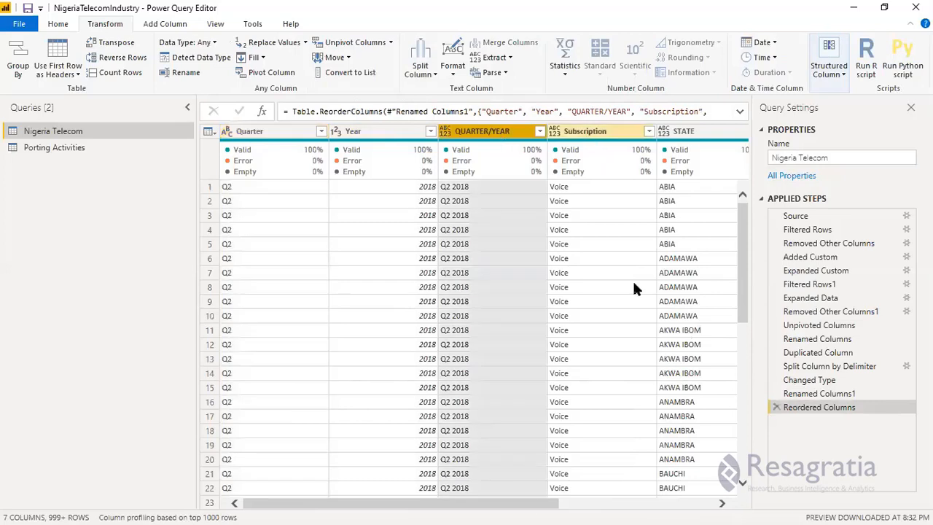
left_click_drag(534, 502, 639, 505)
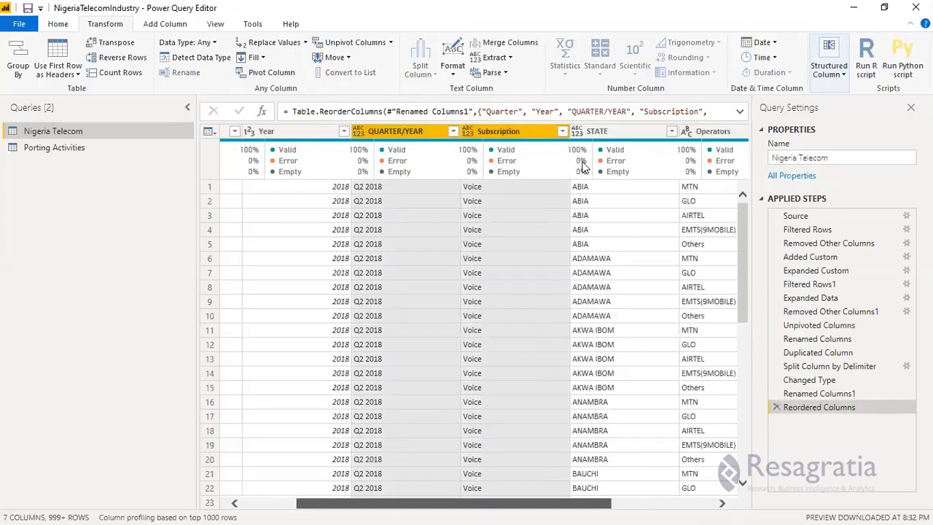
left_click(638, 134, "shift")
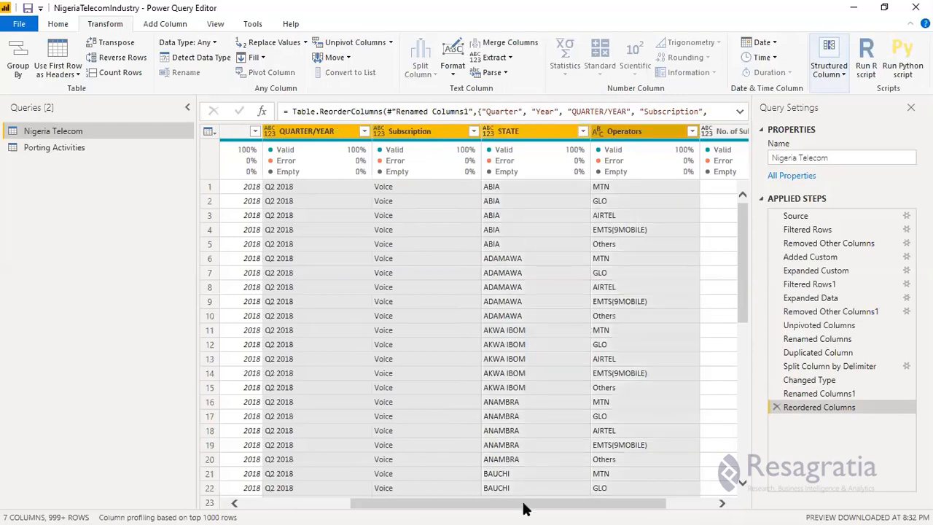
mouse_move(627, 507)
left_mouse_down()
mouse_move(519, 506)
mouse_move(634, 506)
left_mouse_up()
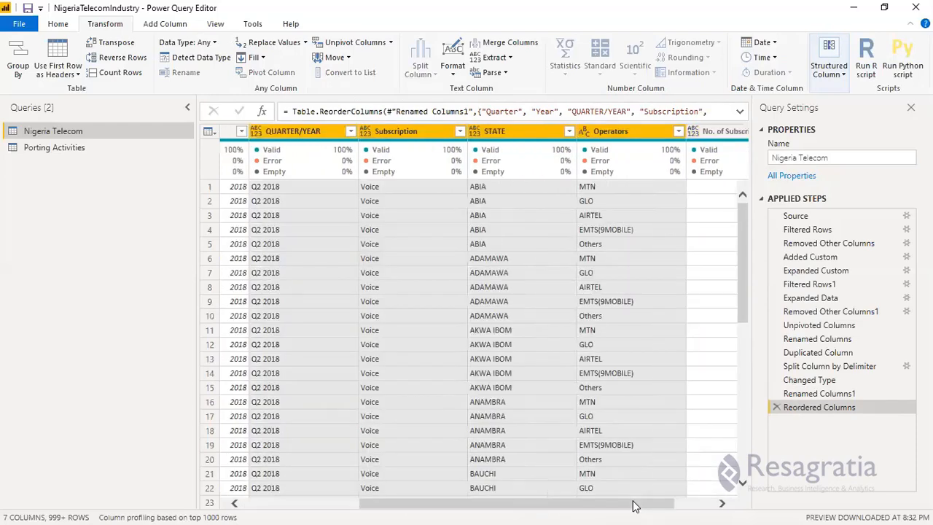
left_click(616, 136, "ctrl")
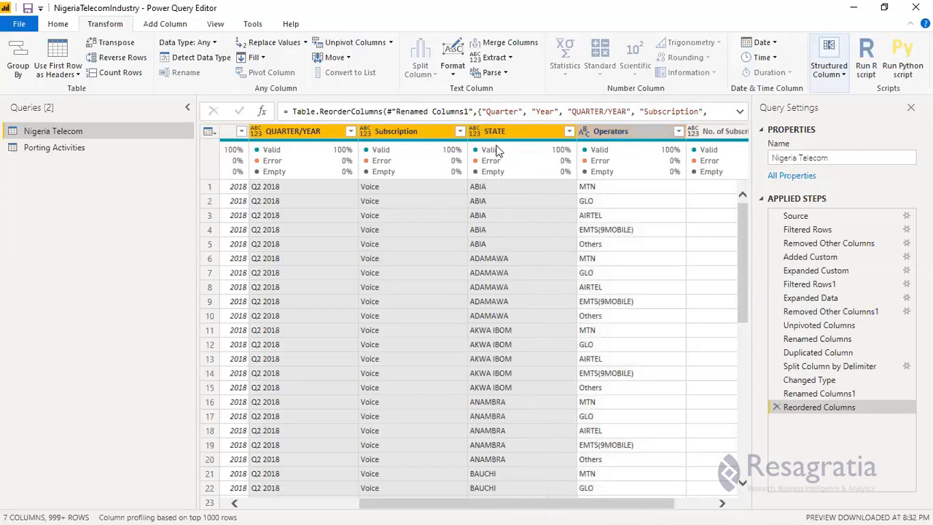
left_click(256, 133)
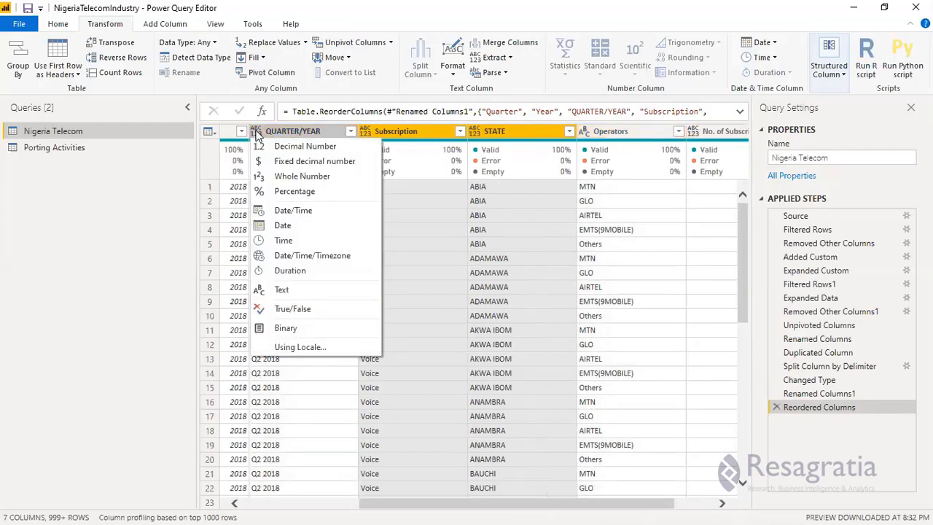
left_click(265, 289)
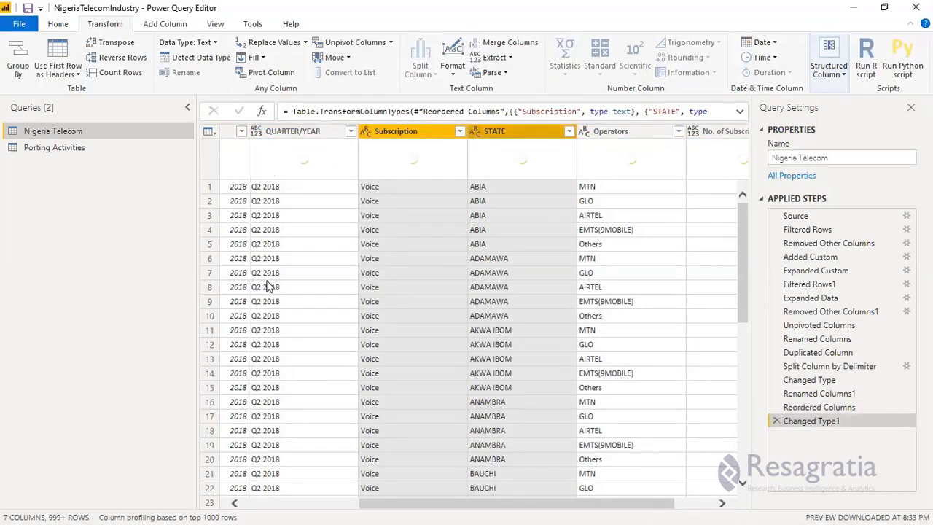
left_click(256, 132)
left_click(281, 290)
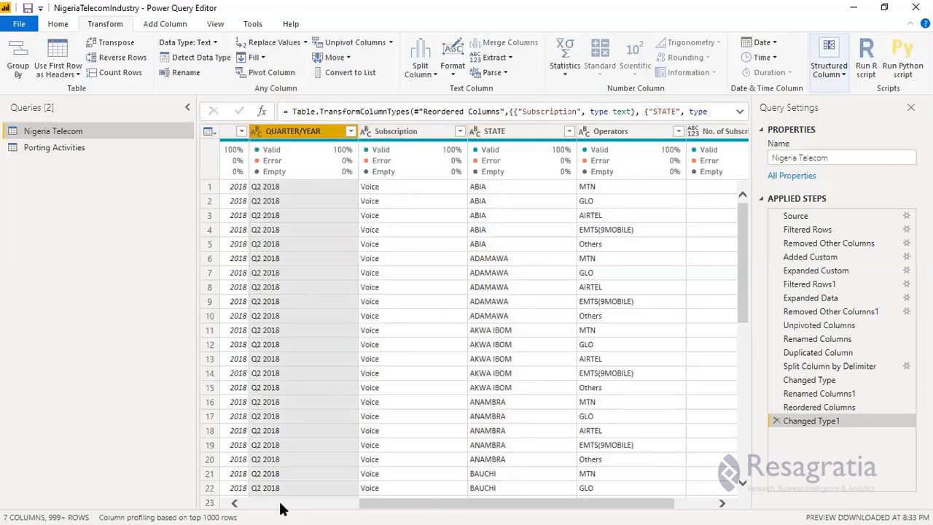
Set the data type of the No. of Subscription column to Whole Number.
scroll(312, 144, "left", 3)
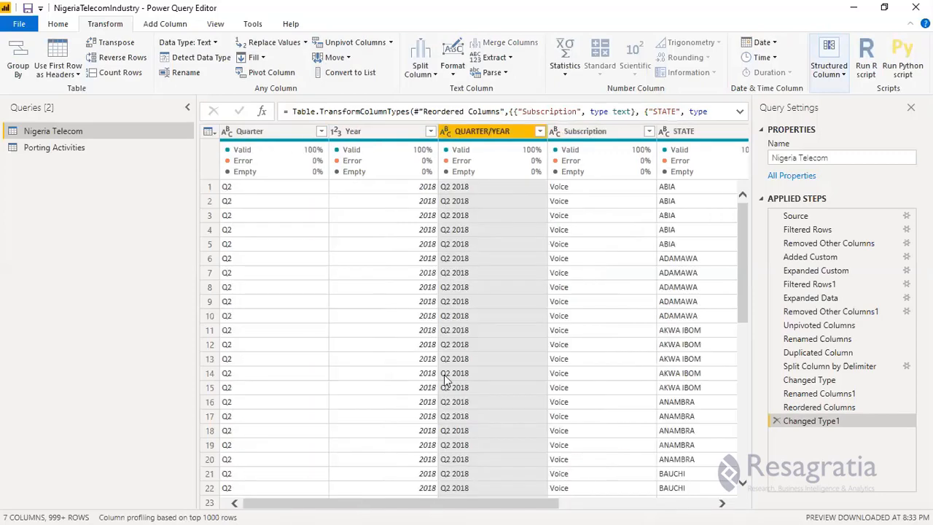
key("Left")
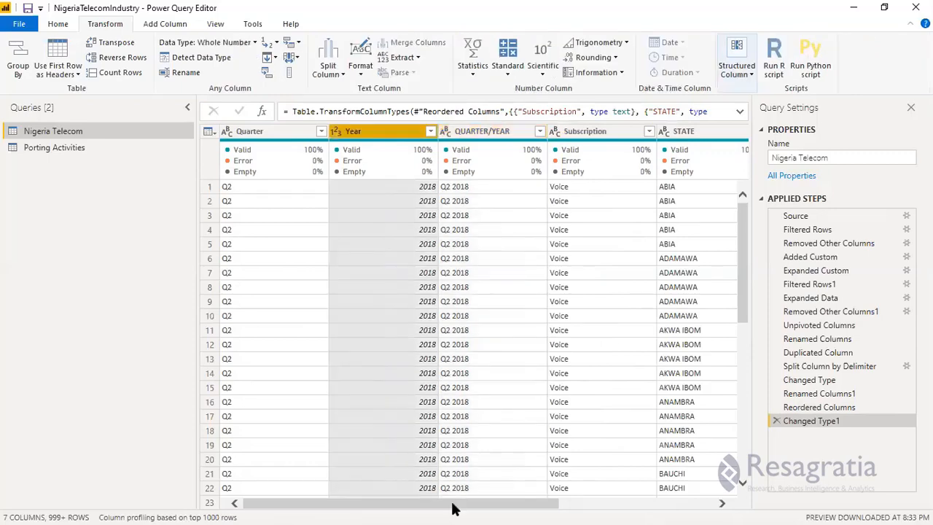
left_click(699, 508)
left_click(640, 132)
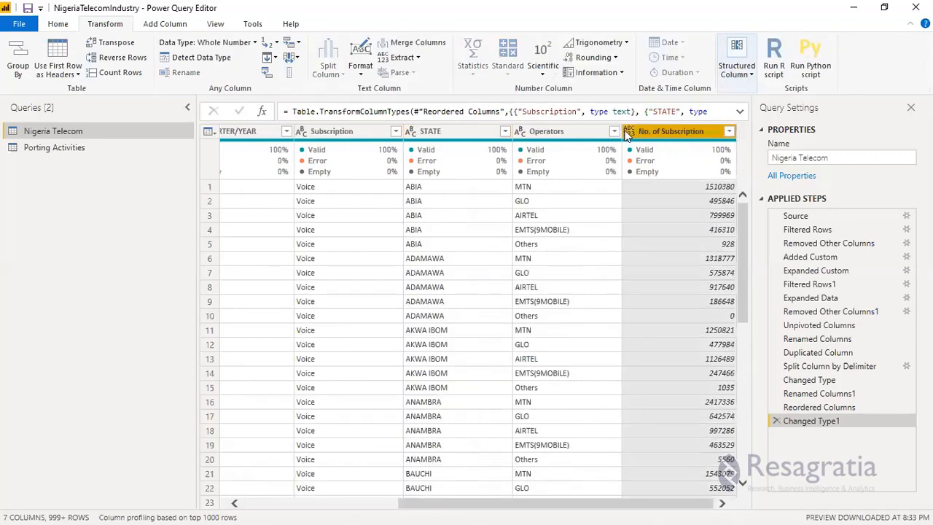
left_click(630, 130)
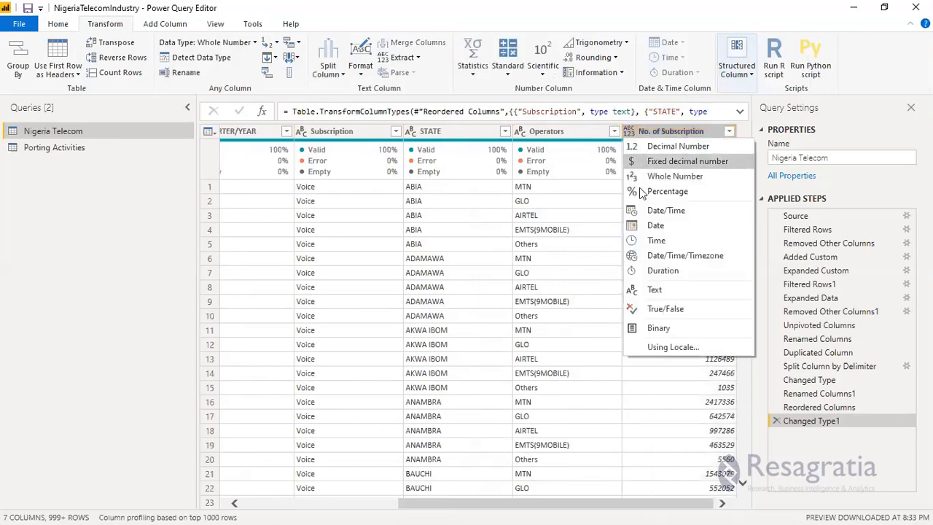
left_click(642, 192)
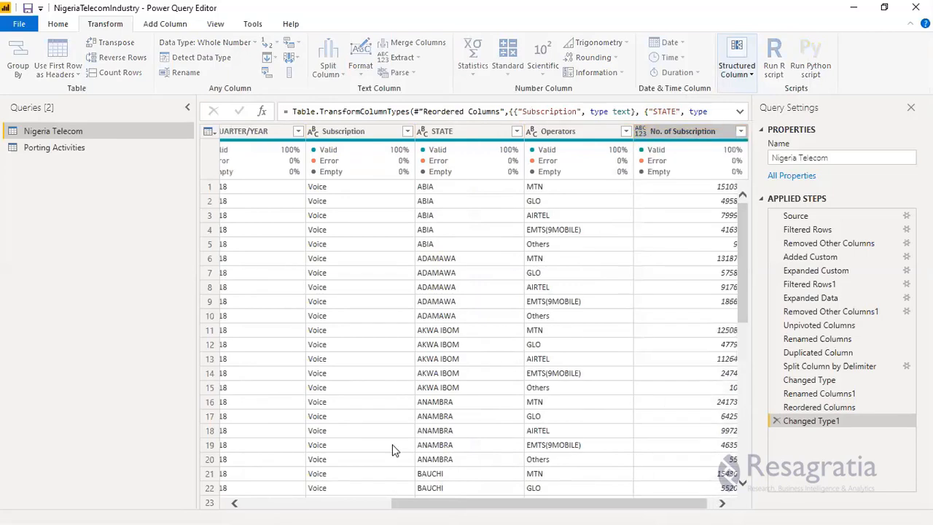
left_click_drag(439, 504, 592, 503)
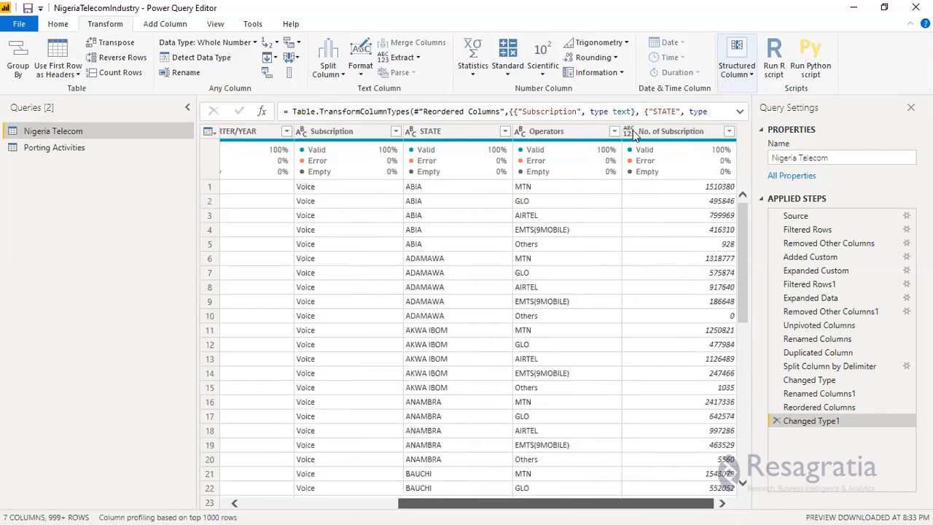
left_click(631, 132)
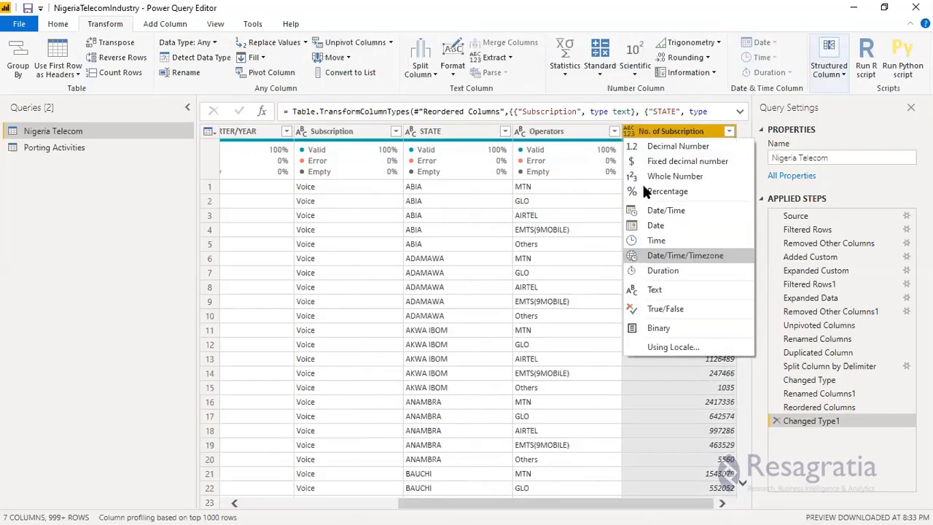
key("Return")
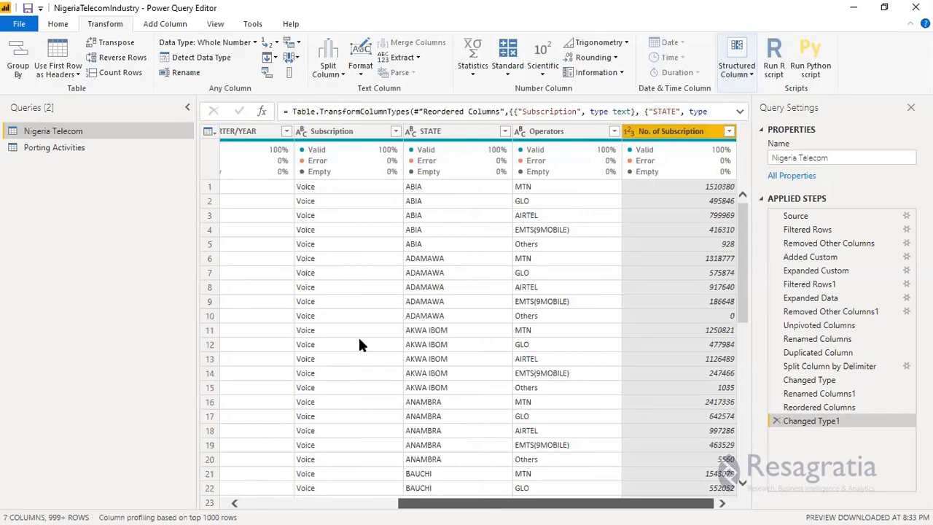
Rename the QUARTER/YEAR column as QuarterofYear.
scroll(358, 344, "left", 5)
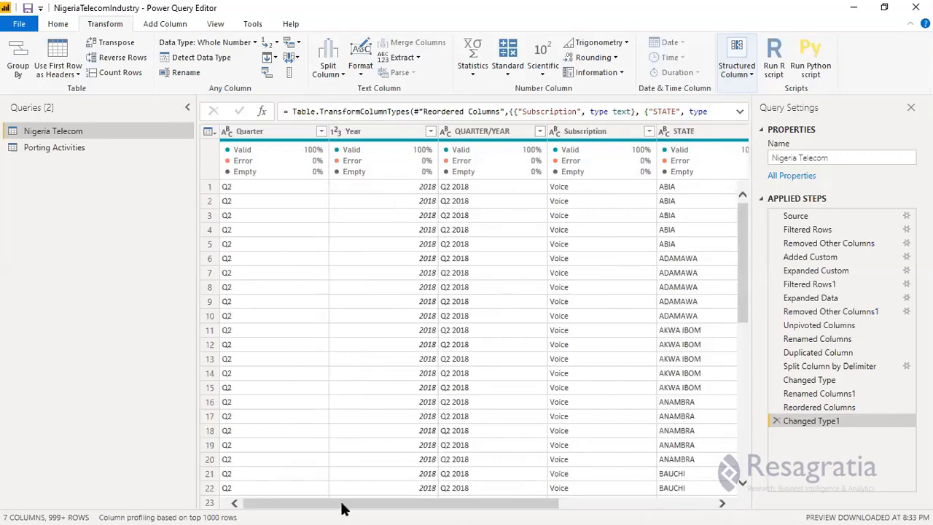
scroll(514, 503, "right", 3)
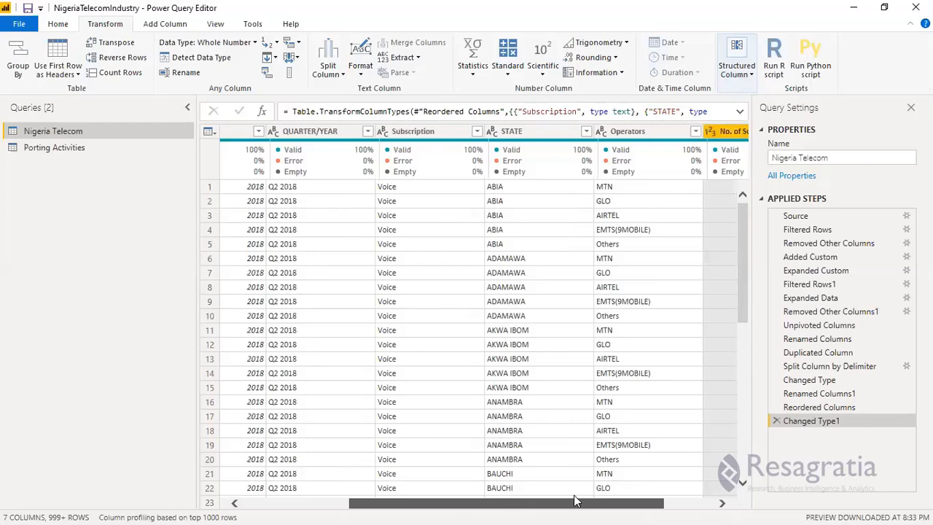
scroll(396, 506, "right", 2)
scroll(321, 507, "left", 5)
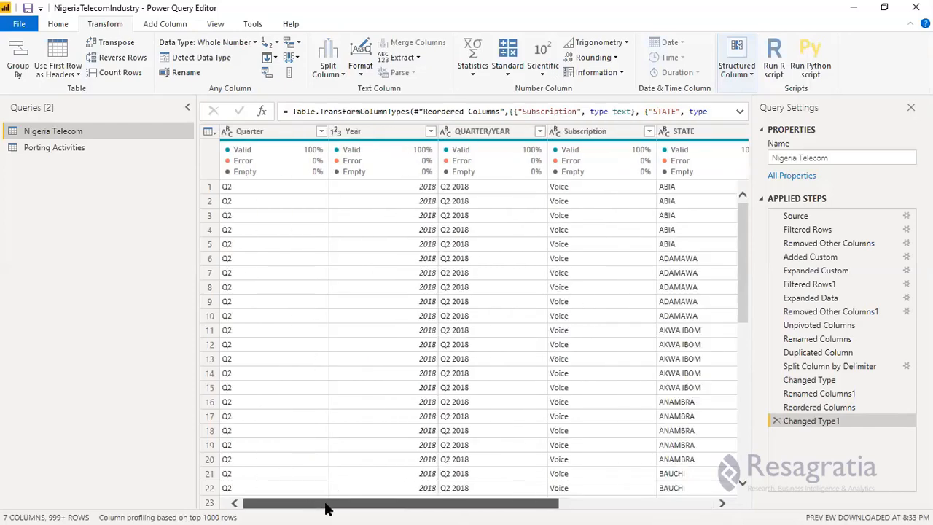
left_click(476, 136)
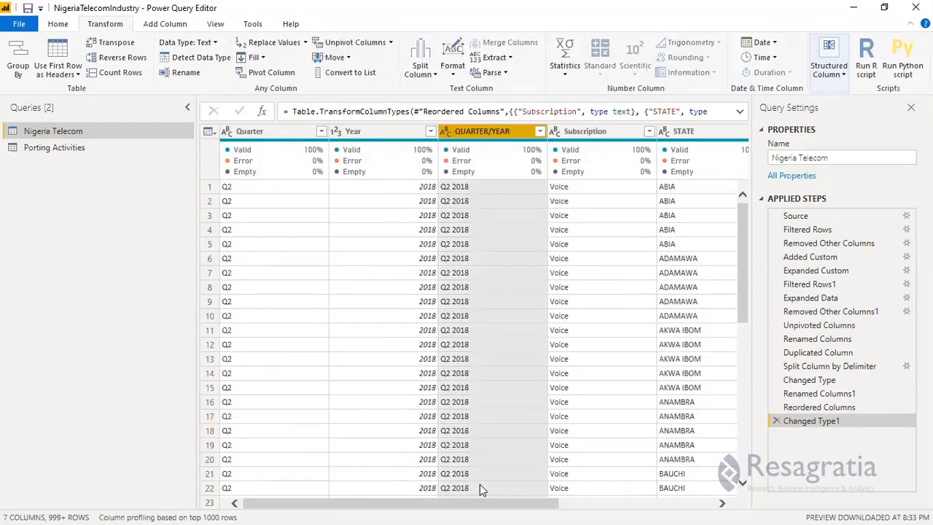
double_click(483, 130)
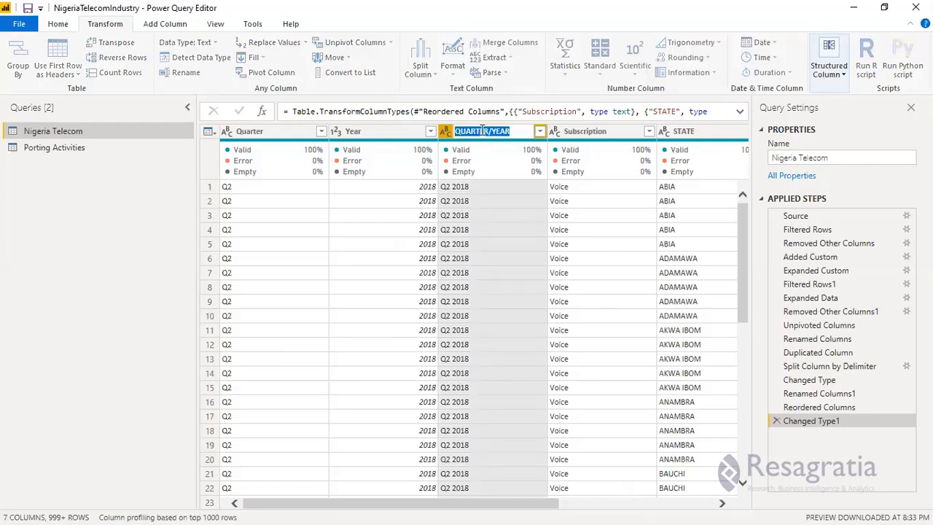
type("Qua")
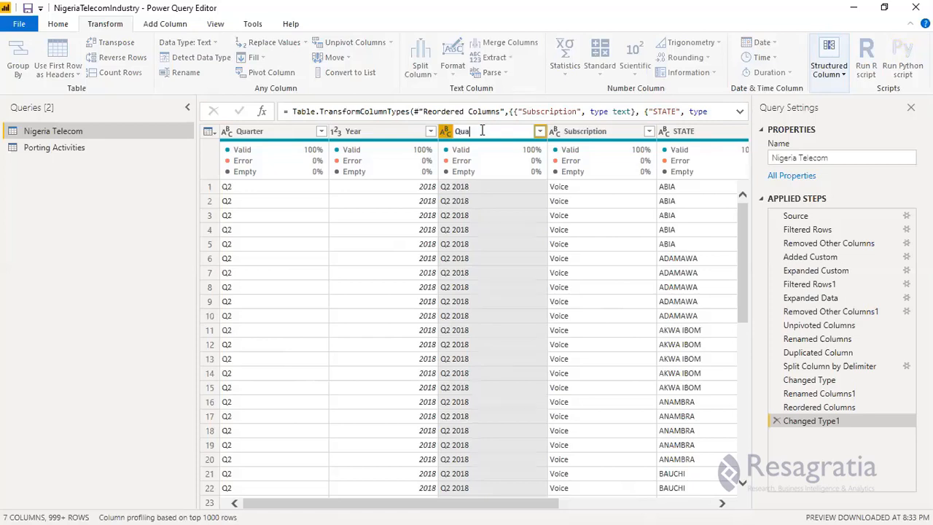
type("rter ofYear")
key("Return")
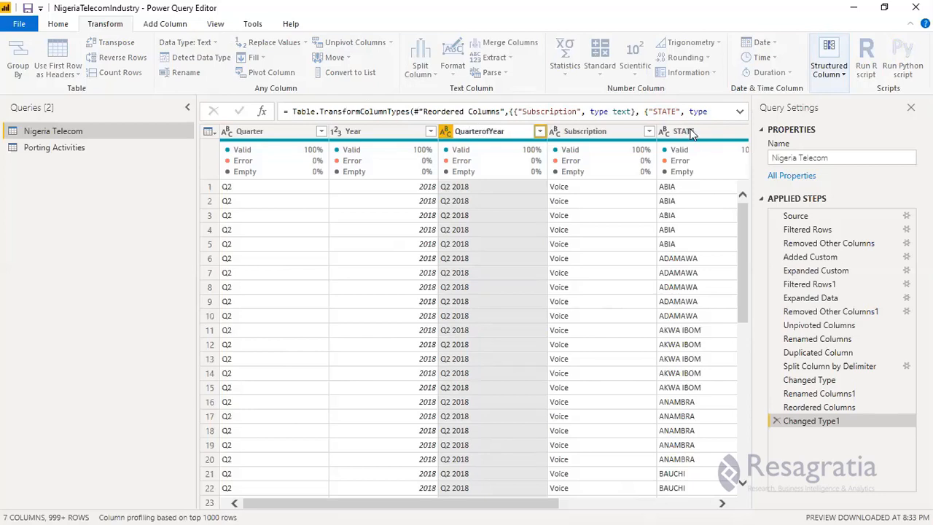
Rename the STATE column as State.
double_click(685, 131)
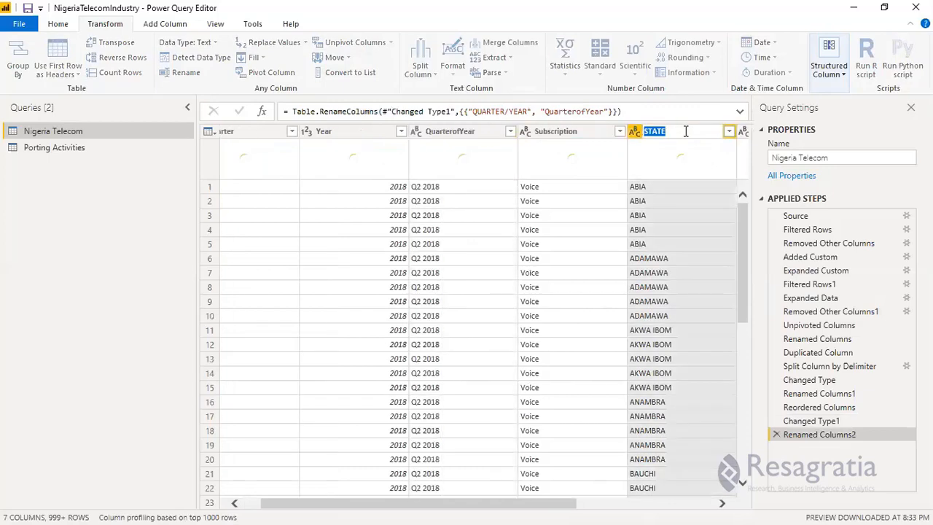
type("State")
key("Return")
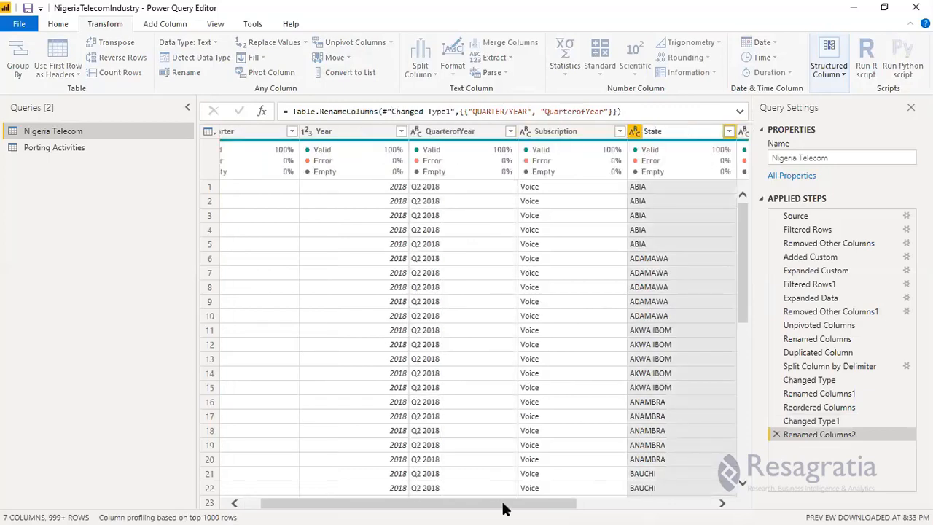
Examine the filter list of values in the No. of Subscription column and close it without filtering.
left_click(705, 503)
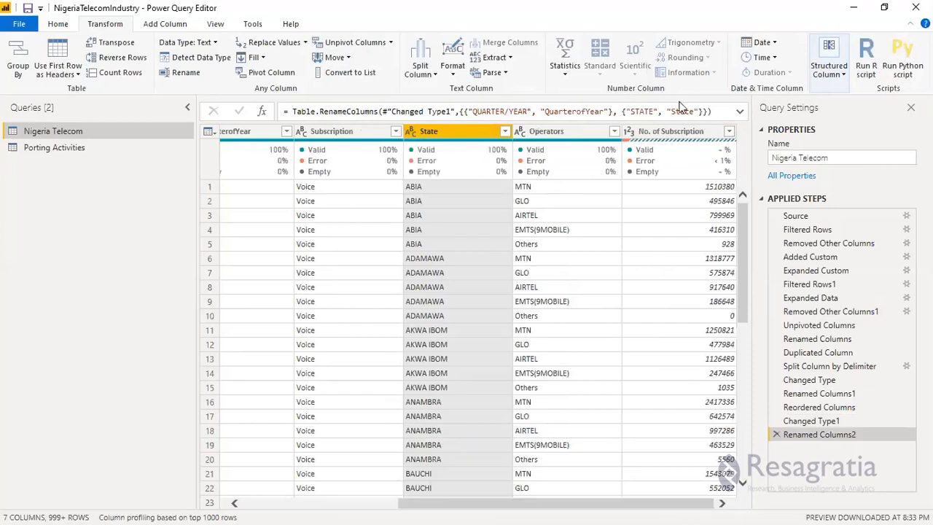
left_click(728, 135)
left_click(728, 132)
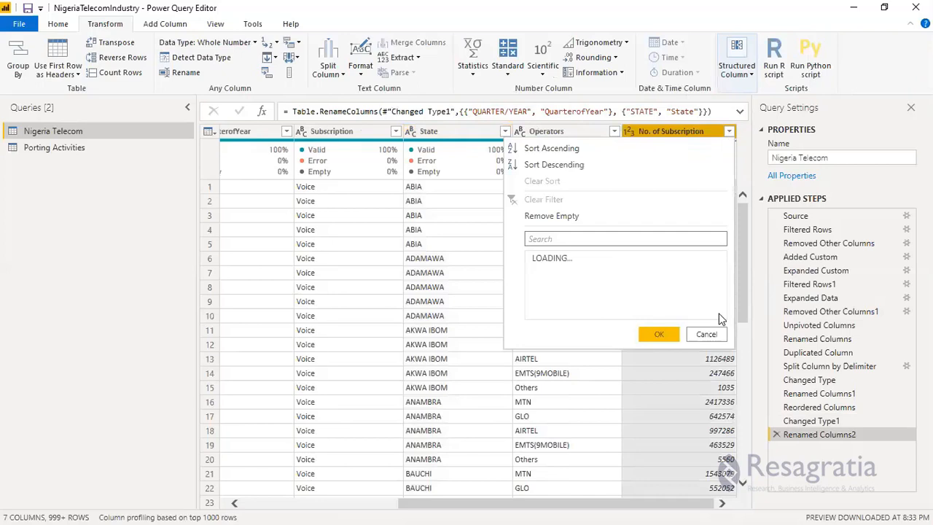
left_click(699, 483)
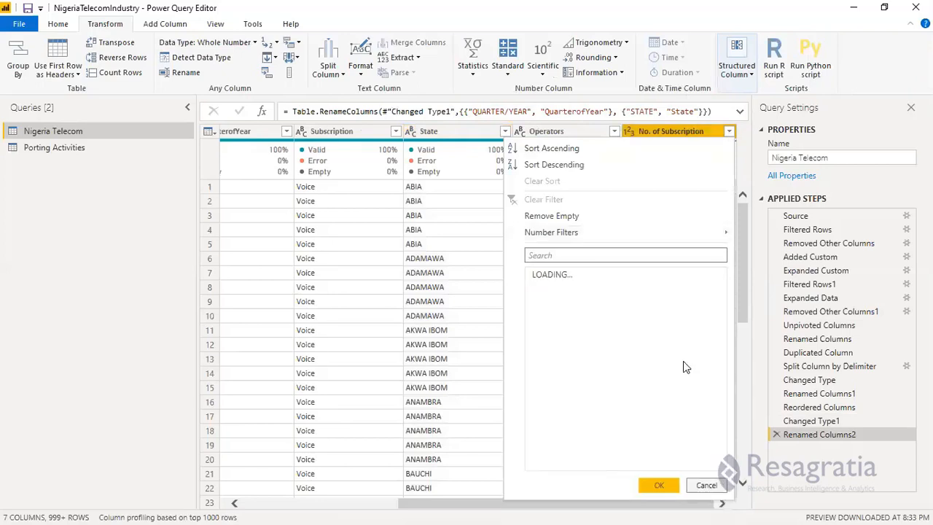
left_click_drag(721, 296, 711, 474)
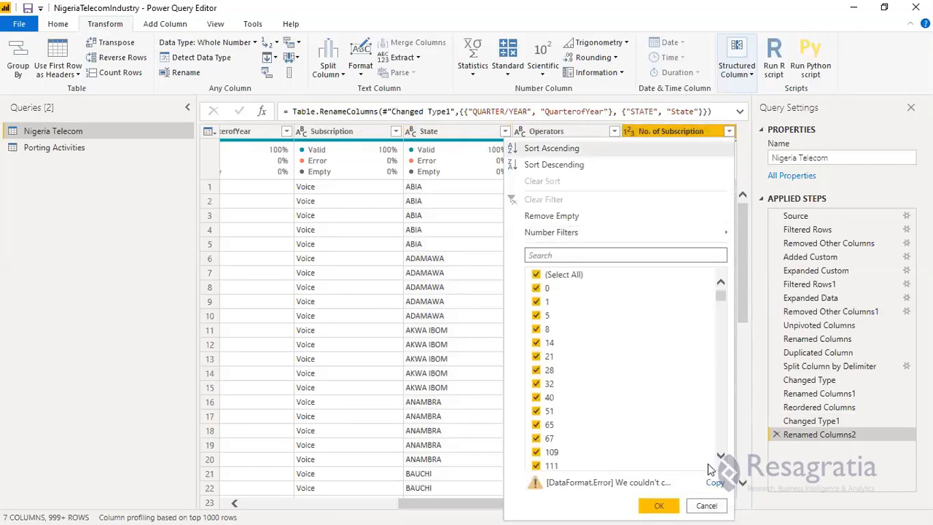
left_click(706, 506)
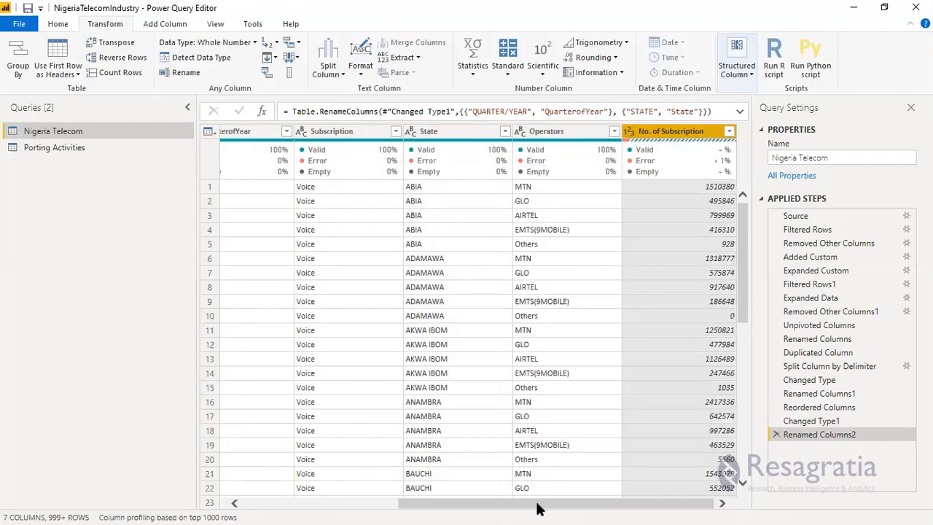
left_click_drag(517, 508, 250, 467)
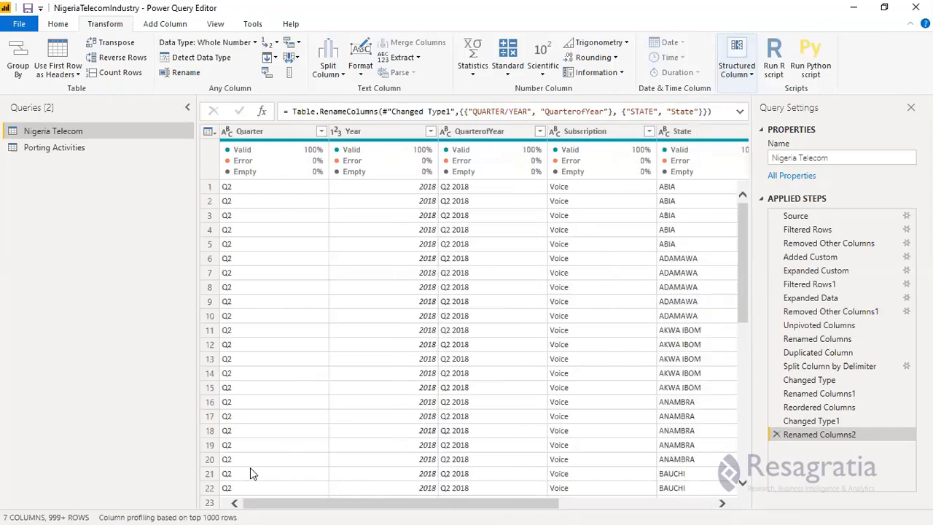
Check the filter value lists of the Quarter and Year columns and close them without filtering.
left_click(322, 132)
left_click(304, 356)
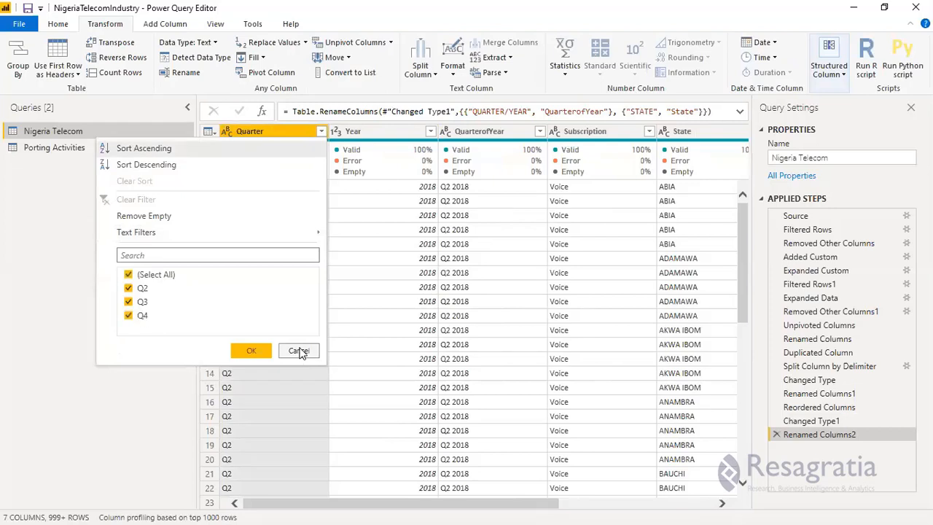
left_click(362, 446)
left_click(431, 131)
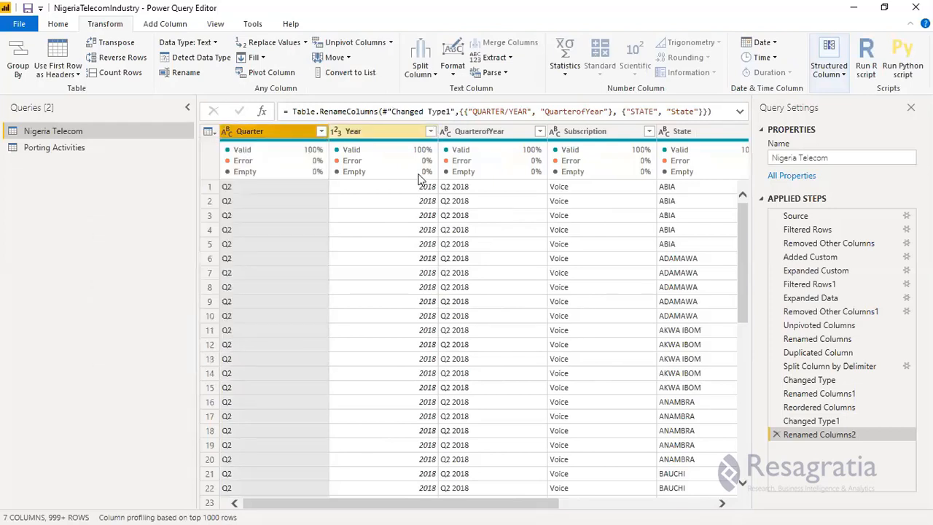
left_click(413, 350)
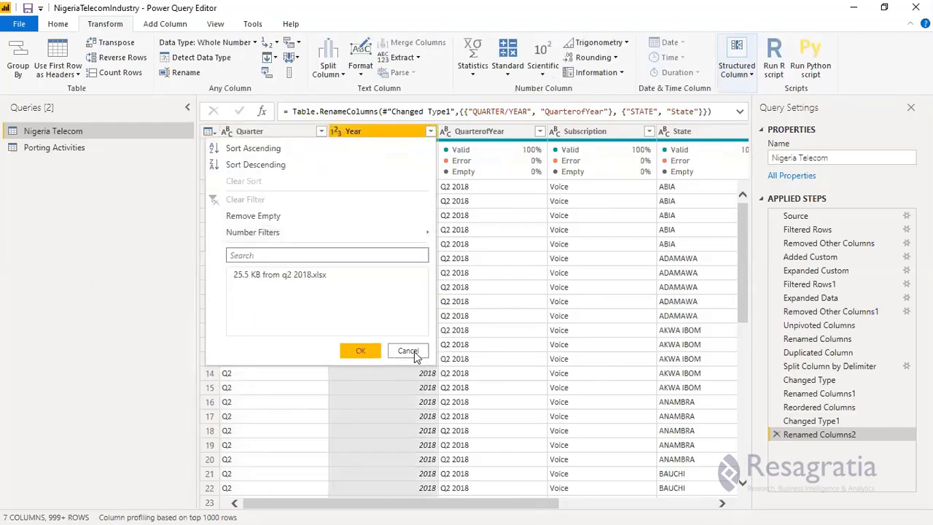
left_click(470, 457)
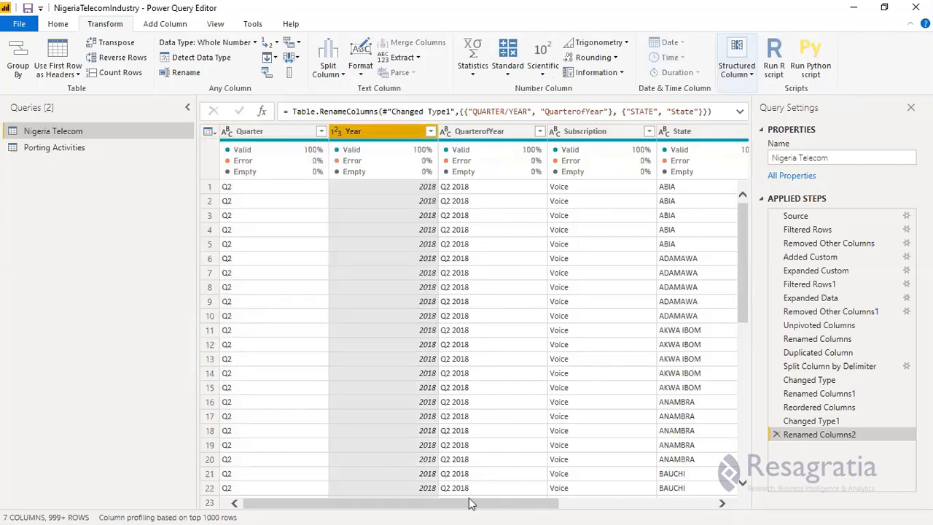
Load more values in the No. of Subscription filter list, examine them to the end, and close it without filtering.
left_click(642, 503)
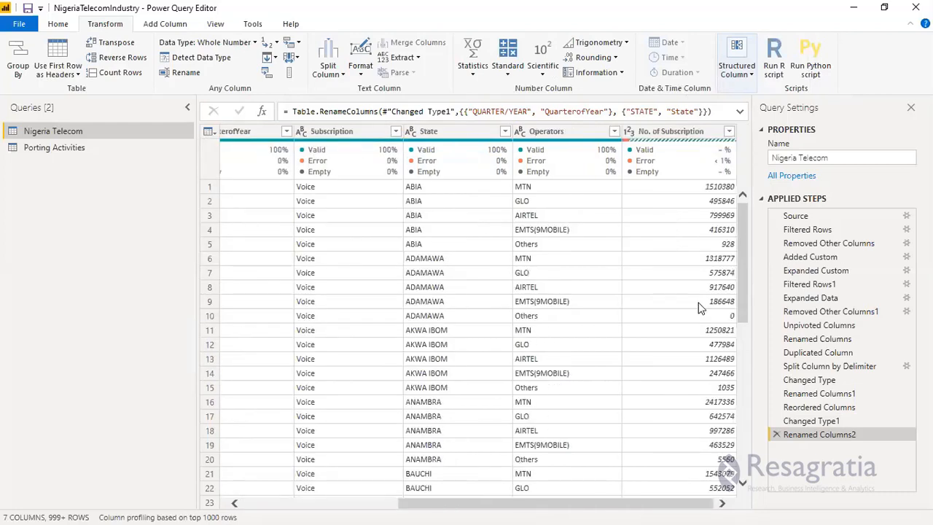
left_click(728, 134)
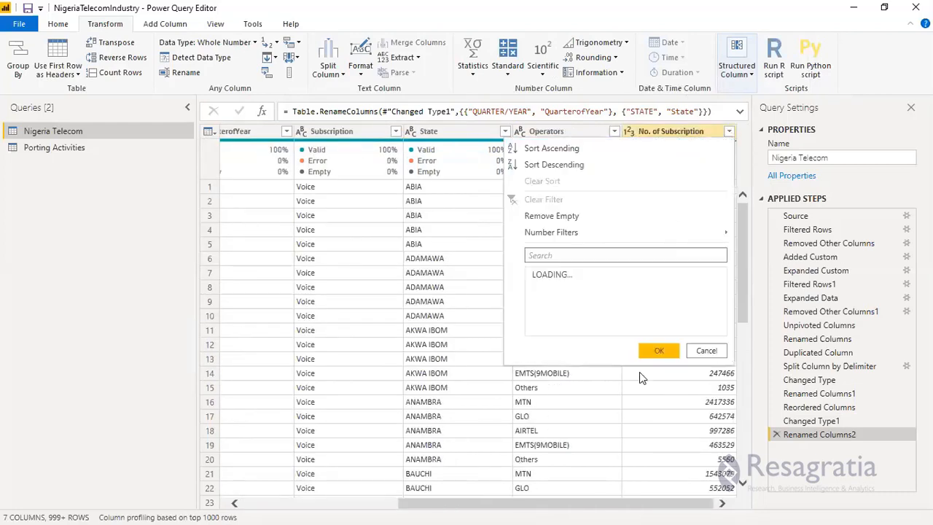
scroll(673, 354, "down", 5)
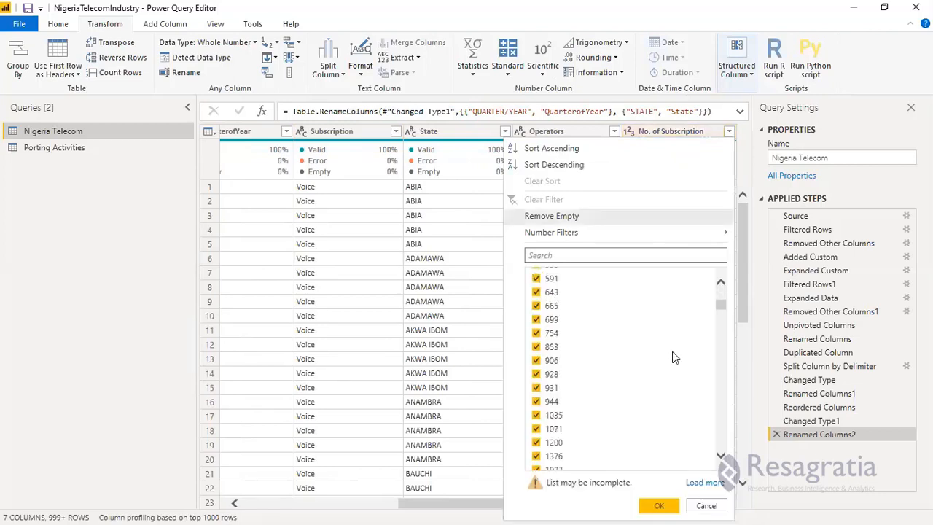
scroll(723, 309, "down", 5)
mouse_move(708, 491)
left_mouse_down()
mouse_move(715, 468)
mouse_move(709, 487)
left_mouse_up()
left_click(711, 482)
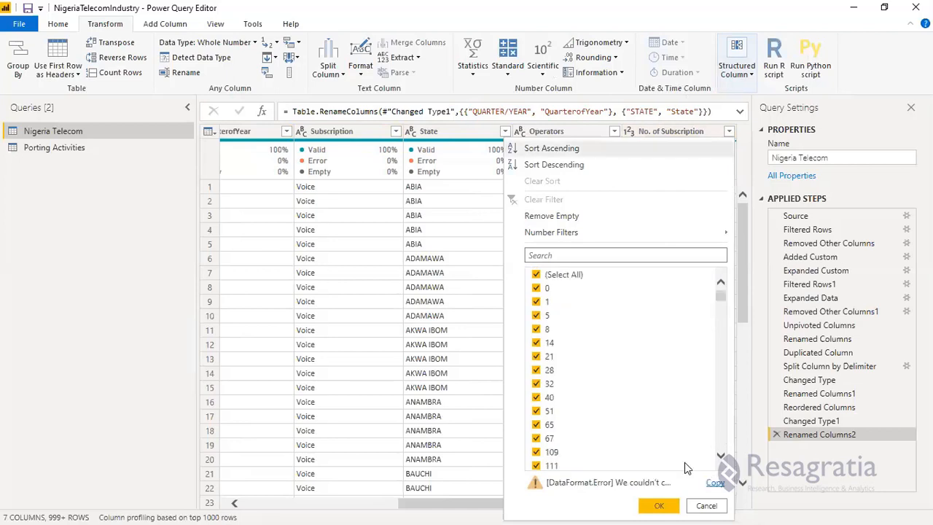
scroll(685, 463, "down", 3)
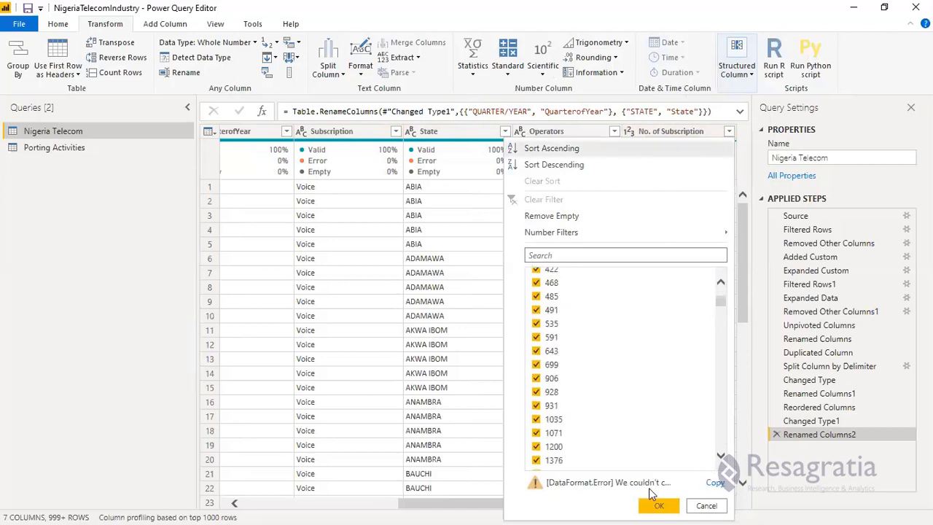
scroll(709, 461, "down", 3)
left_click_drag(708, 454, 716, 489)
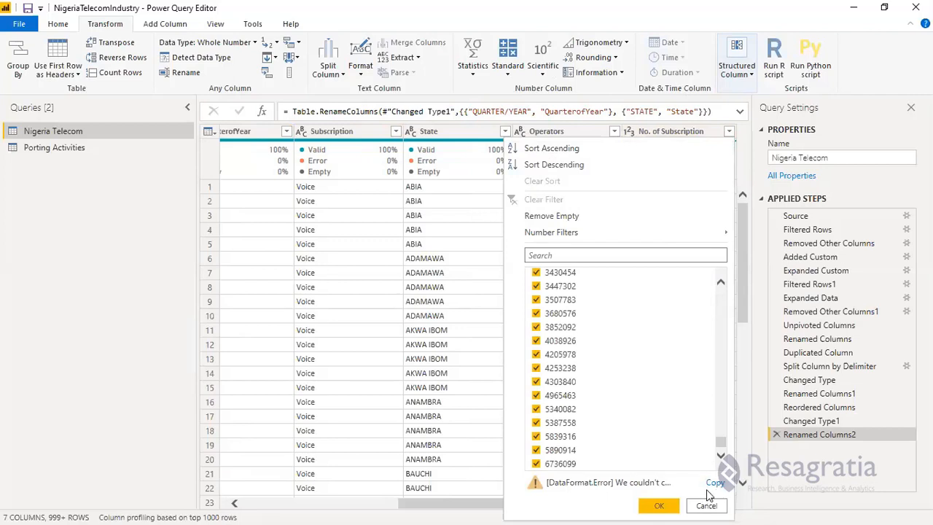
left_click(705, 506)
left_click_drag(540, 505, 619, 505)
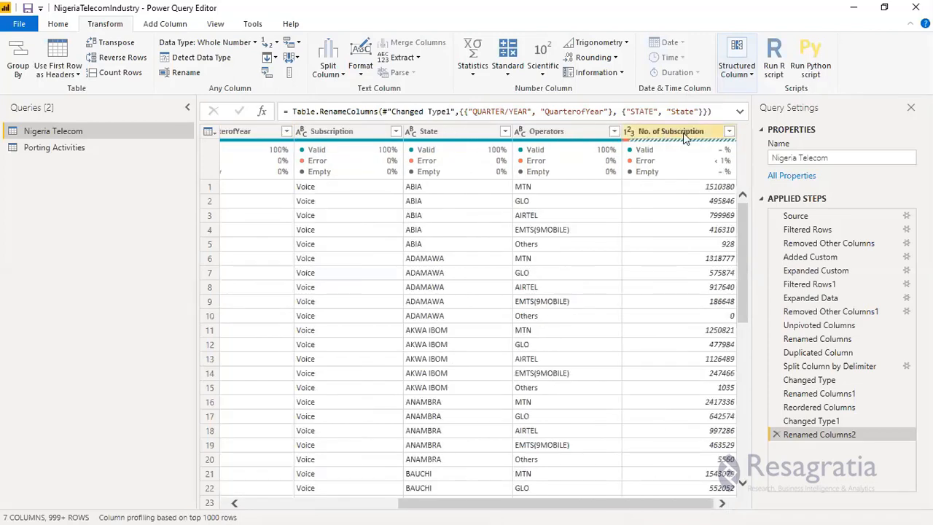
Replace the errors in the No. of Subscription column with null.
right_click(686, 141)
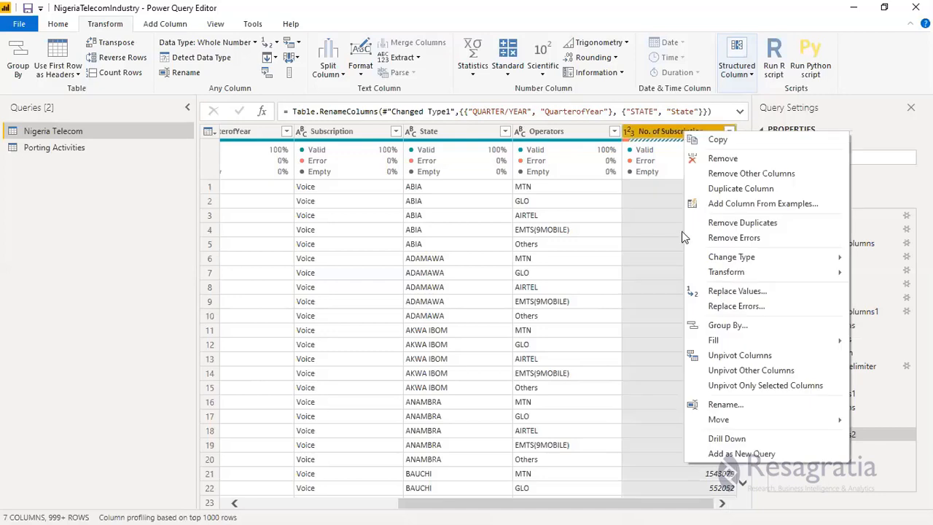
left_click(701, 306)
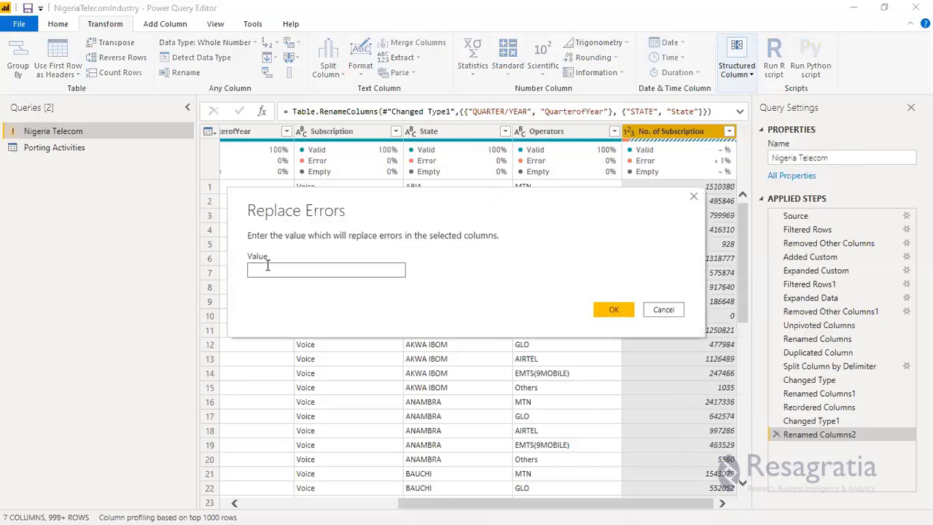
left_click(268, 268)
type("null")
left_click(604, 312)
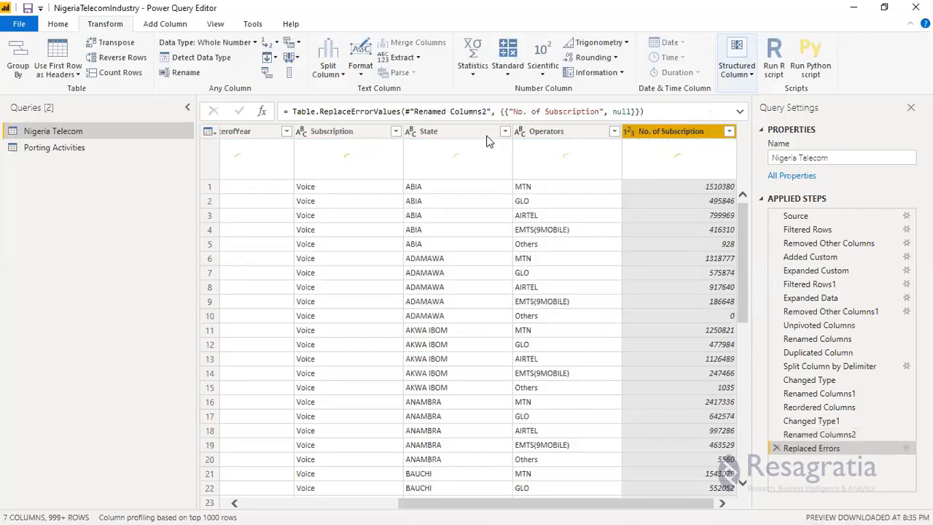
Filter the No. of Subscription column to keep only null values.
left_click(729, 132)
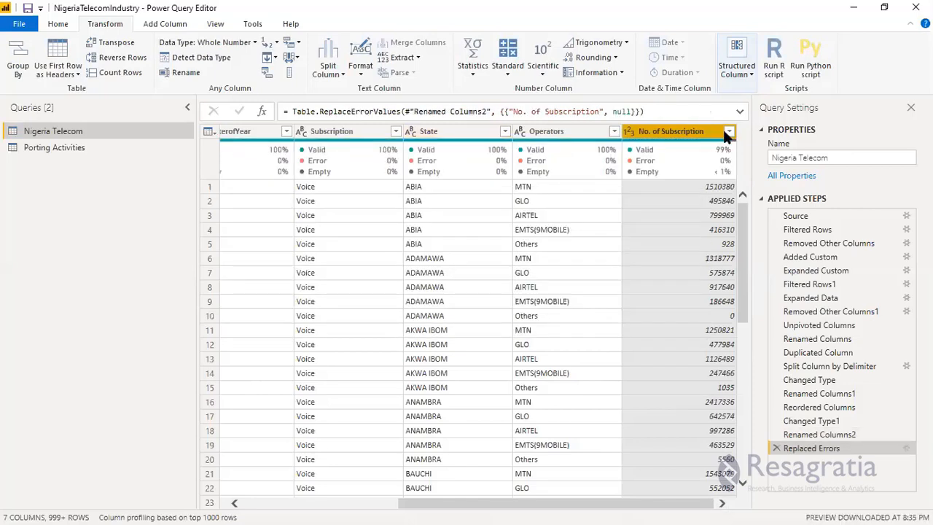
left_click(563, 274)
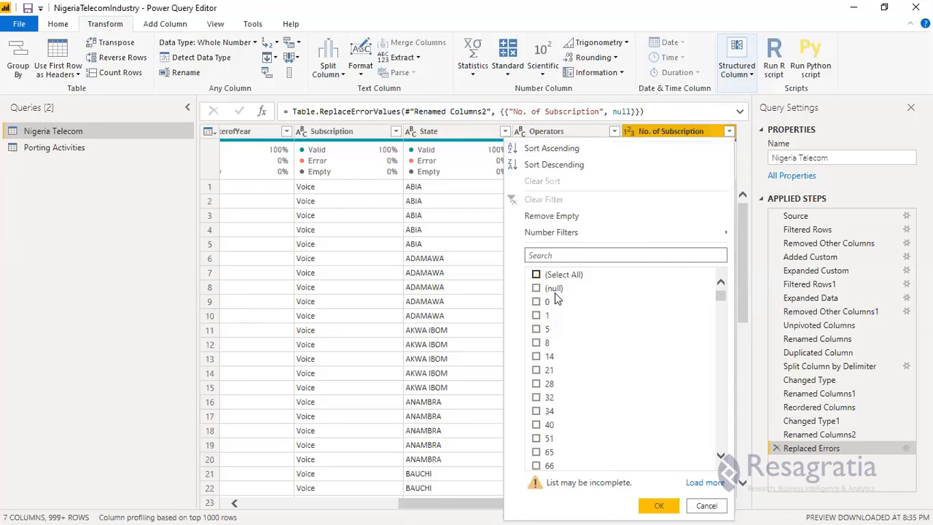
left_click(653, 506)
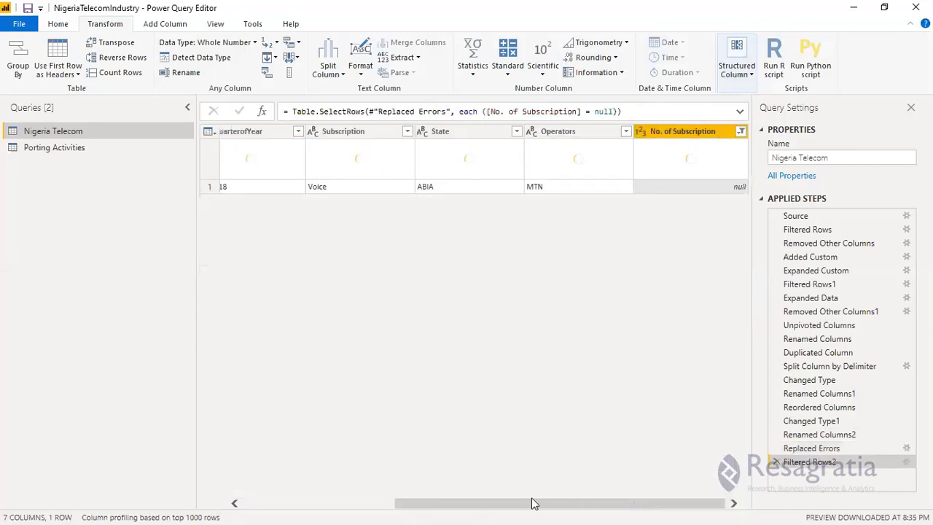
Examine the null row's quarter, year, subscription, state and operator to identify its source record.
left_click(318, 504)
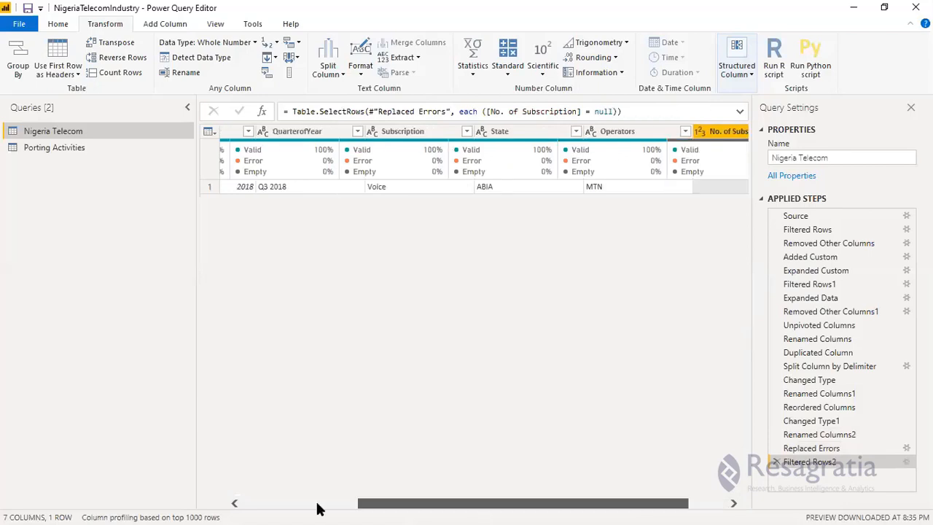
left_click(319, 504)
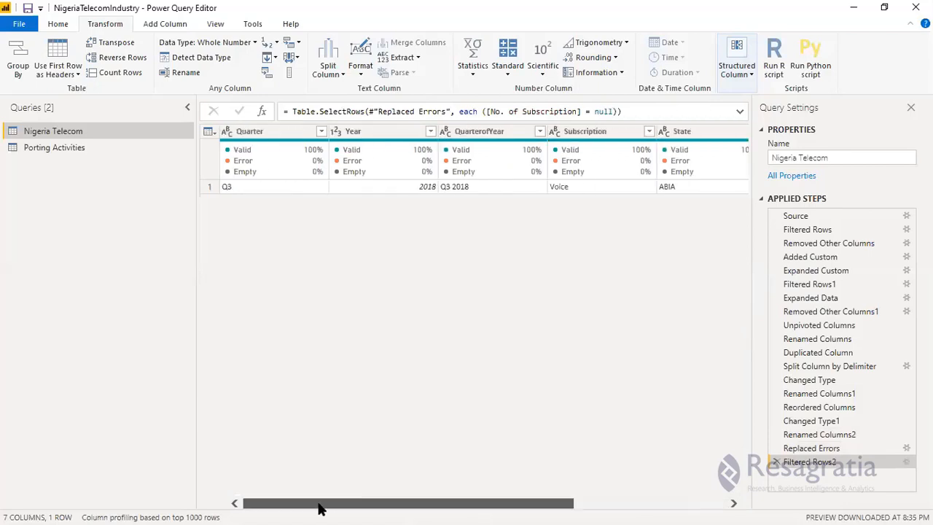
left_click(573, 506)
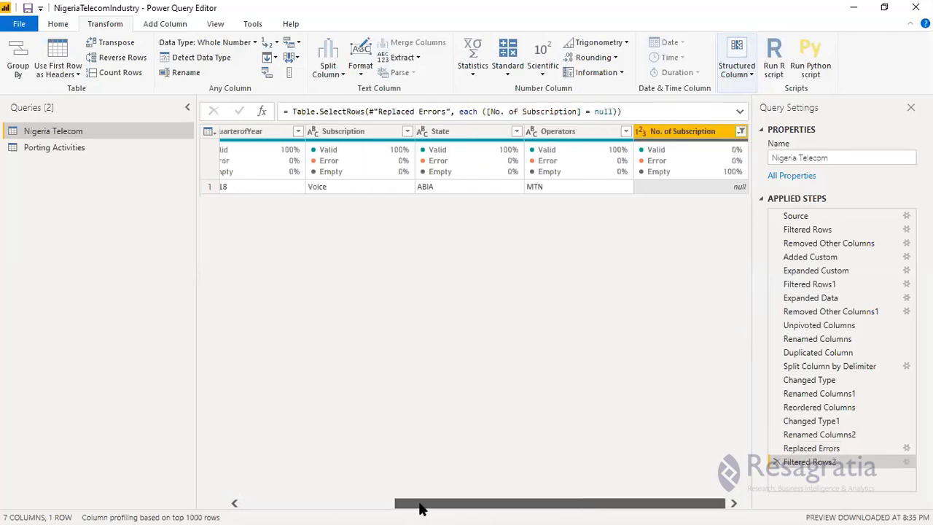
scroll(420, 508, "left", 3)
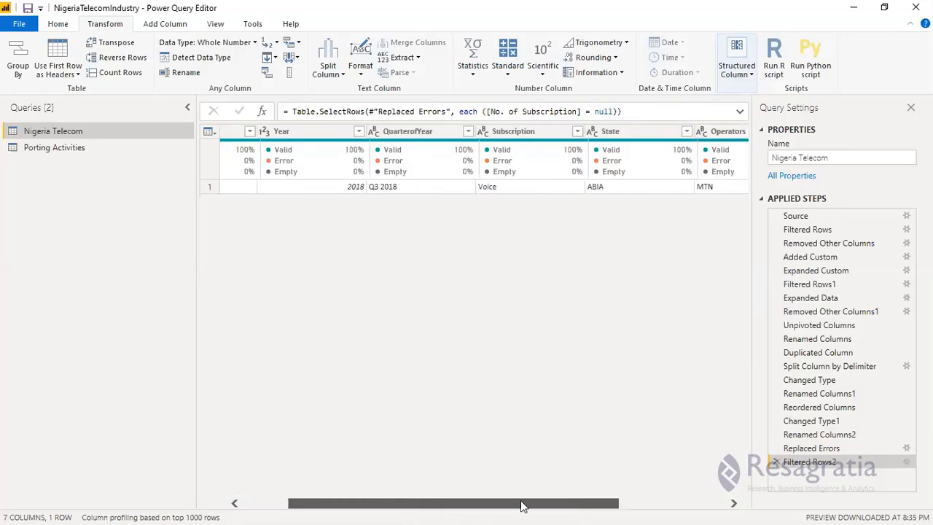
scroll(539, 503, "right", 3)
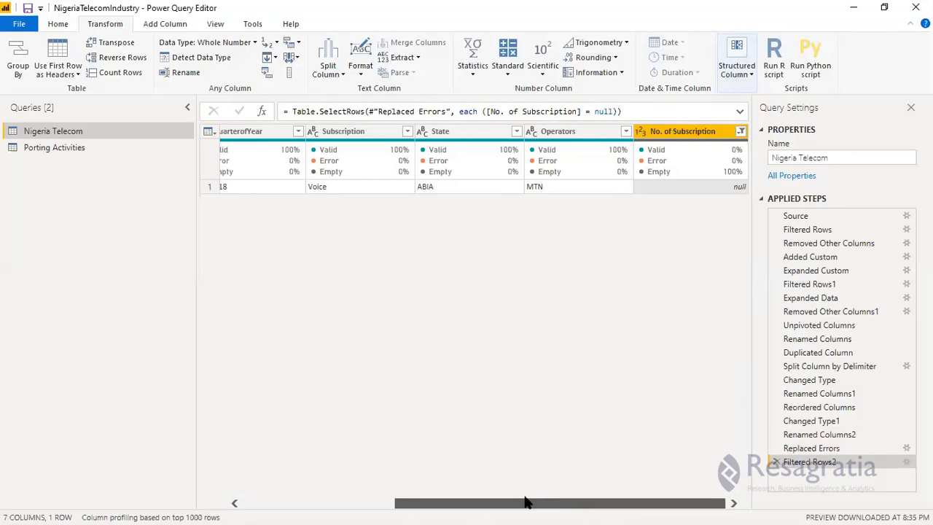
left_click_drag(393, 489, 204, 489)
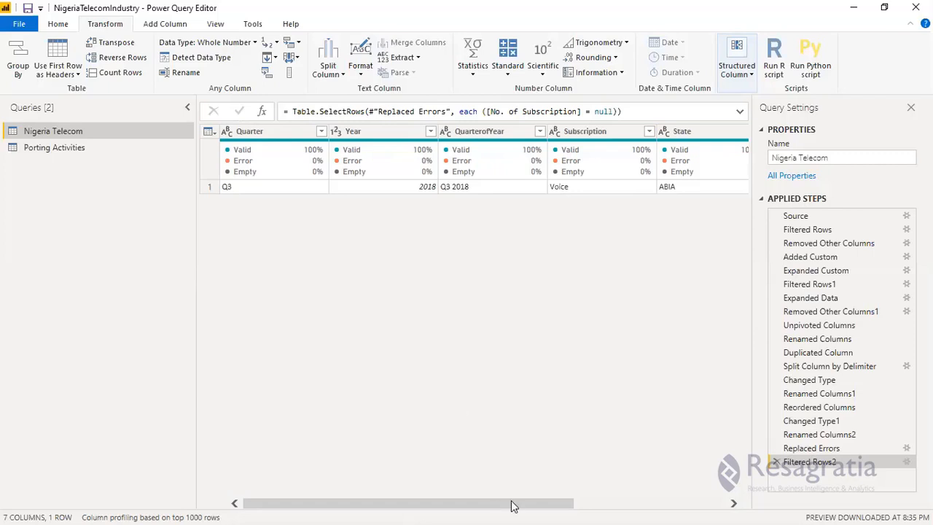
left_click_drag(515, 504, 691, 503)
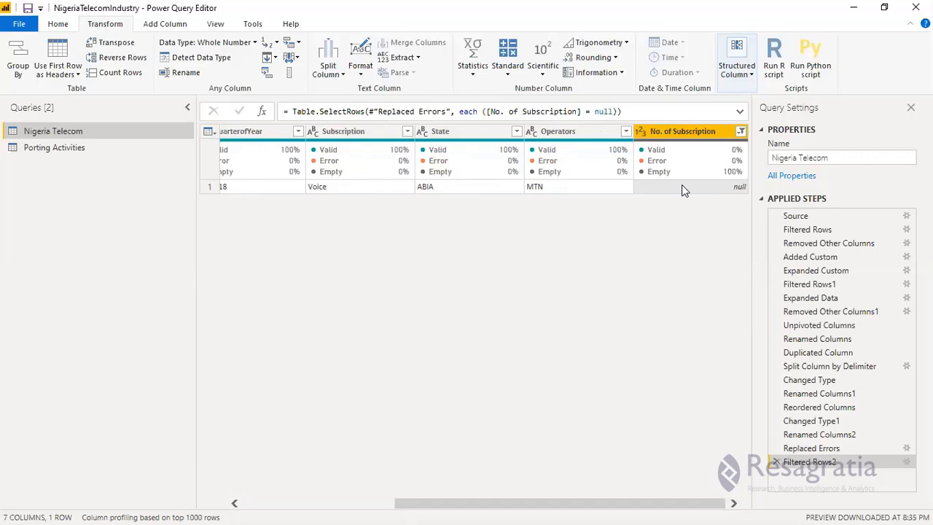
Switch to File Explorer, open the q3 2018 workbook from the NigeriaTelCom-WorkingFolder folder in Excel, and maximize its window.
left_click(855, 13)
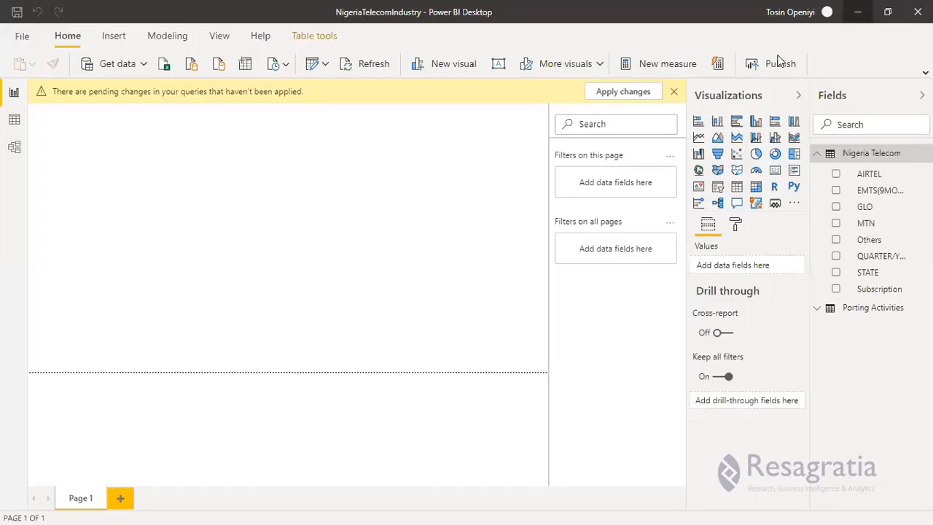
key("alt+Tab")
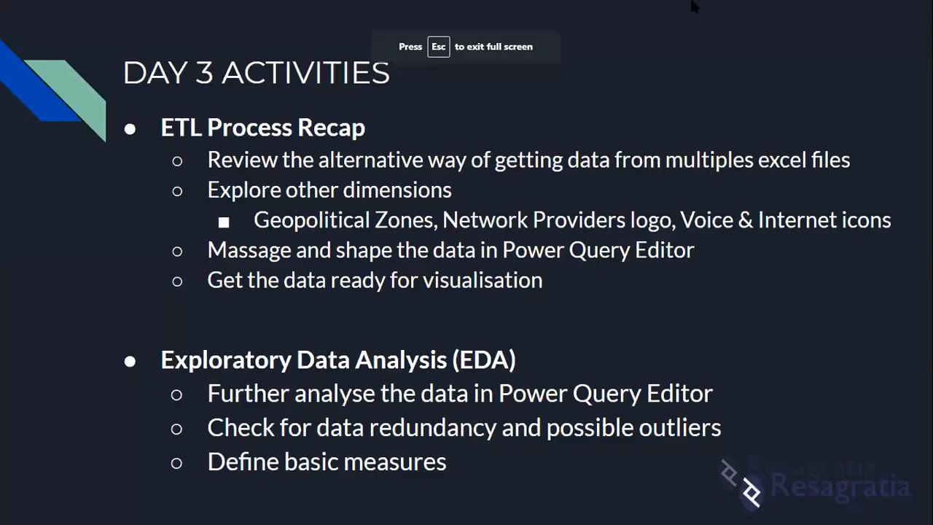
key("super")
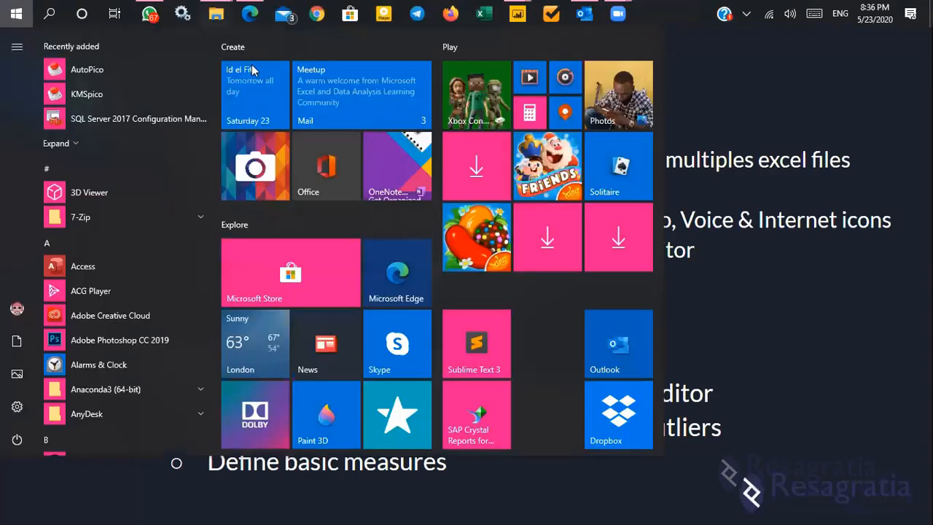
left_click(215, 14)
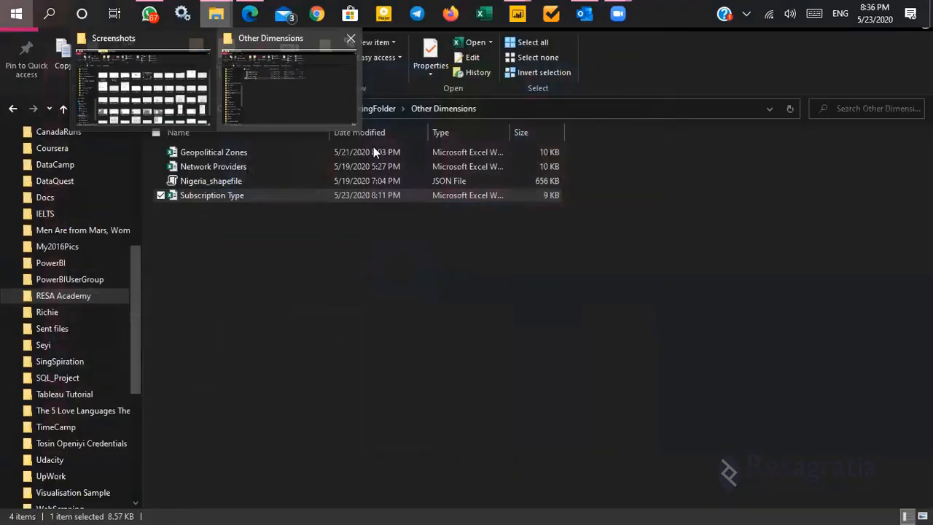
left_click(326, 106)
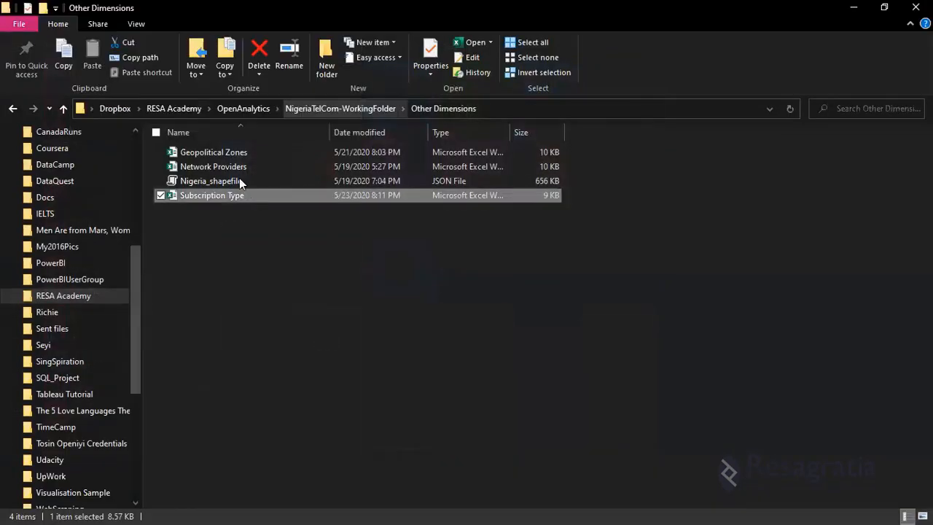
key("alt+Up")
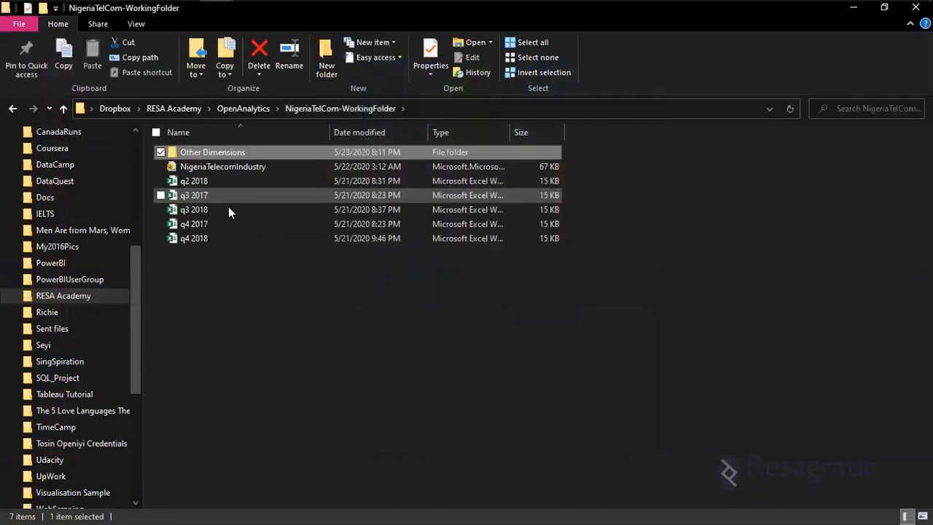
double_click(228, 210)
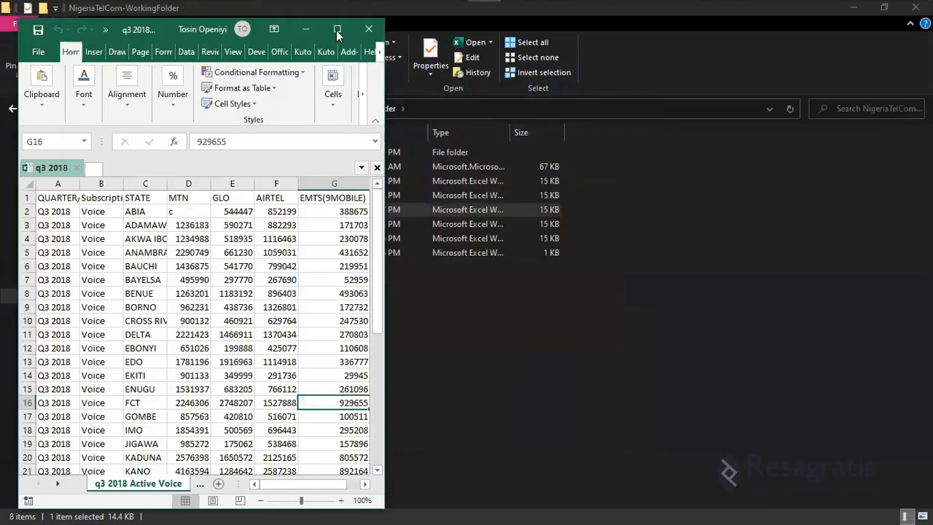
left_click(336, 30)
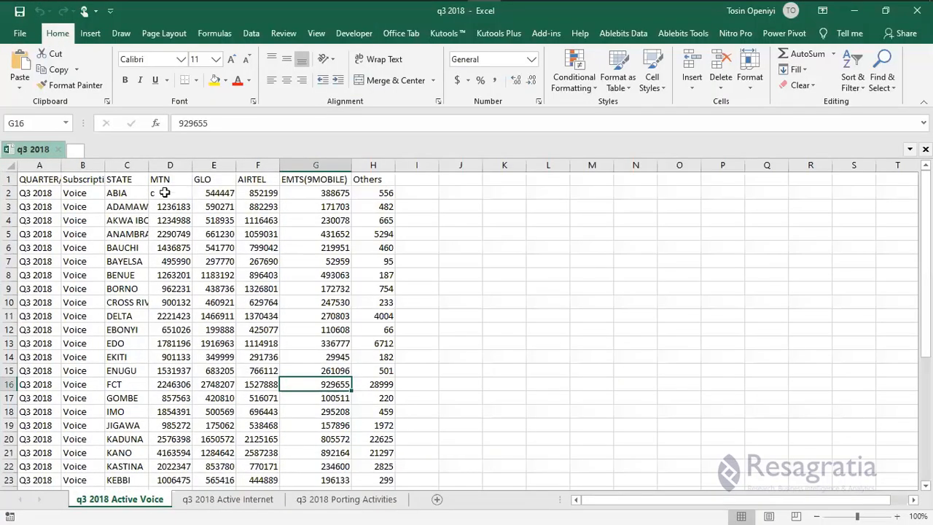
Inspect the MTN value for ABIA in cell D2 of the q3 2018 Active Voice sheet.
left_click(119, 192)
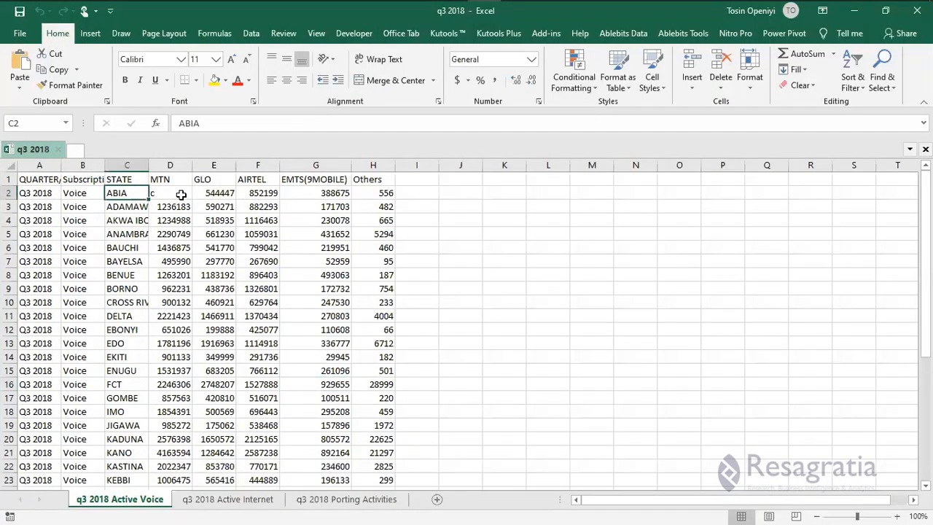
key("Right")
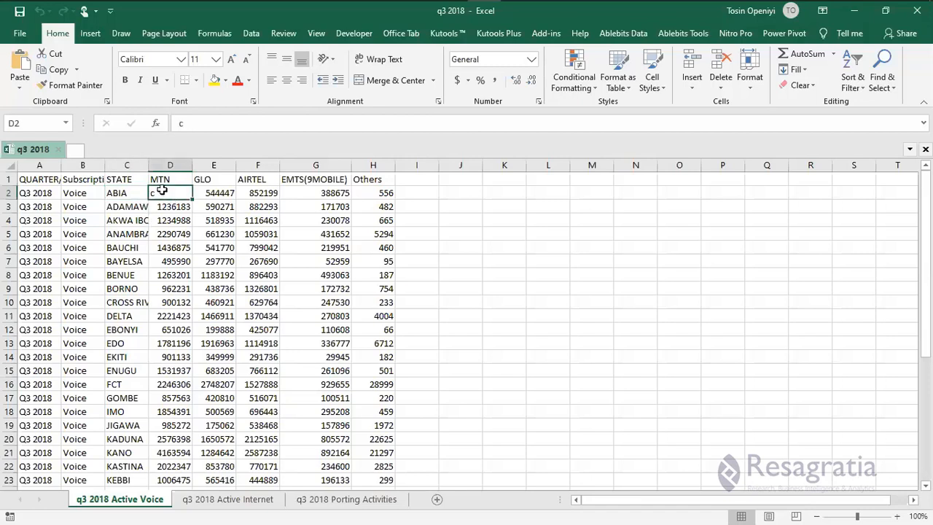
key("Down")
left_click(170, 192)
key("Down")
key("Up")
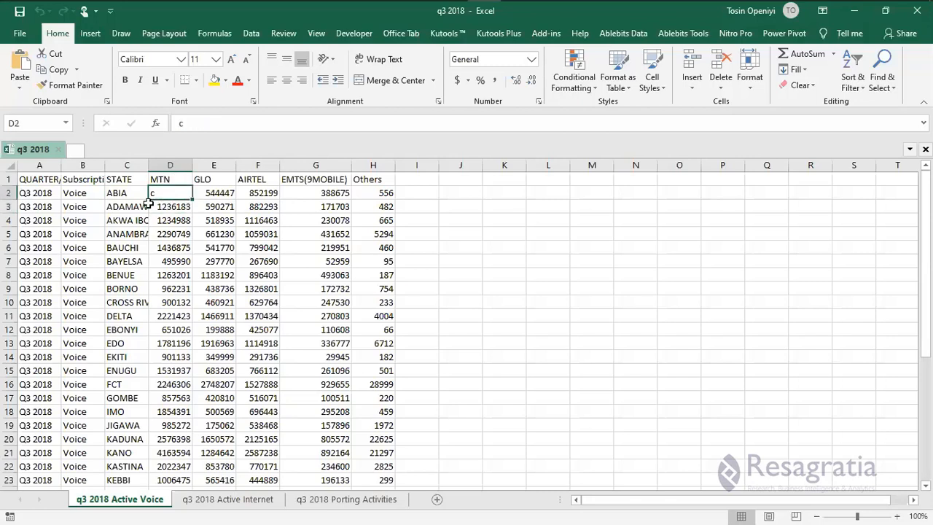
left_click(19, 35)
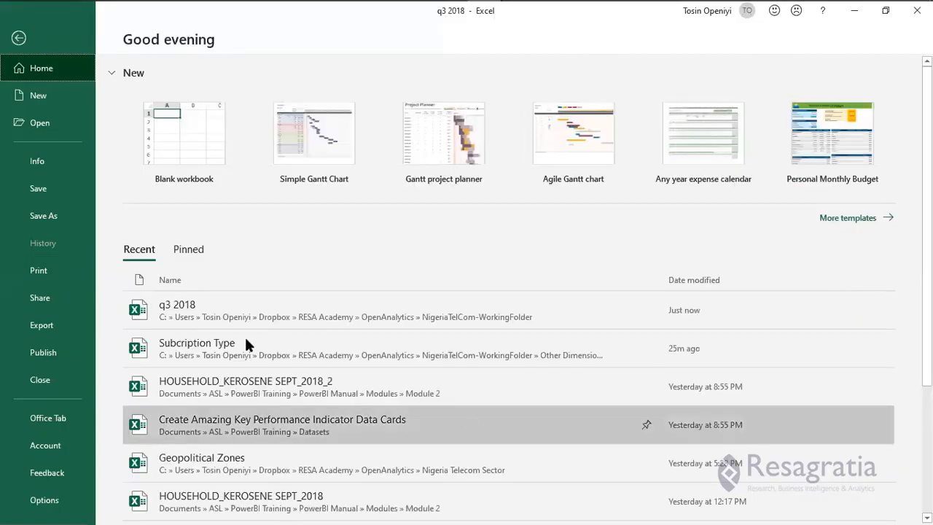
scroll(246, 344, "down", 3)
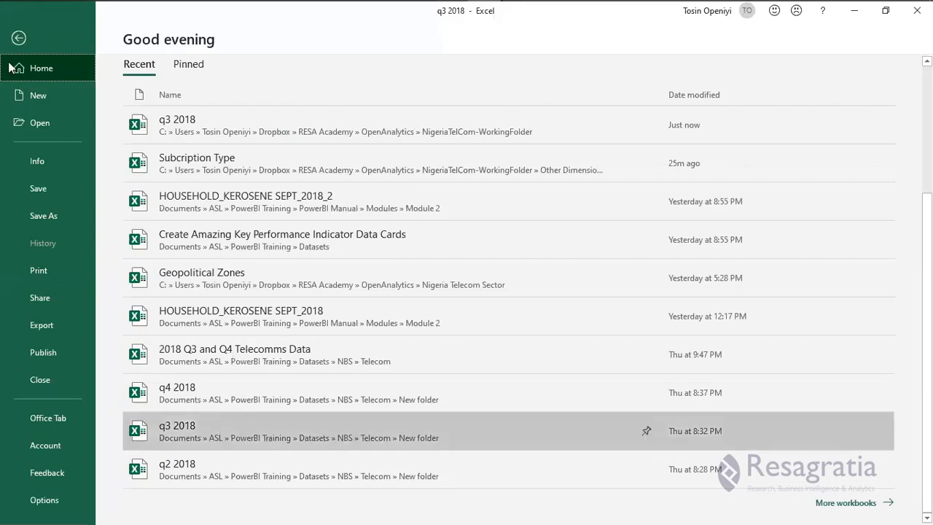
left_click(19, 39)
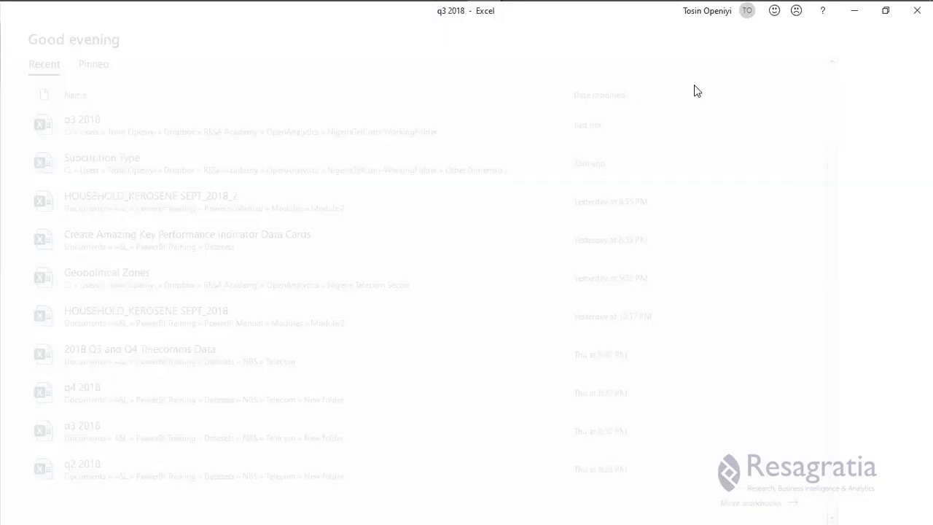
type("c")
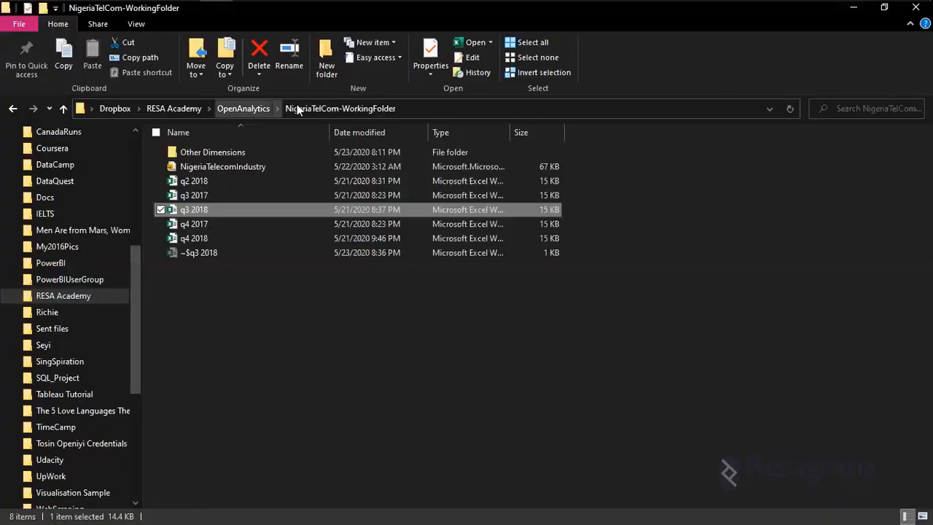
Switch to File Explorer and browse to the Datasets folder under Documents, ASL, PowerBI Training.
left_click(241, 108)
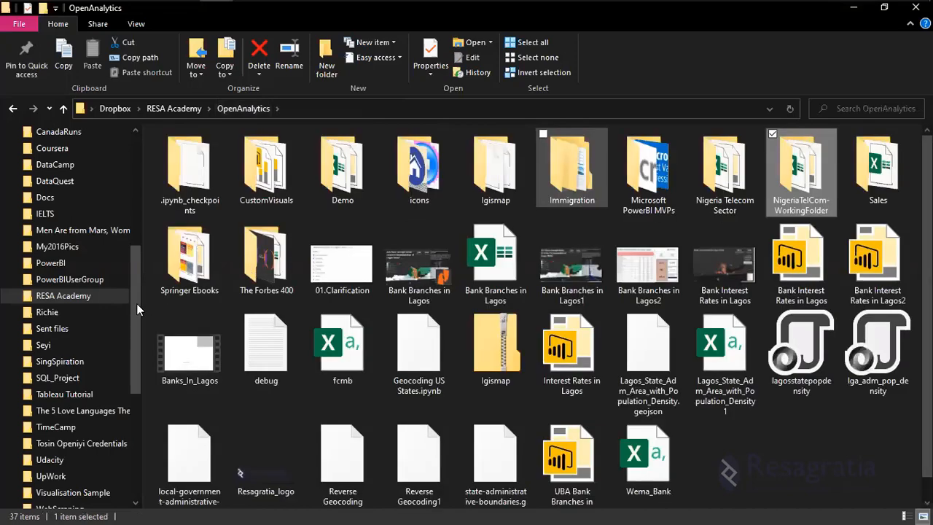
scroll(131, 195, "up", 6)
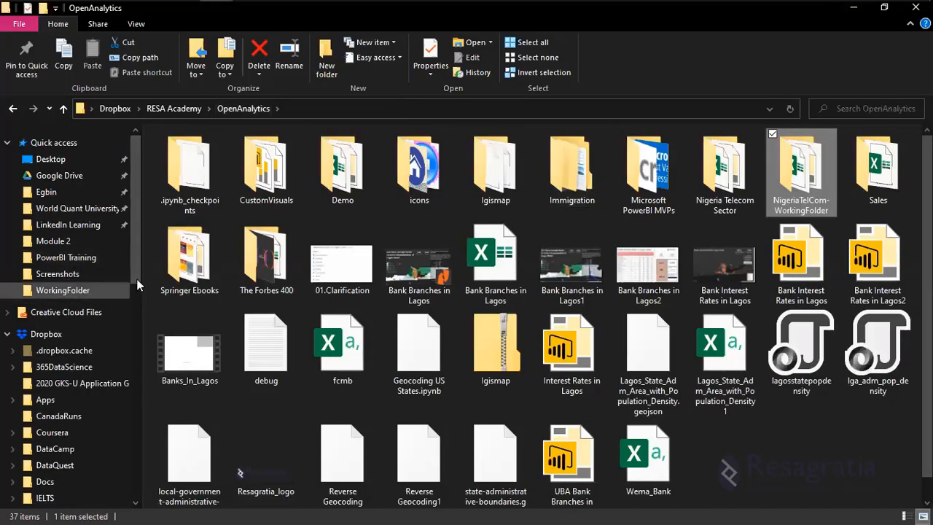
left_click(109, 257)
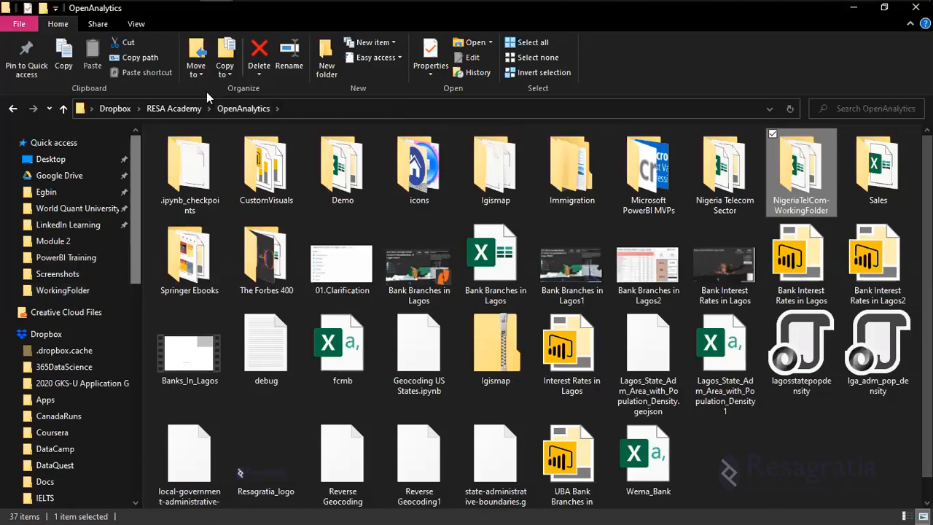
left_click(206, 109)
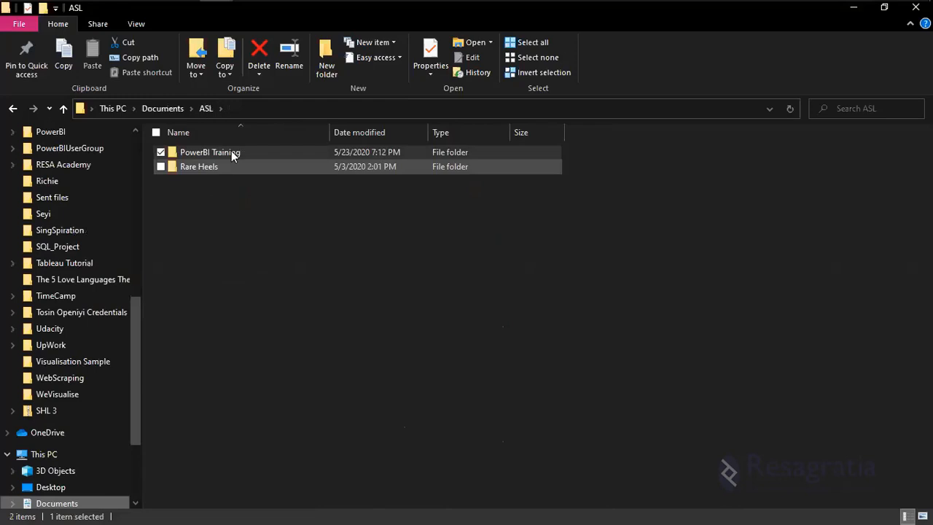
double_click(231, 152)
double_click(232, 154)
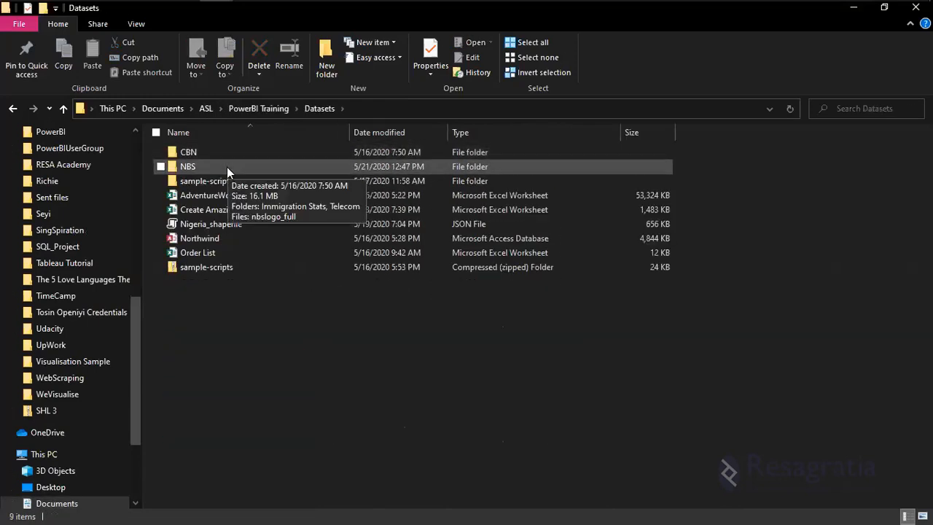
Open the 2018 Q3 and Q4 Telecomms Data workbook from the Telecom folder inside NBS.
double_click(227, 167)
double_click(238, 151)
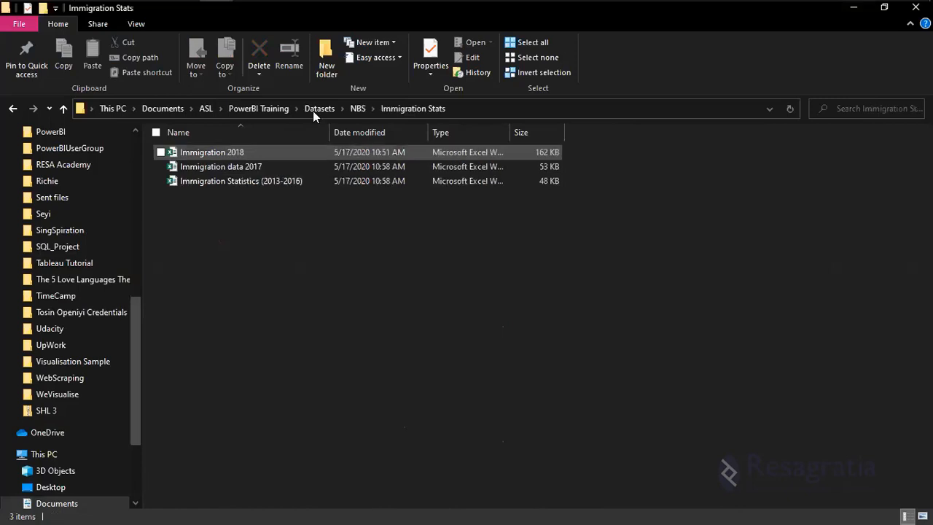
left_click(358, 108)
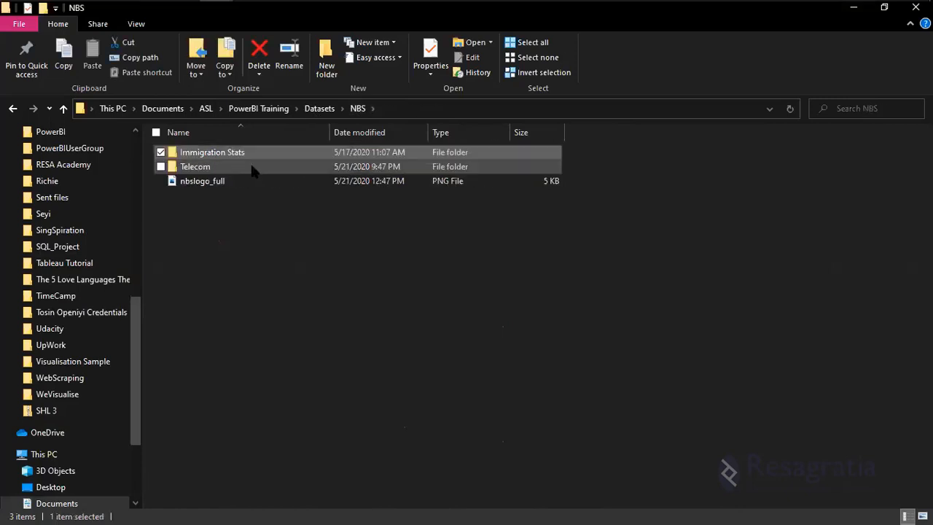
double_click(255, 168)
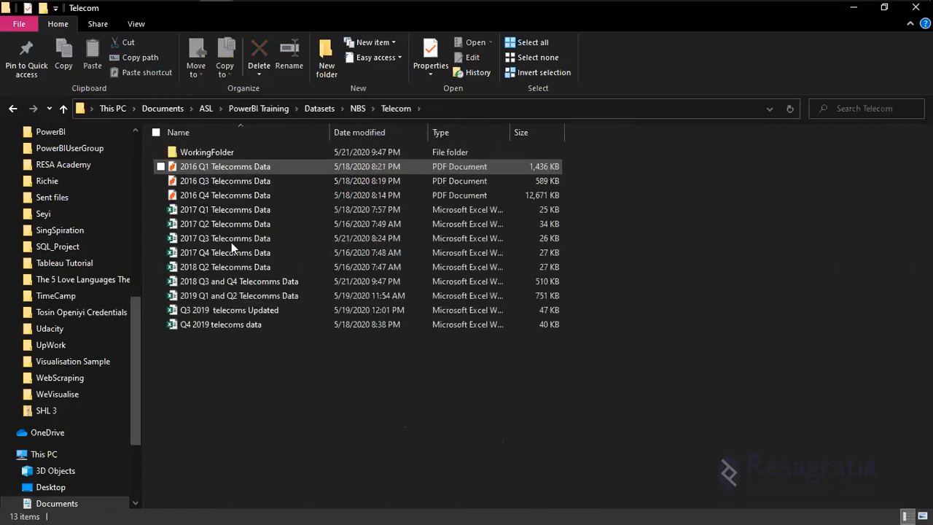
left_click(231, 281)
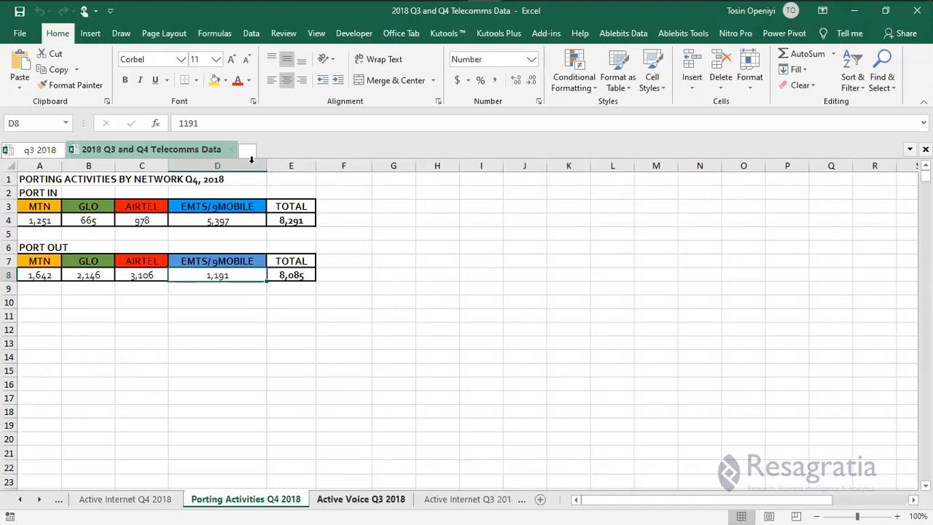
Inspect the MTN value for ABIA in cell C5 of the Active Voice Q3 2018 sheet.
left_click(359, 500)
scroll(266, 248, "up", 2)
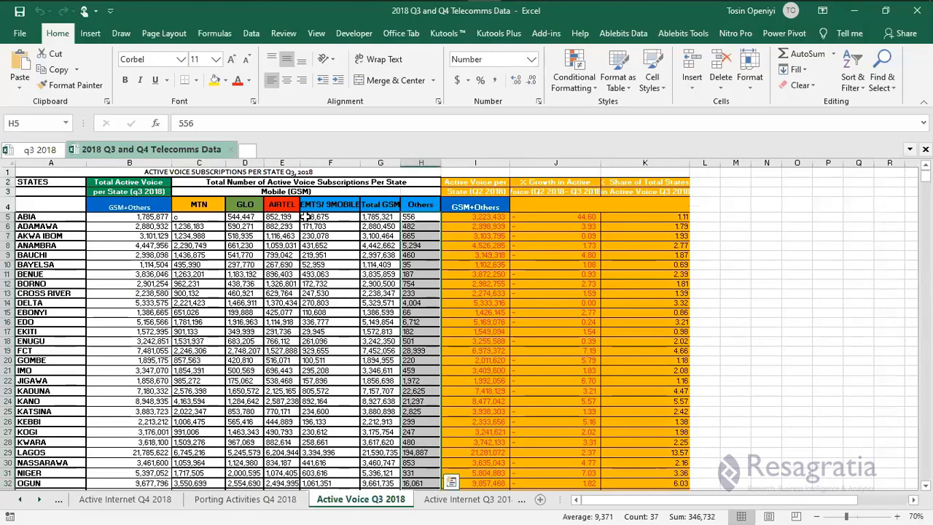
left_click(193, 216)
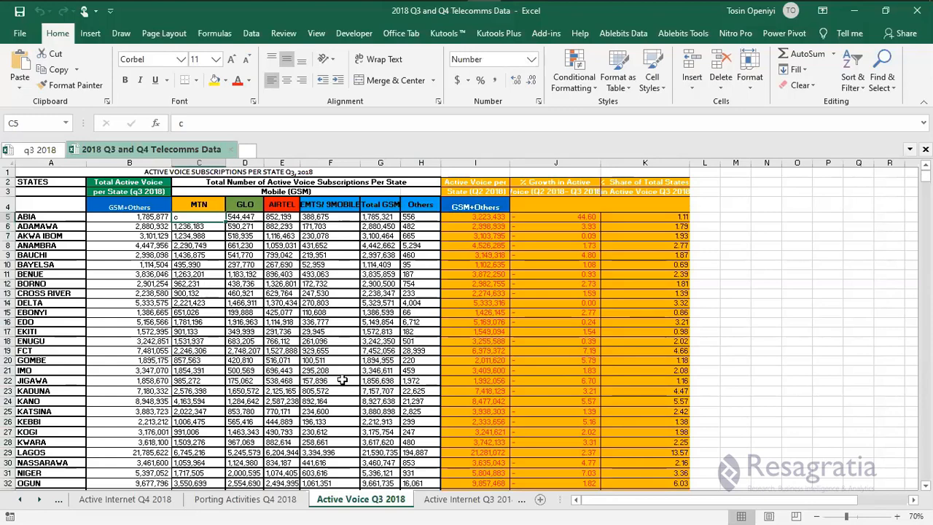
Look through the workbook's other Q3 and Q2 2018 sheets up to Active Internet Q2 2018, and minimize the Excel window.
left_click(434, 507)
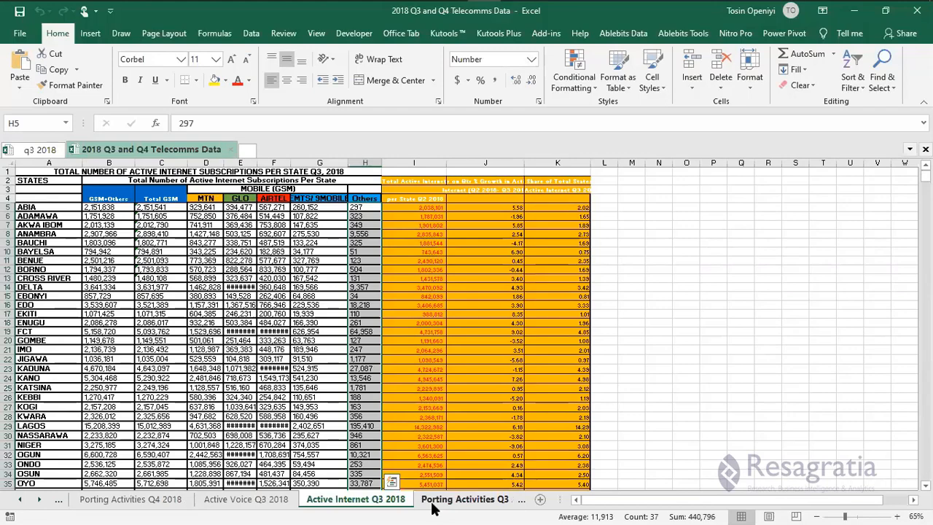
left_click(248, 505)
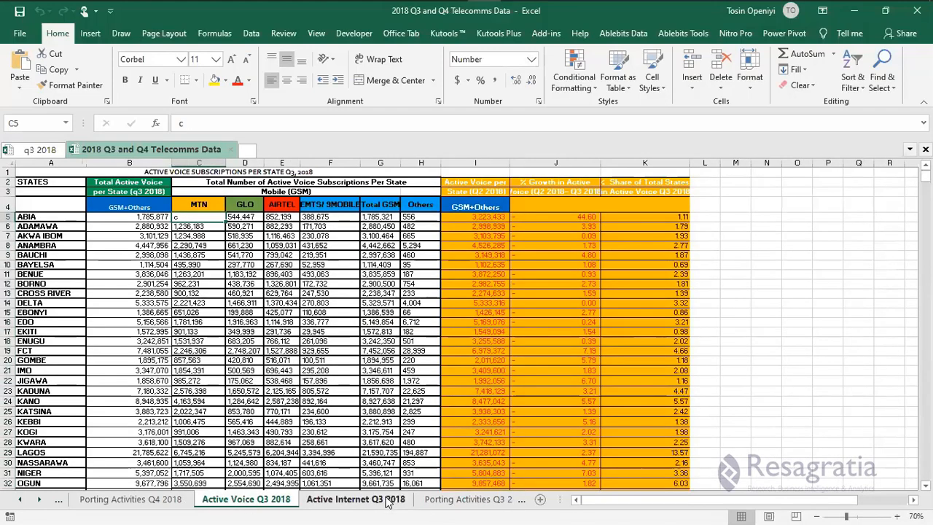
left_click(449, 503)
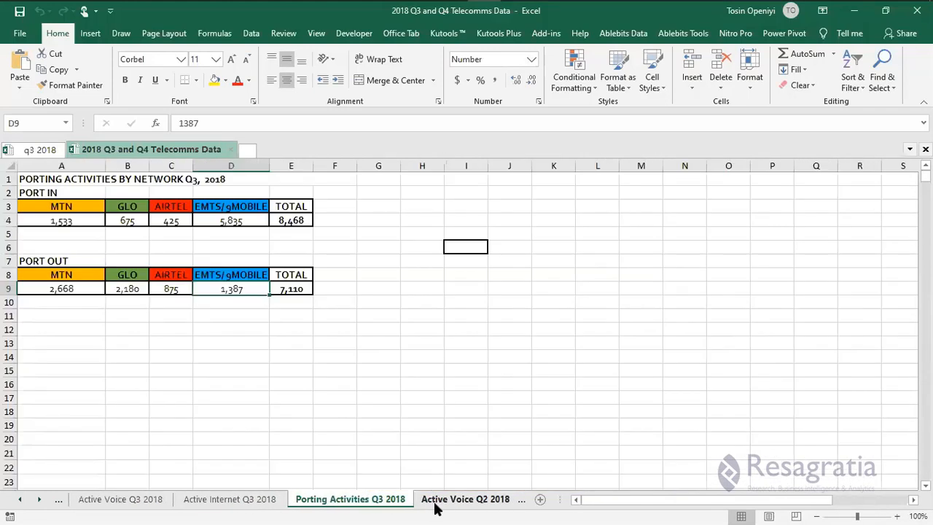
left_click(438, 505)
left_click(446, 507)
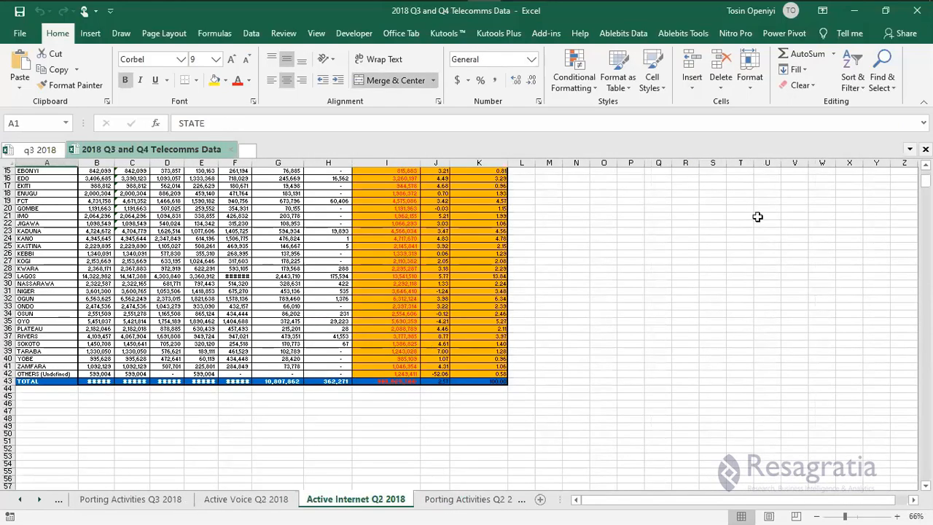
scroll(756, 214, "up", 5)
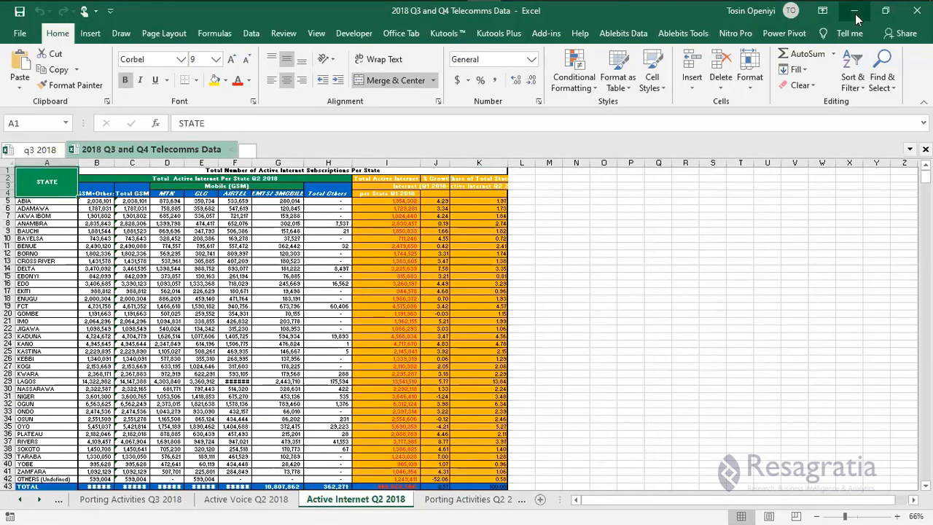
left_click(856, 15)
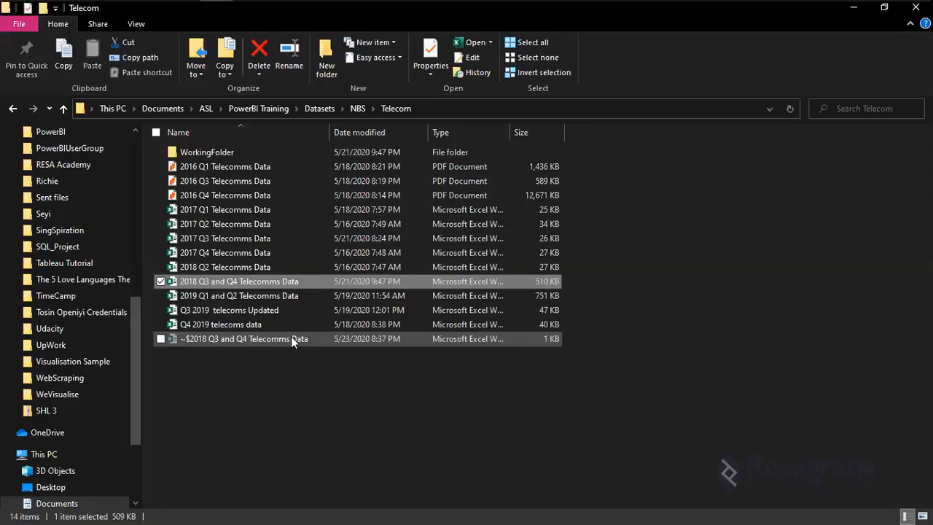
Switch back to Excel and bring up the q3 2018 workbook.
mouse_move(237, 9)
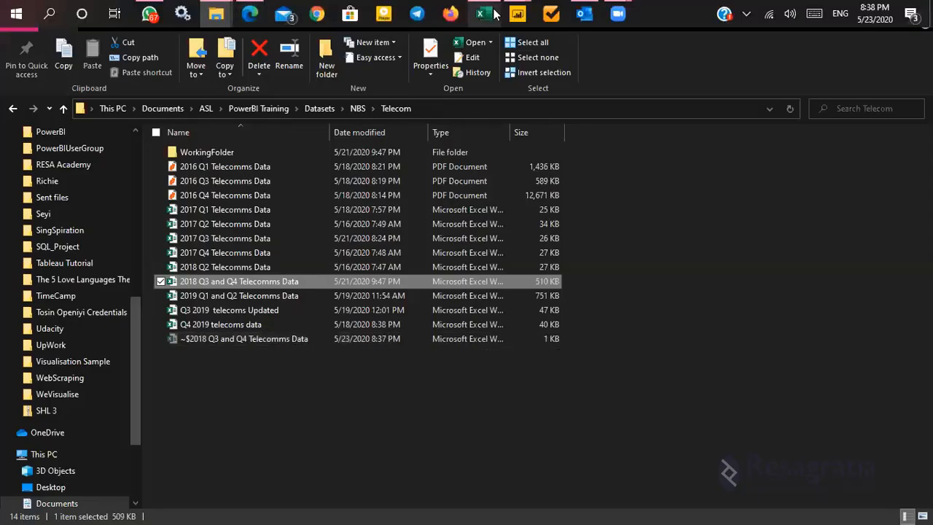
mouse_move(484, 13)
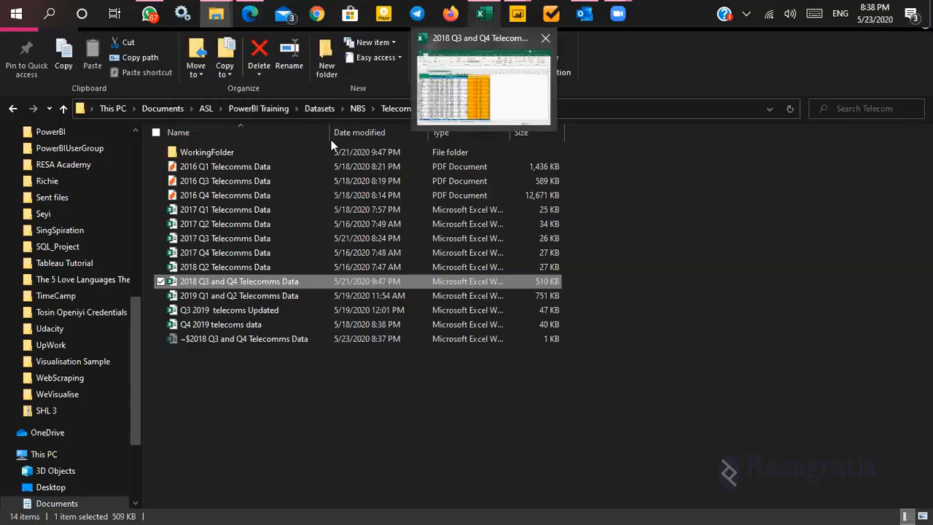
left_click(457, 46)
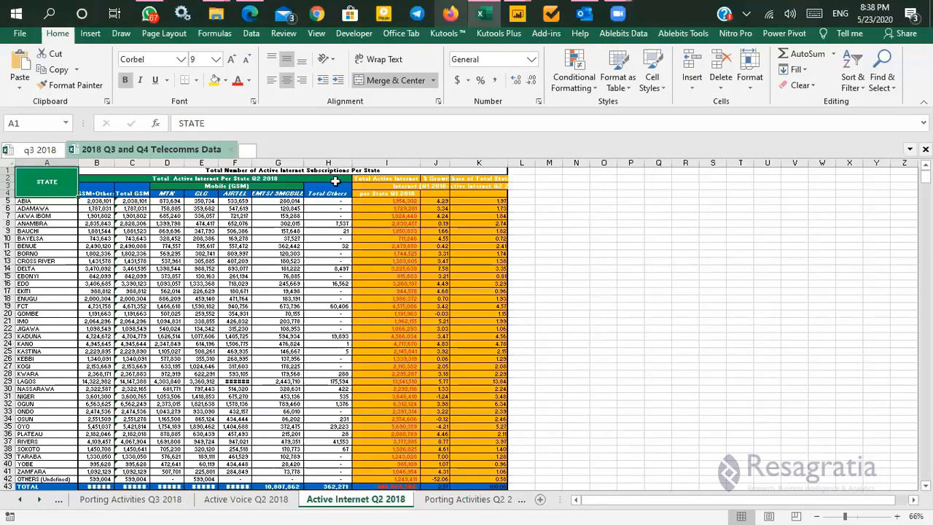
left_click(37, 149)
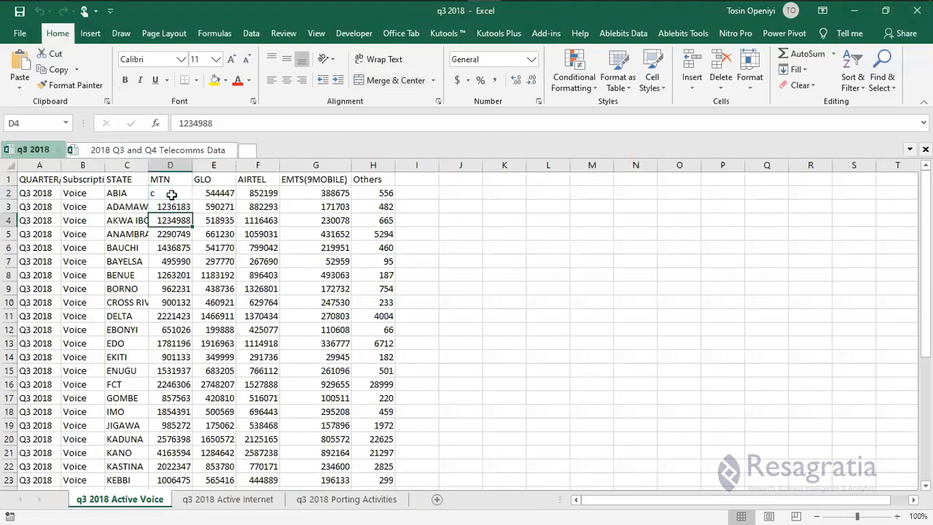
Clear the MTN value for ABIA in cell D2 of the q3 2018 Active Voice sheet and save the workbook.
left_click(172, 195)
key("Delete")
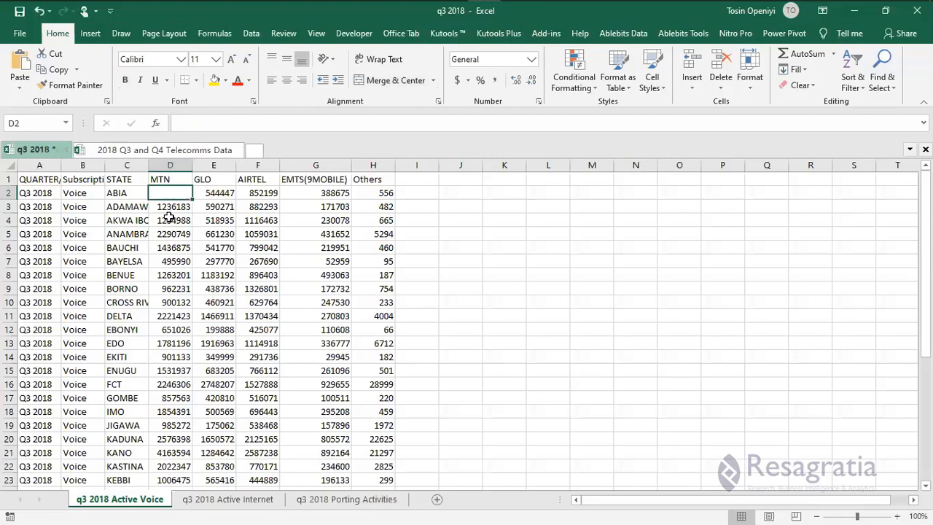
left_click(168, 224)
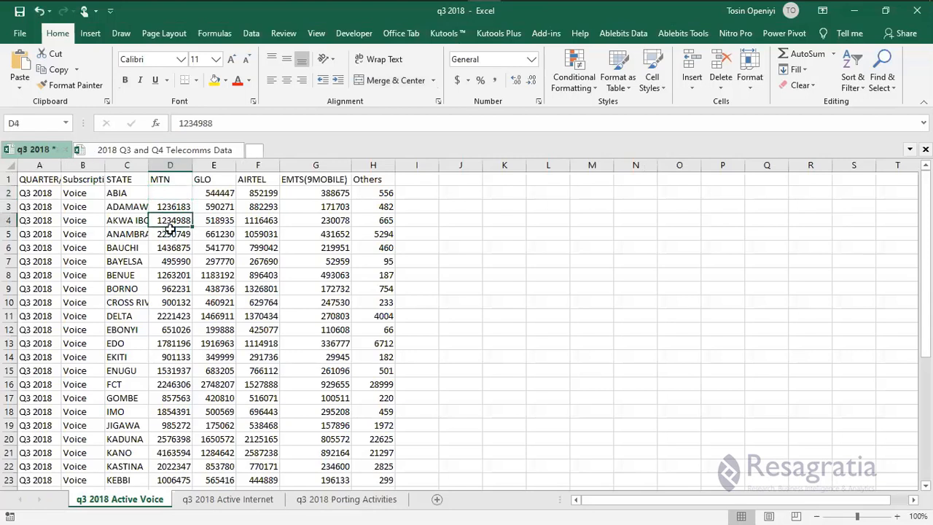
key("ctrl+s")
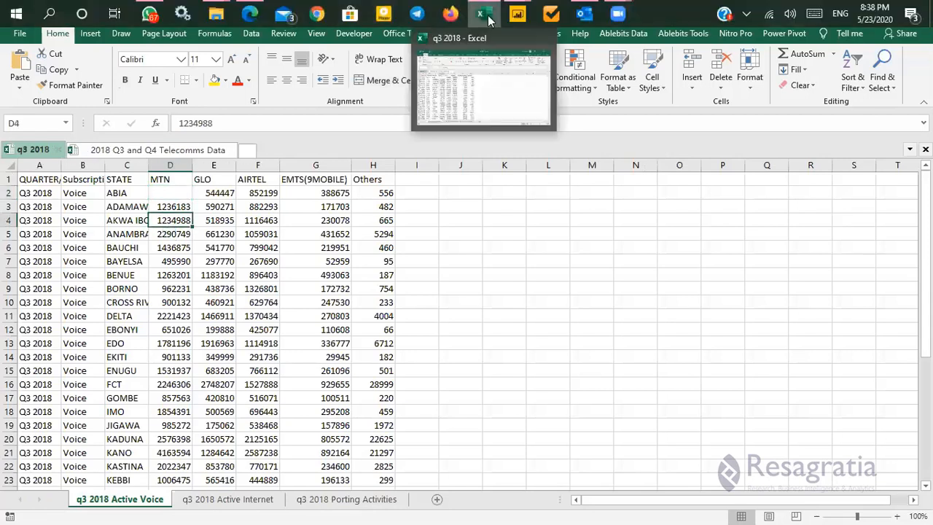
Switch to the Power Query Editor and refresh the preview of the Nigeria Telecom query.
mouse_move(527, 11)
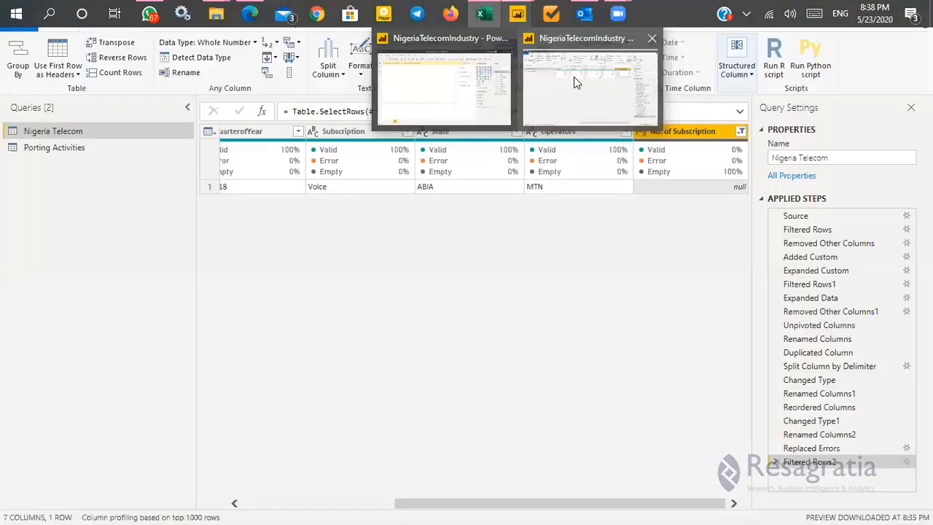
left_click(574, 76)
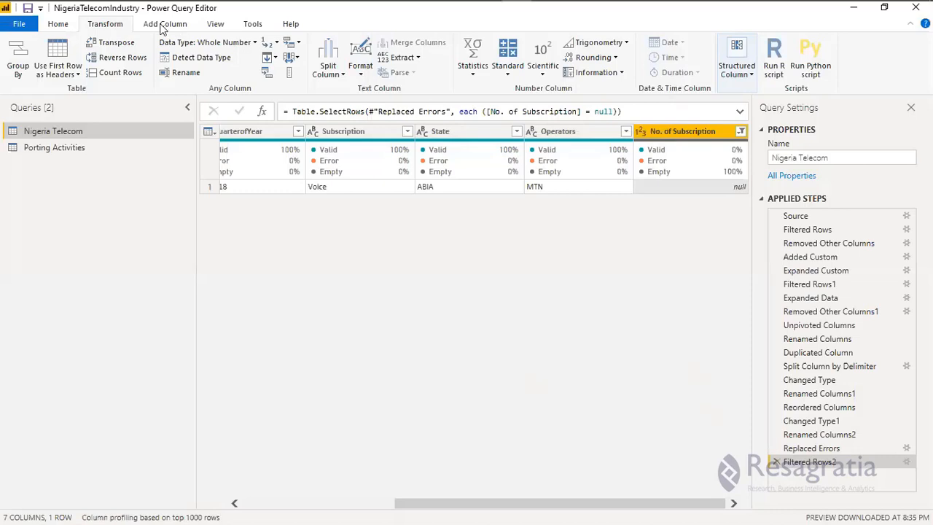
left_click(59, 25)
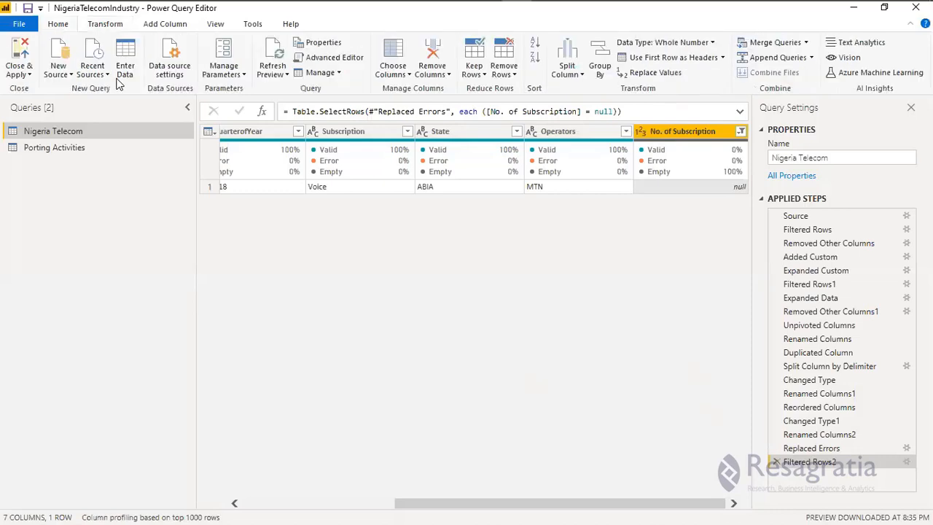
left_click(279, 73)
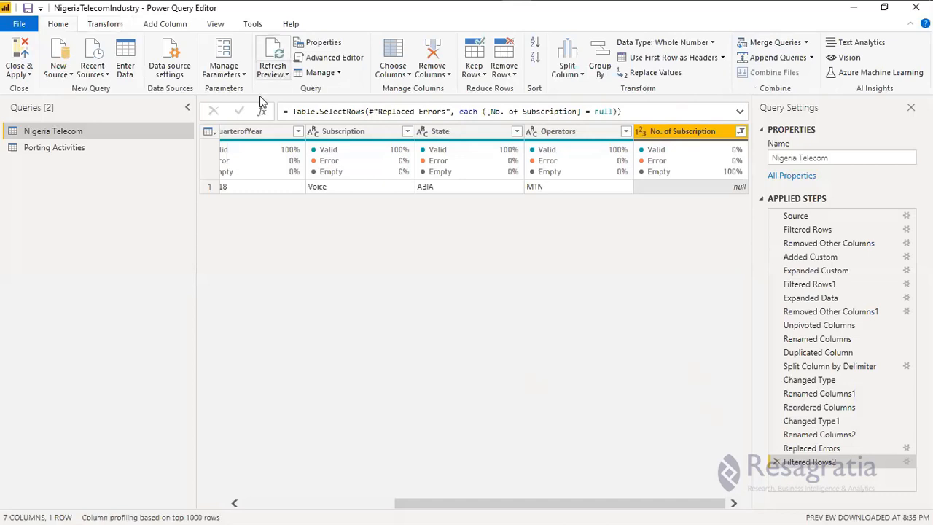
left_click(232, 104)
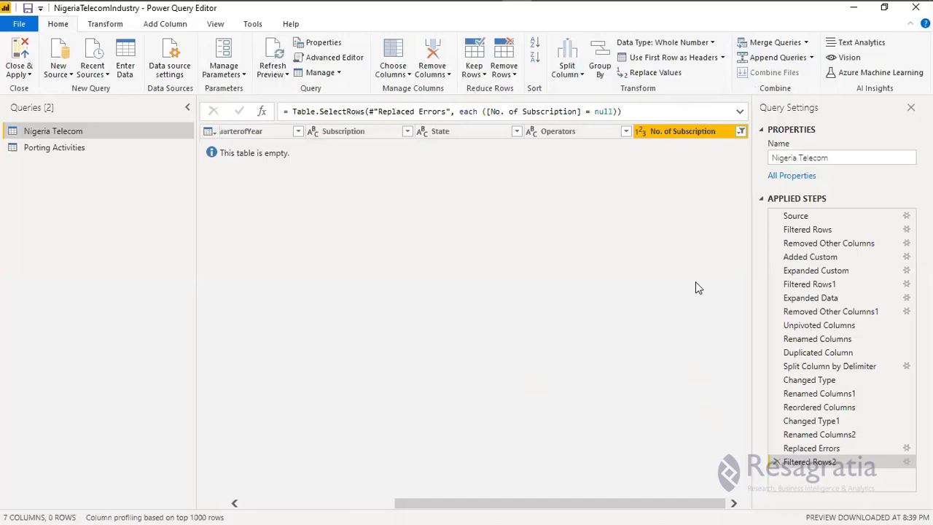
Delete the Filtered Rows2 and Replaced Errors steps from the Nigeria Telecom query.
left_click(785, 458)
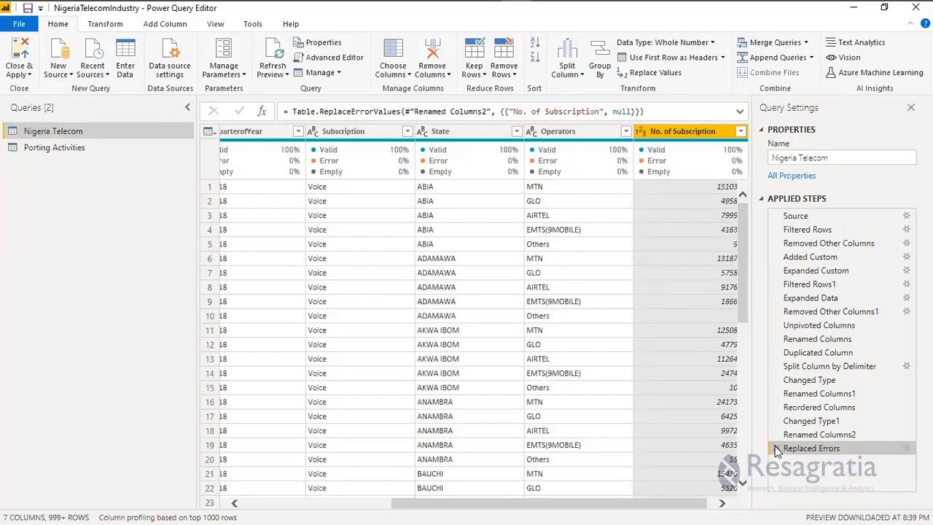
left_click(777, 447)
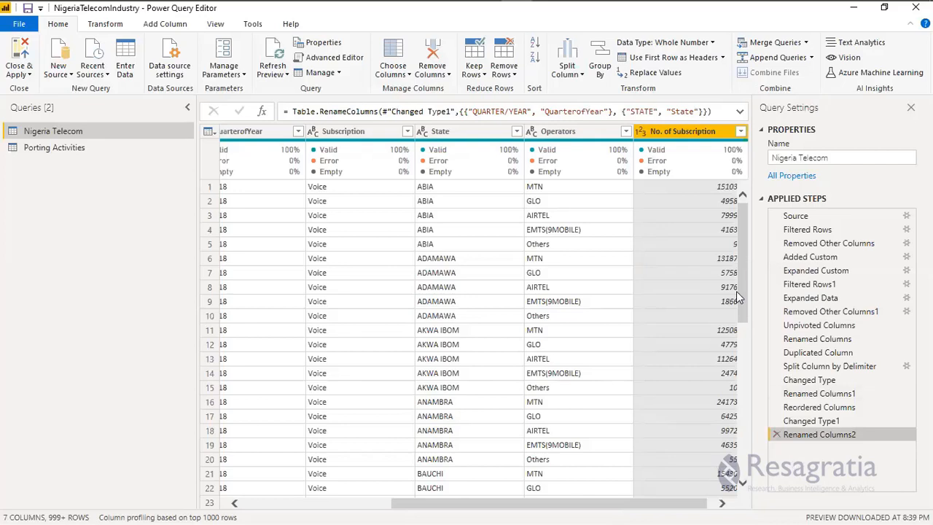
Examine the Nigeria Telecom preview rows and the valid, error and empty percentages across all its columns.
scroll(729, 416, "down", 9)
scroll(716, 394, "down", 10)
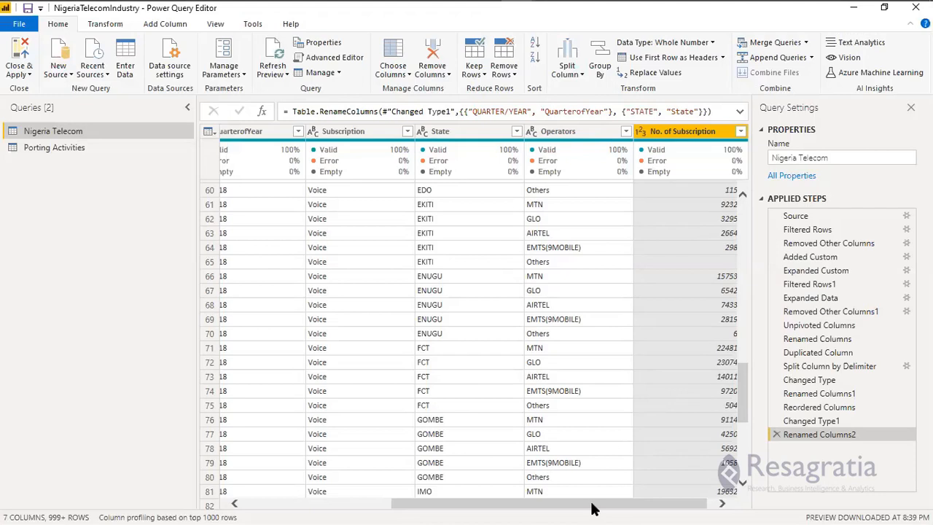
left_click_drag(592, 506, 696, 503)
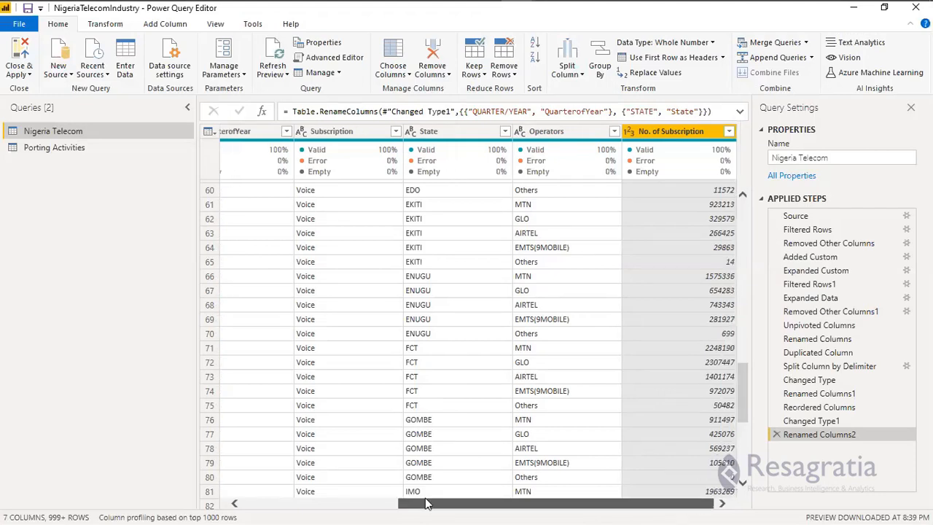
left_click(392, 504)
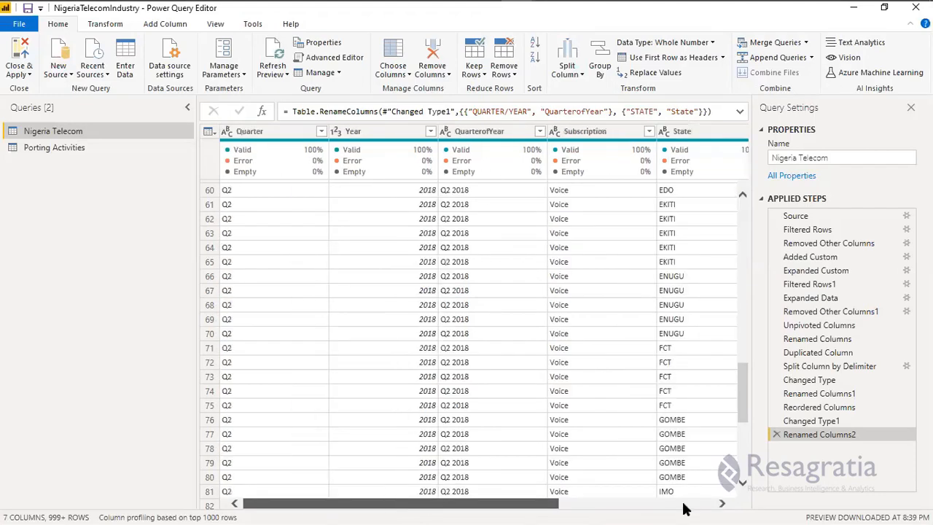
scroll(296, 285, "right", 3)
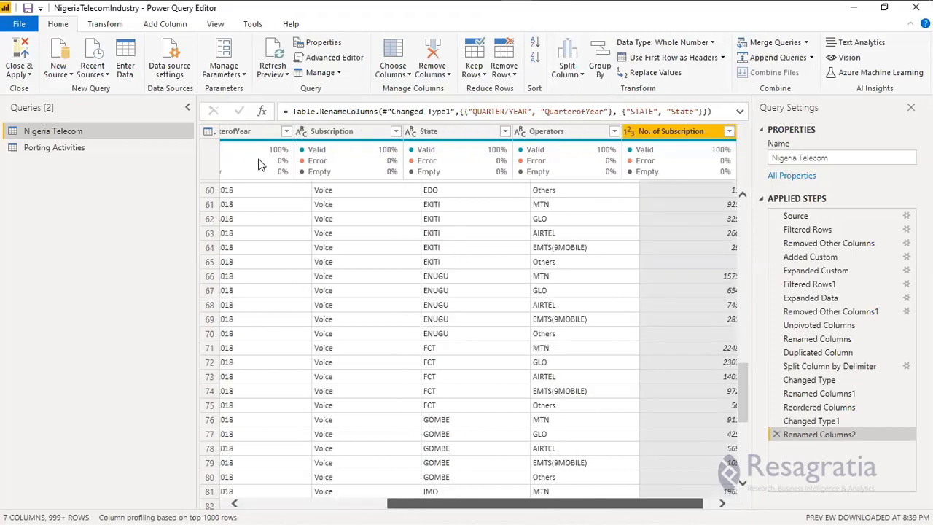
scroll(260, 164, "left", 3)
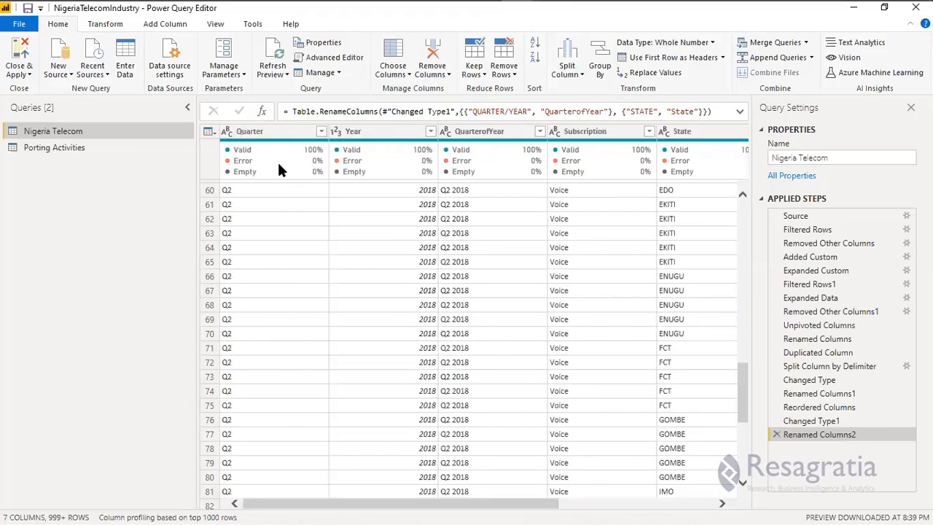
mouse_move(278, 168)
left_click_drag(412, 501, 605, 508)
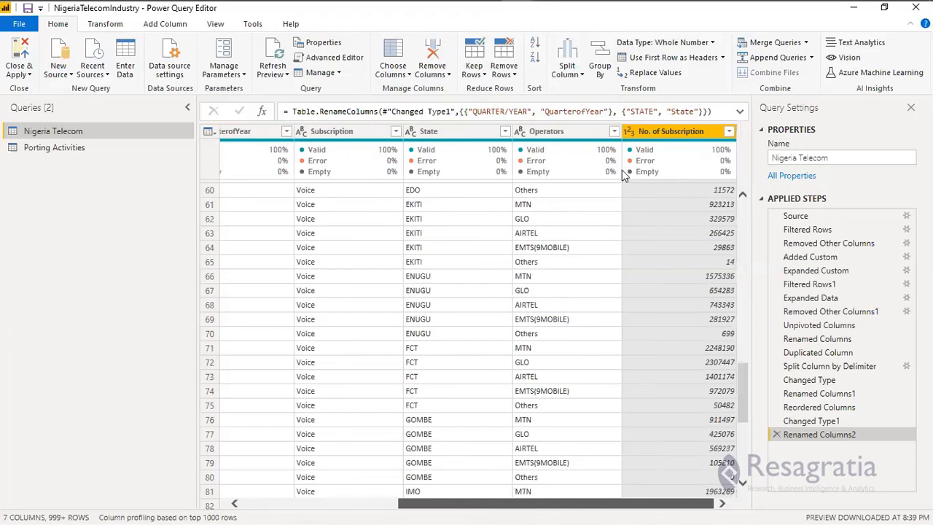
In the Porting Activities query, rename the QUARTER/YEAR column to QuarterofYear at the Renamed Columns1 step, accepting the step insertion.
left_click(78, 150)
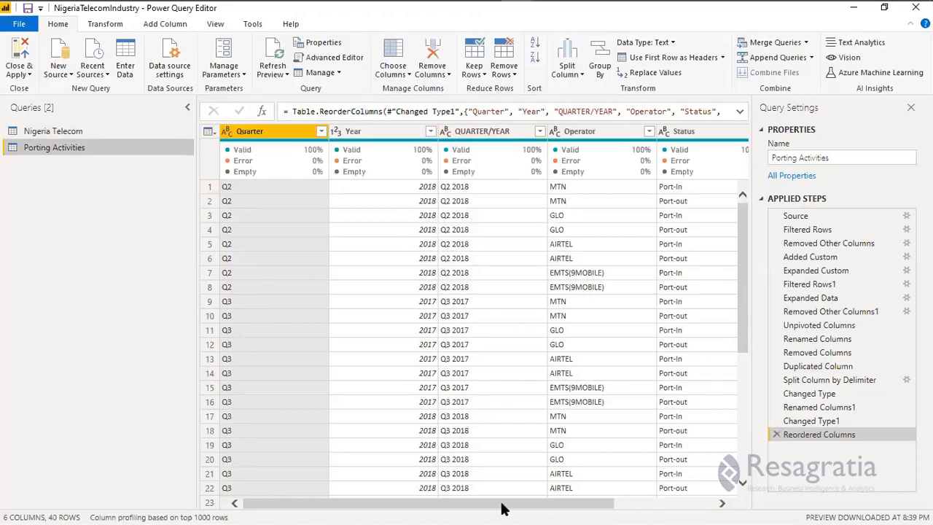
left_click_drag(501, 508, 583, 508)
left_click_drag(364, 509, 350, 508)
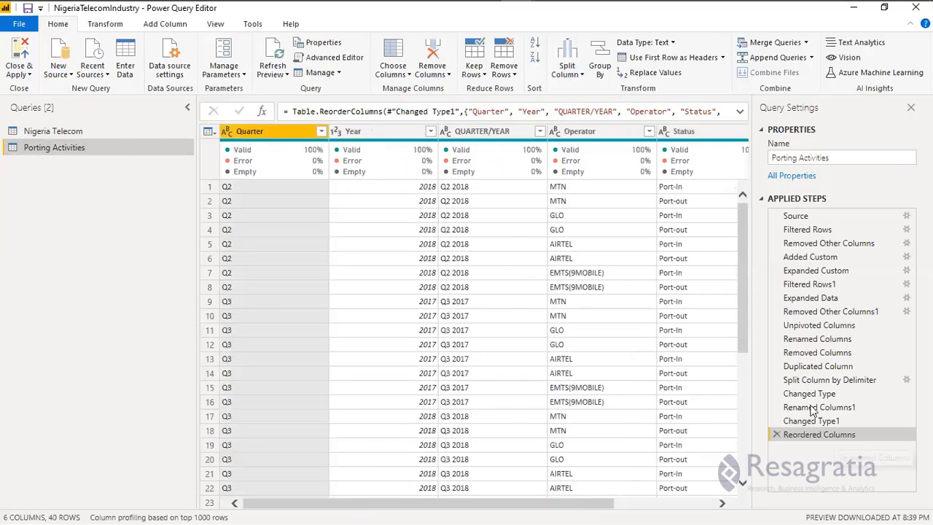
left_click(808, 408)
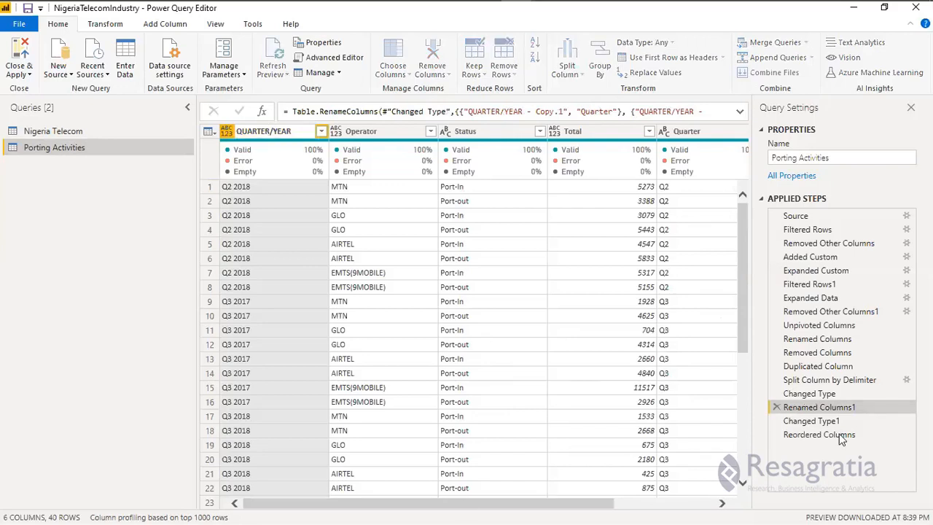
double_click(258, 135)
type("Quarter ofYear")
double_click(258, 136)
key("ctrl+c")
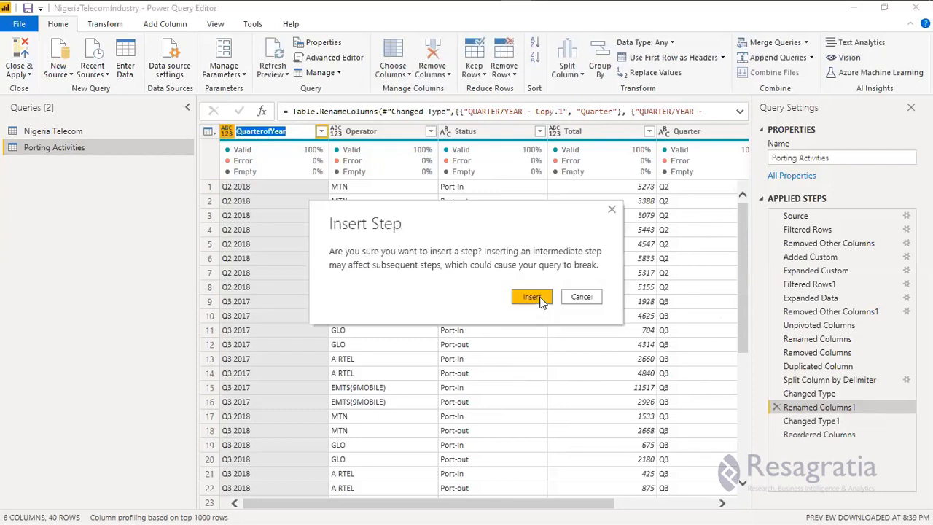
left_click(541, 298)
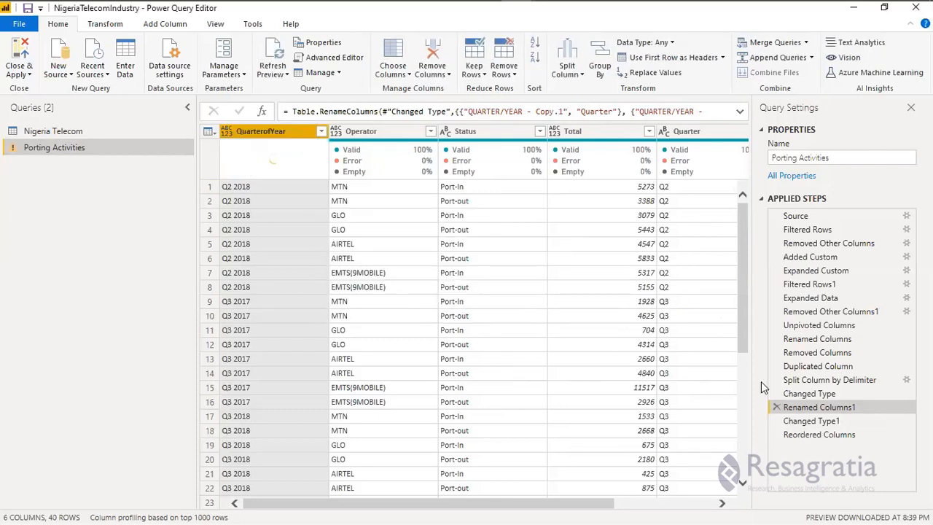
In the Changed Type1 step's formula, replace the column name QUARTER/YEAR with QuarterofYear.
left_click(822, 428)
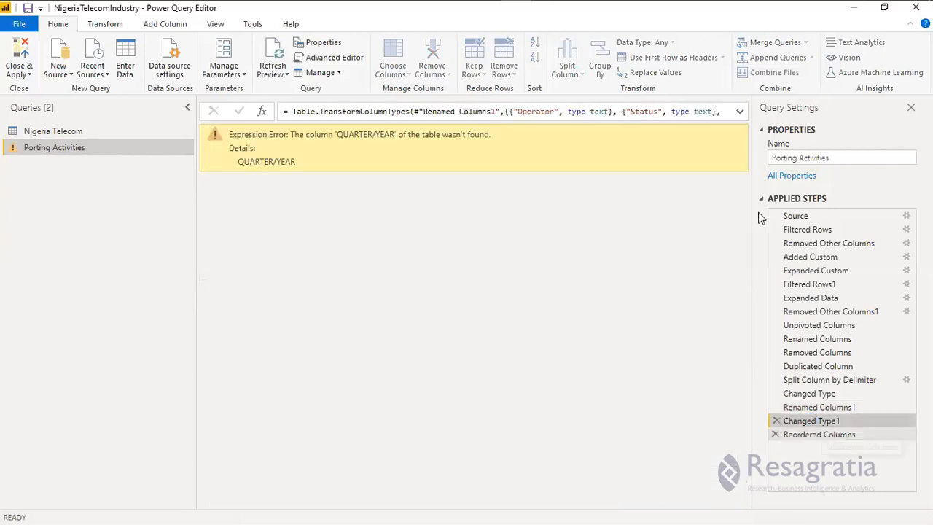
left_click(740, 113)
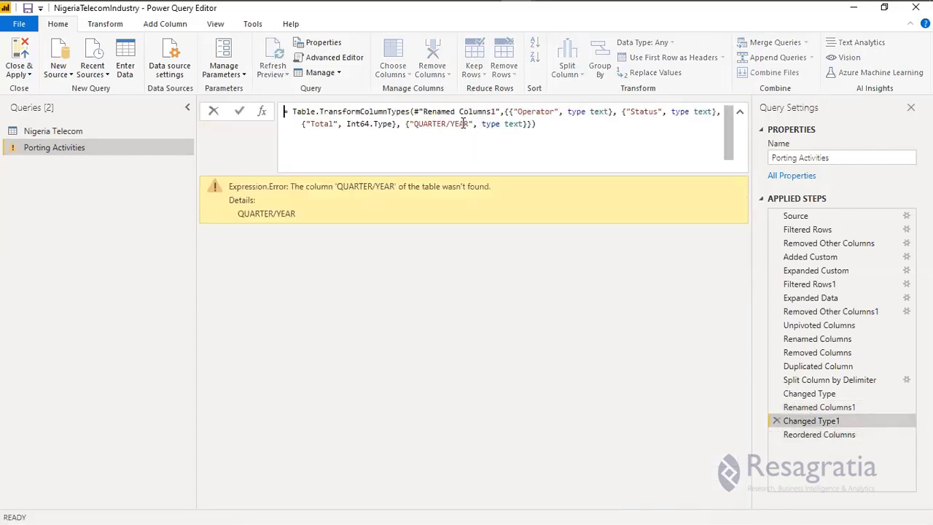
double_click(413, 123)
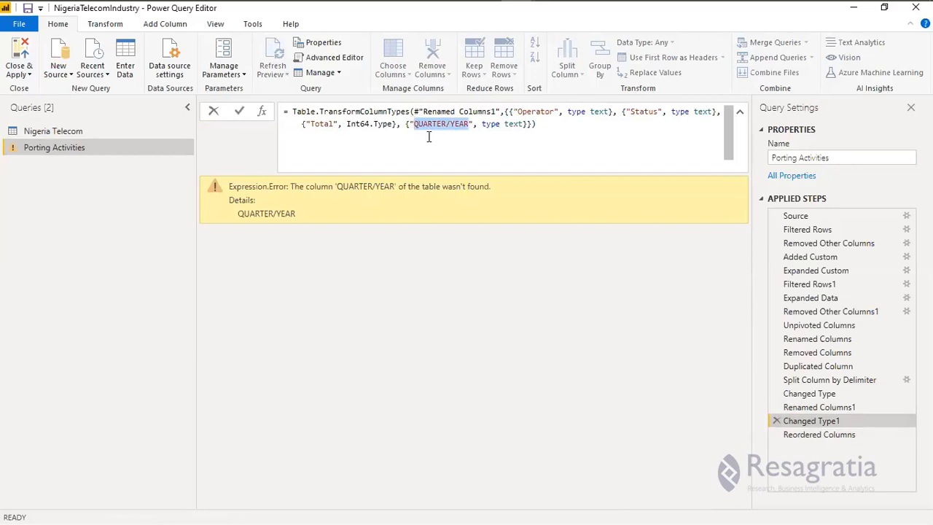
key("ctrl+v")
key("Return")
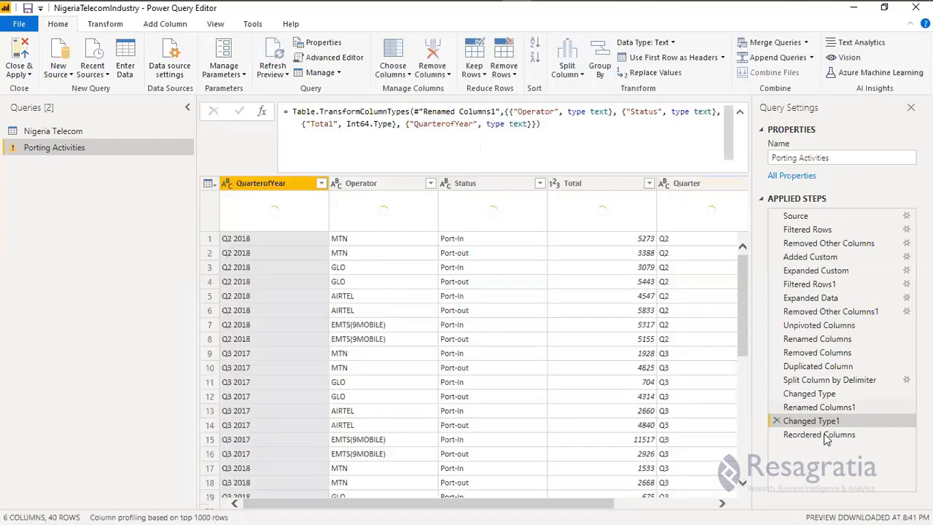
Replace QUARTER/YEAR with QuarterofYear in the column list of the Reordered Columns step's formula.
left_click(826, 436)
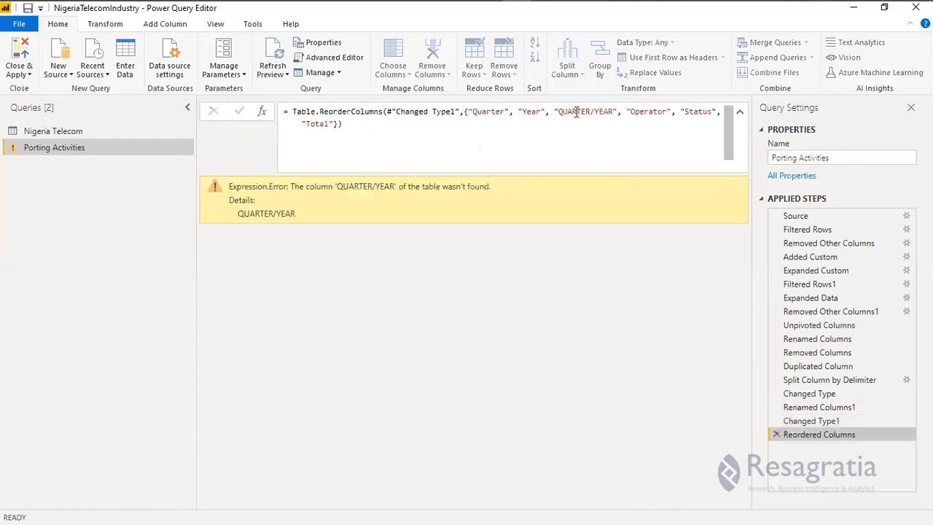
left_click_drag(558, 112, 614, 112)
type("QuarterofYear")
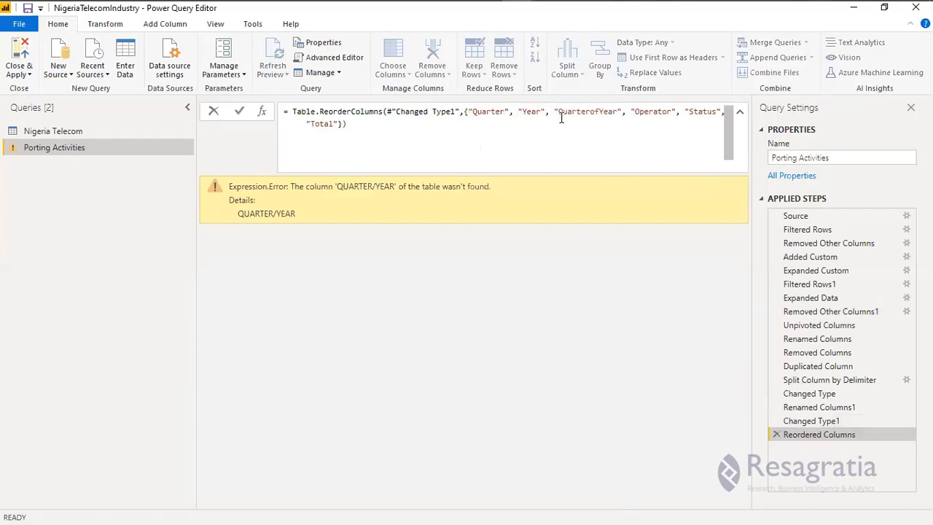
key("Return")
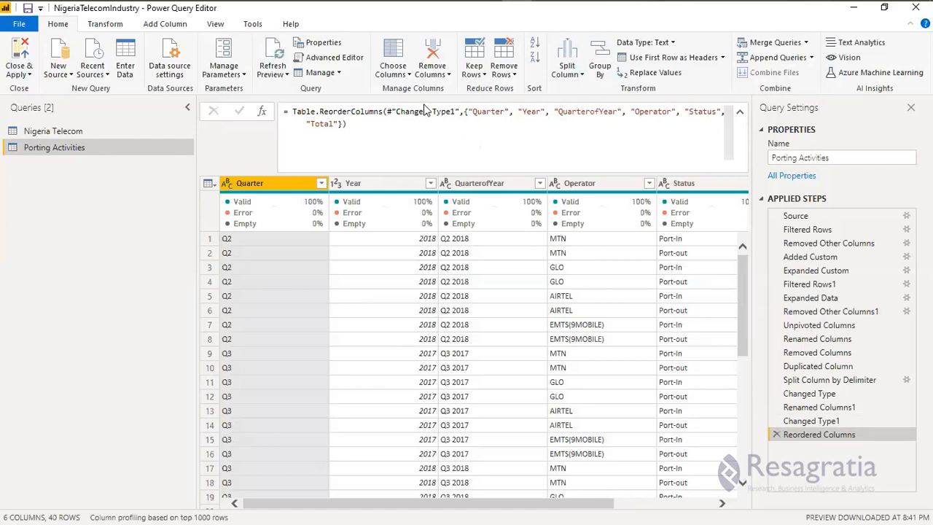
Switch to the presentation to view the Day 3 Activities slide and return to the Power Query Editor.
key("super")
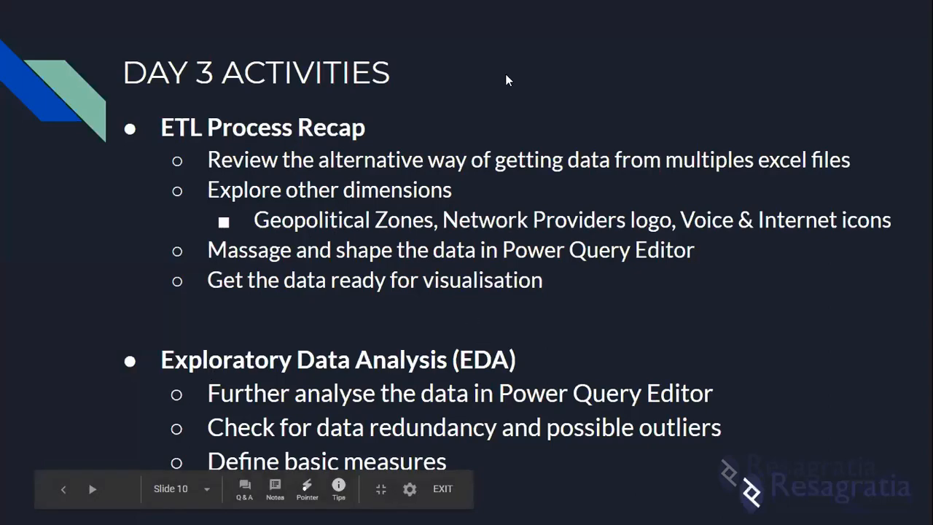
key("super")
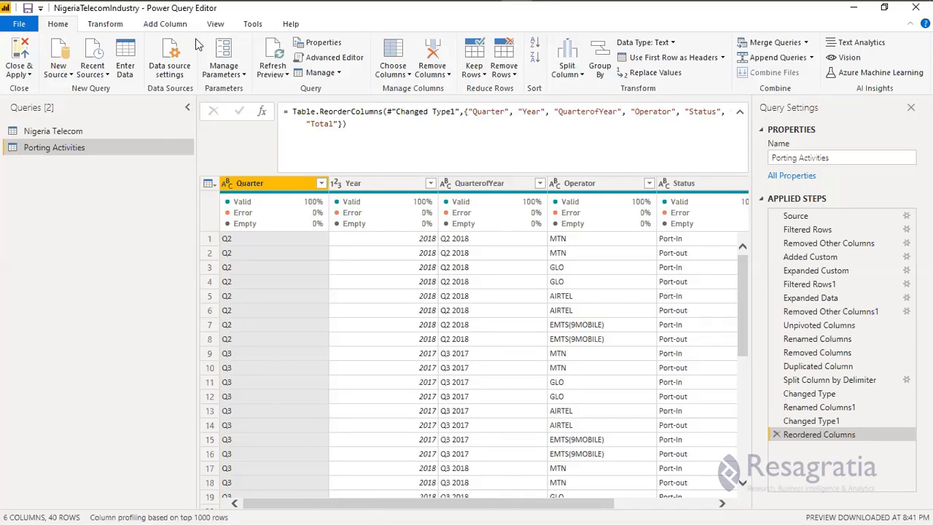
Turn on the column profile display for the Porting Activities query's data preview.
left_click(215, 23)
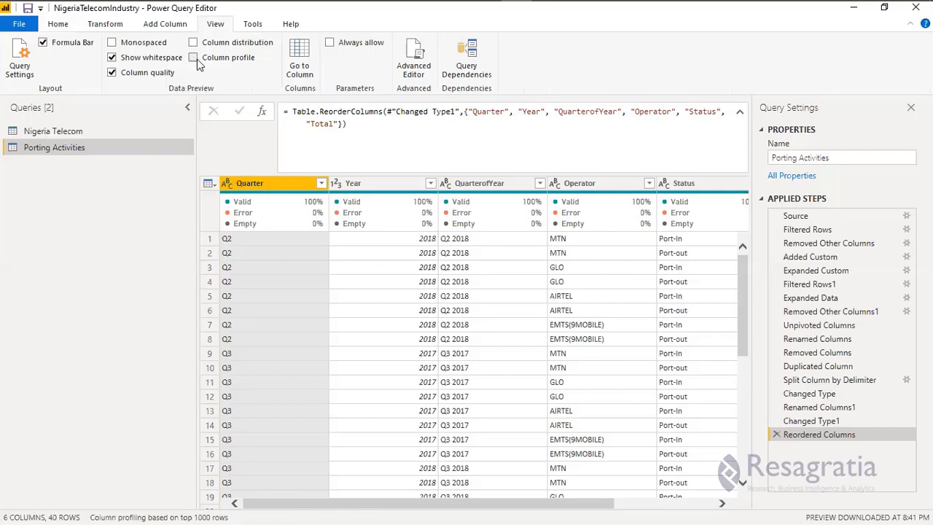
left_click(194, 58)
left_click(194, 58)
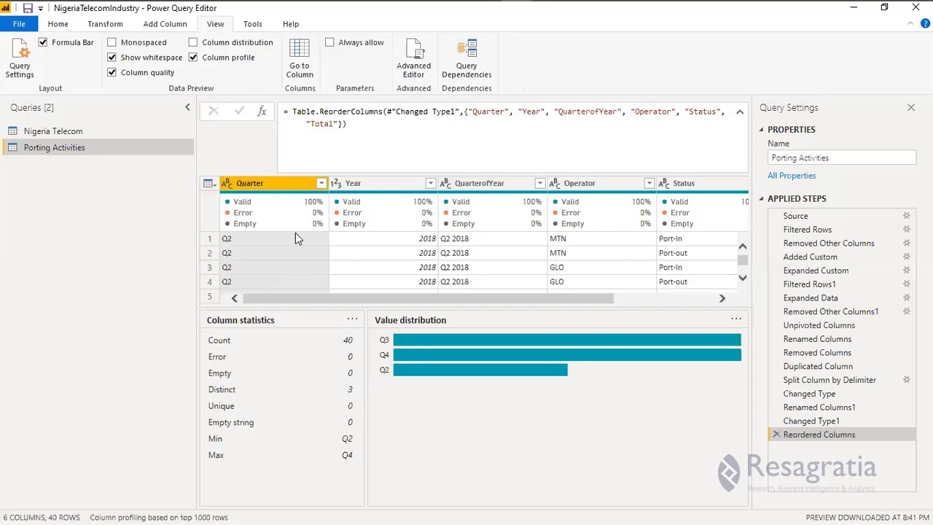
Examine the Quarter column's rows in the Porting Activities query alongside its column statistics and value distribution.
scroll(299, 251, "down", 1)
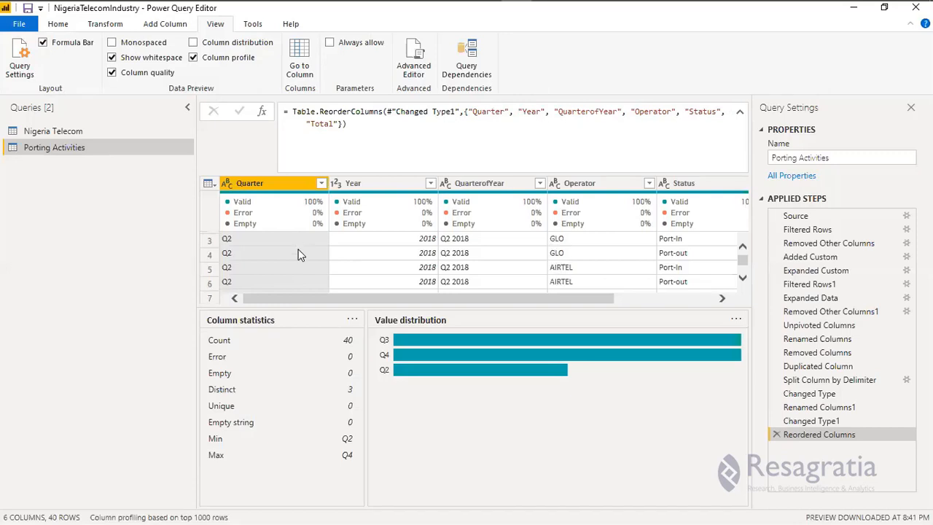
scroll(299, 255, "down", 2)
scroll(296, 262, "down", 2)
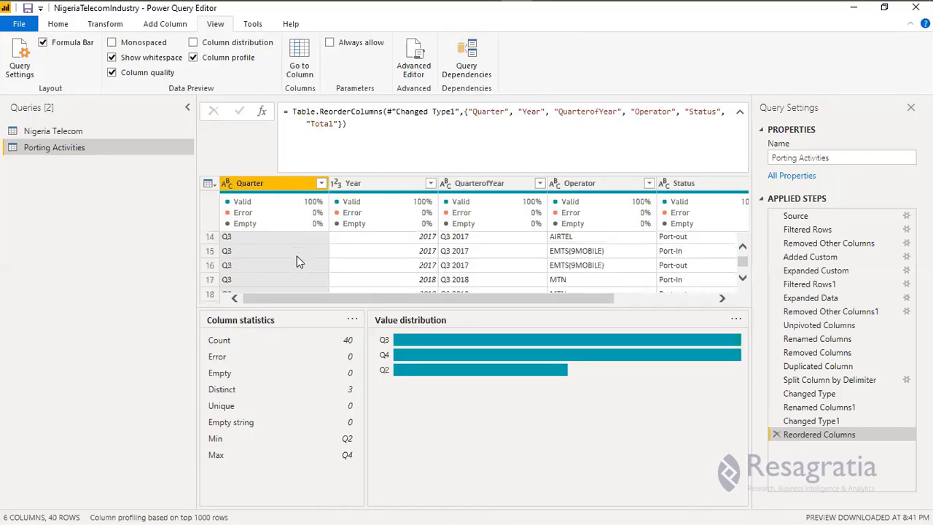
scroll(297, 262, "down", 1)
scroll(296, 263, "down", 1)
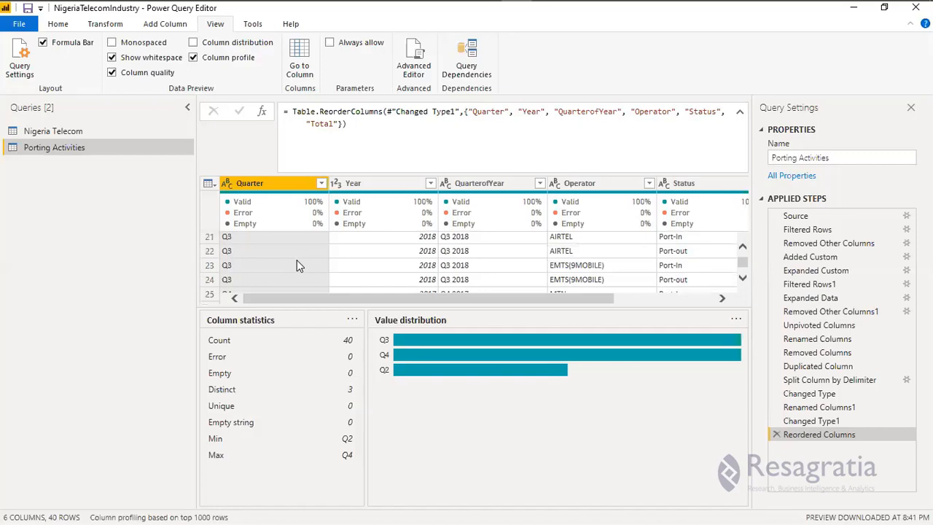
scroll(297, 265, "down", 2)
scroll(297, 265, "down", 1)
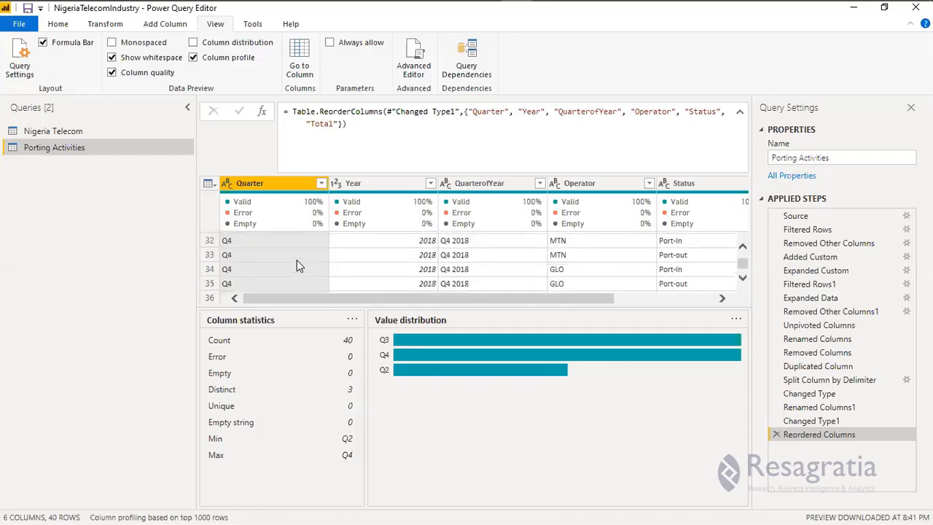
scroll(297, 265, "up", 2)
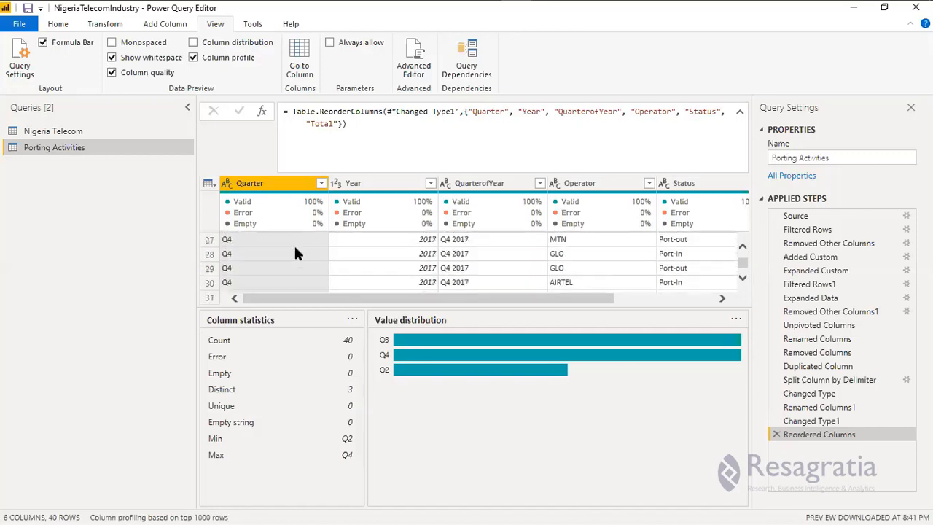
scroll(299, 259, "up", 3)
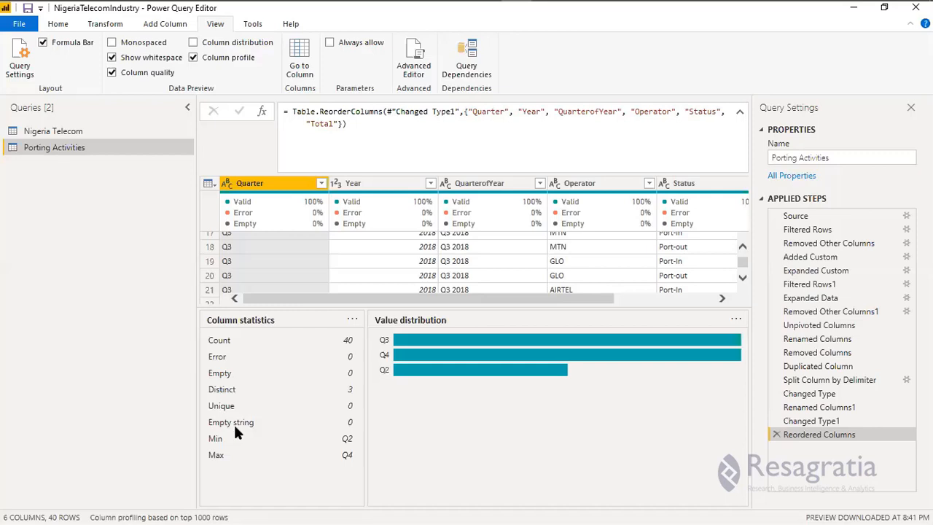
Examine the Year column's statistics and value distribution in the Porting Activities query, including its standard deviation and even/odd counts.
left_click(388, 185)
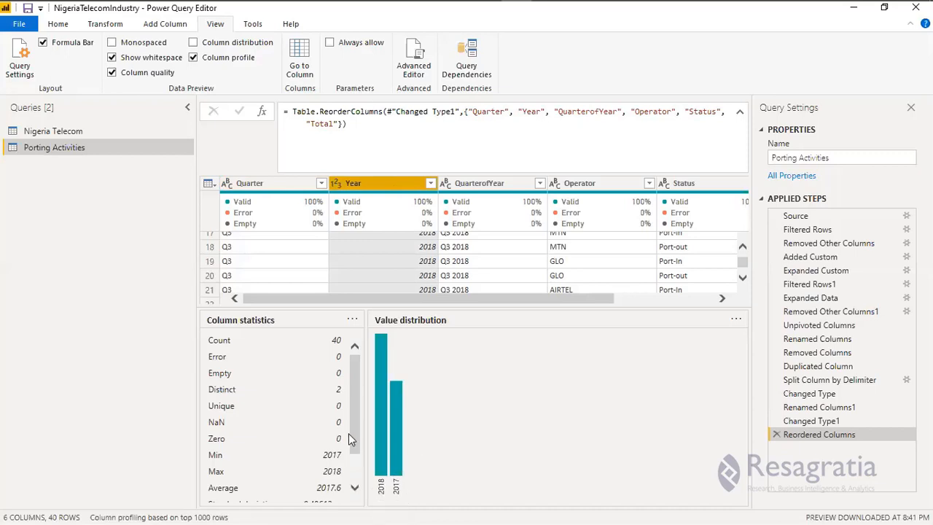
scroll(356, 474, "down", 2)
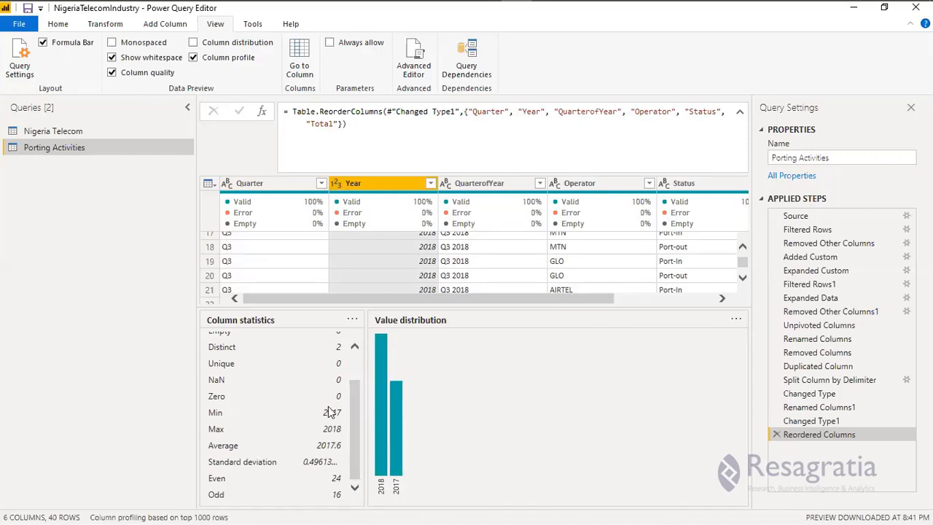
scroll(319, 394, "up", 1)
scroll(312, 380, "up", 1)
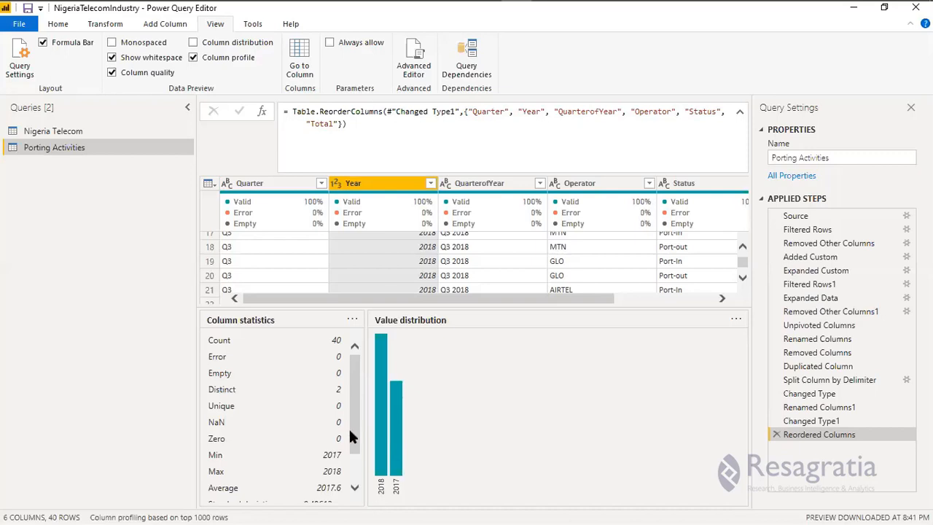
scroll(320, 439, "down", 1)
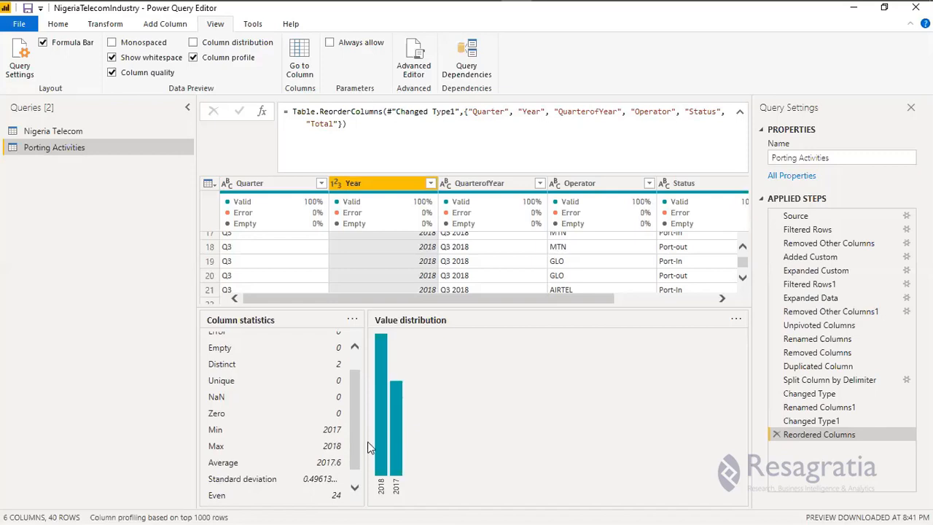
scroll(306, 463, "down", 1)
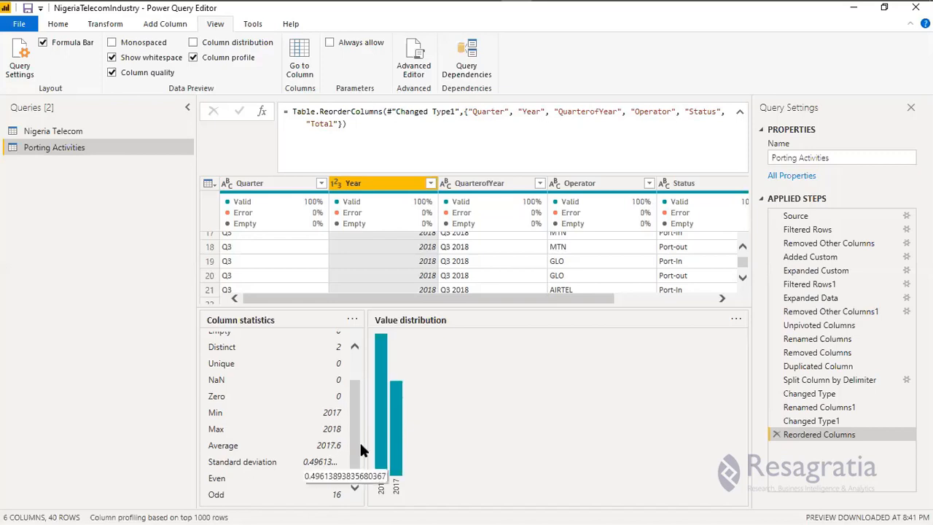
scroll(365, 392, "up", 2)
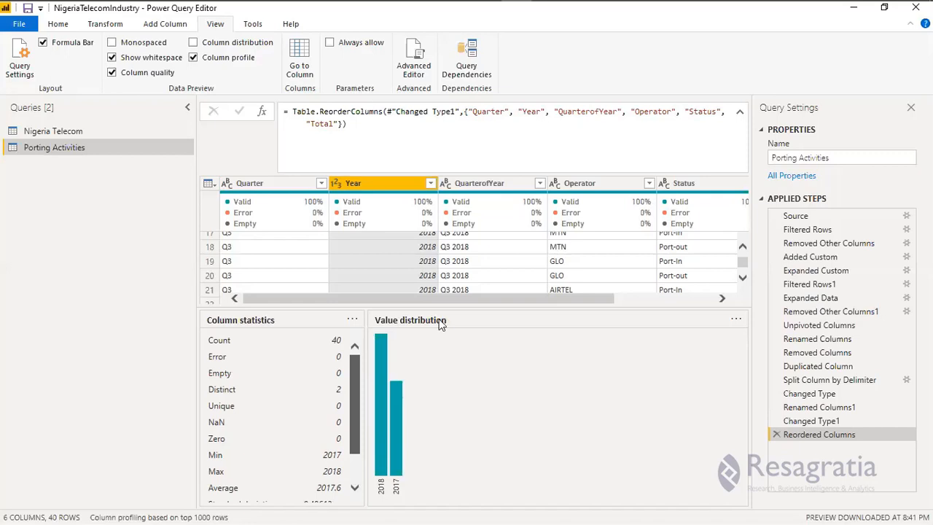
Review the profiles of the QuarterofYear and Operator columns in Porting Activities and look through the Operator rows.
left_click(496, 187)
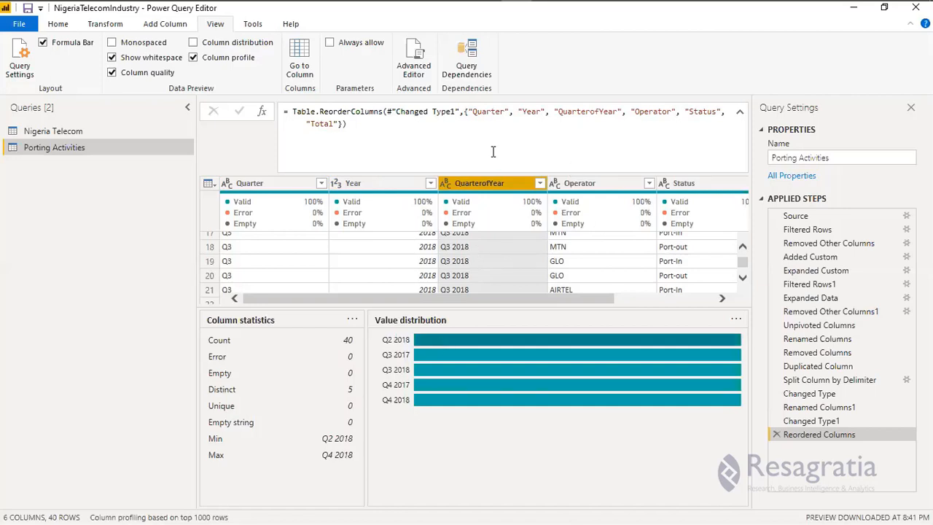
left_click(597, 183)
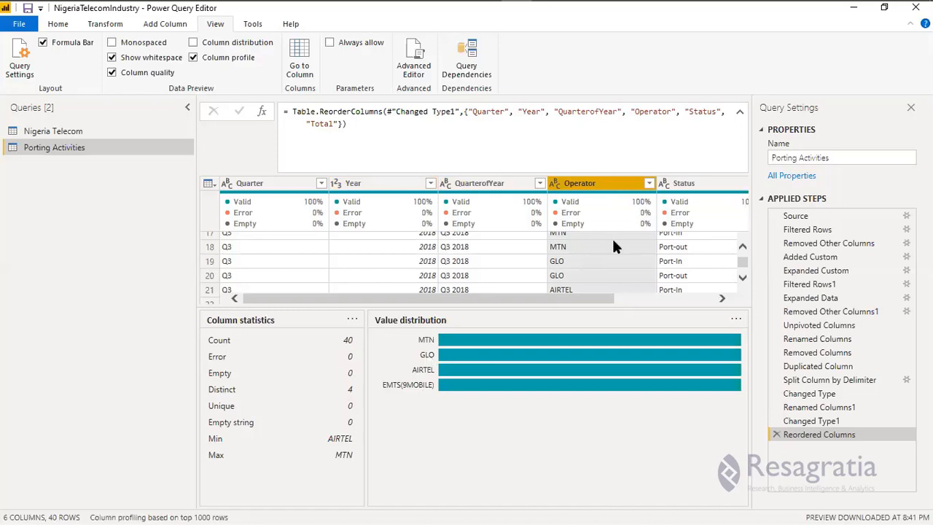
scroll(613, 249, "down", 5)
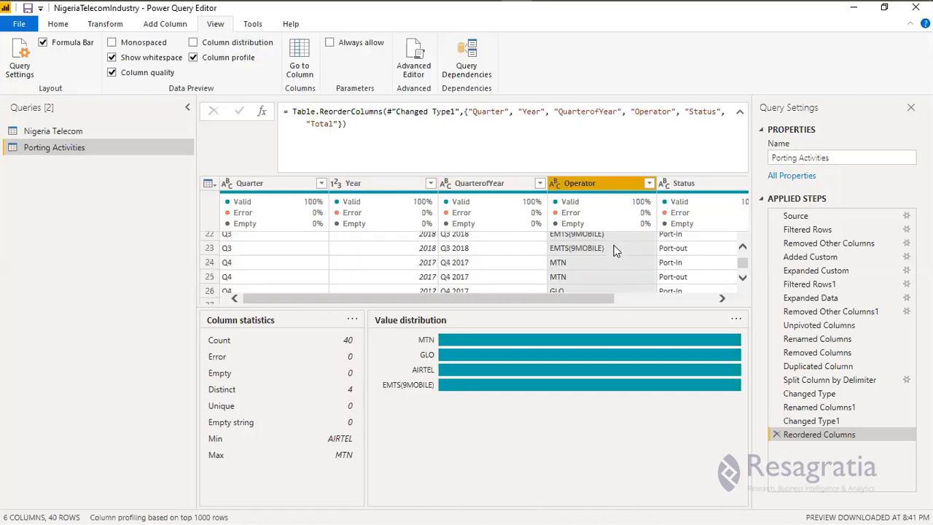
scroll(611, 255, "down", 1)
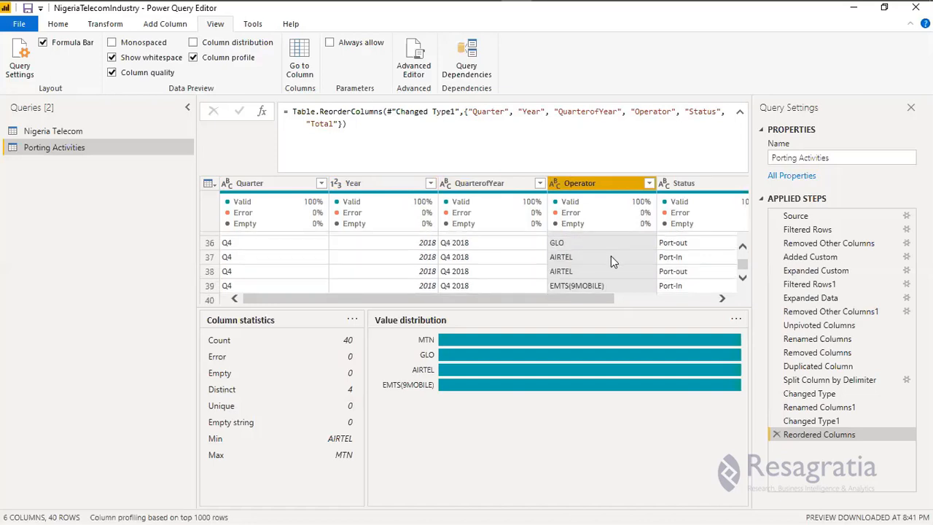
scroll(608, 259, "down", 1)
scroll(605, 265, "up", 3)
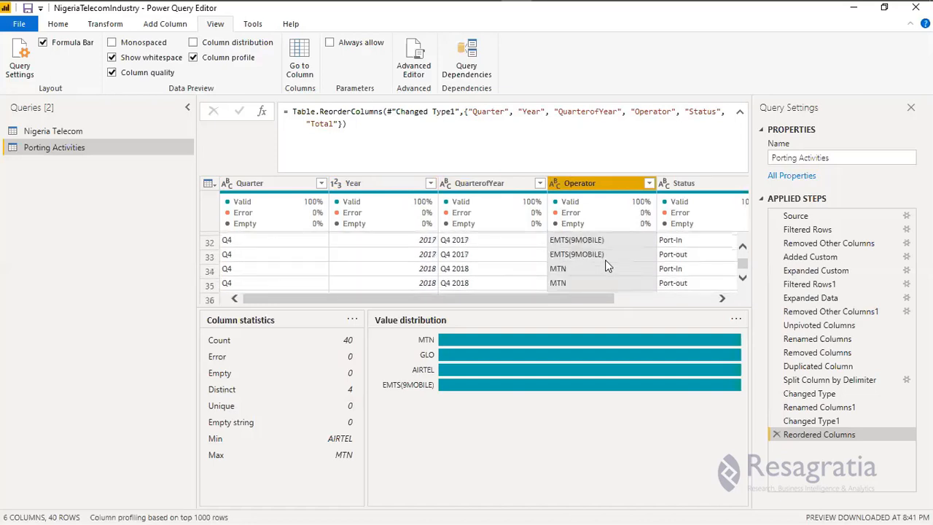
scroll(607, 261, "up", 4)
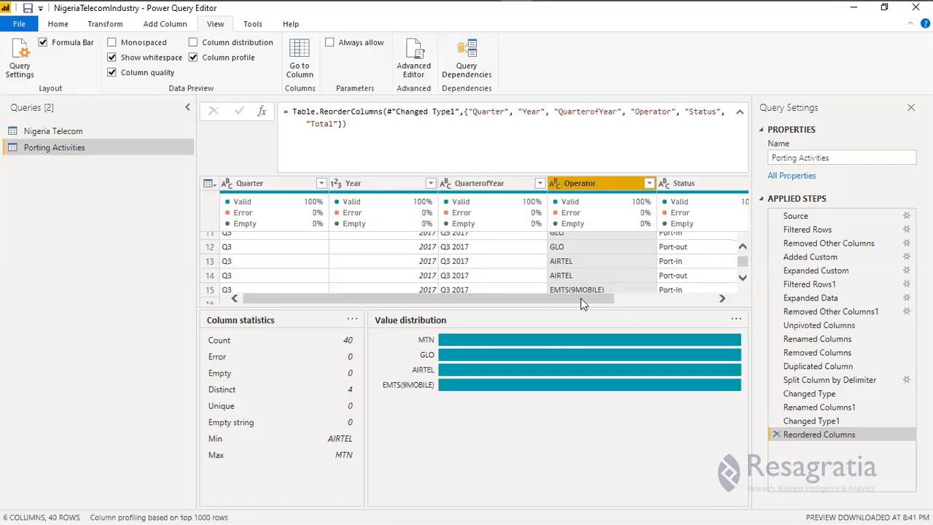
Inspect the column statistics and value distributions of the Status and Total columns in Porting Activities.
left_click(675, 297)
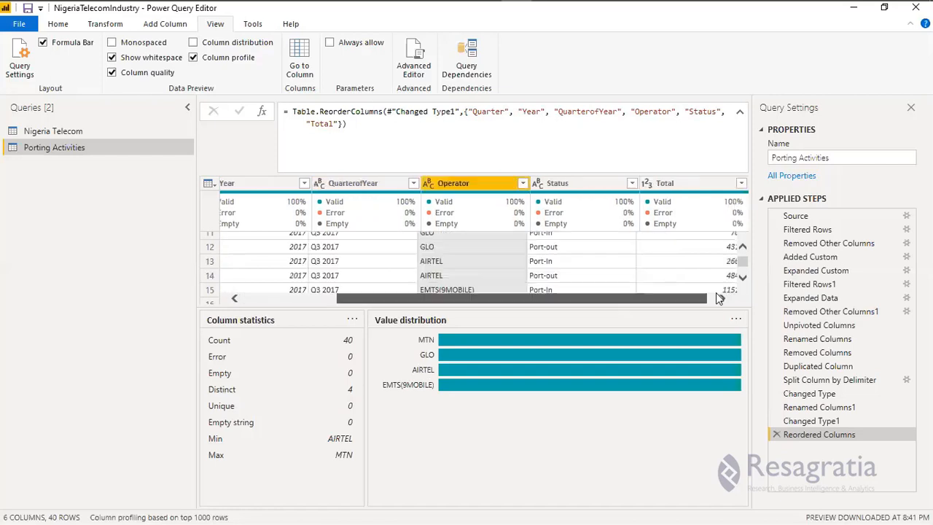
left_click(564, 183)
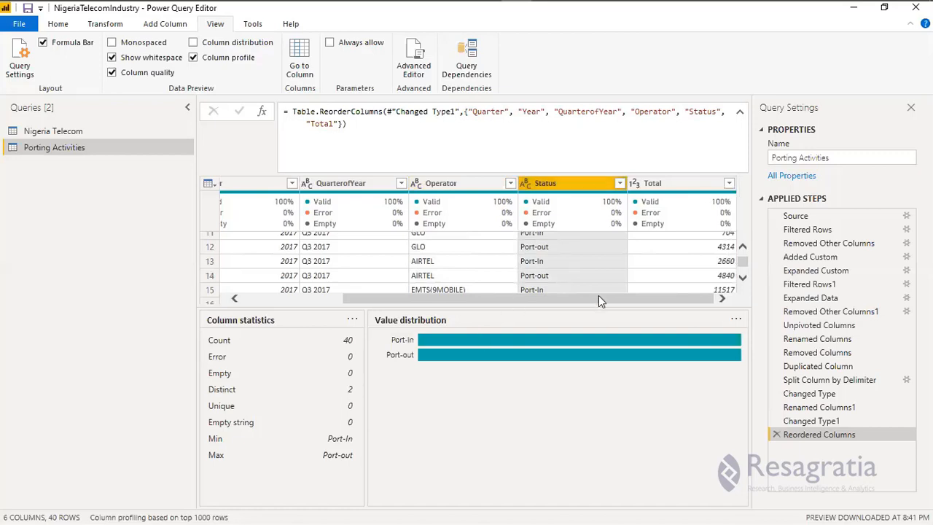
left_click(686, 183)
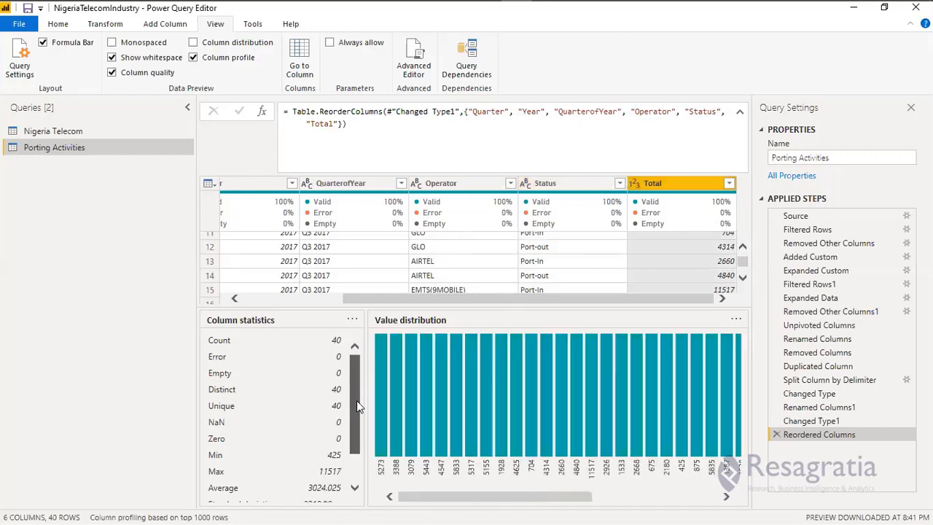
scroll(355, 441, "down", 2)
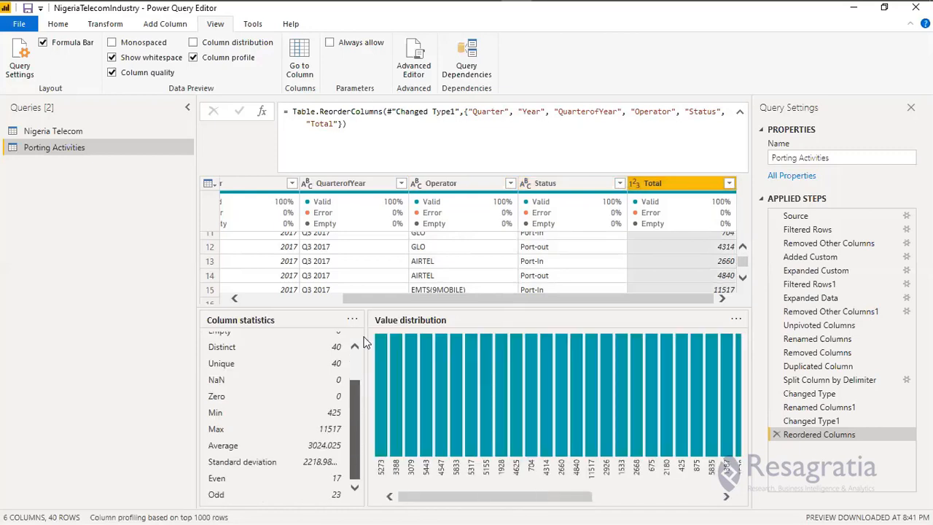
scroll(361, 340, "up", 2)
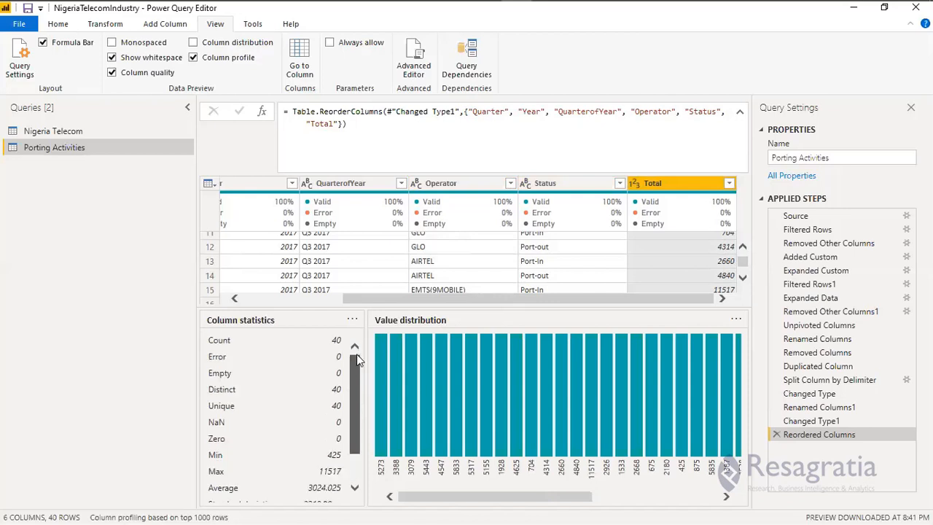
scroll(356, 367, "down", 2)
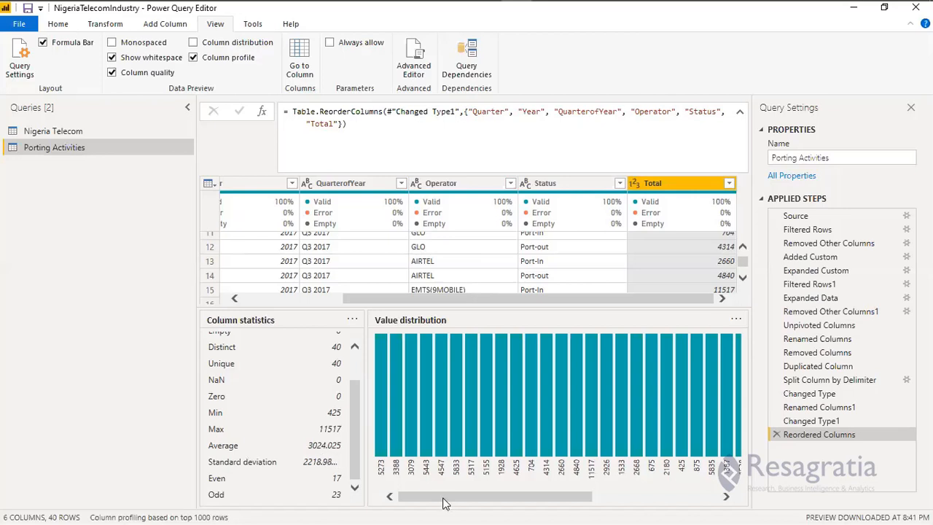
left_click_drag(533, 504, 333, 485)
Open the Nigeria Telecom query and review the profiles of its Year, QuarterofYear, State and Operators columns.
left_click(86, 133)
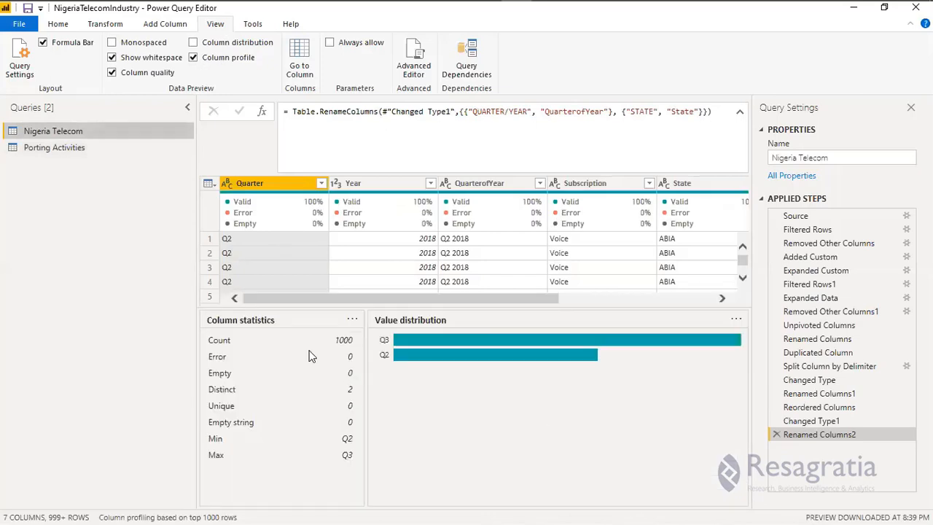
left_click(358, 183, "ctrl")
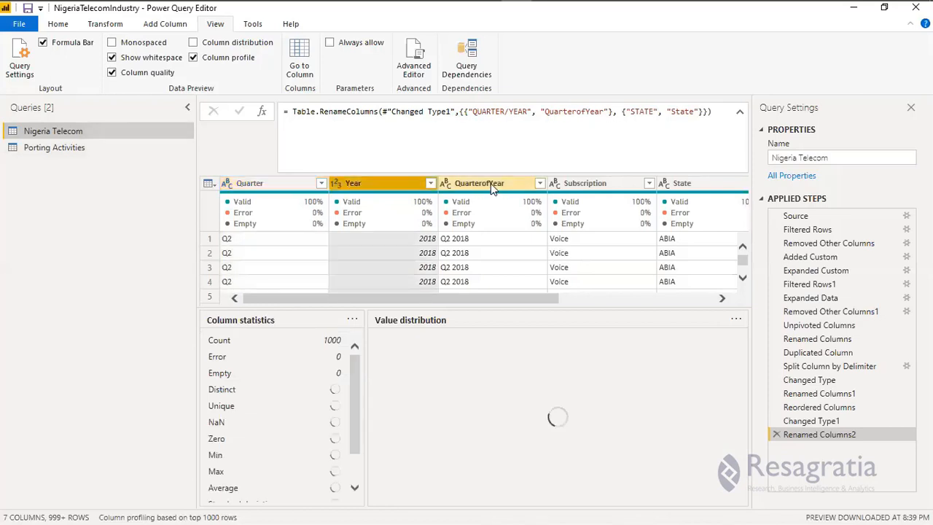
left_click(495, 188)
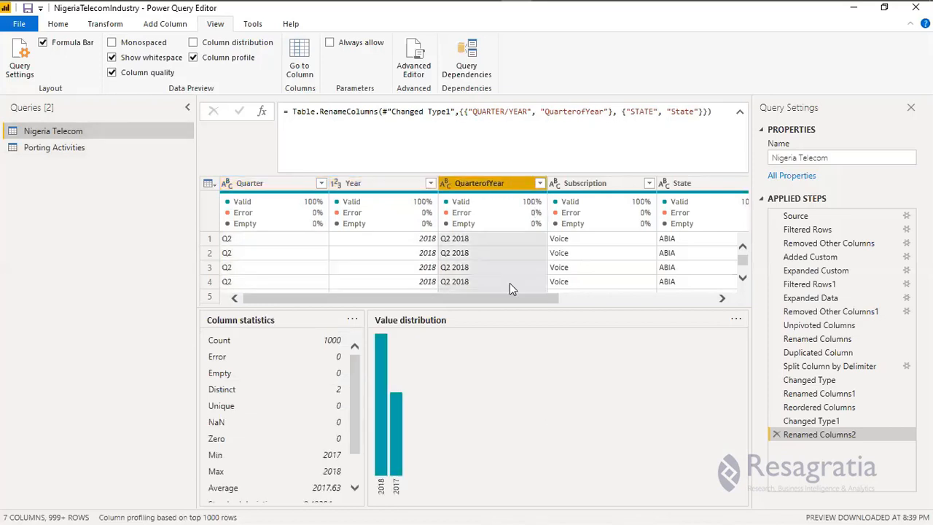
left_click(574, 297)
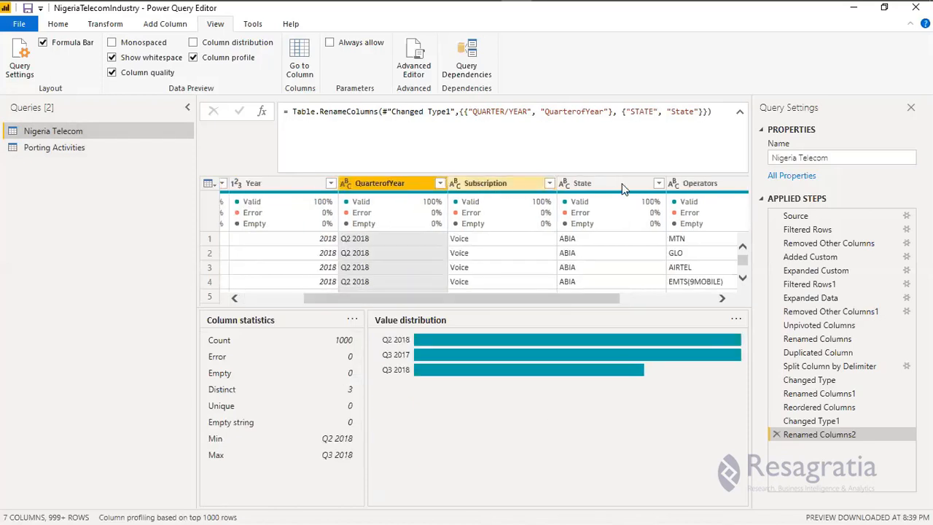
left_click(594, 183)
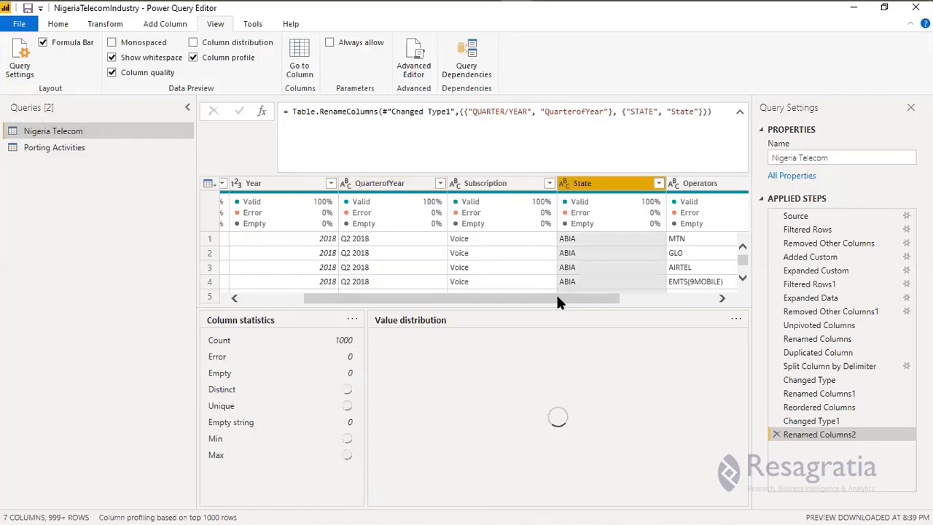
left_click_drag(558, 300, 662, 307)
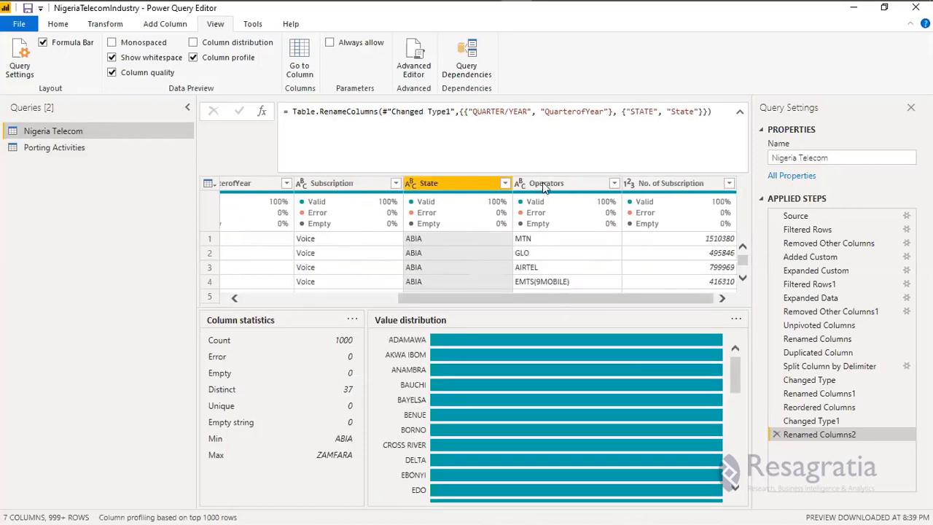
left_click(543, 185)
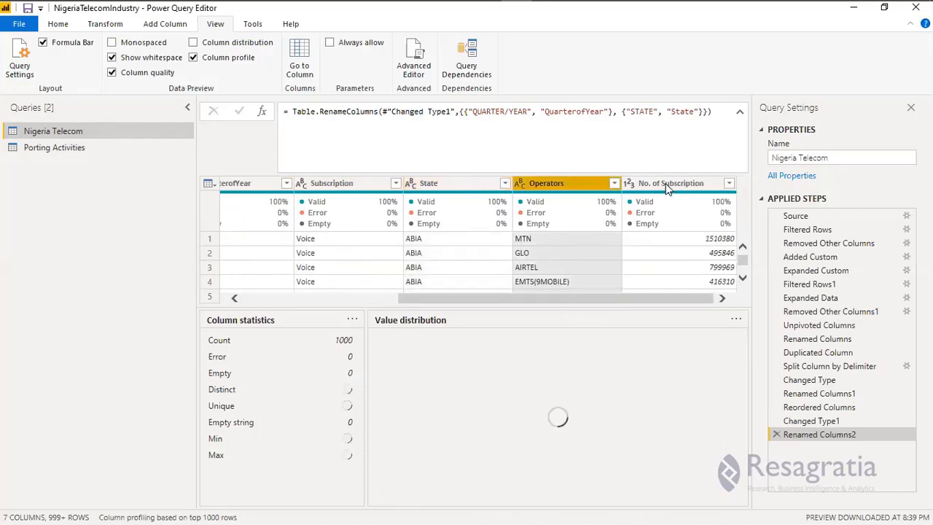
Examine the full column statistics and value distribution of No. of Subscription in the Nigeria Telecom query.
left_click(665, 185)
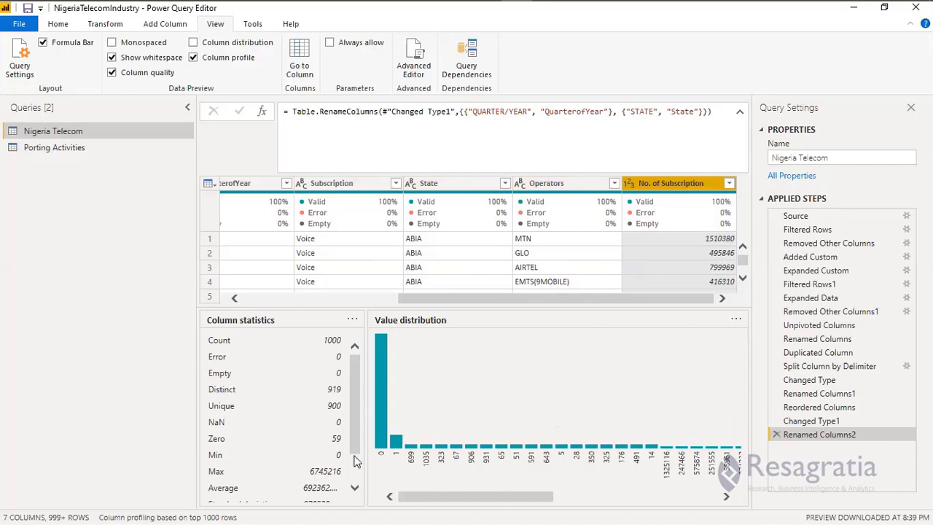
left_click(355, 486)
left_click(358, 376)
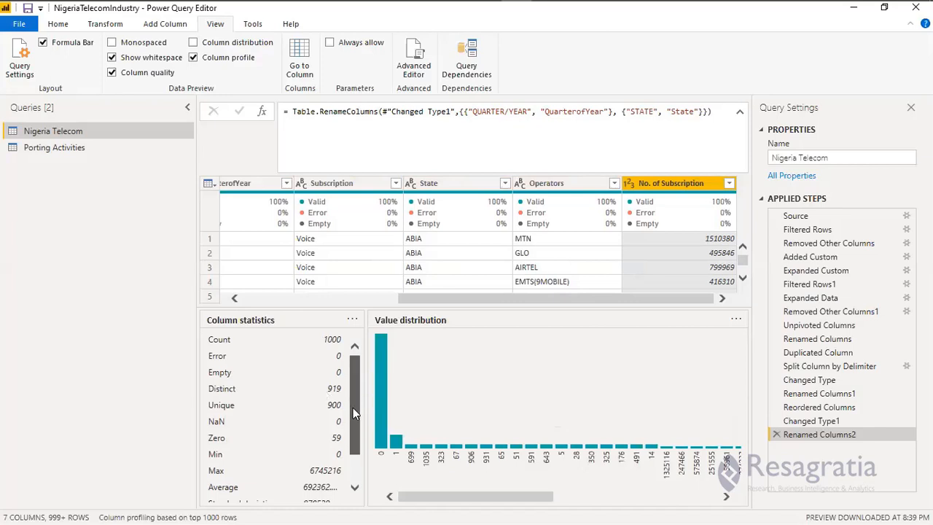
scroll(353, 407, "down", 1)
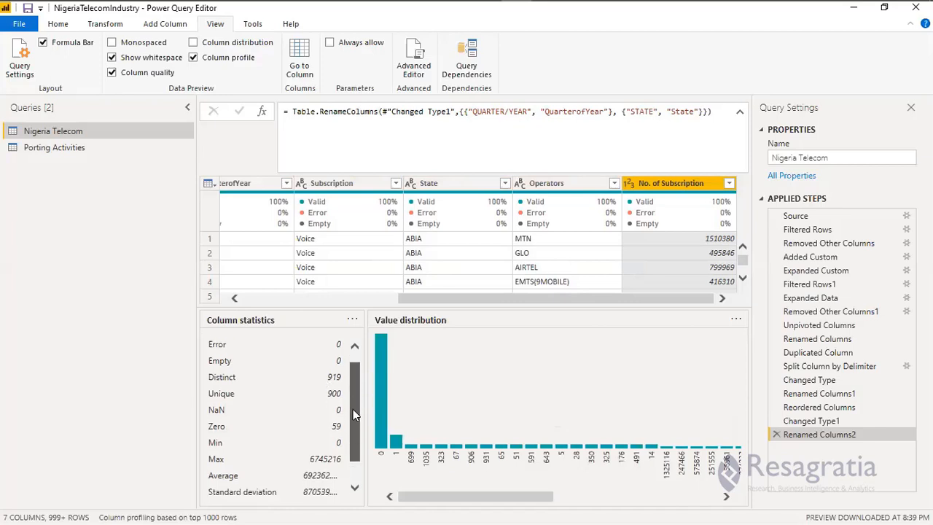
scroll(355, 430, "down", 1)
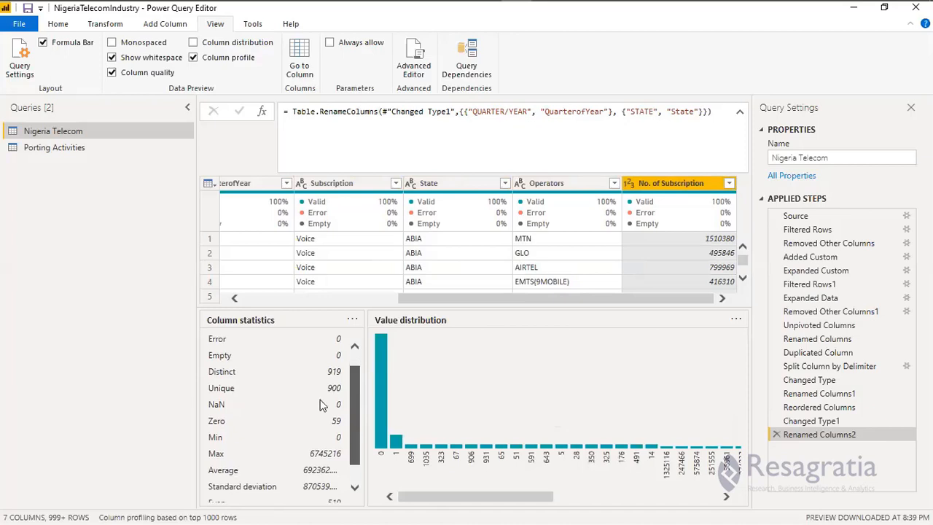
scroll(321, 405, "down", 2)
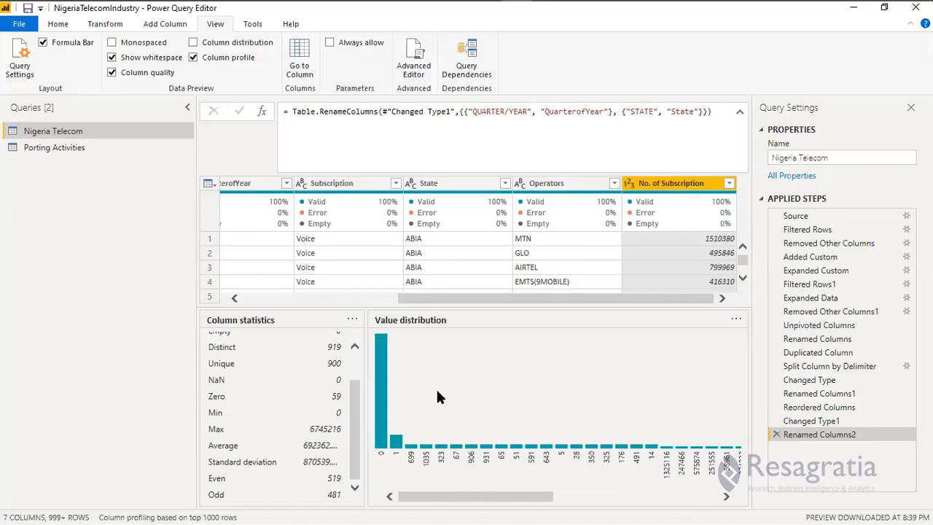
left_click_drag(352, 427, 359, 353)
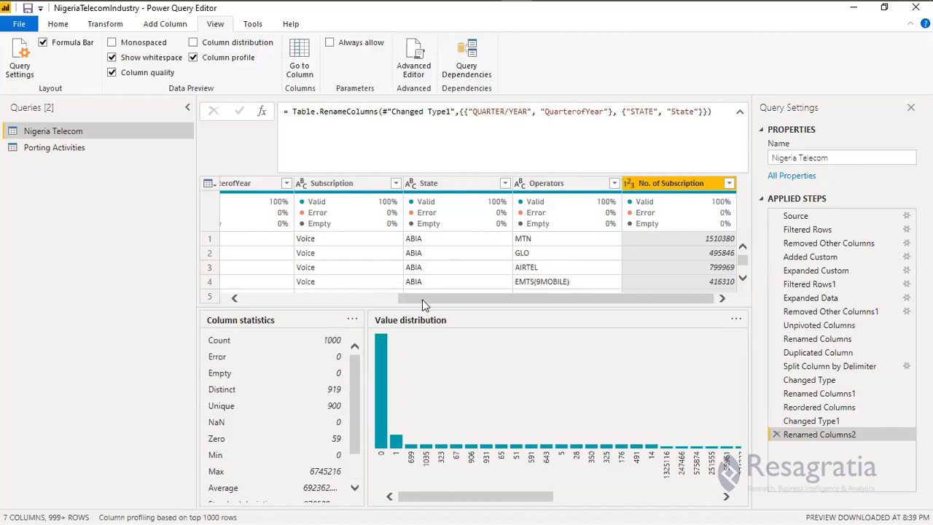
left_click_drag(88, 212, 106, 496)
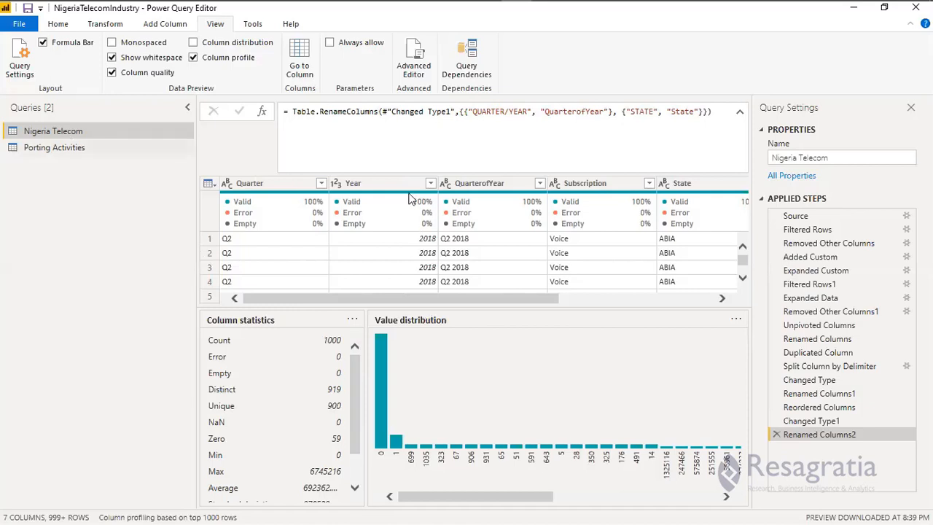
Import Sheet1 from the Geopolitical Zones Excel workbook in the Other Dimensions folder as a new query.
left_click(81, 25)
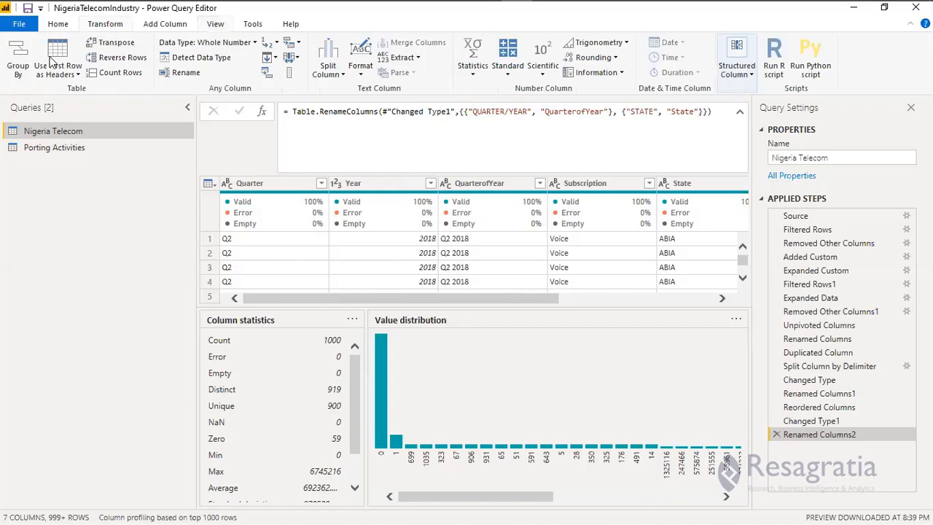
left_click(60, 26)
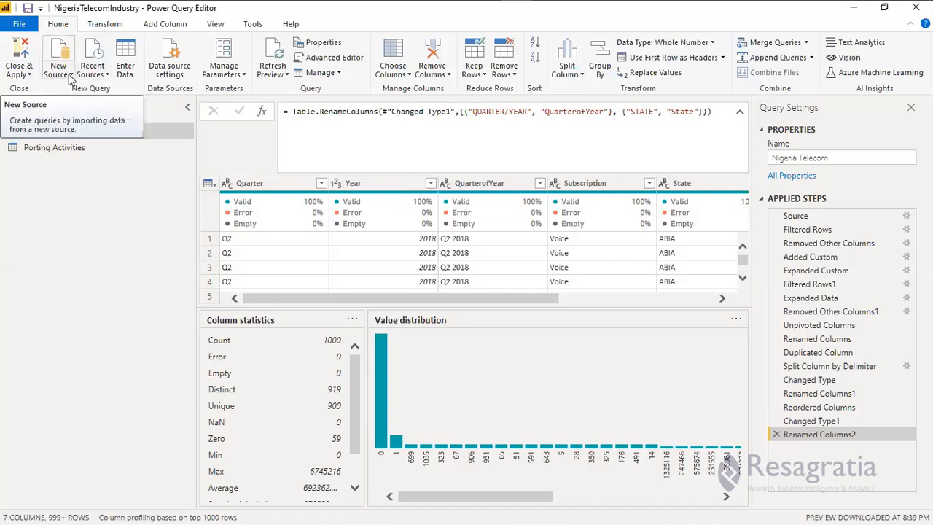
left_click(70, 76)
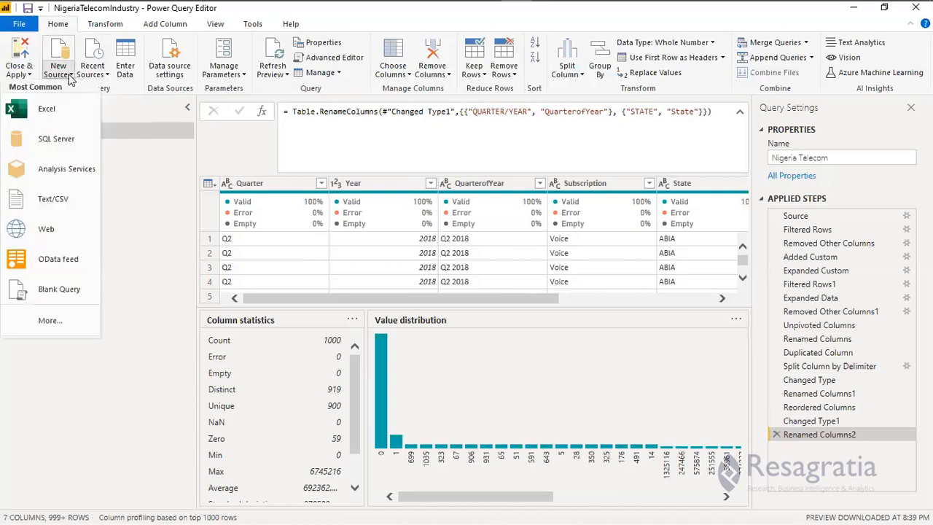
left_click(60, 114)
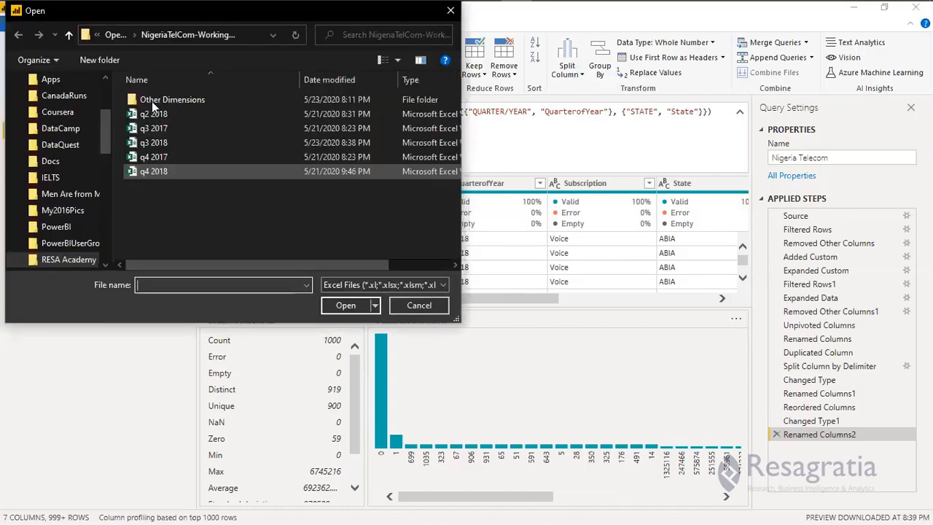
double_click(152, 101)
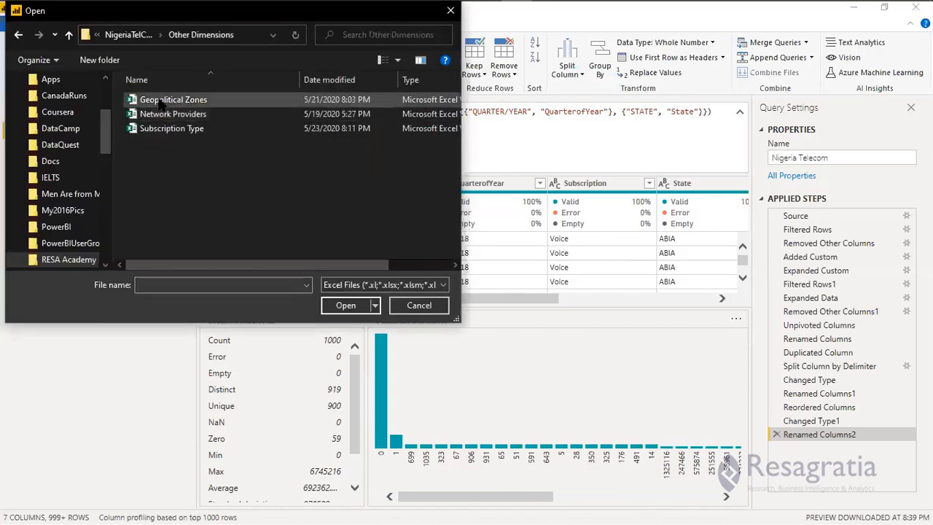
left_click(159, 102)
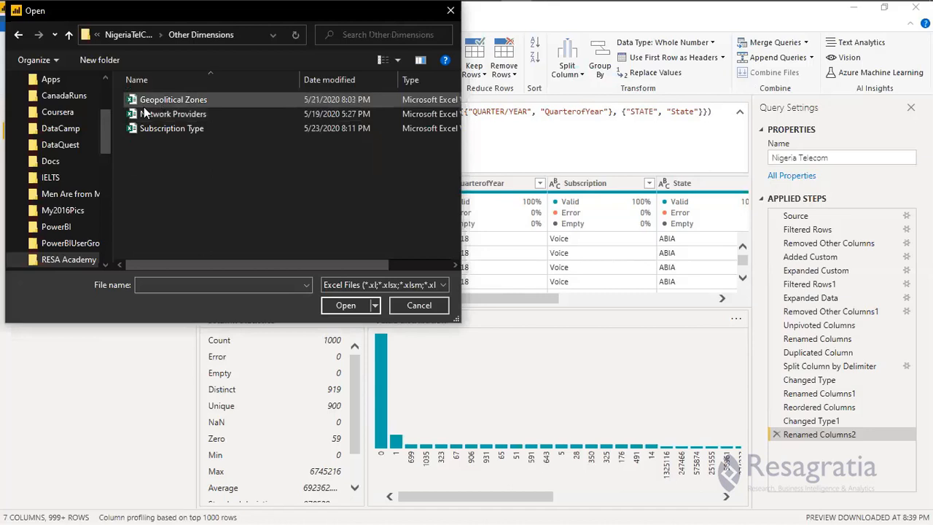
left_click(340, 307)
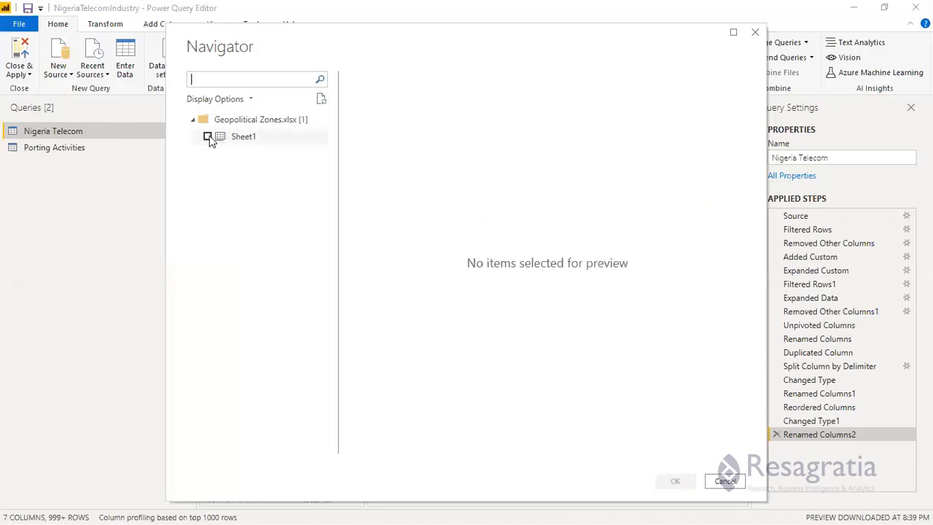
left_click(242, 140)
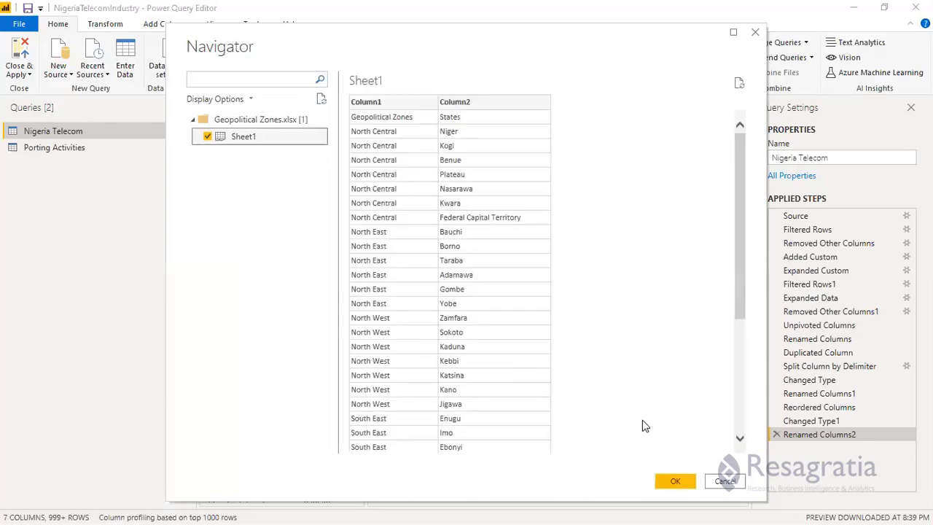
key("Escape")
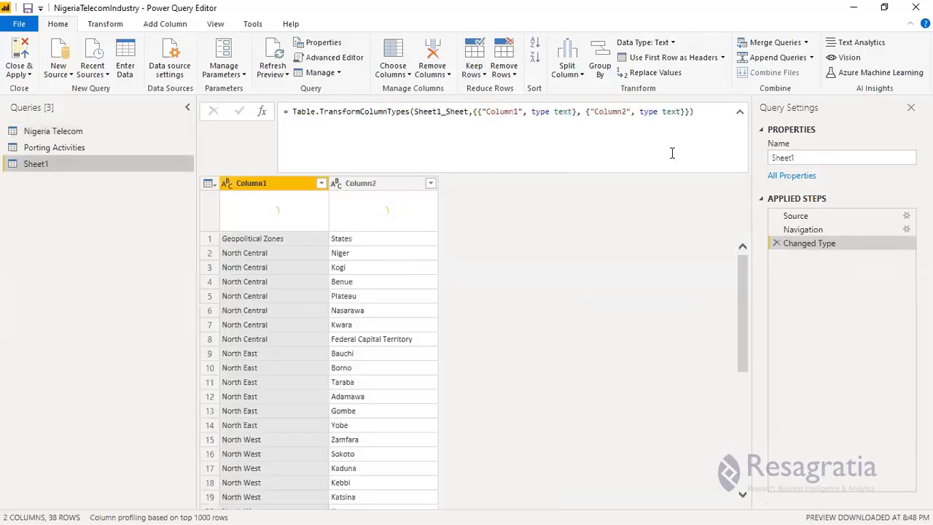
Rename the imported Sheet1 query as Geopolitical Zones.
left_click(804, 156)
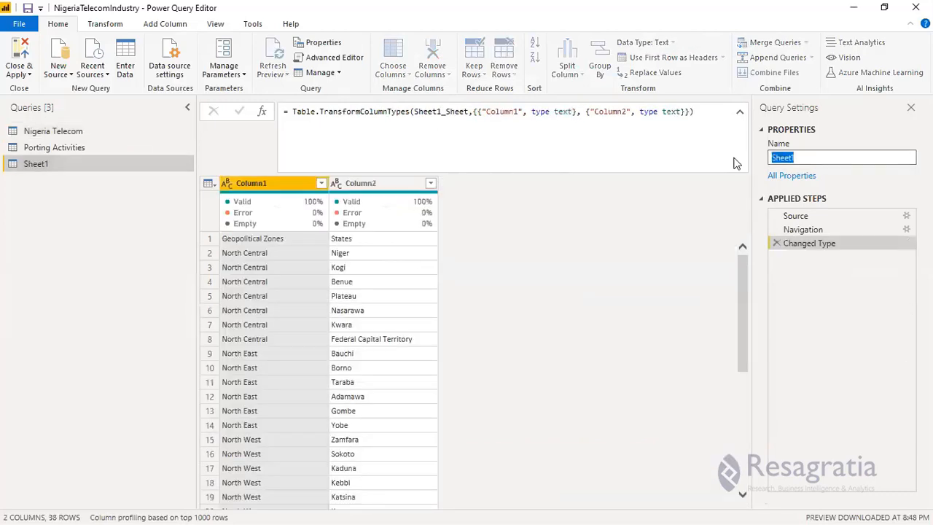
type("Geopolitical Zones")
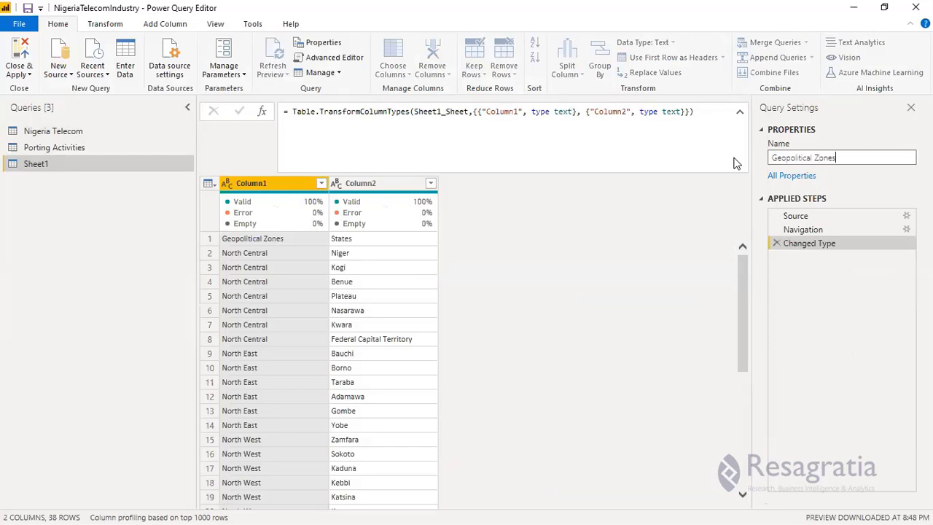
key("Return")
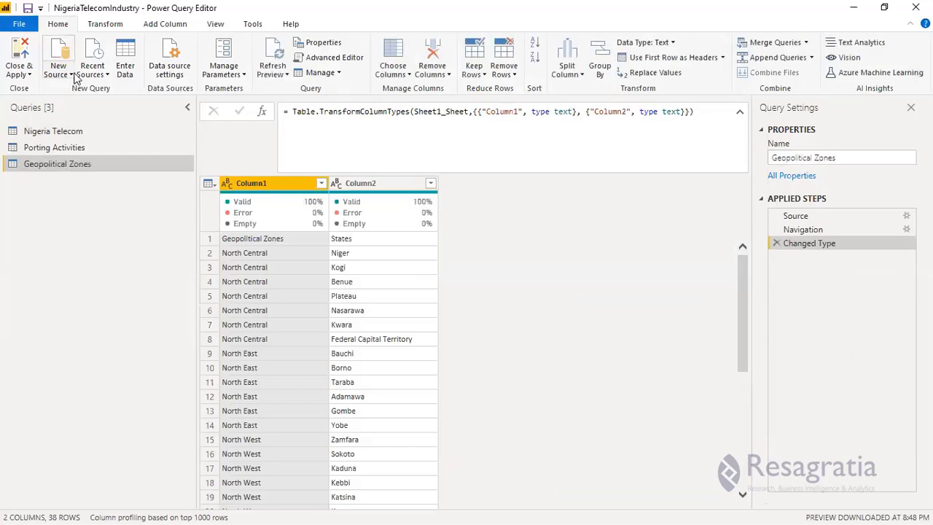
Import the Operators sheet from the Network Providers Excel workbook as a new query.
left_click(72, 76)
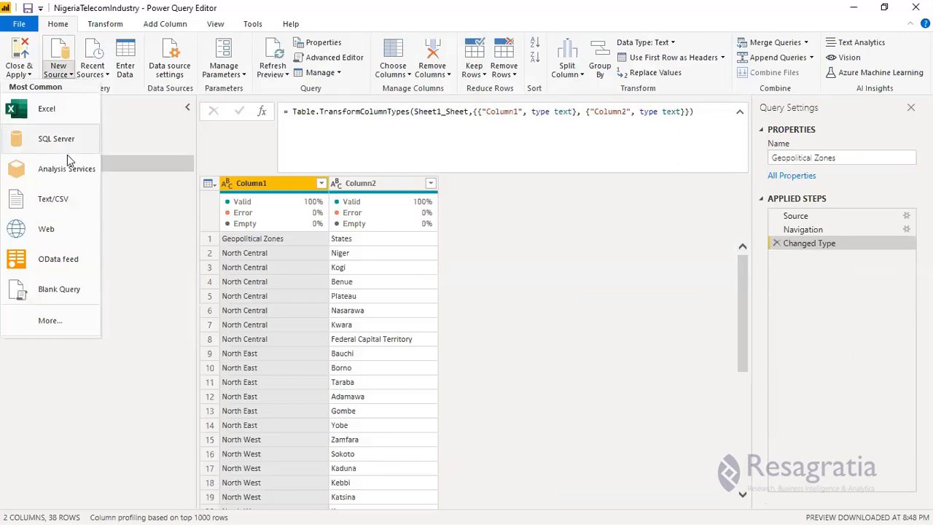
left_click(190, 179)
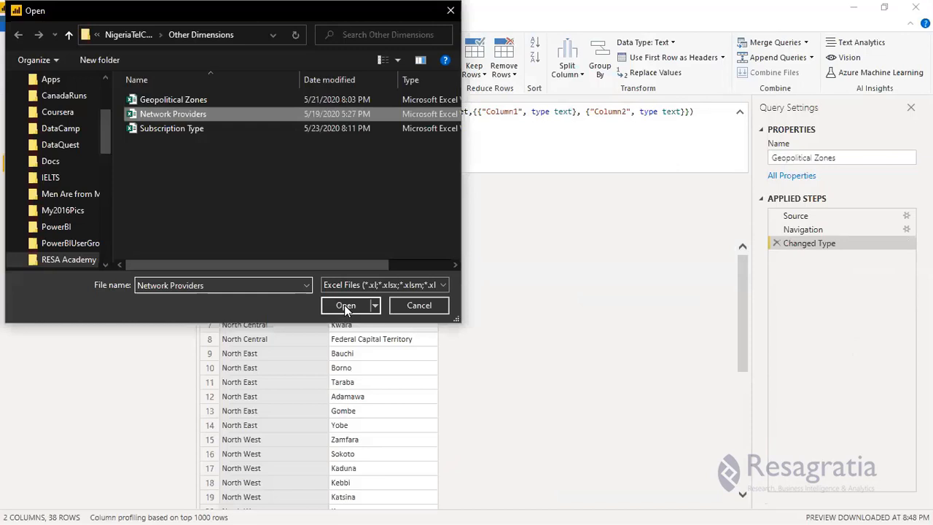
left_click(346, 306)
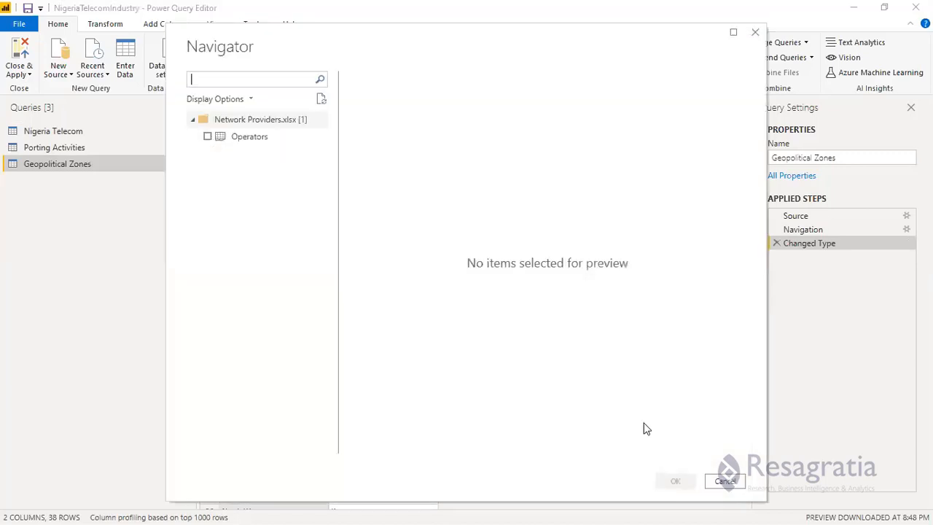
left_click(207, 136)
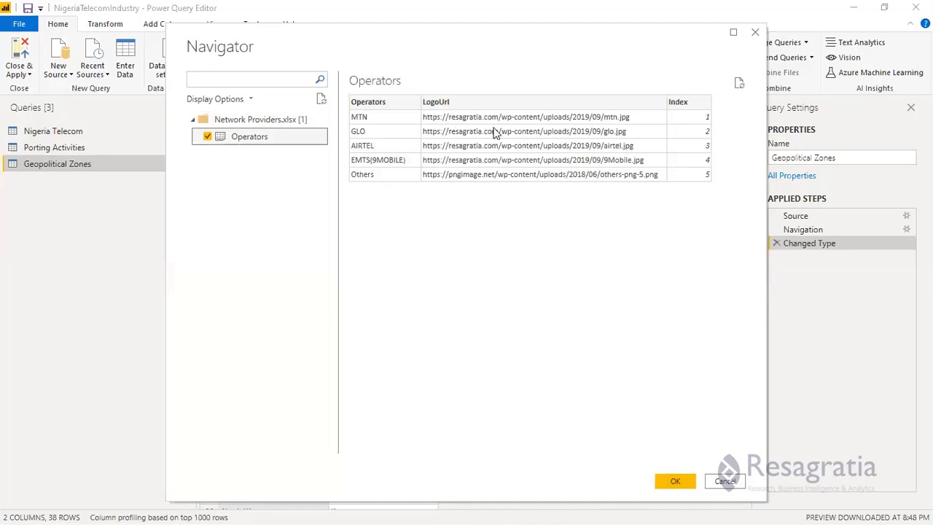
left_click(671, 483)
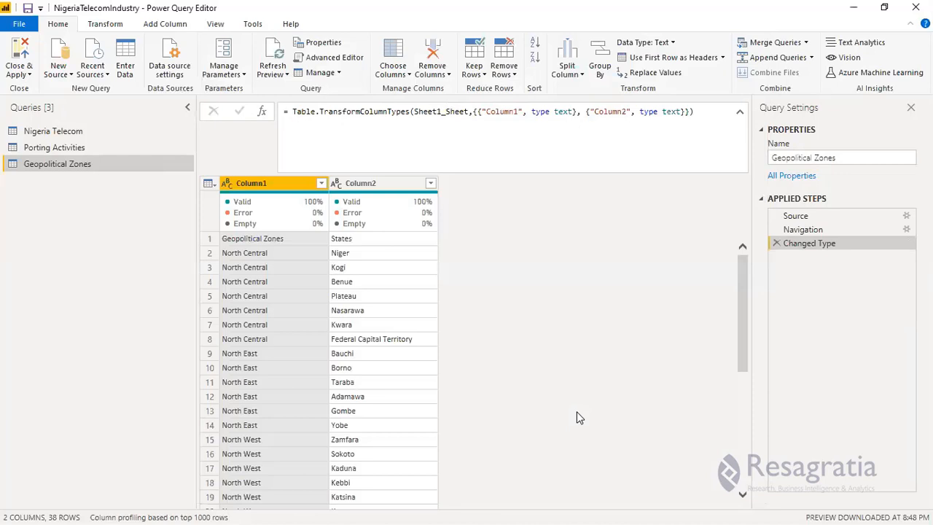
Rename the Operators query as Operators Logo.
left_click(810, 157)
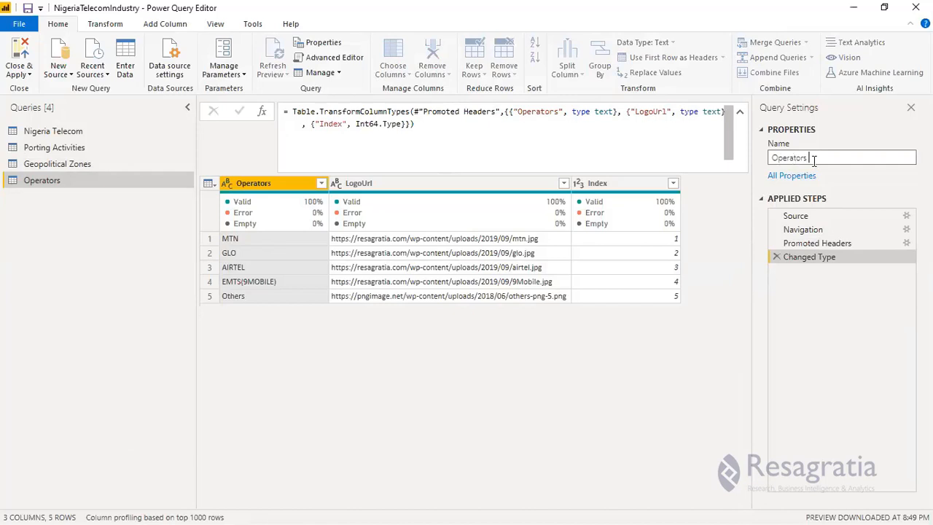
type("Logo")
key("Return")
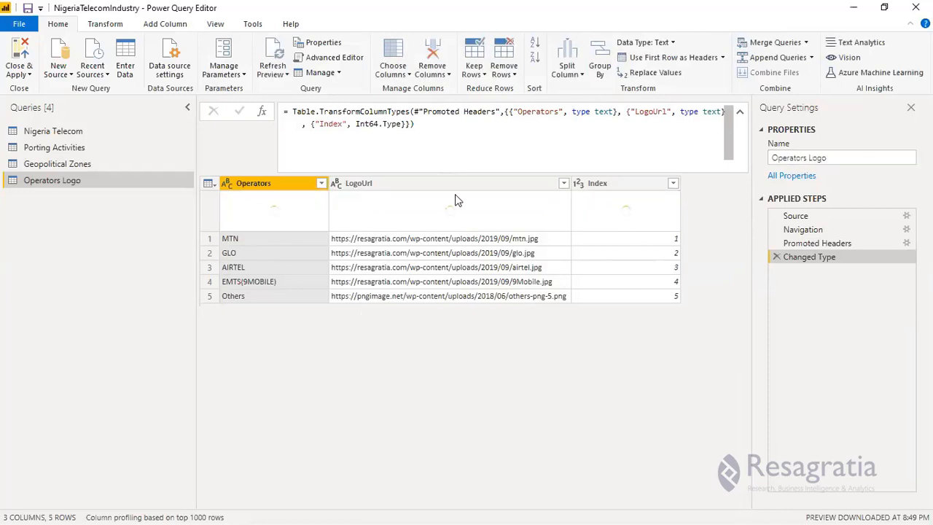
Import Sheet1 from the Subscription Type Excel workbook as a new query.
left_click(72, 71)
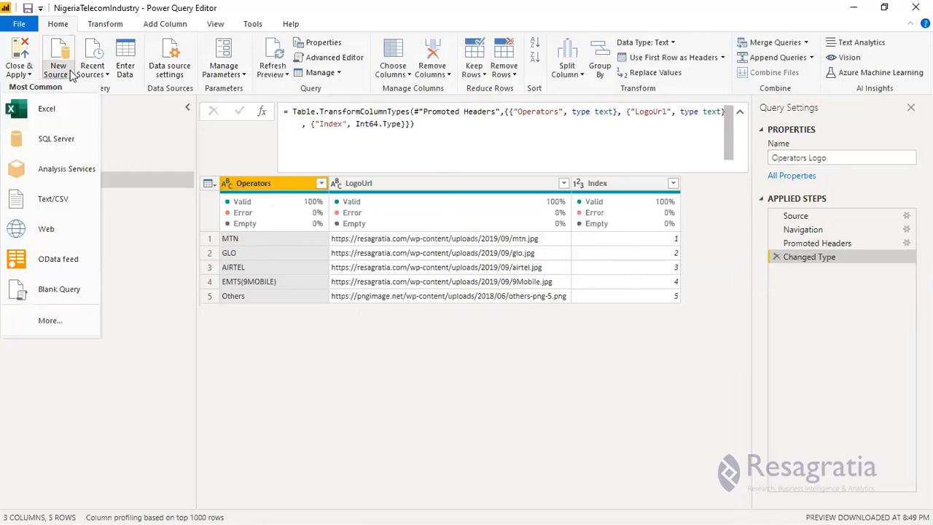
left_click(58, 108)
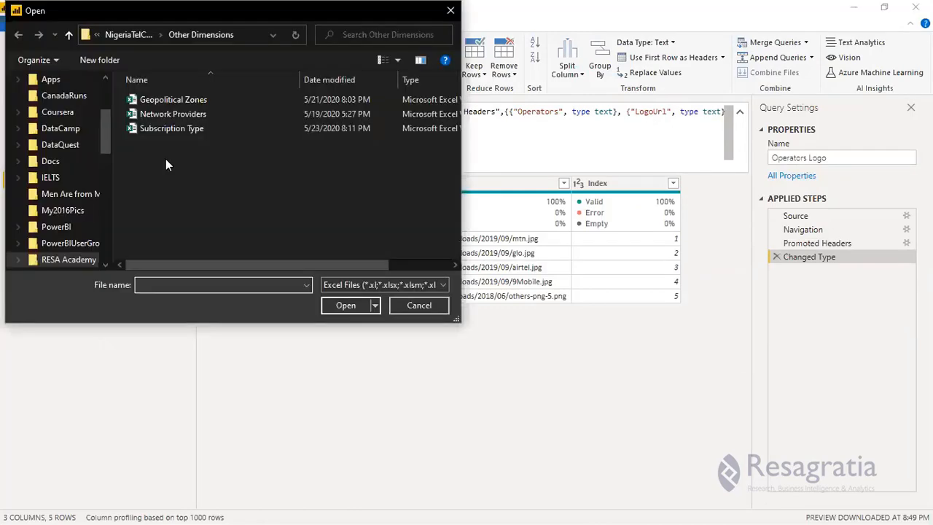
left_click(189, 129)
left_click(340, 306)
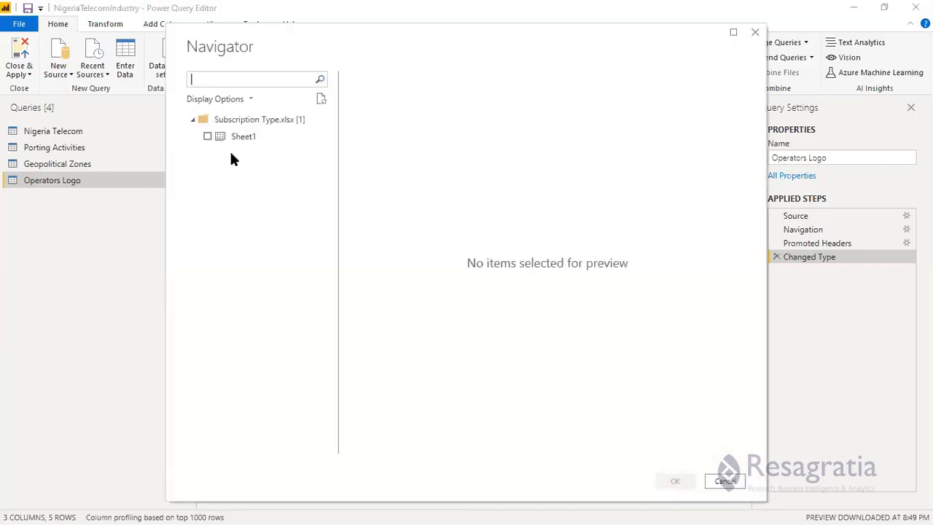
left_click(227, 140)
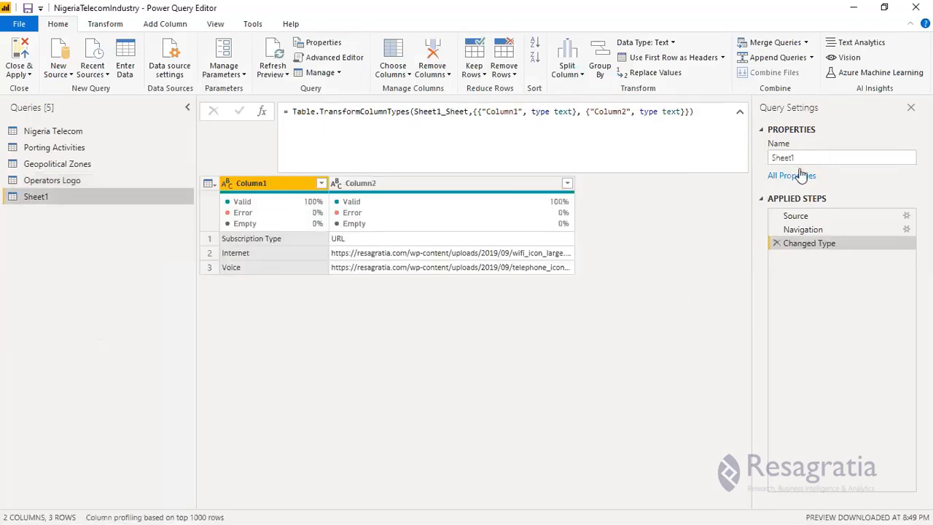
Rename the newly imported Sheet1 query as Subscription Type.
left_click_drag(798, 159, 737, 163)
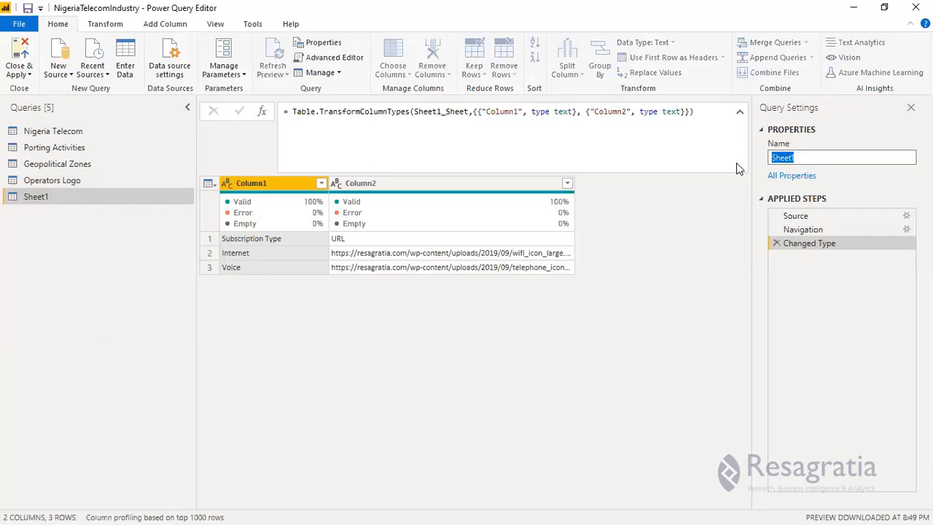
type("Subscription Type")
key("BackSpace")
key("BackSpace")
key("BackSpace")
type("ype")
key("Return")
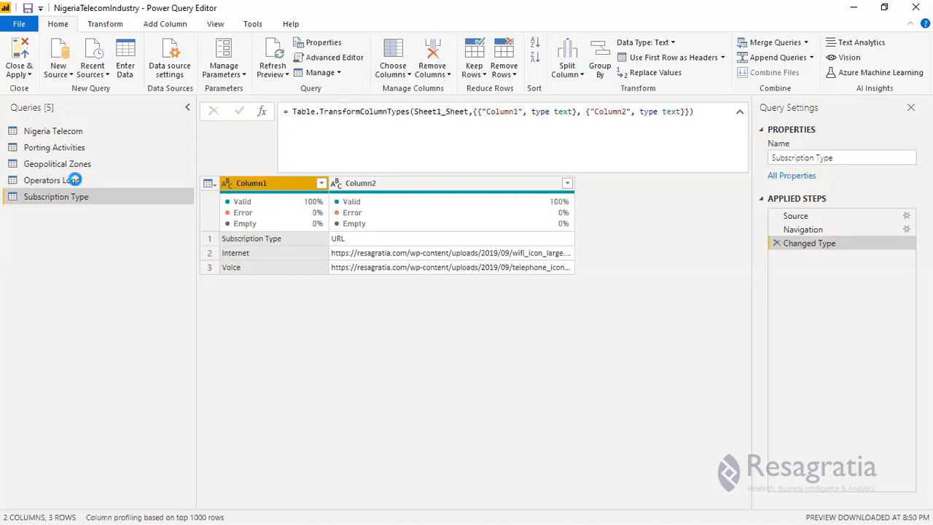
Promote the first row of the Subscription Type query to headers and delete the automatically added Changed Type1 step.
left_click(80, 180)
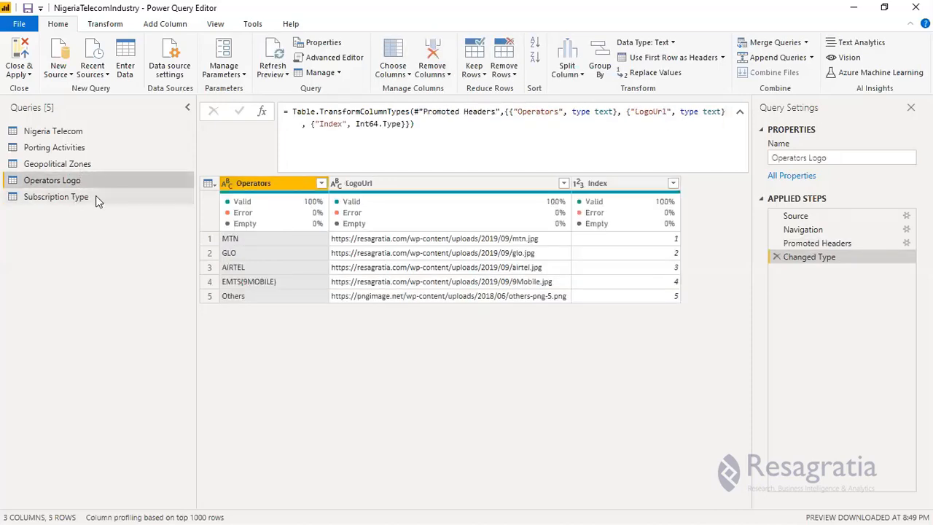
left_click(95, 197)
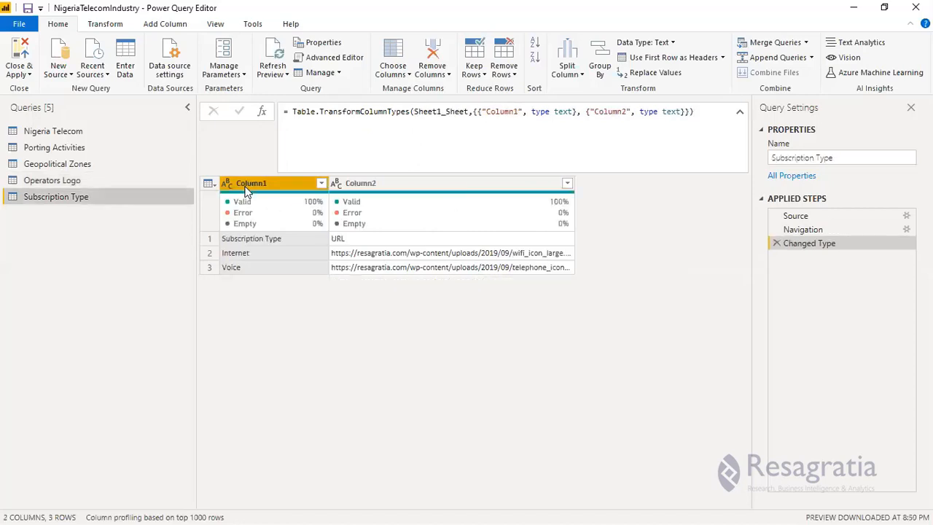
left_click(110, 26)
left_click(78, 75)
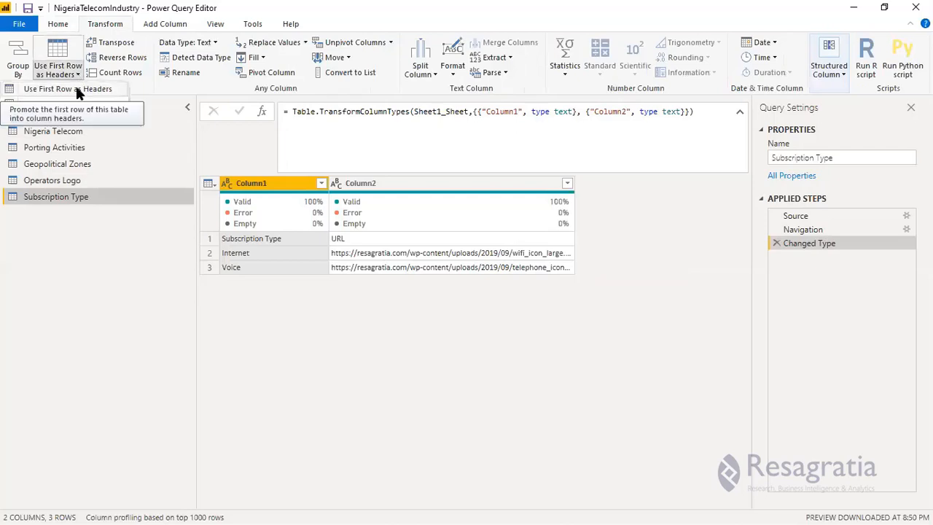
left_click(78, 90)
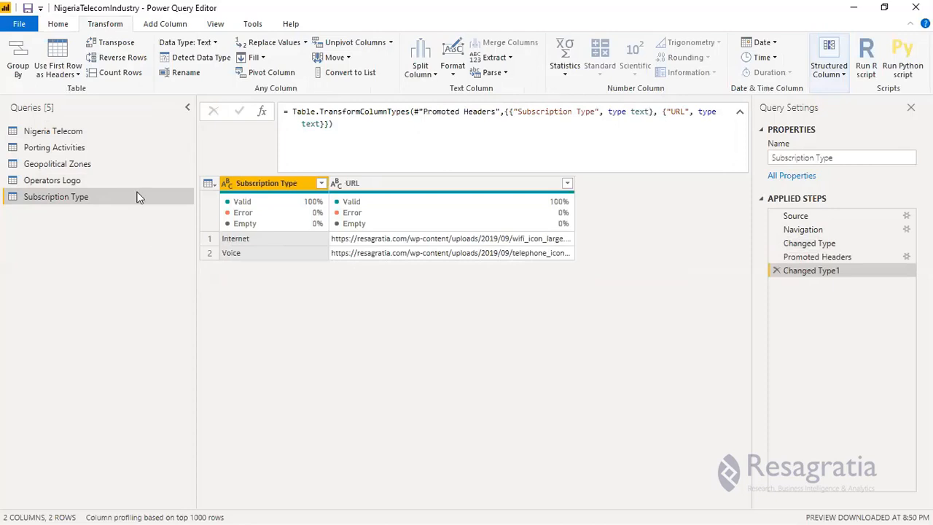
left_click(776, 271)
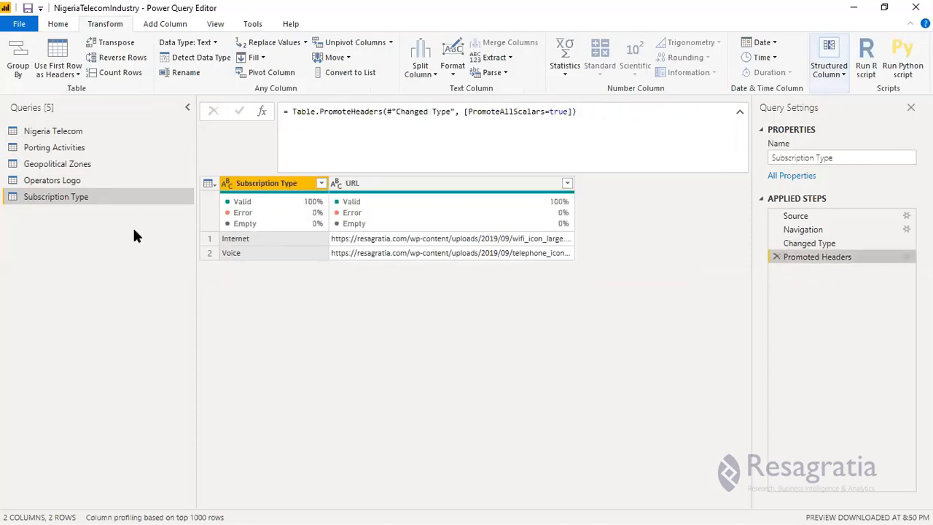
Use the first row as headers in the Geopolitical Zones query and remove its extra Changed Type1 step.
left_click(58, 182)
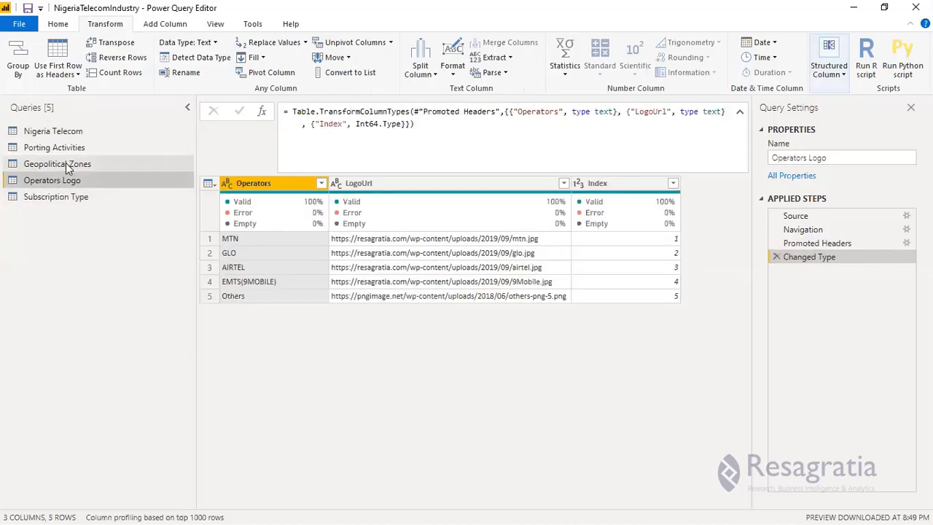
left_click(64, 167)
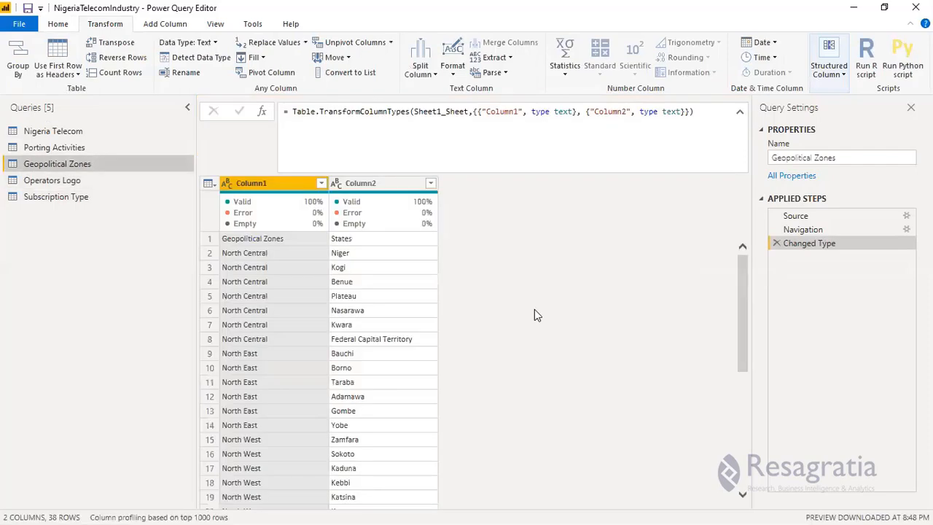
left_click(58, 74)
left_click(58, 88)
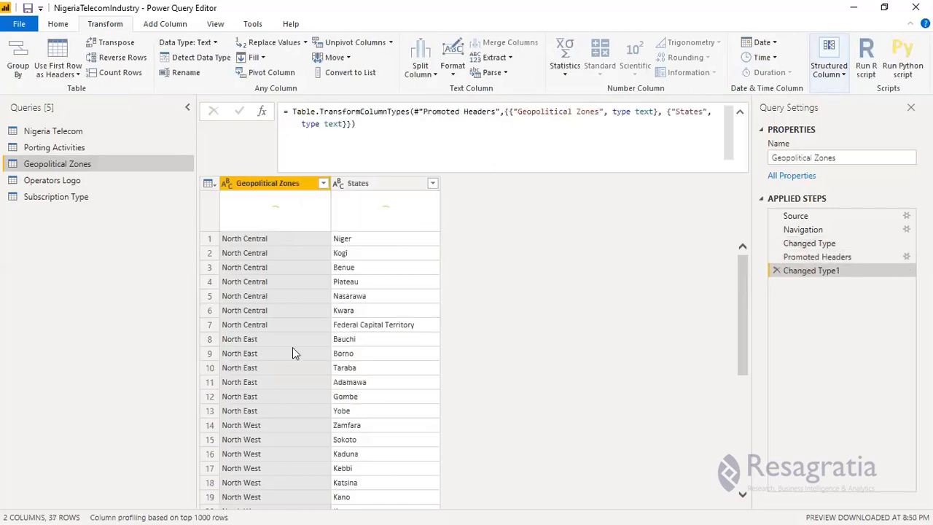
left_click(776, 271)
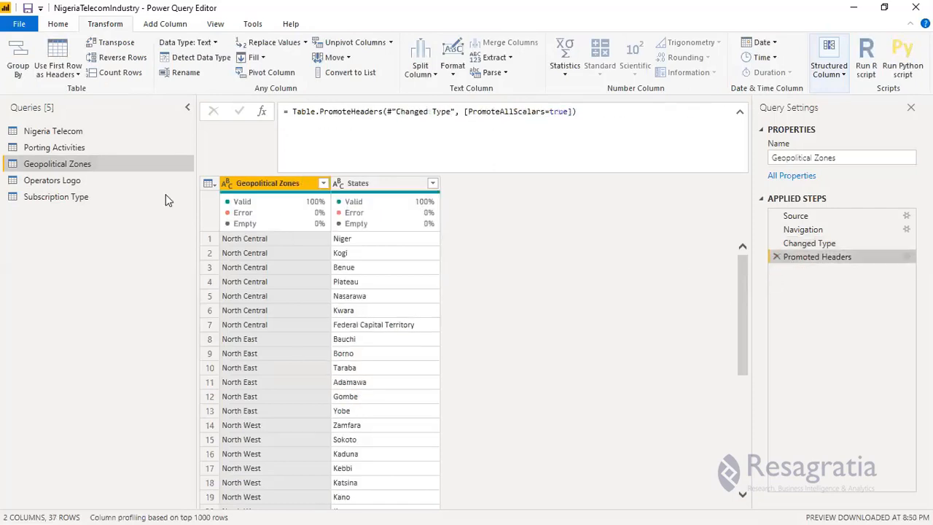
Check the Porting Activities, Nigeria Telecom and Subscription Type queries, and apply the query changes while closing Power Query Editor.
left_click(70, 148)
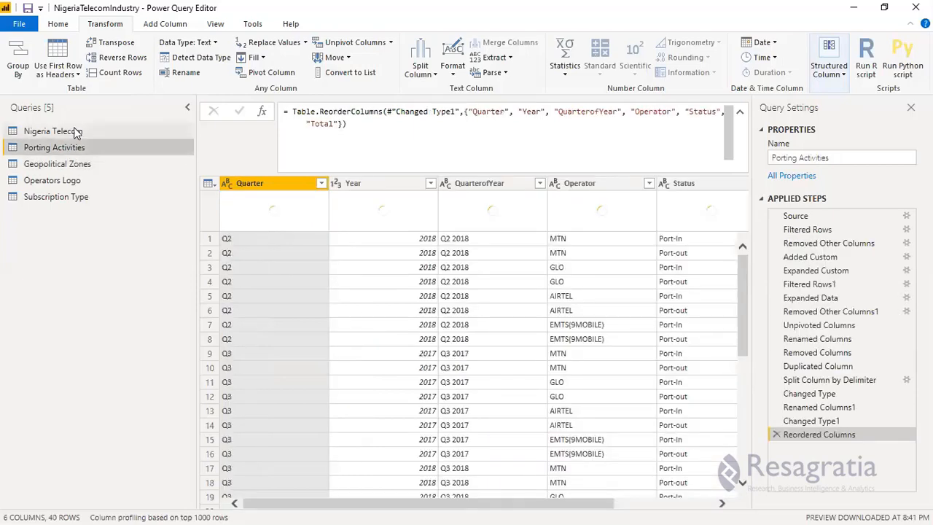
left_click(74, 130)
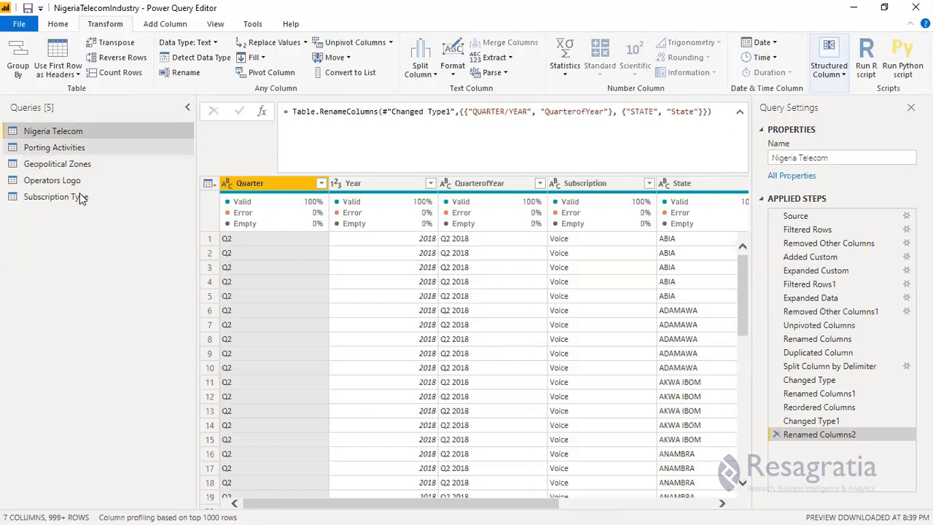
left_click(82, 197)
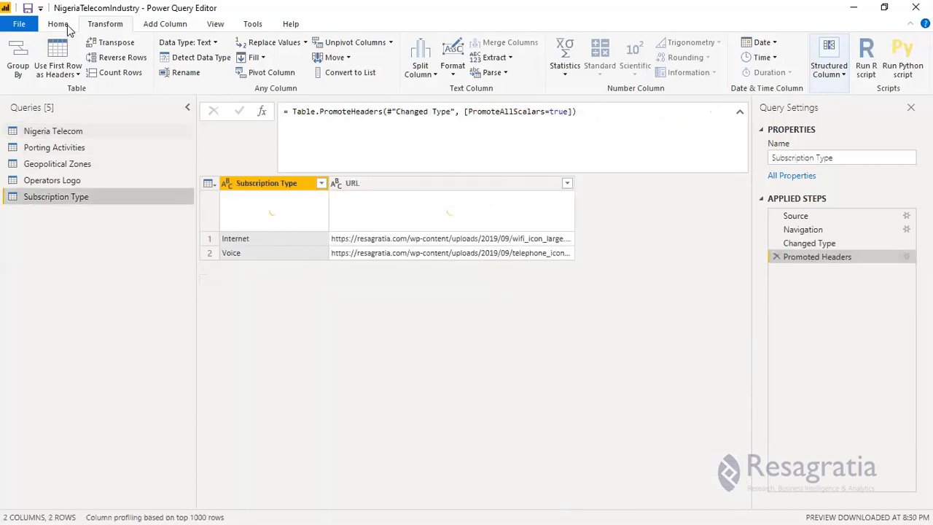
left_click(62, 24)
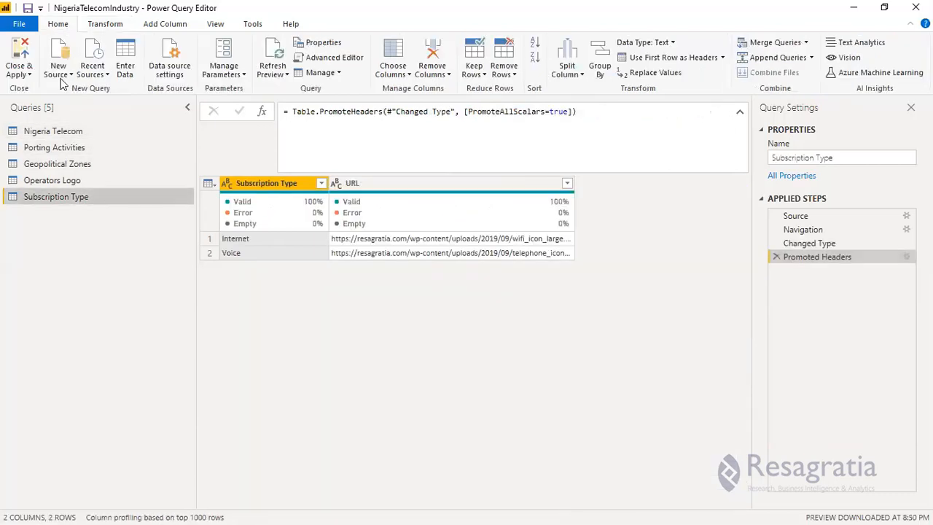
left_click(18, 56)
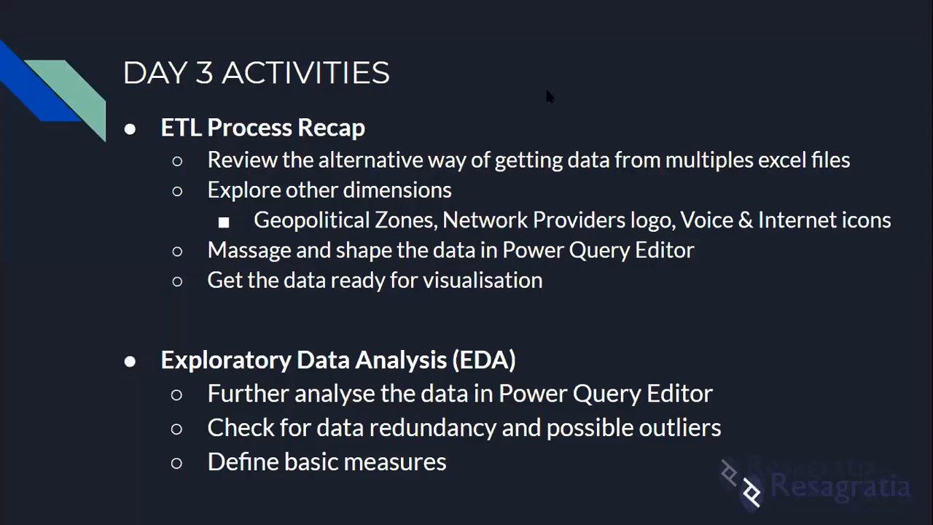
Switch from the presentation slide back to the NigeriaTelecomIndustry report in Power BI Desktop.
mouse_move(793, 6)
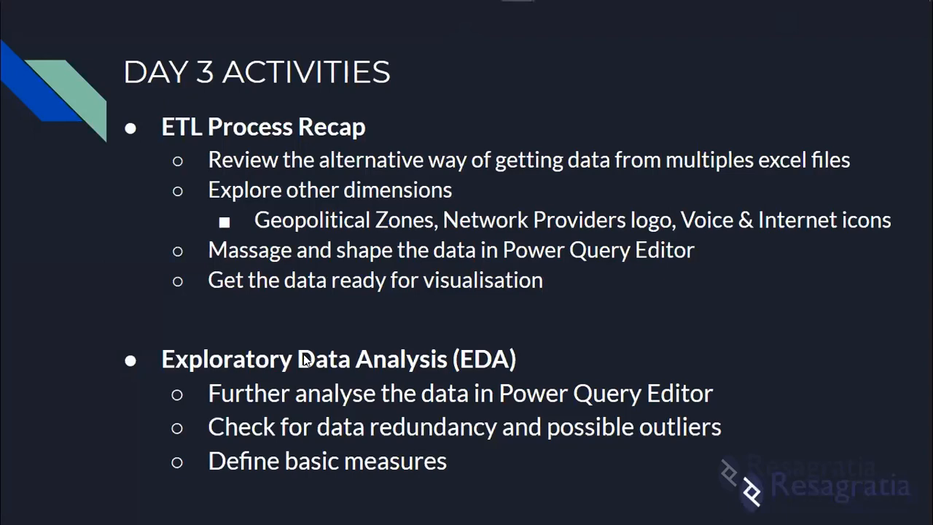
key("super")
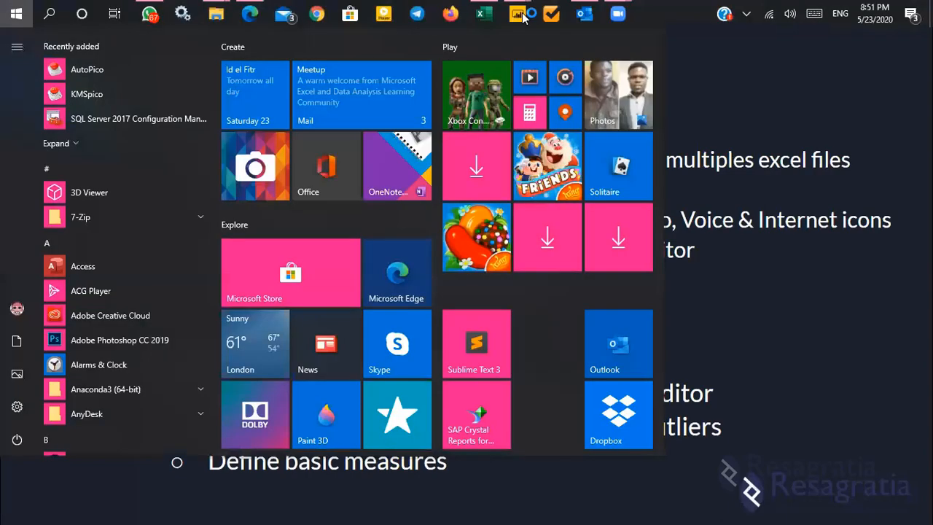
mouse_move(517, 14)
left_click(551, 60)
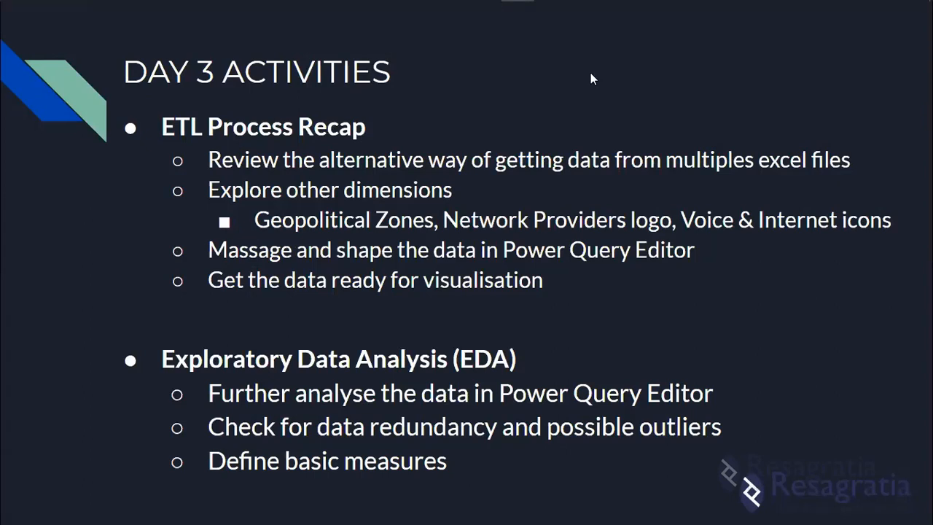
mouse_move(517, 18)
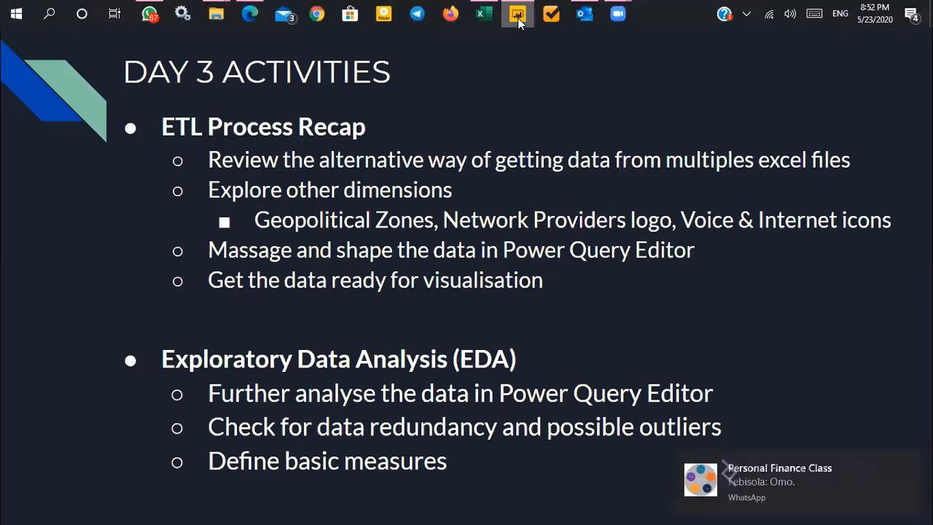
left_click(500, 91)
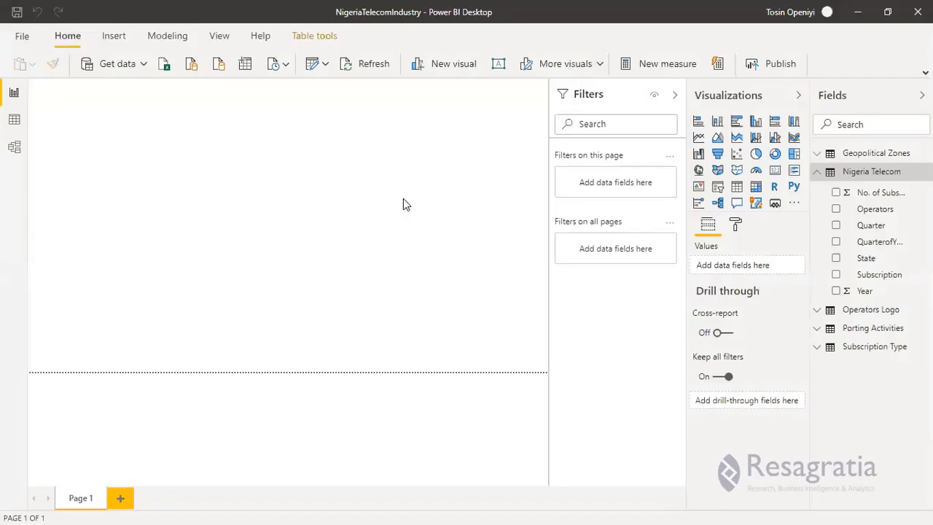
Collapse the Nigeria Telecom field list and the Visualizations pane in the report view.
left_click(818, 172)
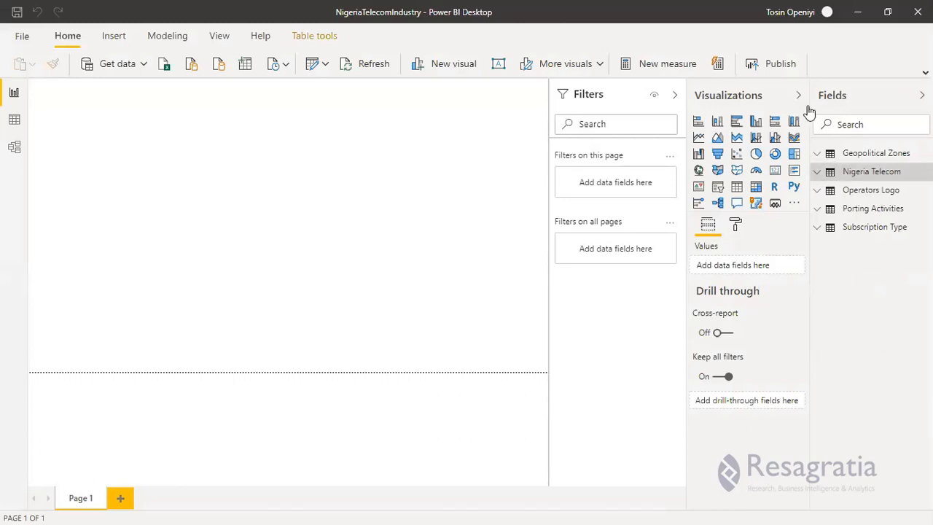
left_click(922, 94)
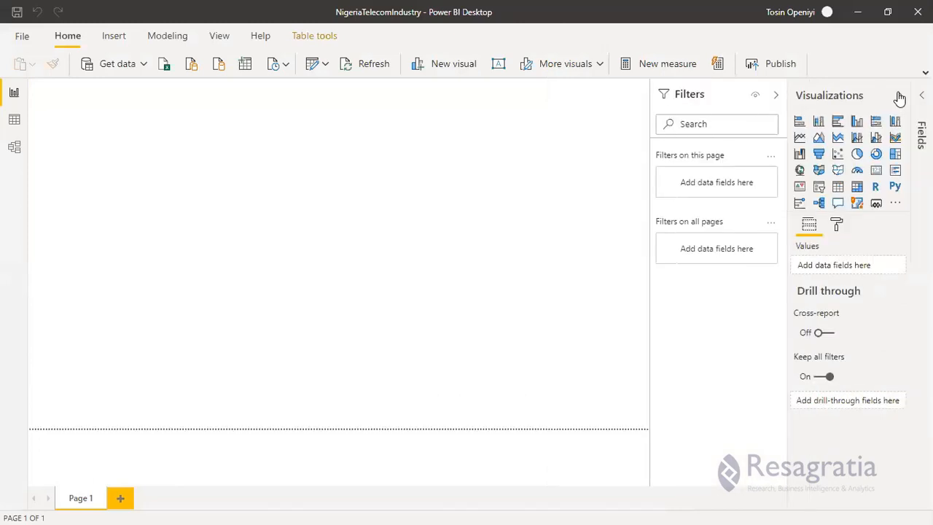
left_click(901, 95)
left_click(922, 96)
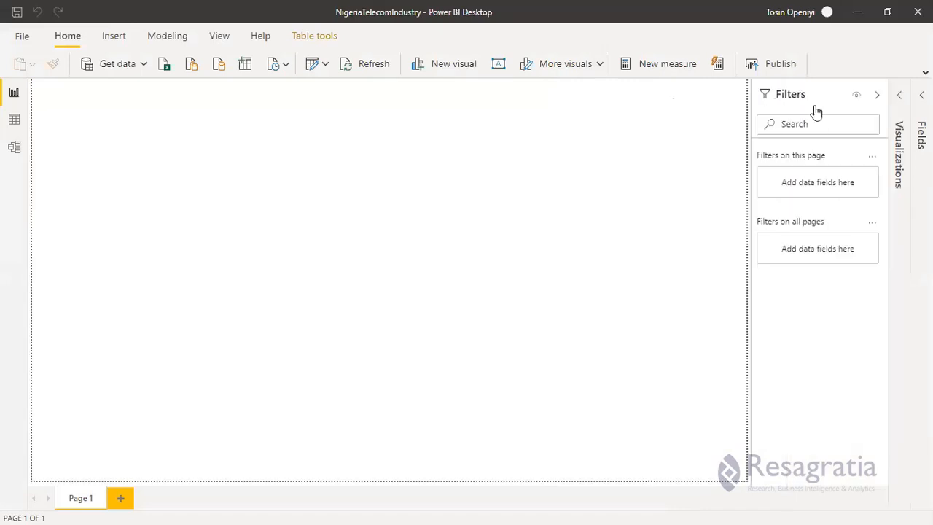
left_click_drag(811, 100, 780, 110)
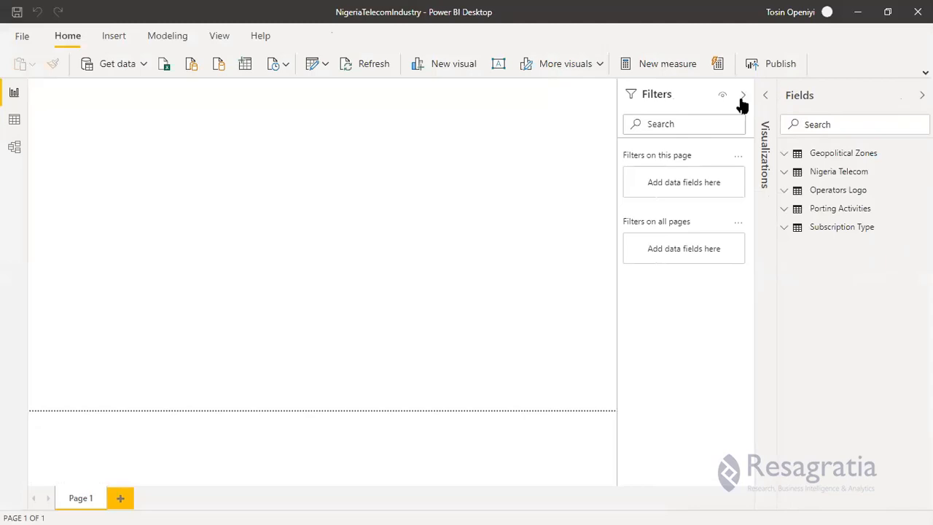
Show the relationship diagram in the model view and collapse the Properties and Fields panes.
left_click(13, 119)
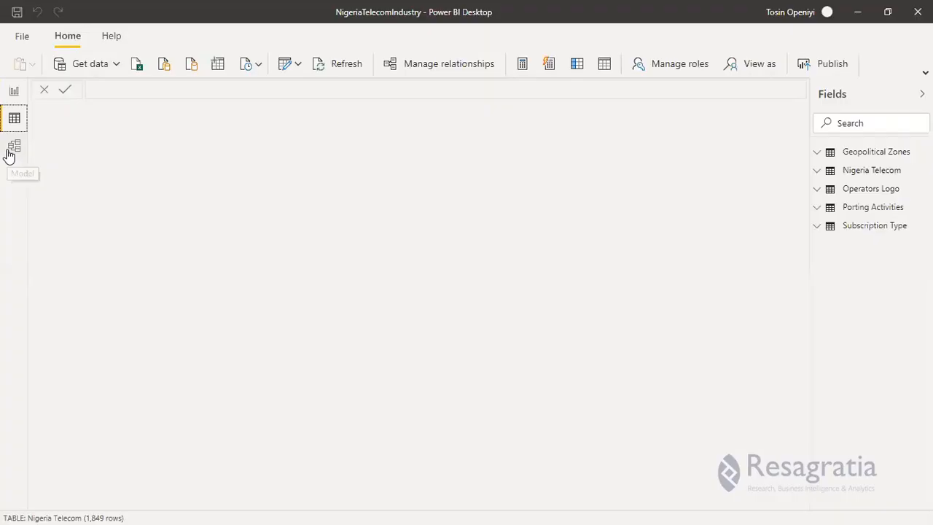
left_click(8, 153)
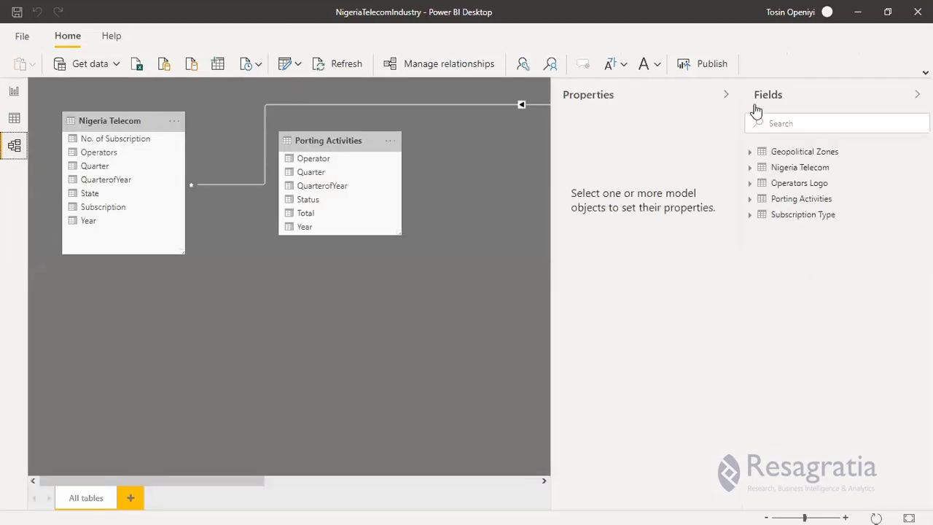
left_click(727, 96)
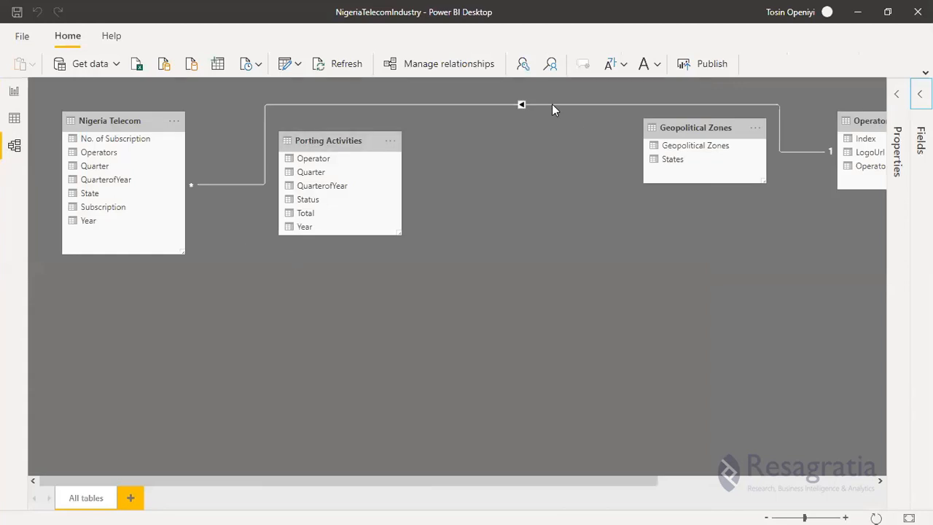
Arrange the diagram with Operators Logo beside Nigeria Telecom, Geopolitical Zones beneath Nigeria Telecom, and Porting Activities below and between them.
left_click(340, 141)
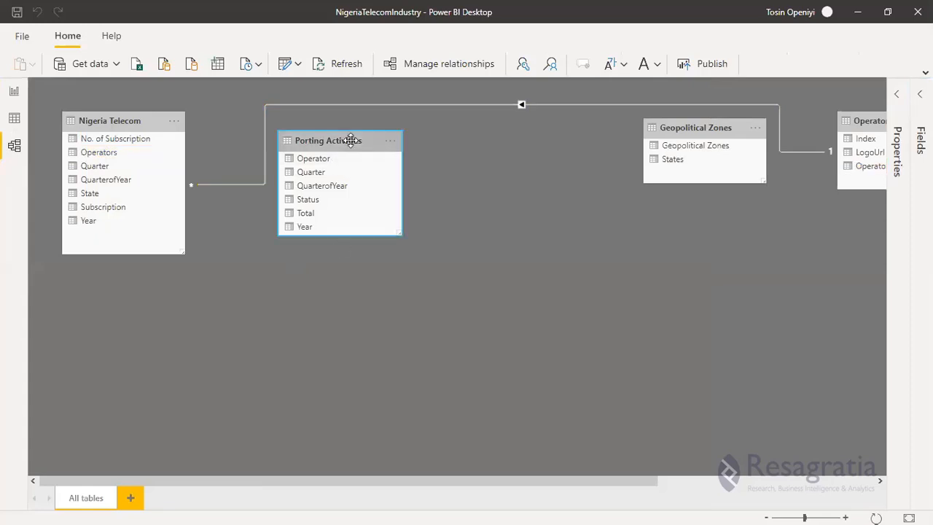
left_click_drag(351, 140, 357, 291)
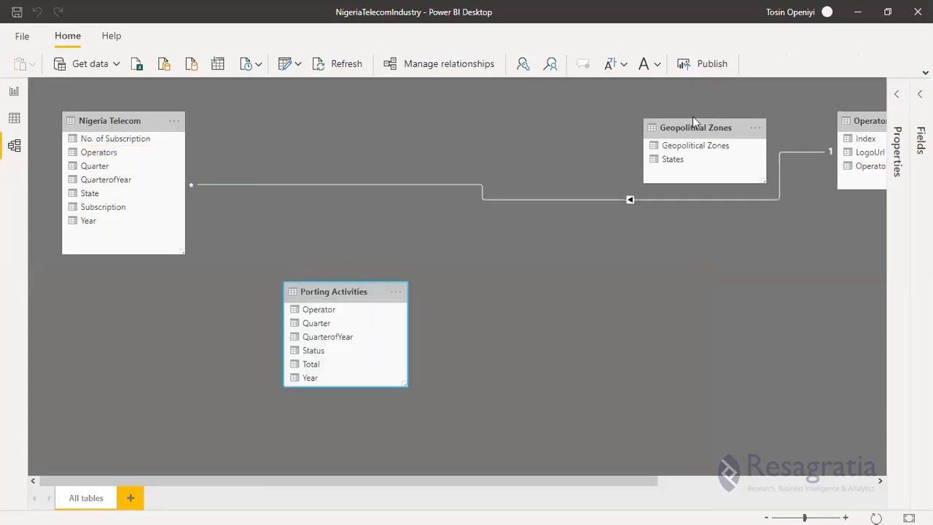
left_click_drag(692, 124, 539, 319)
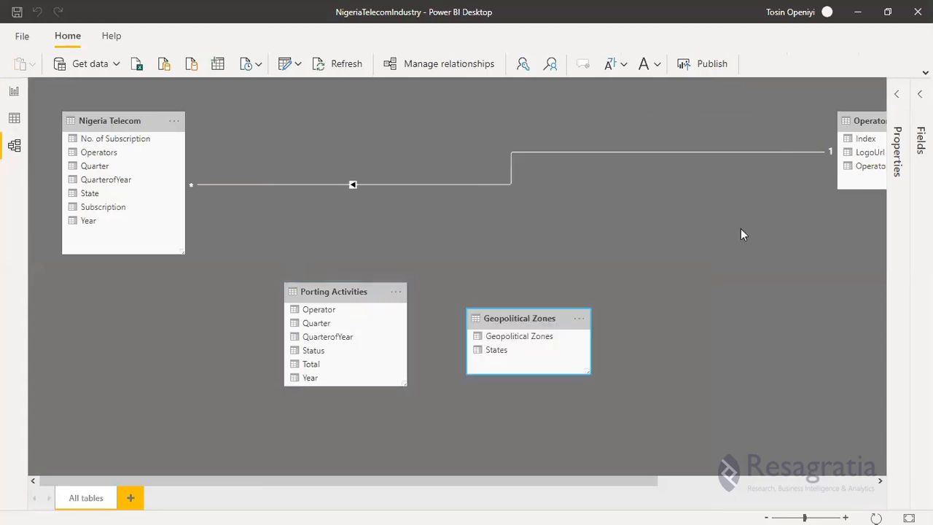
left_click_drag(853, 120, 589, 126)
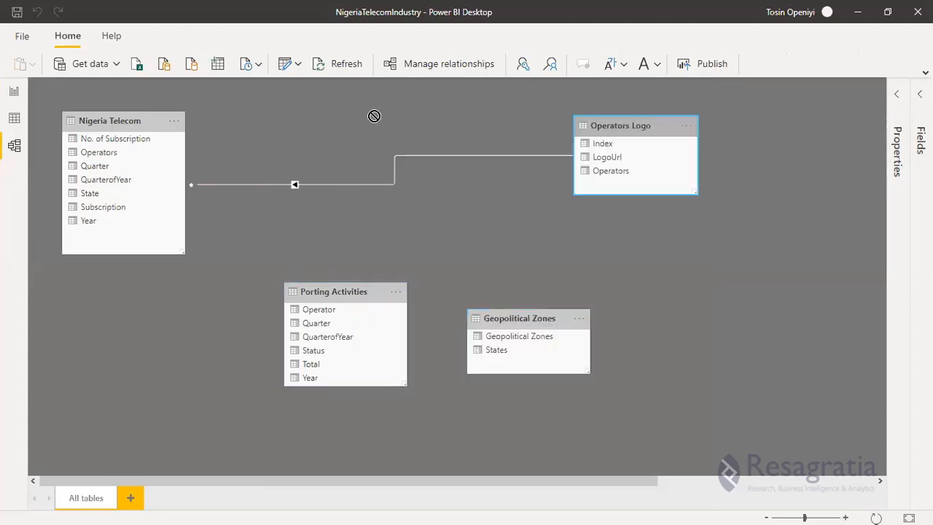
left_click_drag(374, 116, 385, 121)
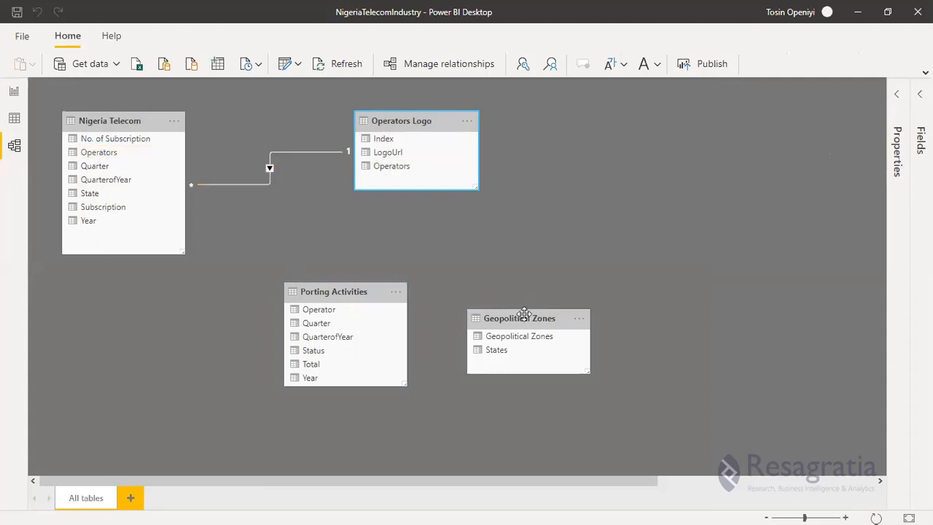
left_click_drag(524, 313, 151, 313)
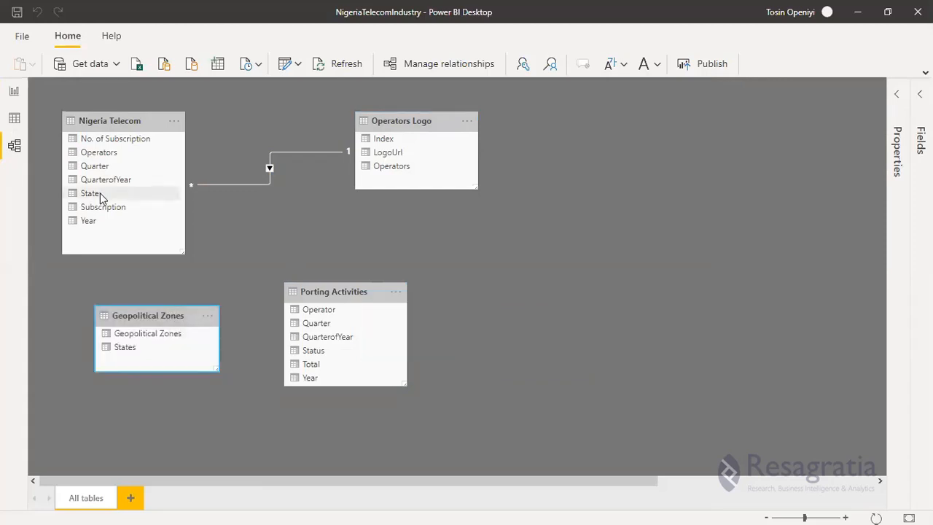
left_click_drag(106, 199, 211, 109)
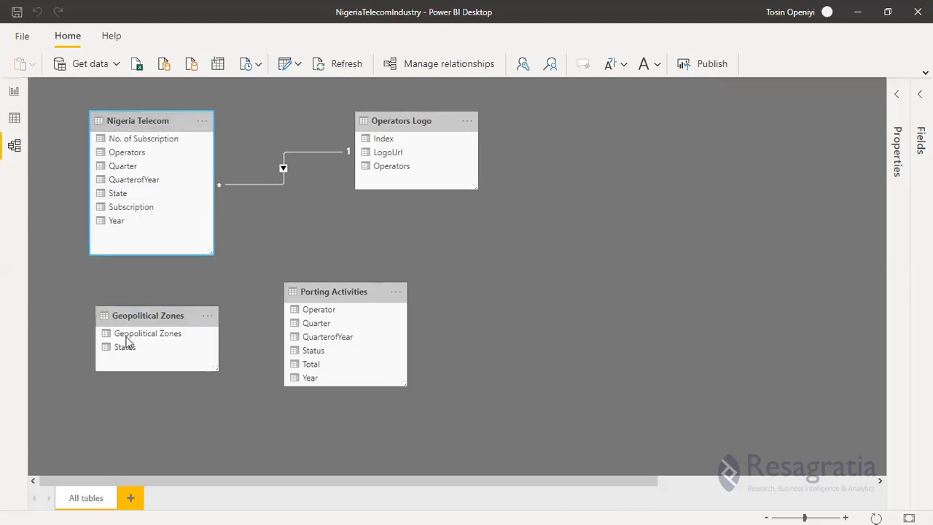
Relate States in Geopolitical Zones to State in Nigeria Telecom, and shift the Geopolitical Zones table slightly further left.
left_click_drag(128, 340, 128, 201)
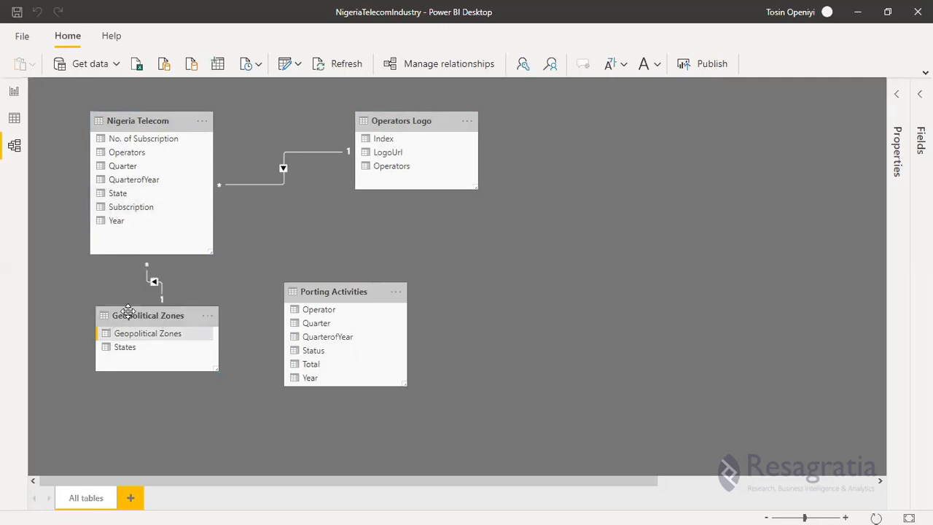
left_click_drag(88, 312, 54, 309)
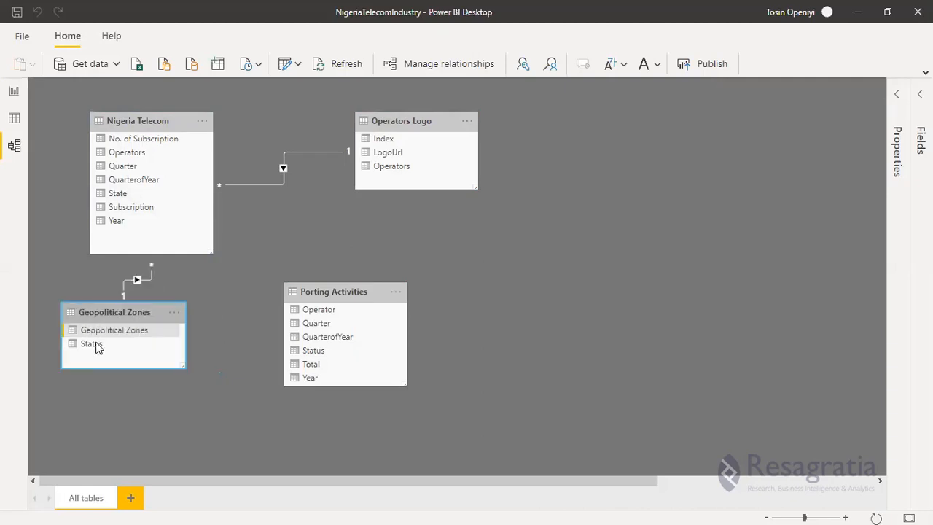
left_click(98, 346)
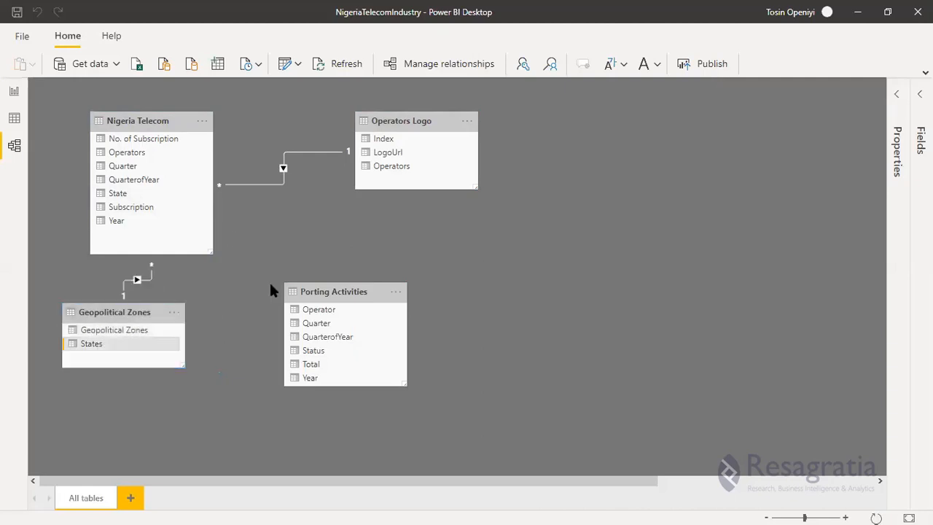
Set the cross filter direction of the Nigeria Telecom–Geopolitical Zones relationship to Both.
left_click(136, 278)
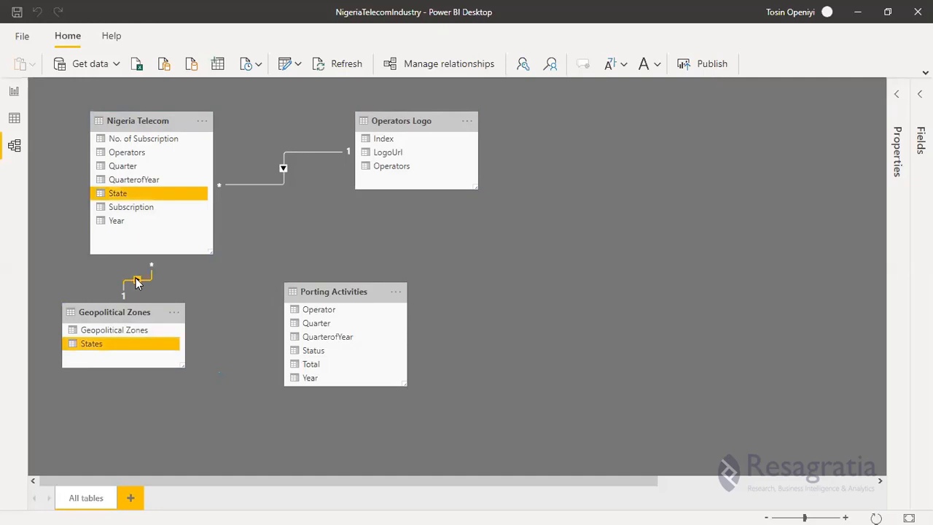
double_click(136, 280)
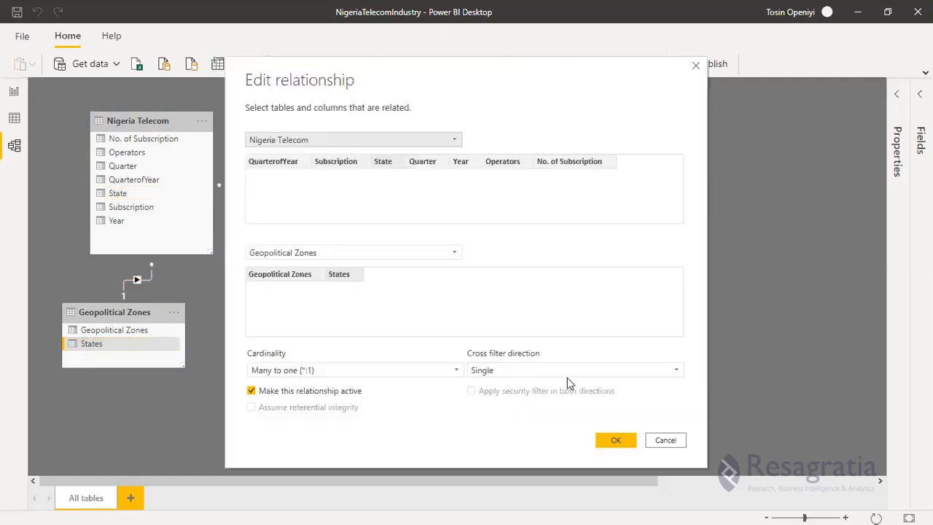
left_click(541, 374)
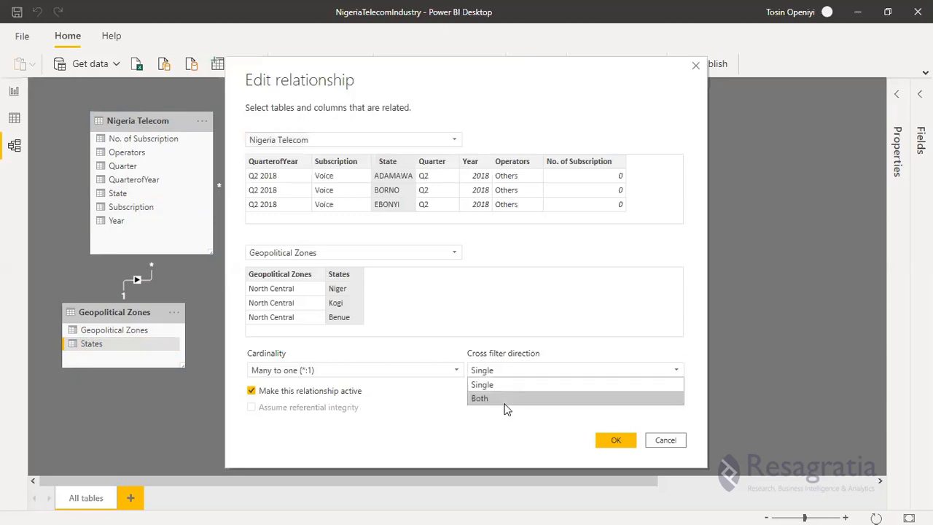
left_click(594, 398)
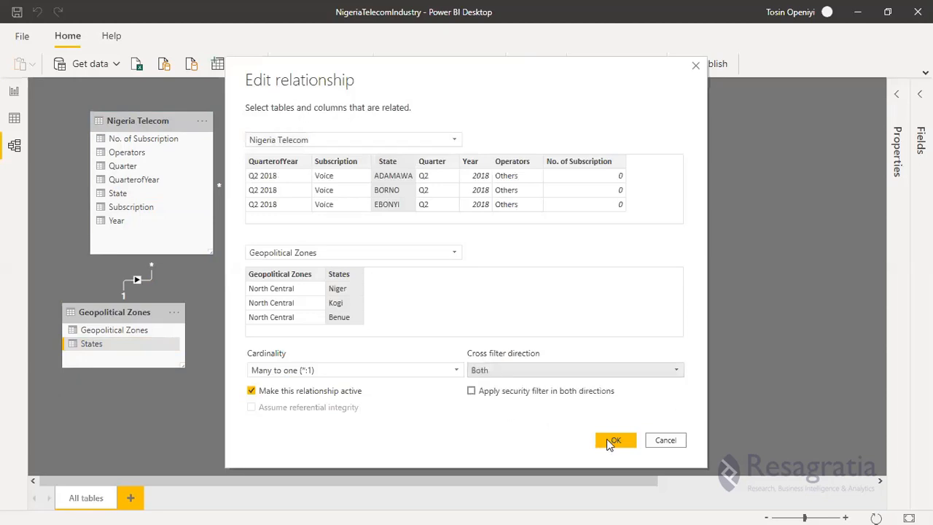
left_click(610, 441)
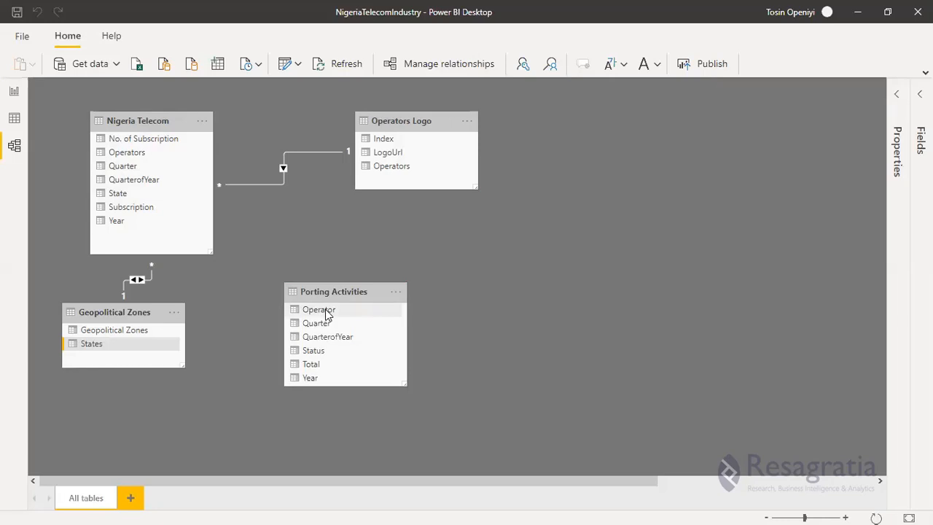
Create an active many-to-many relationship between Operator in Porting Activities and Operators in Nigeria Telecom, with cross filter direction Both.
left_click_drag(327, 313, 175, 231)
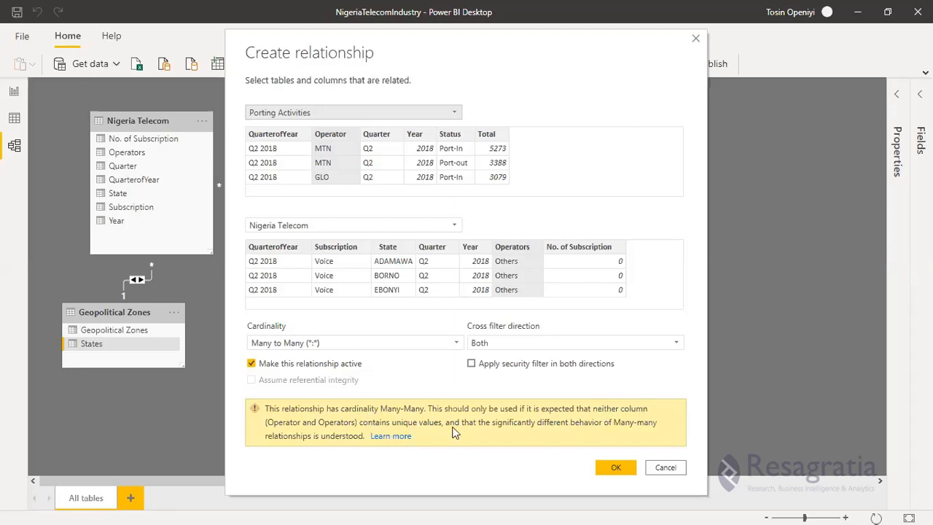
left_click(613, 469)
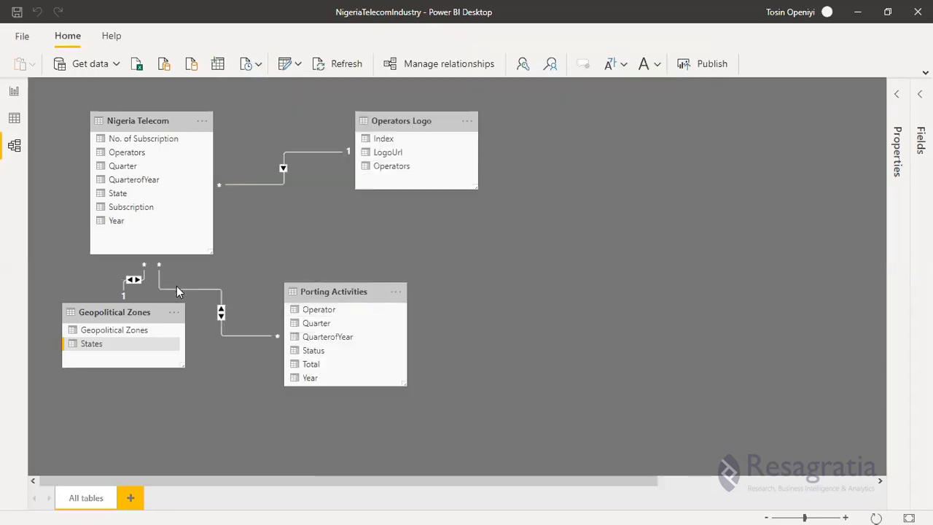
Delete the many-to-many relationship between Nigeria Telecom and Porting Activities.
right_click(177, 287)
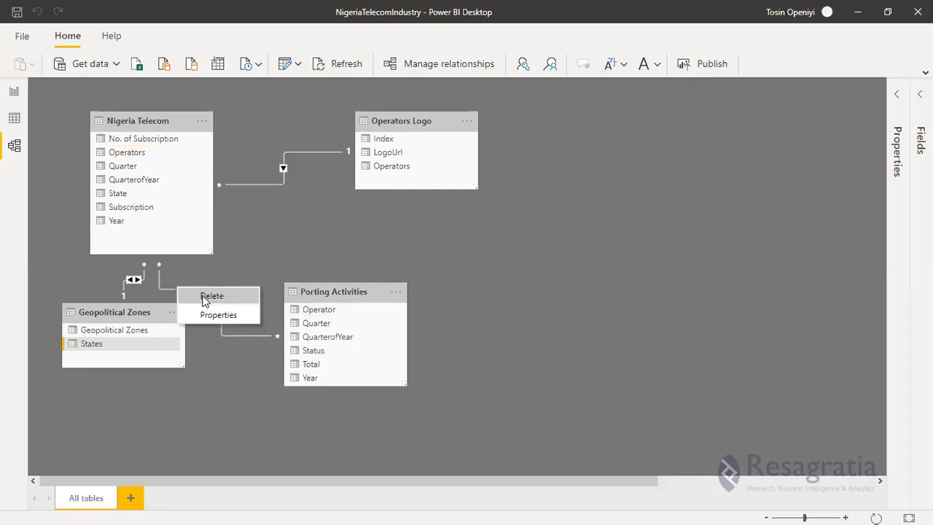
left_click(206, 297)
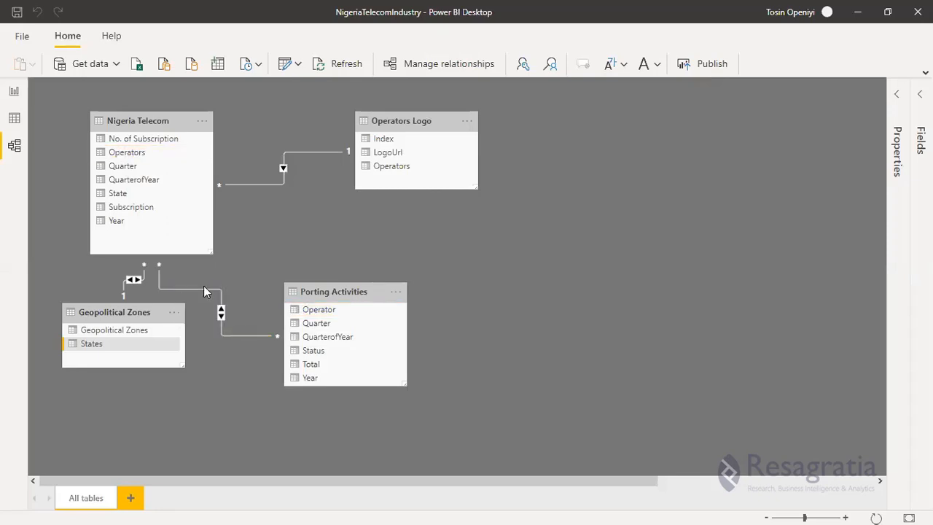
left_click(525, 294)
Review the Geopolitical Zones data, and compare the Operators column in Nigeria Telecom with the Operator column in Porting Activities.
left_click(14, 119)
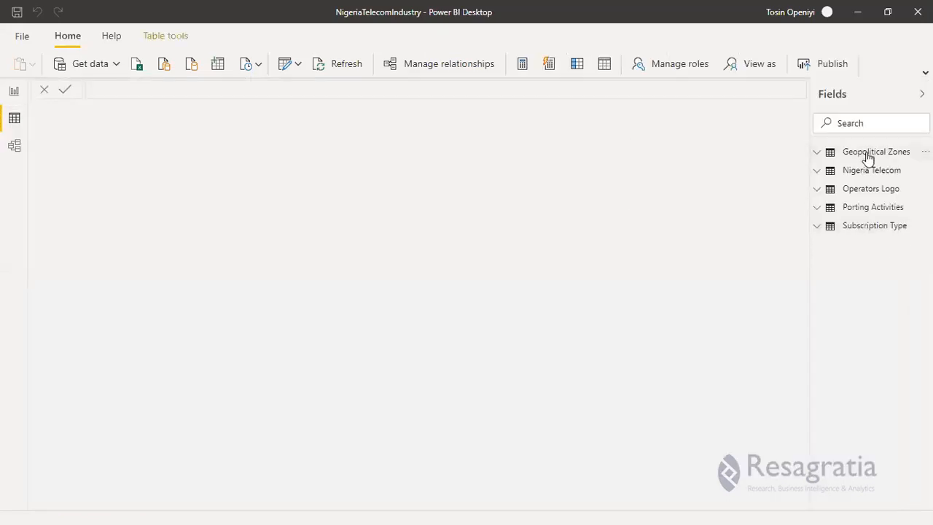
left_click(820, 152)
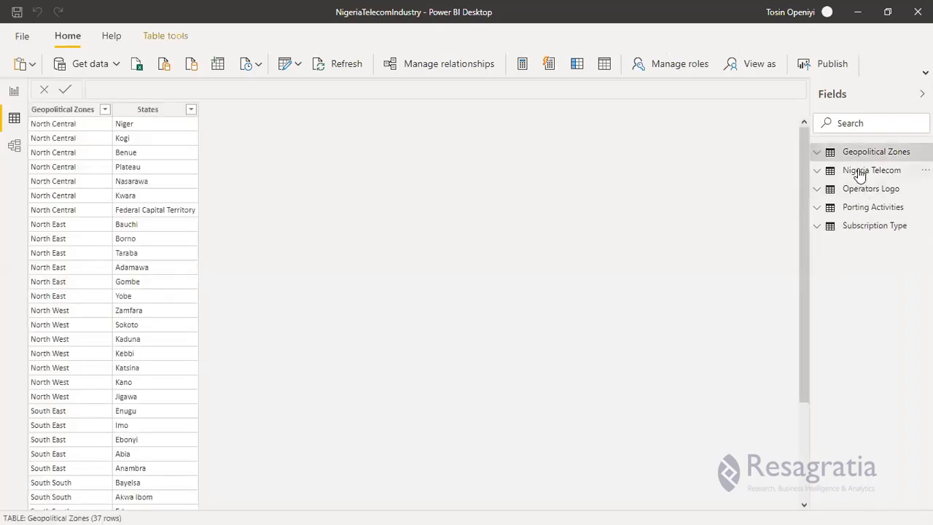
left_click(861, 173)
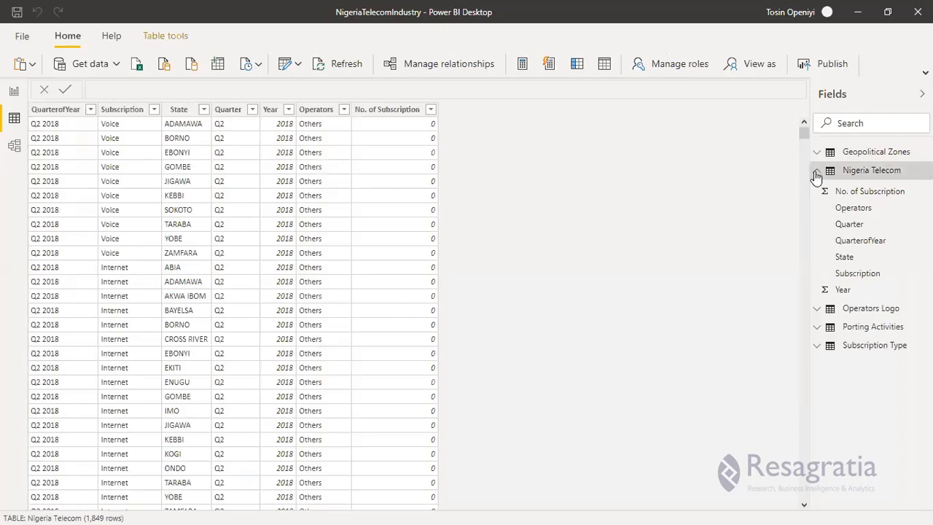
left_click(316, 113)
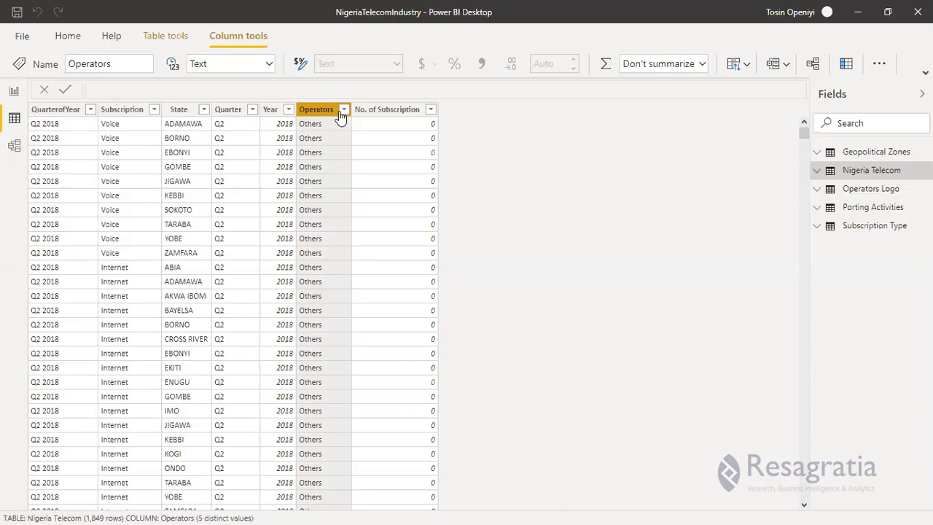
left_click(884, 208)
left_click(884, 209)
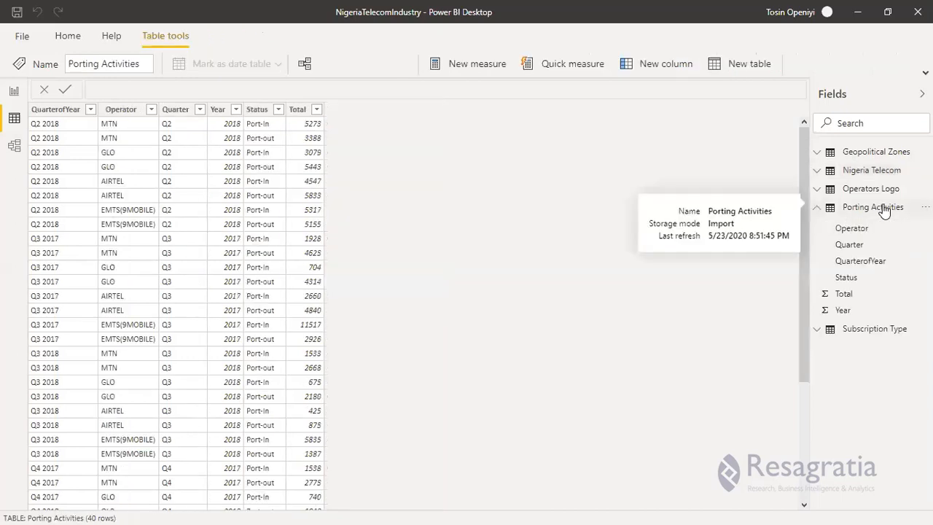
left_click(118, 111)
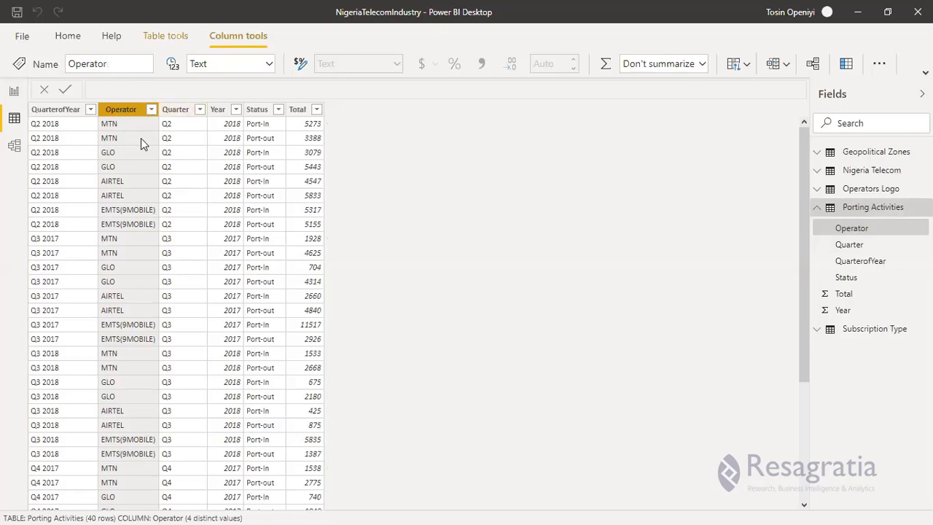
Examine the Operators Logo table and list the distinct values in Nigeria Telecom's Operators column without applying a filter.
left_click(872, 189)
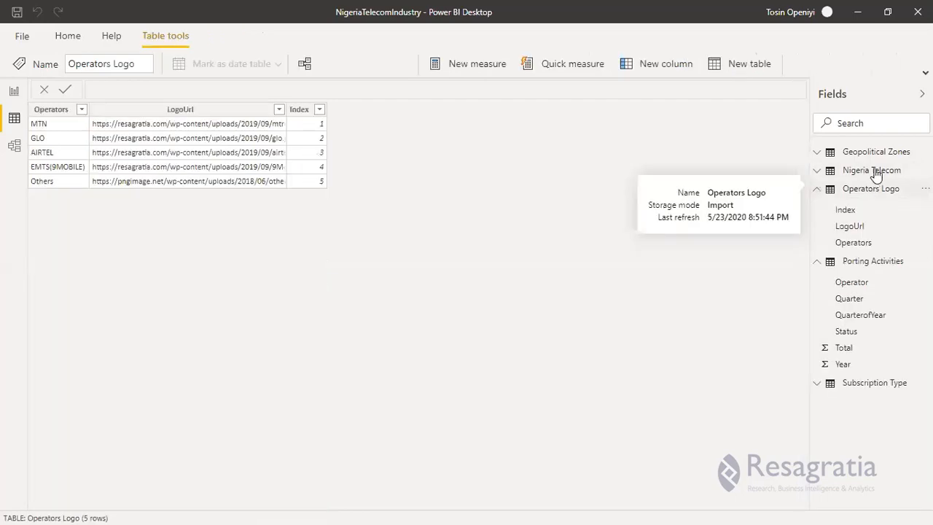
left_click(875, 173)
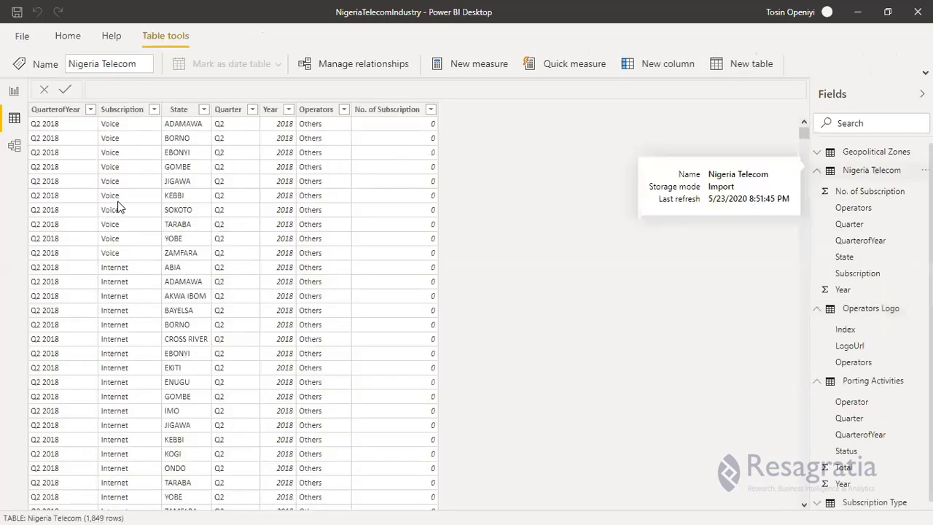
left_click(346, 114)
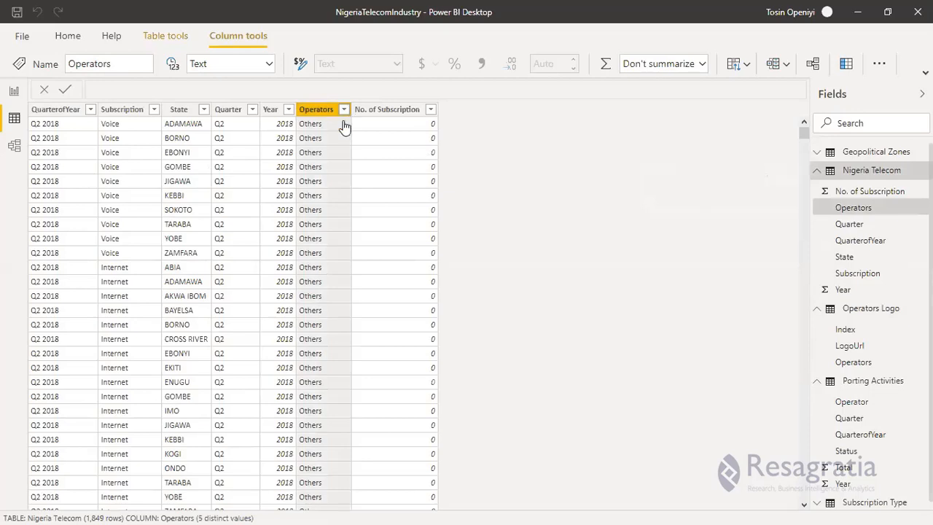
left_click(343, 111)
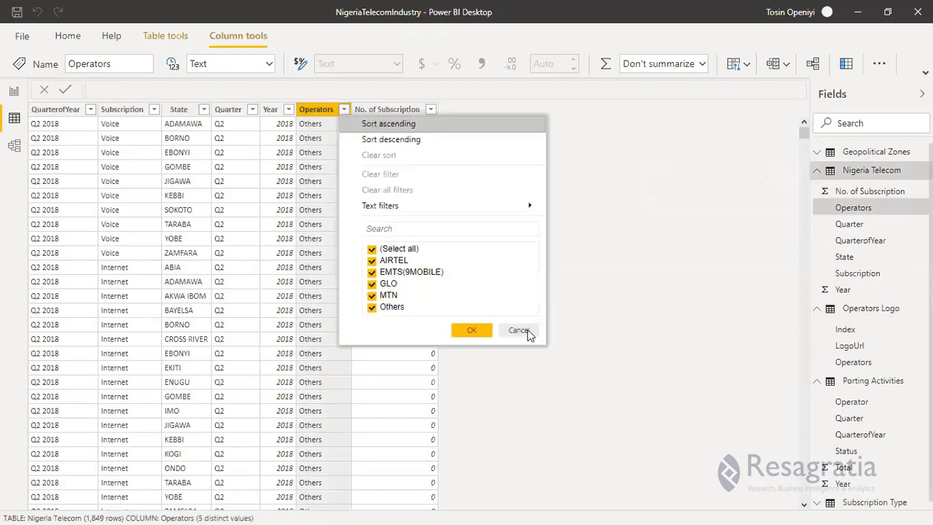
left_click(258, 239)
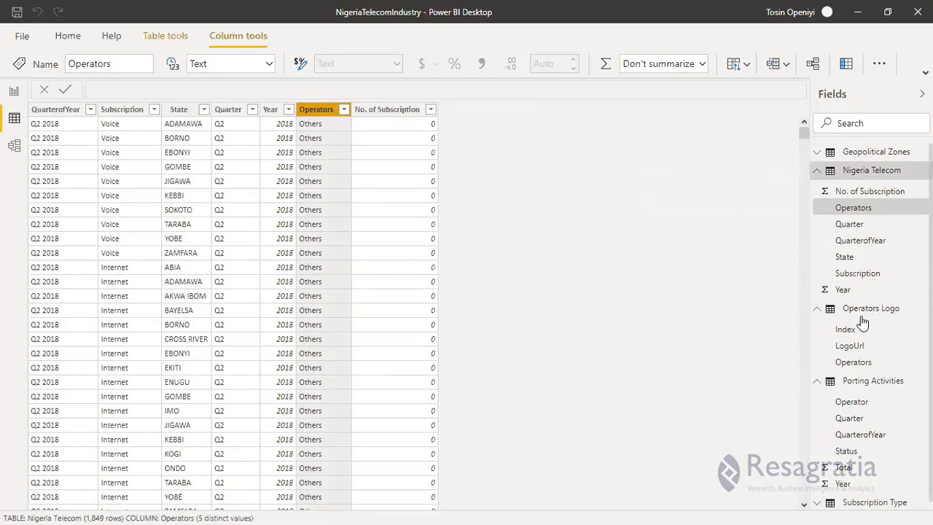
Review the data in Porting Activities, Subscription Type and Operators Logo, collapsing the expanded field lists.
left_click(818, 380)
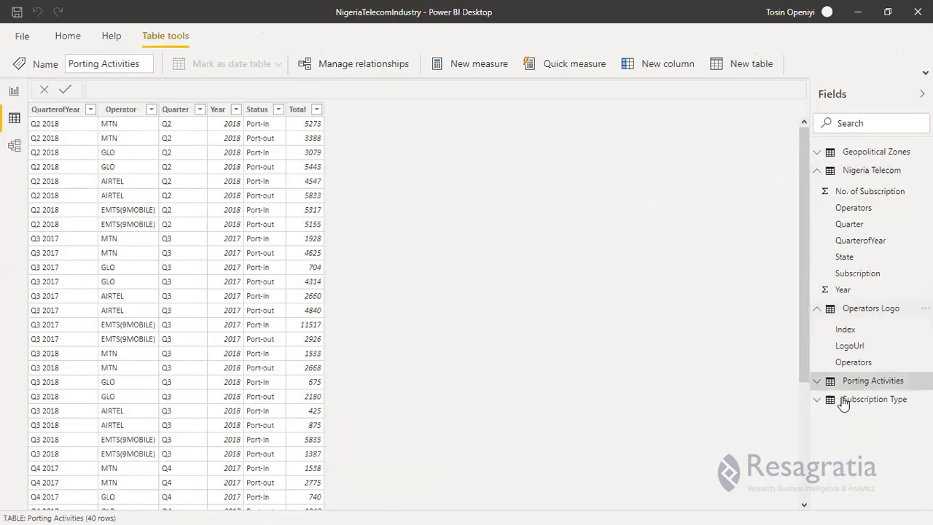
left_click(845, 401)
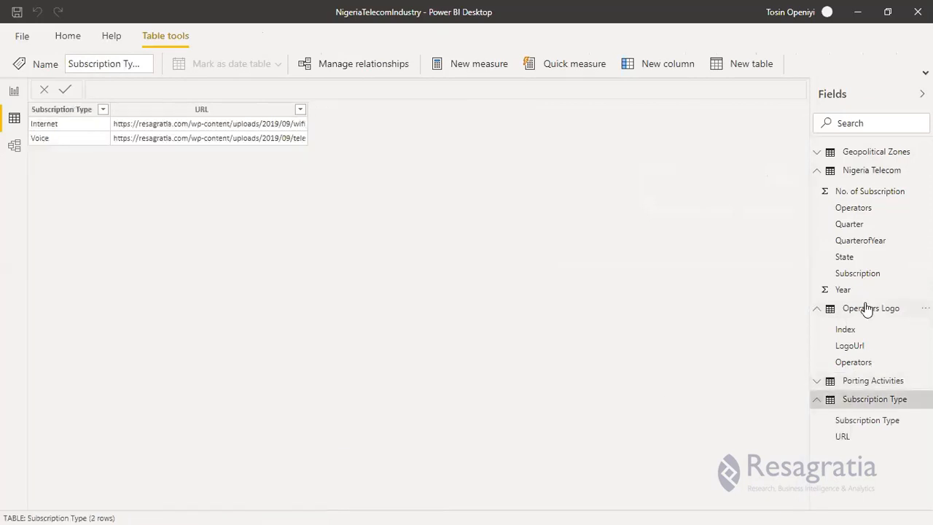
left_click(867, 382)
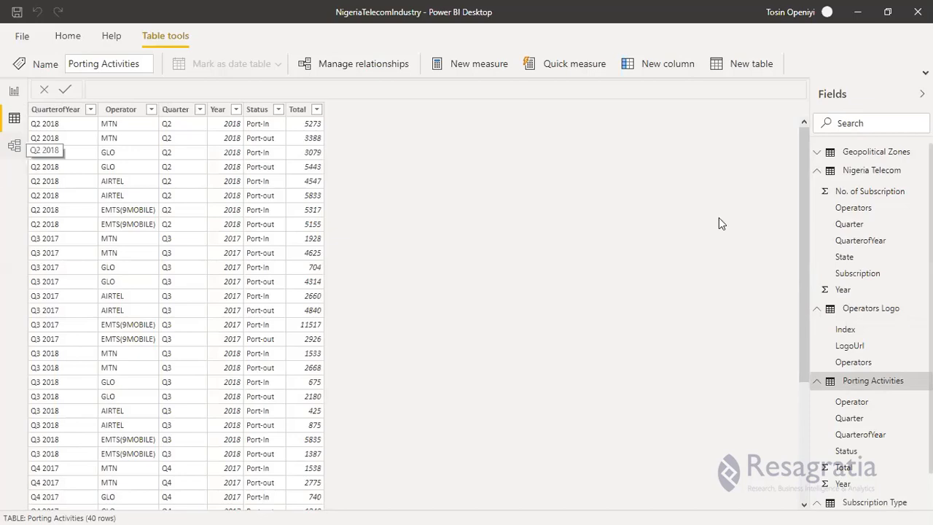
left_click(818, 170)
left_click(818, 189)
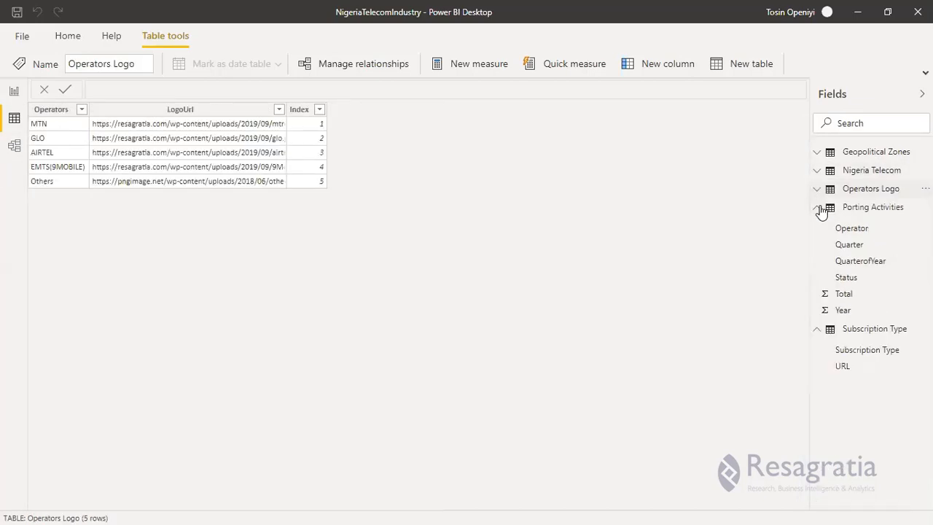
left_click(818, 208)
left_click(817, 227)
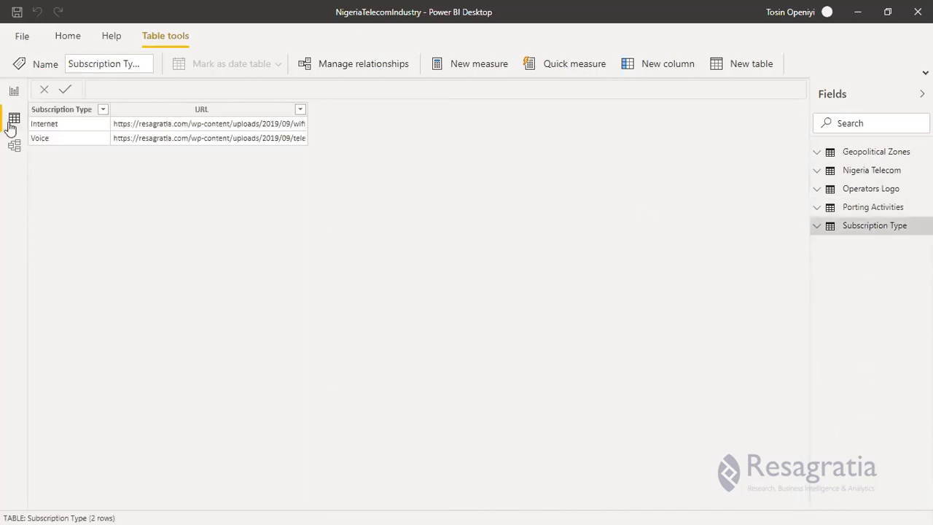
left_click(14, 146)
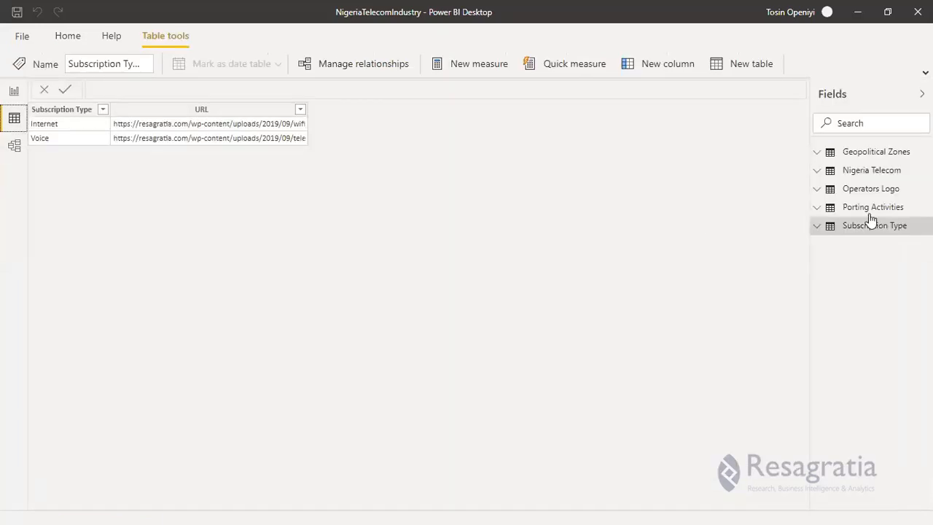
left_click(872, 190)
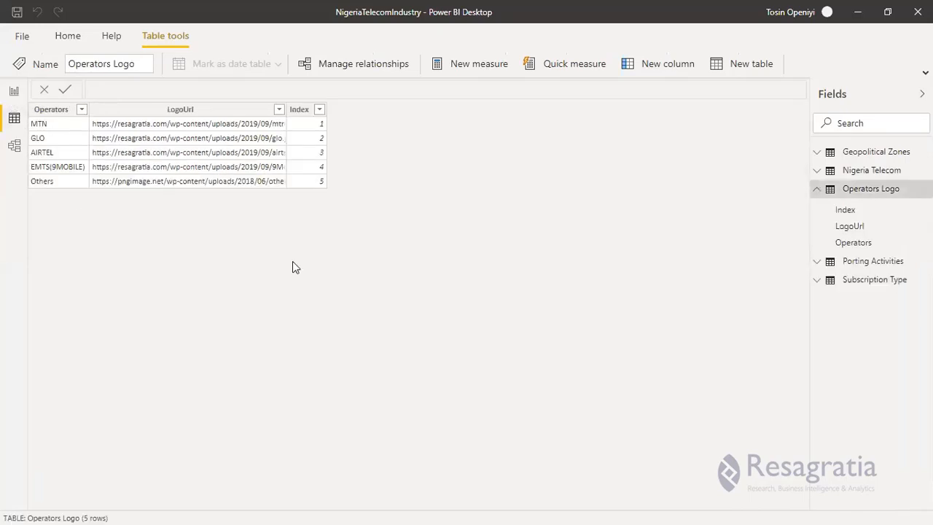
Create an active many-to-many relationship from Operators in Nigeria Telecom to Operator in Porting Activities, cross filter direction Both, after trying the other cardinalities.
left_click(13, 93)
left_click(14, 119)
left_click(12, 146)
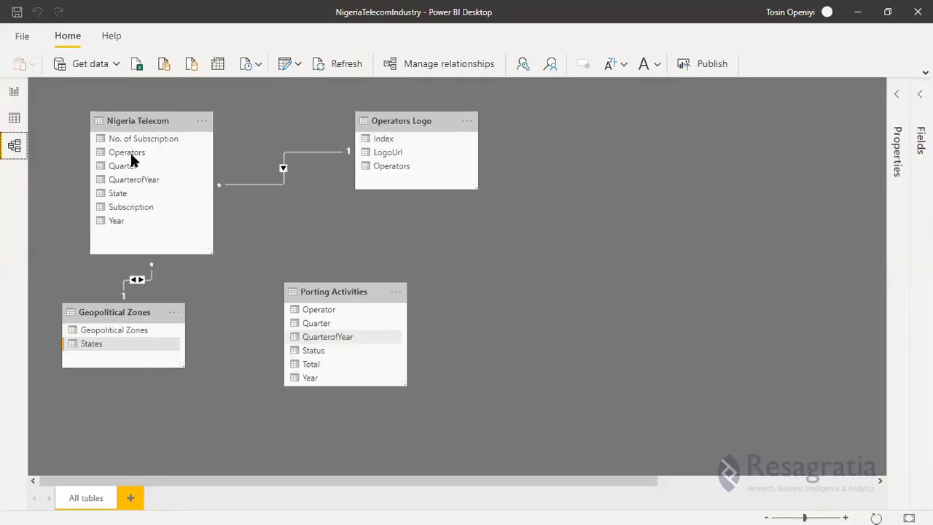
left_click_drag(133, 159, 319, 321)
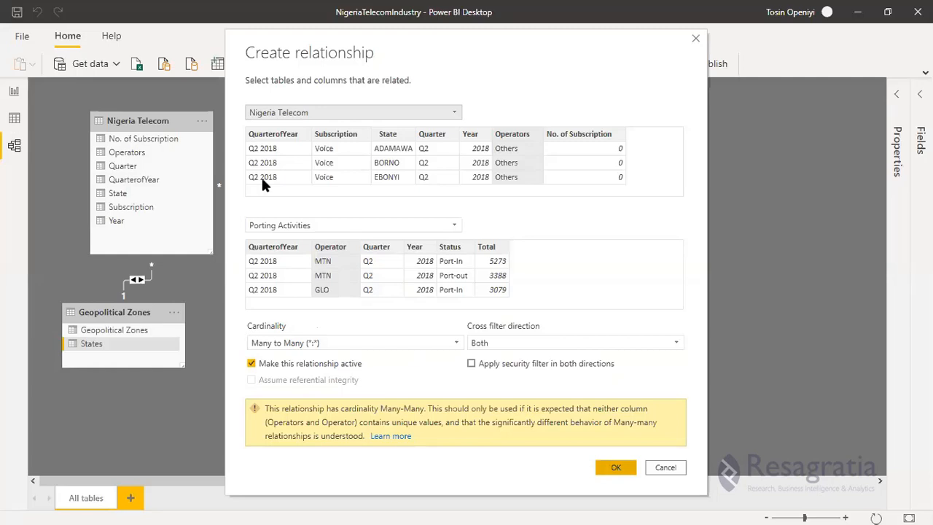
left_click(325, 343)
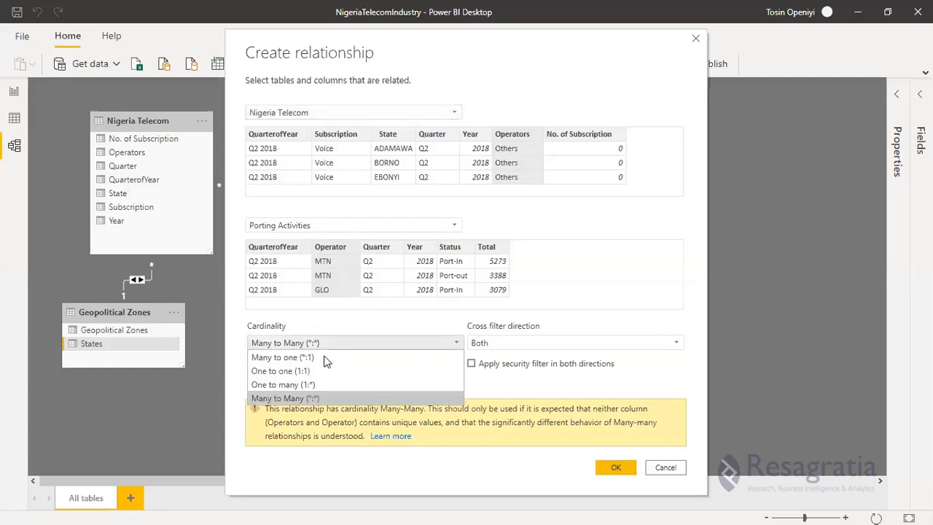
left_click(377, 354)
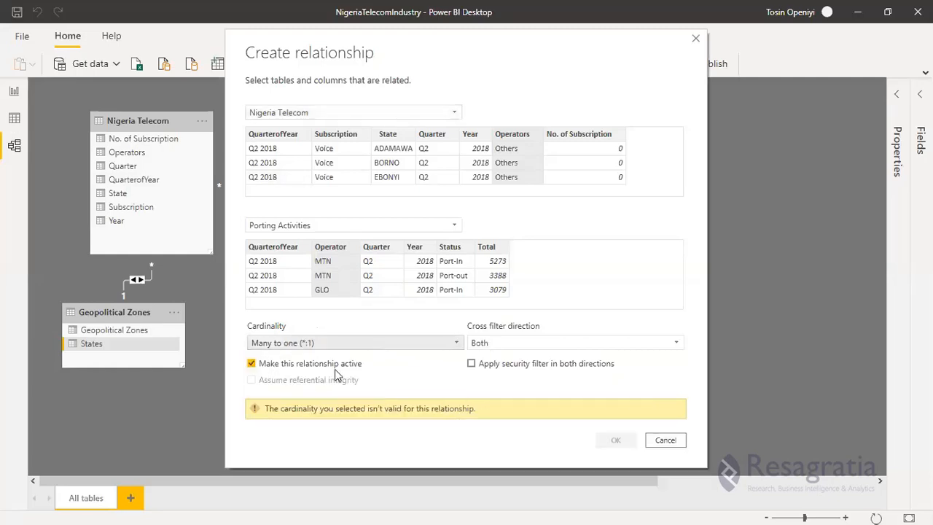
left_click(347, 344)
left_click(317, 377)
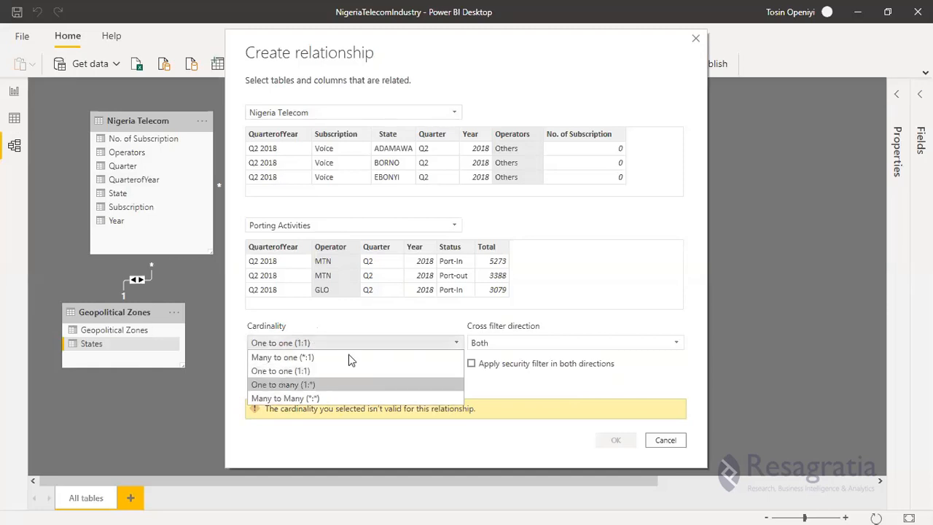
left_click(343, 384)
left_click(349, 342)
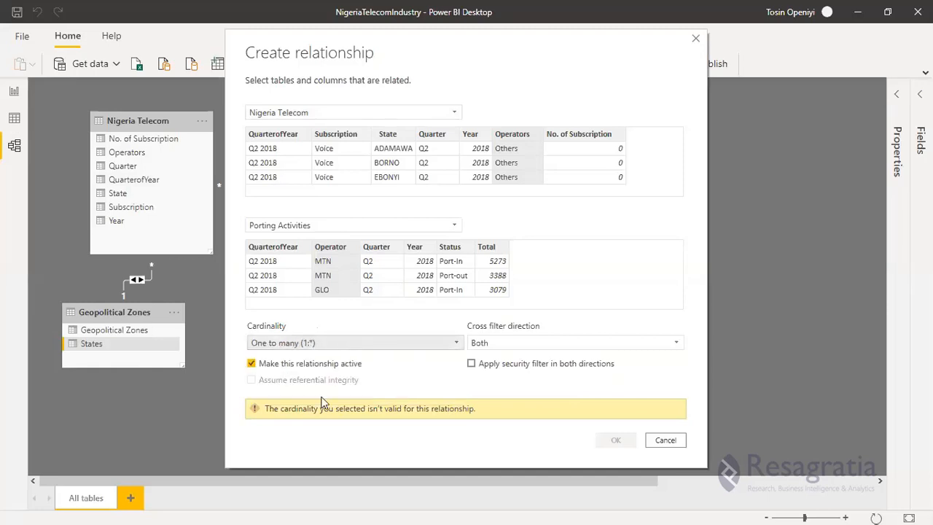
left_click(615, 468)
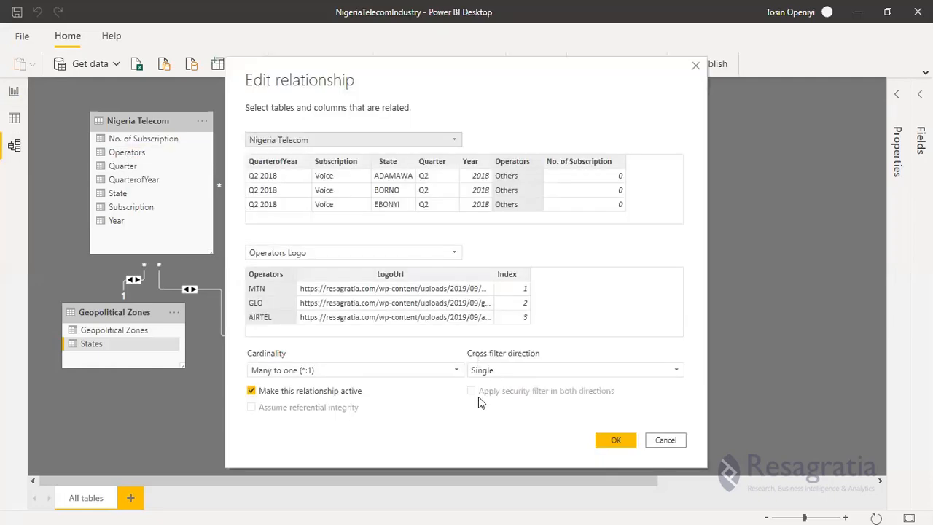
Set the cross filter direction of the Nigeria Telecom–Operators Logo relationship to Both.
left_click(482, 370)
left_click(478, 396)
left_click(620, 441)
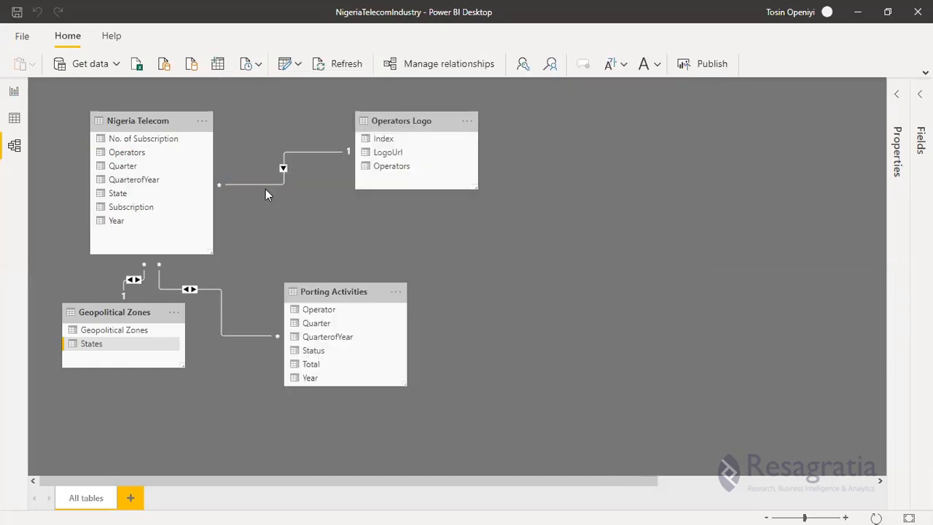
In the report view, set the data category of the LogoUrl column in Operators Logo to Image URL.
left_click(13, 92)
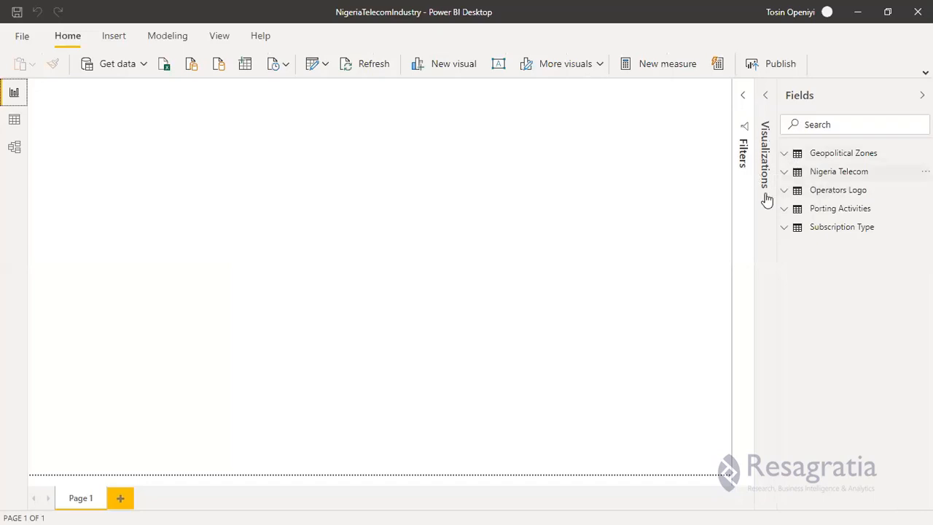
left_click(839, 189)
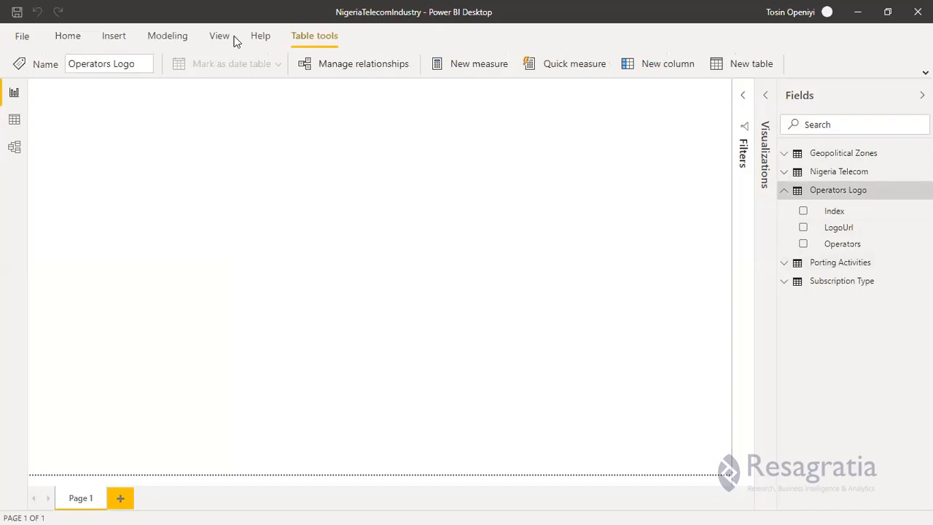
left_click(186, 42)
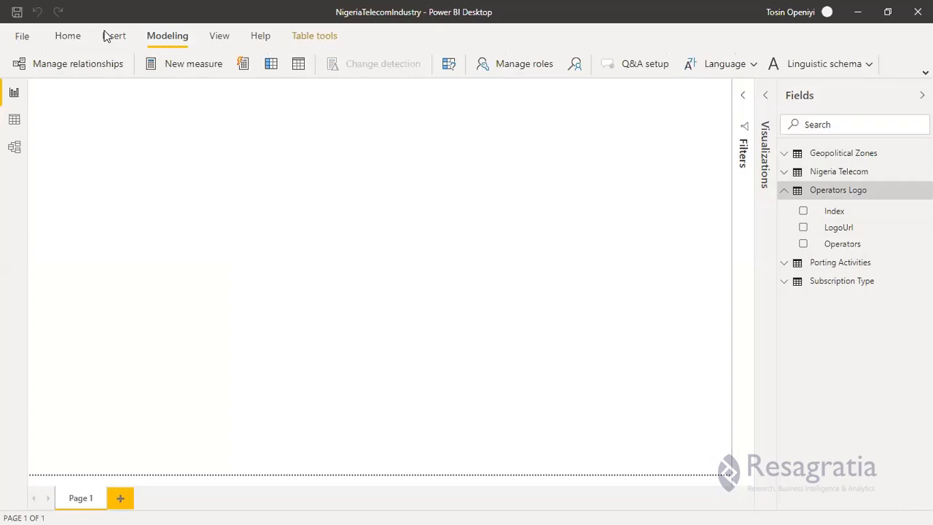
left_click(858, 220)
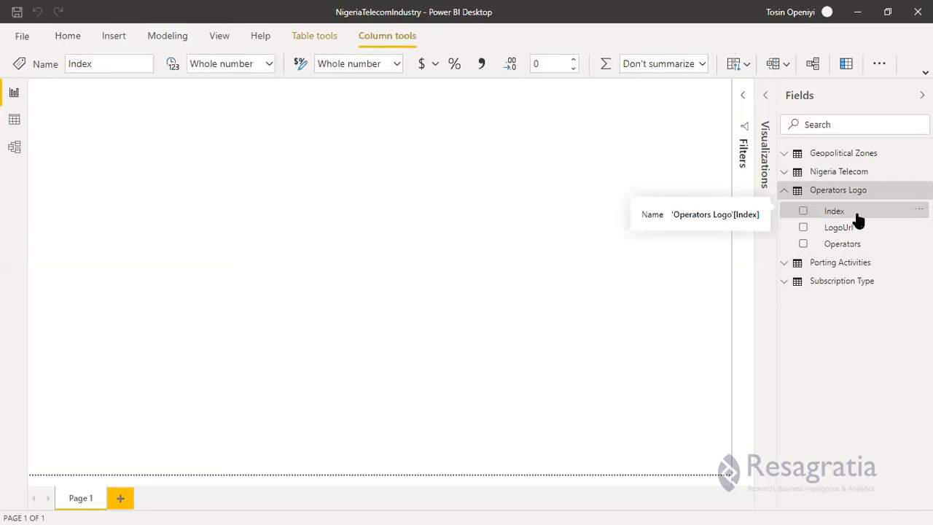
left_click(883, 61)
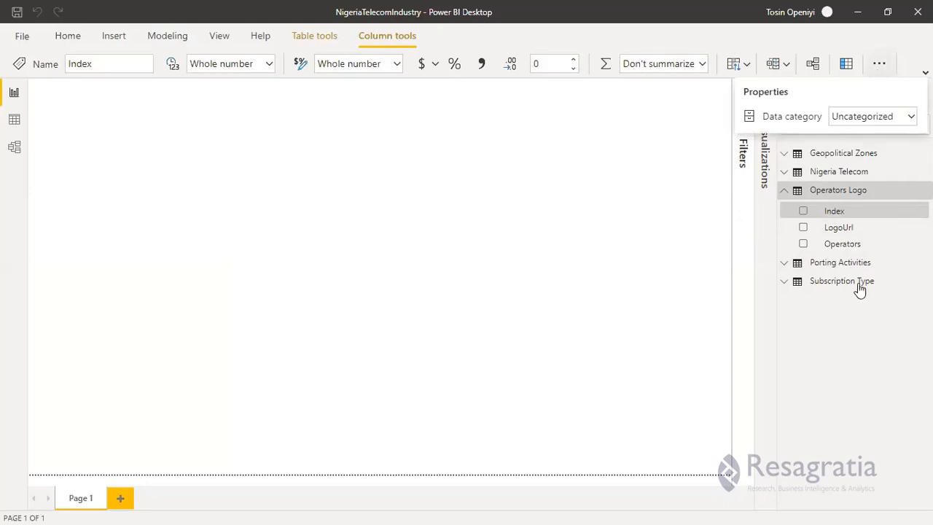
left_click(877, 66)
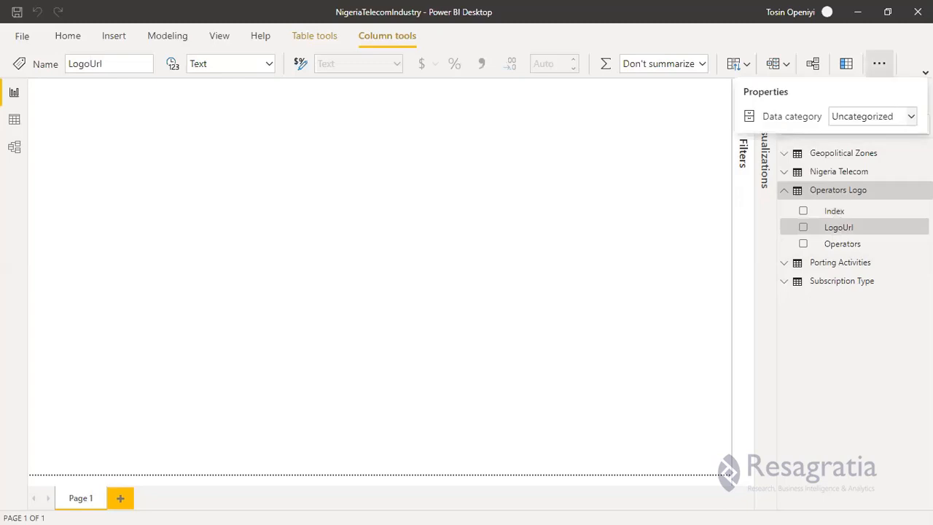
left_click(911, 116)
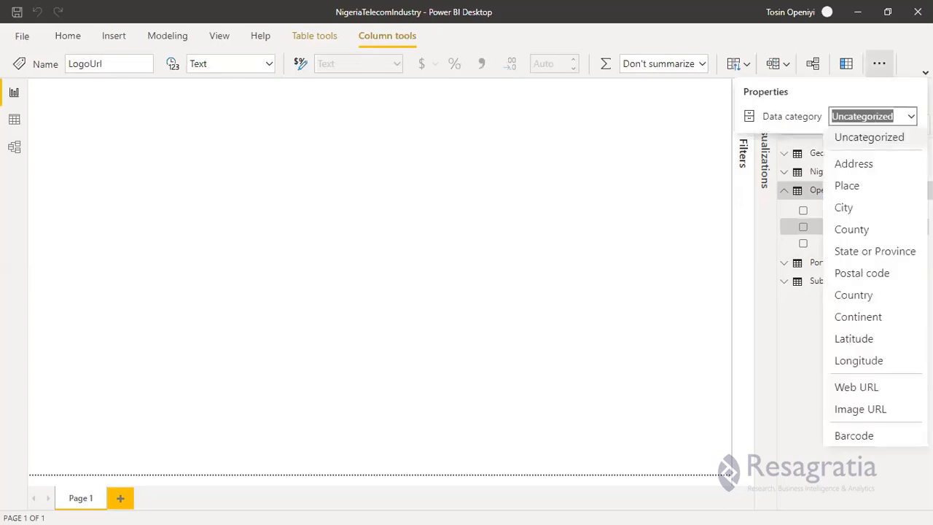
left_click(868, 410)
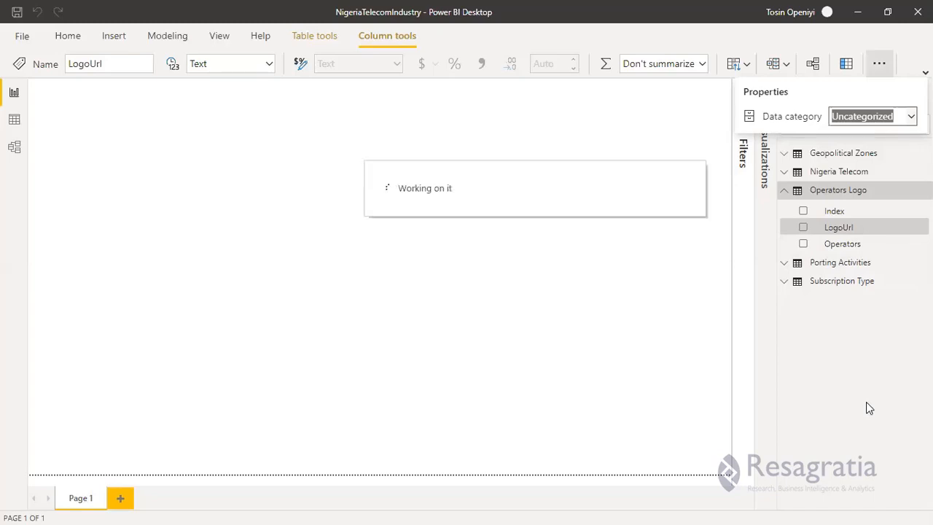
Set the data category of the URL column in Subscription Type to Image URL, collapsing the Operators Logo fields.
left_click(791, 268)
left_click(791, 266)
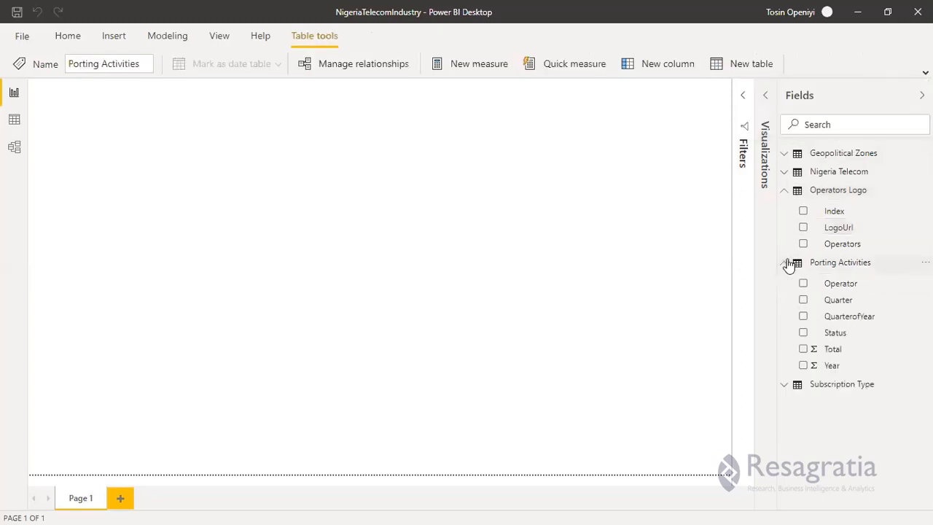
left_click(786, 173)
left_click(787, 177)
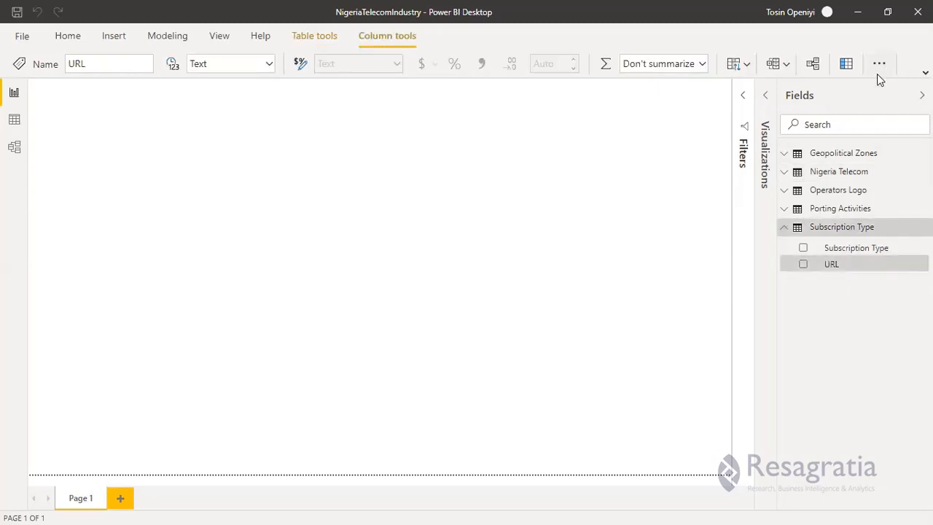
left_click(877, 72)
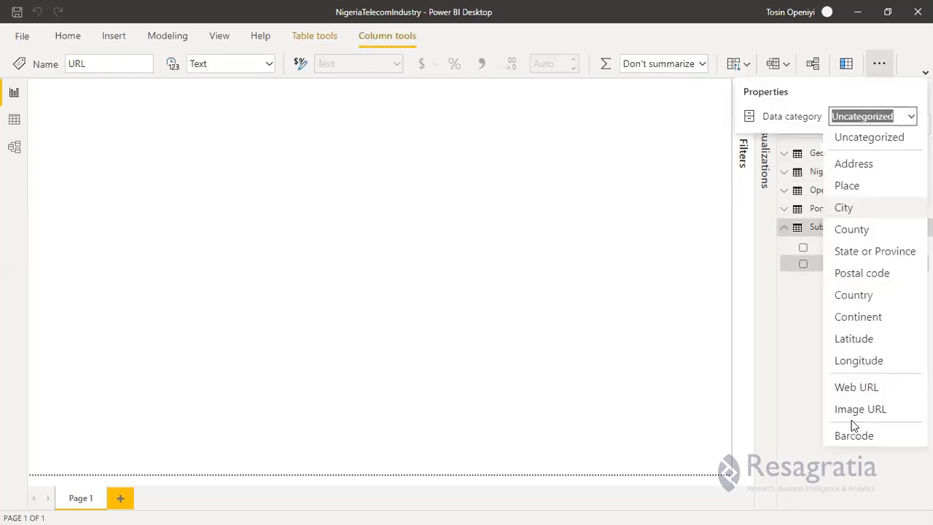
left_click(852, 414)
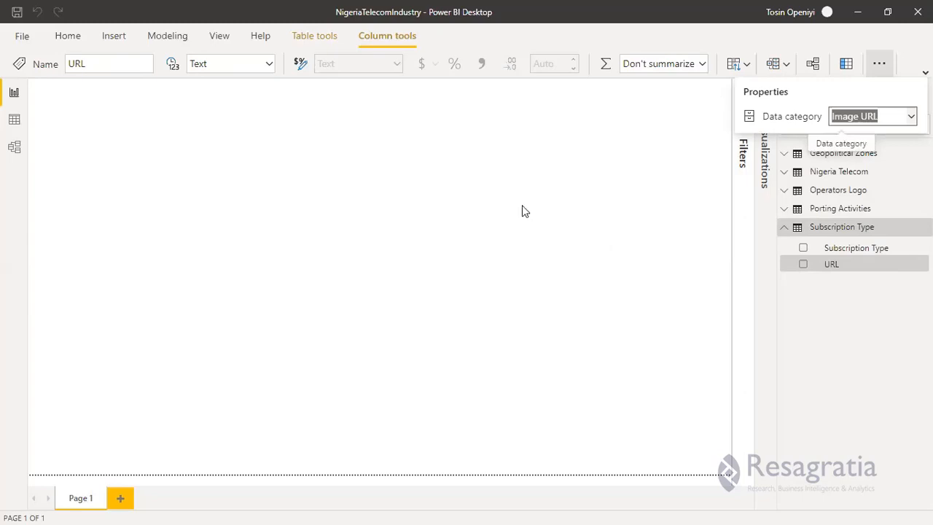
left_click(894, 254)
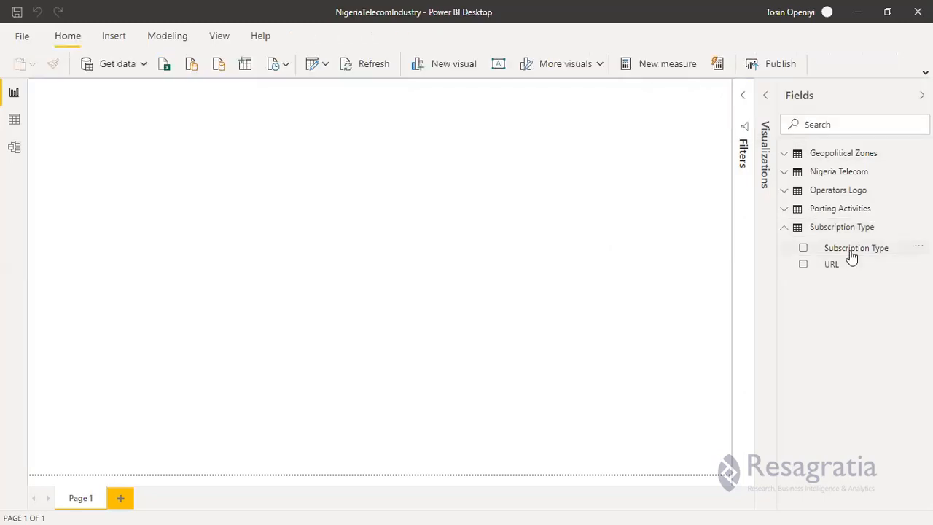
Place a table visual with Subscription Type and URL on the page and resize it to fit the icons.
left_click_drag(852, 254, 282, 183)
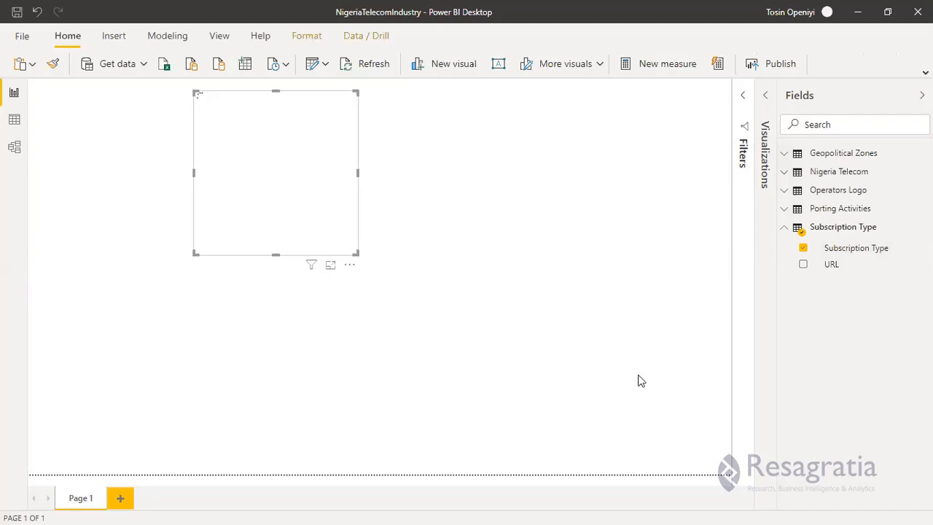
left_click(855, 267)
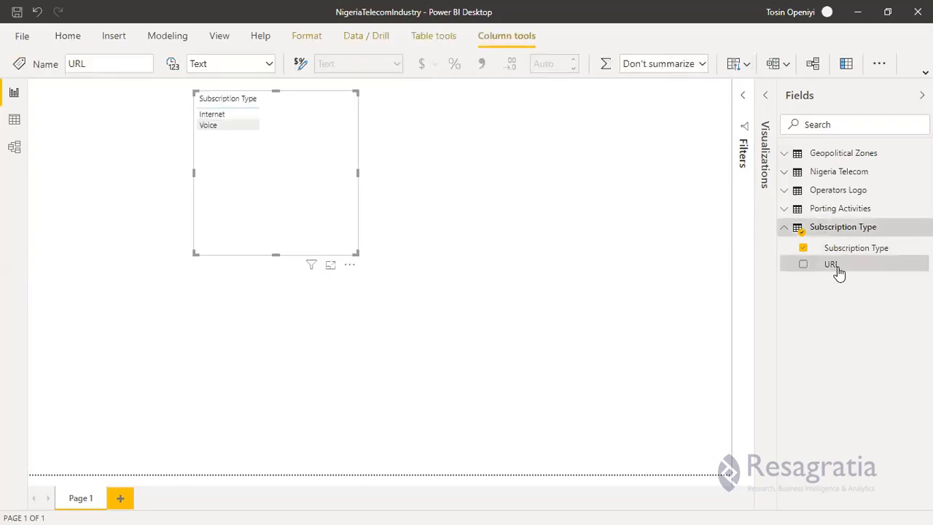
left_click_drag(838, 271, 335, 124)
left_click_drag(355, 256, 393, 196)
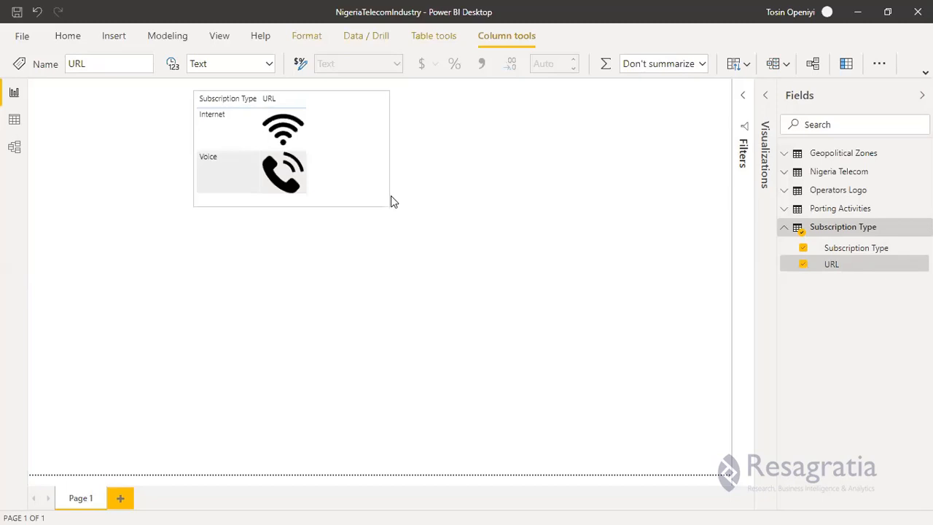
left_click(235, 142)
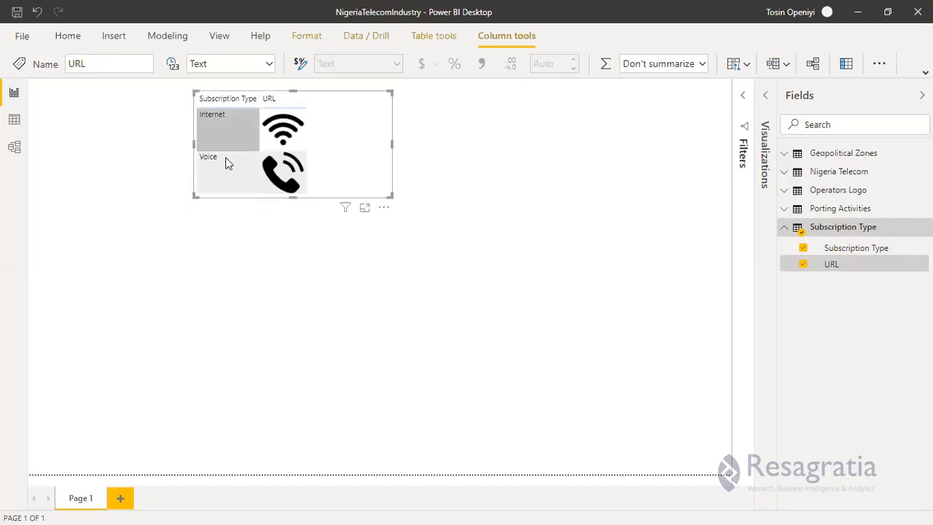
left_click(226, 164)
left_click(305, 154)
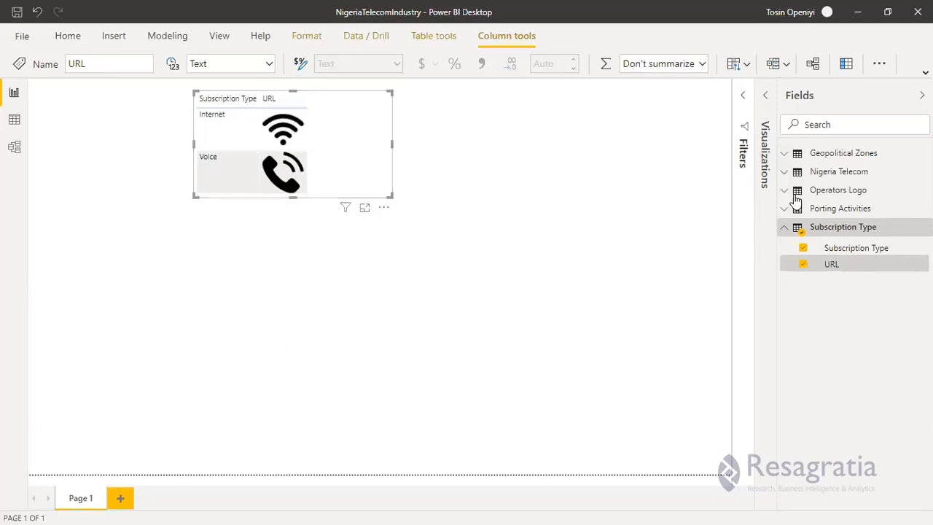
Place a second table visual with Operators and LogoUrl below the first and resize it to fit all the logos.
left_click(839, 189)
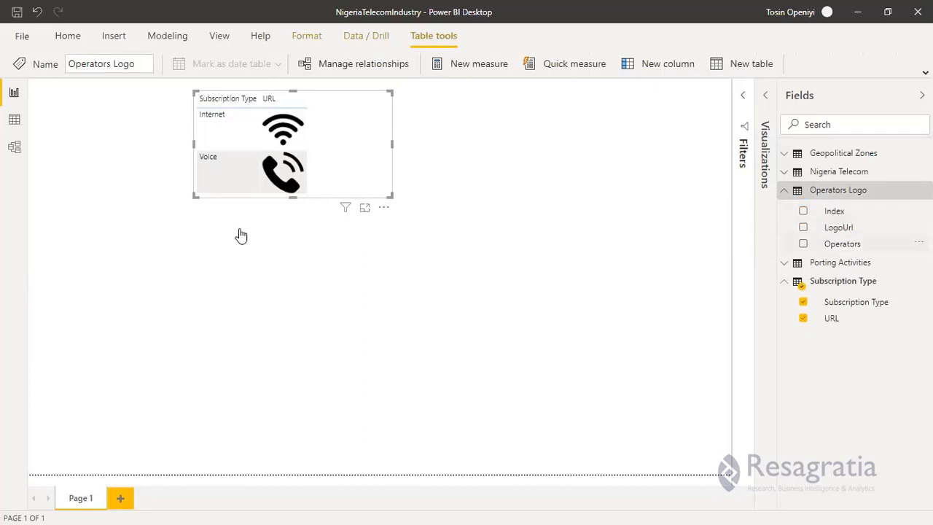
left_click_drag(843, 244, 241, 236)
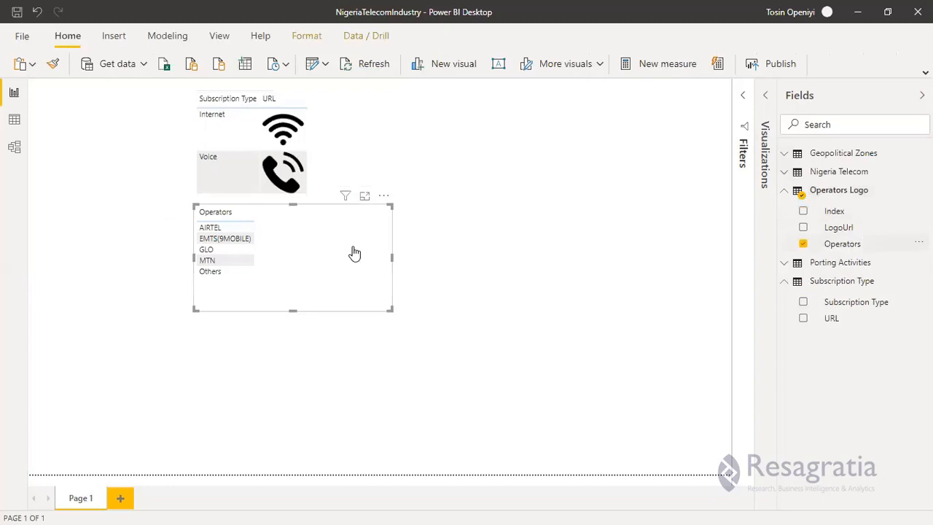
left_click_drag(354, 254, 345, 221)
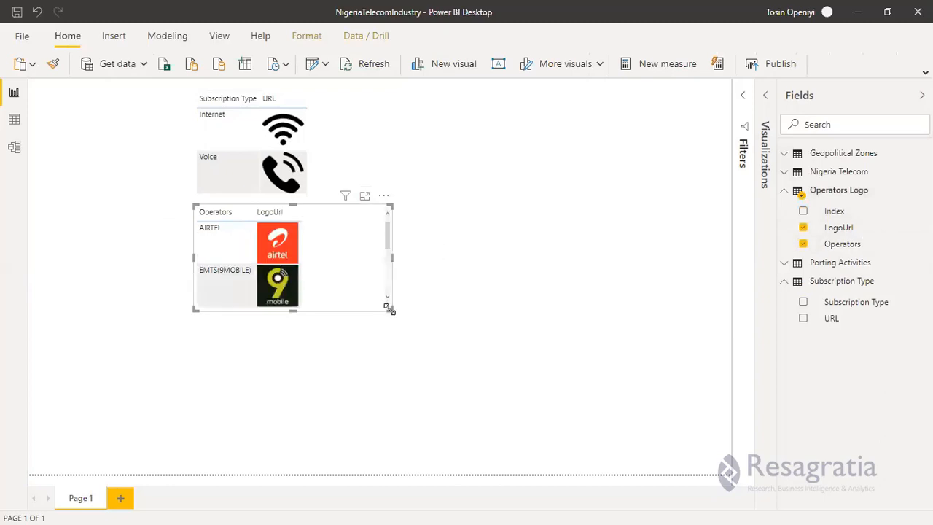
left_click_drag(410, 455, 409, 453)
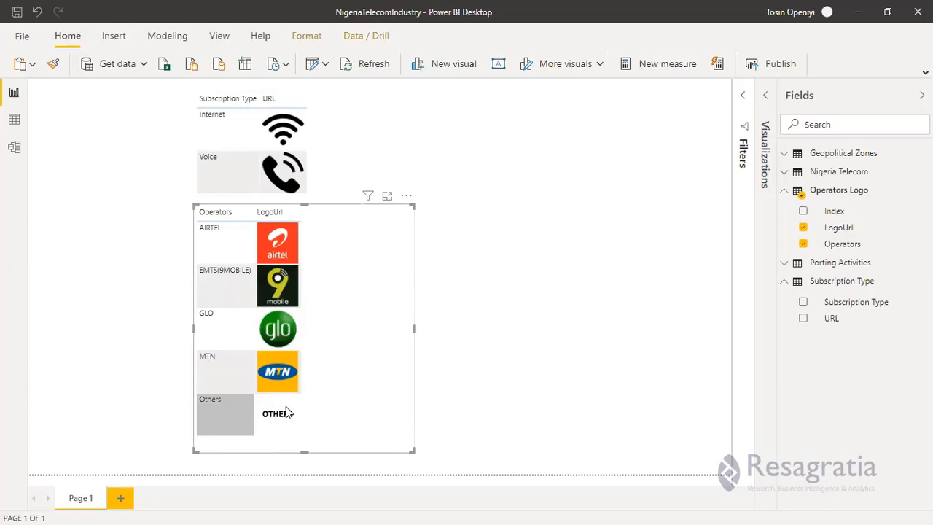
left_click(291, 410)
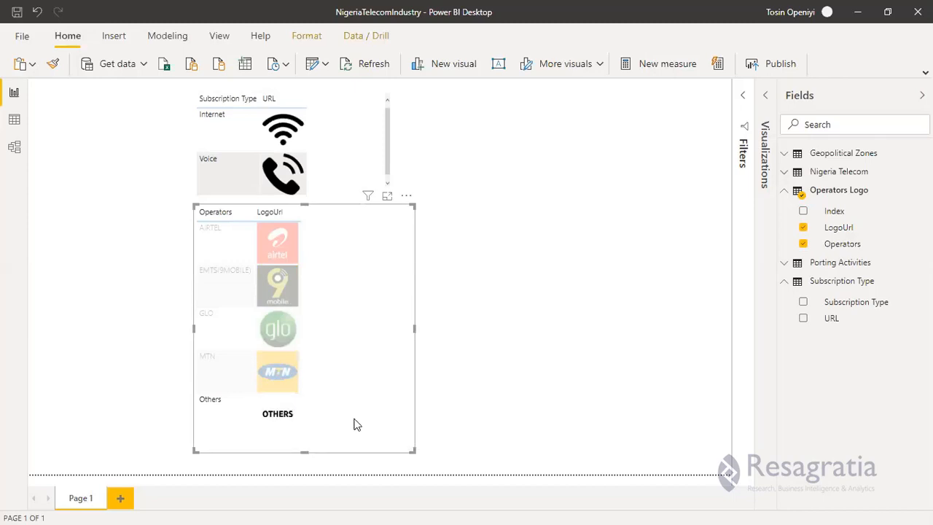
key("Up")
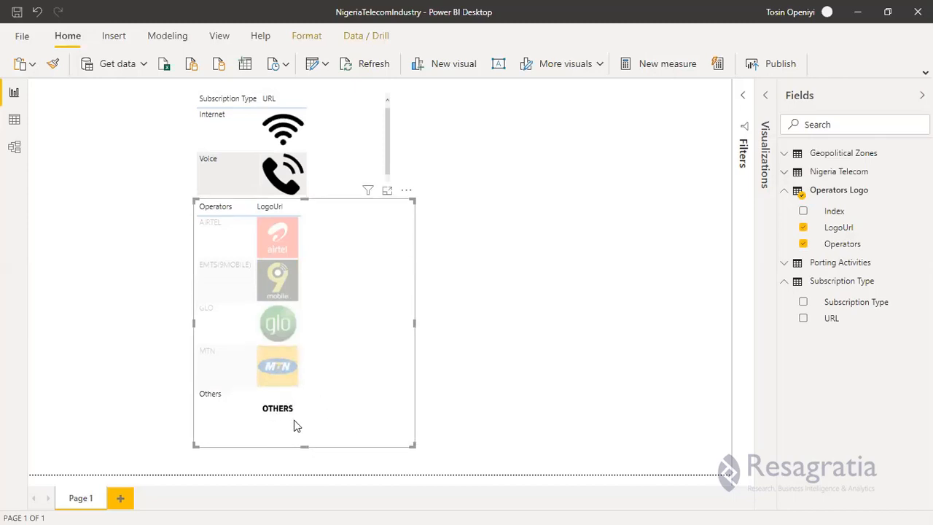
left_click(297, 426)
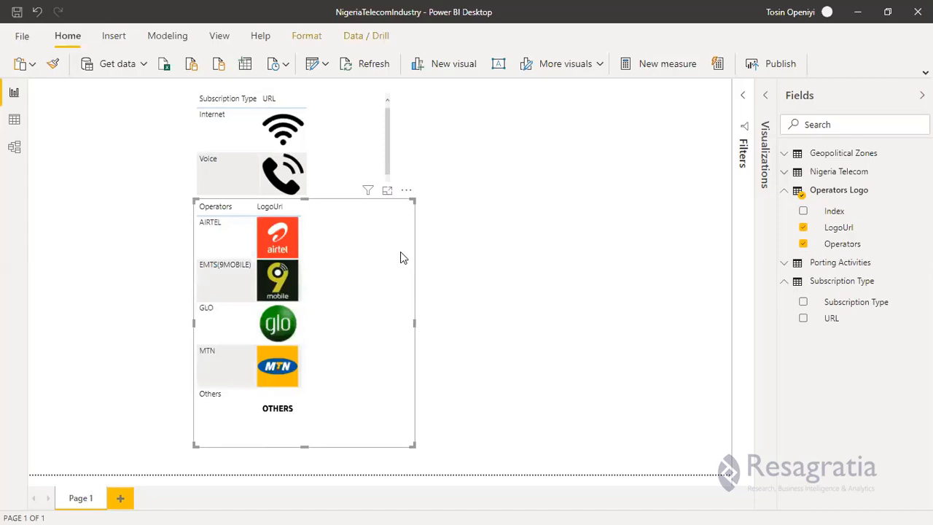
left_click(414, 323)
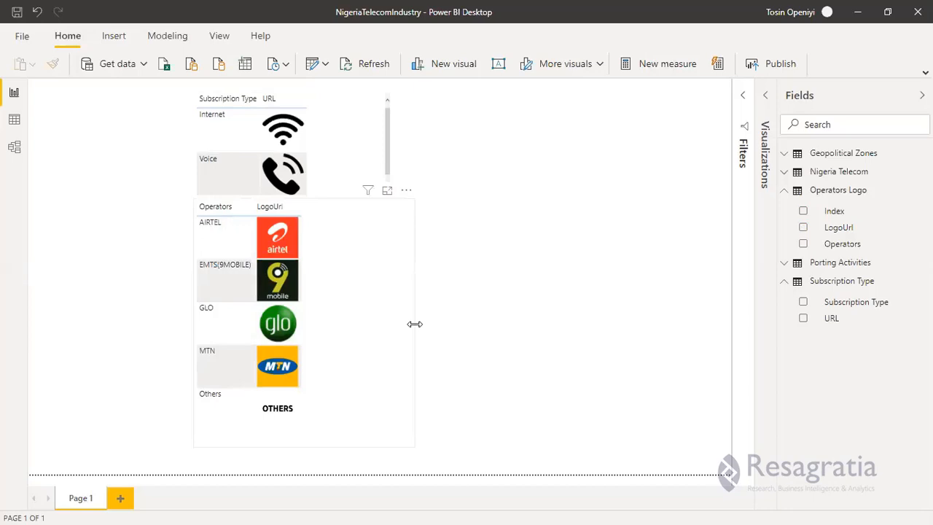
left_click_drag(415, 324, 391, 326)
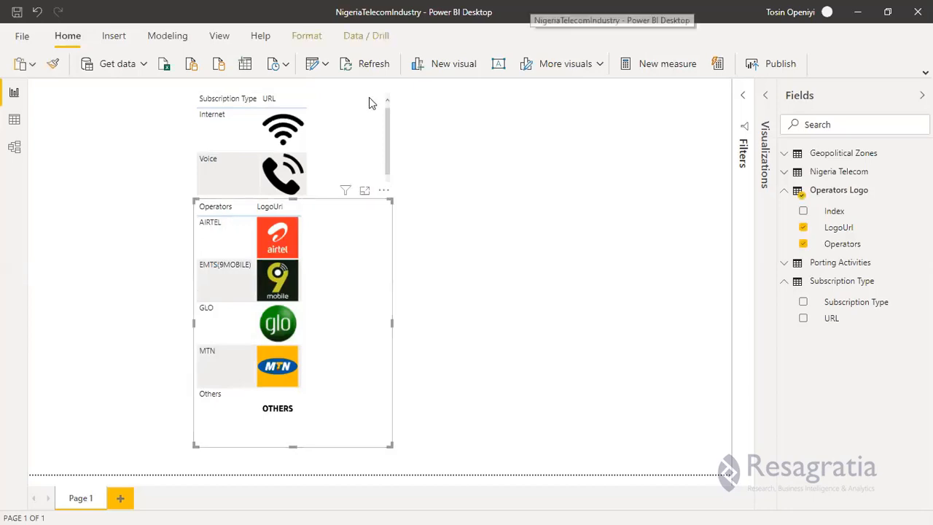
Delete the Subscription Type and Operators Logo table visuals from the page.
left_click(211, 151)
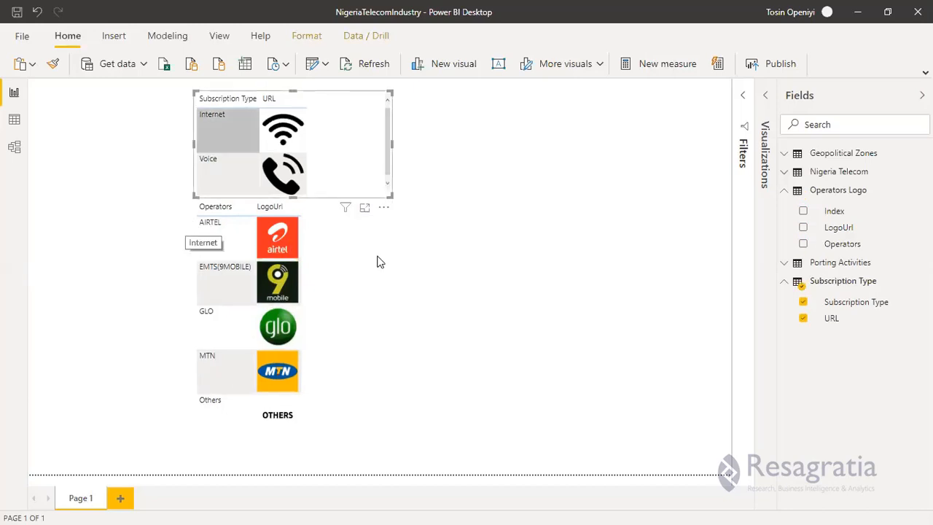
left_click(338, 109)
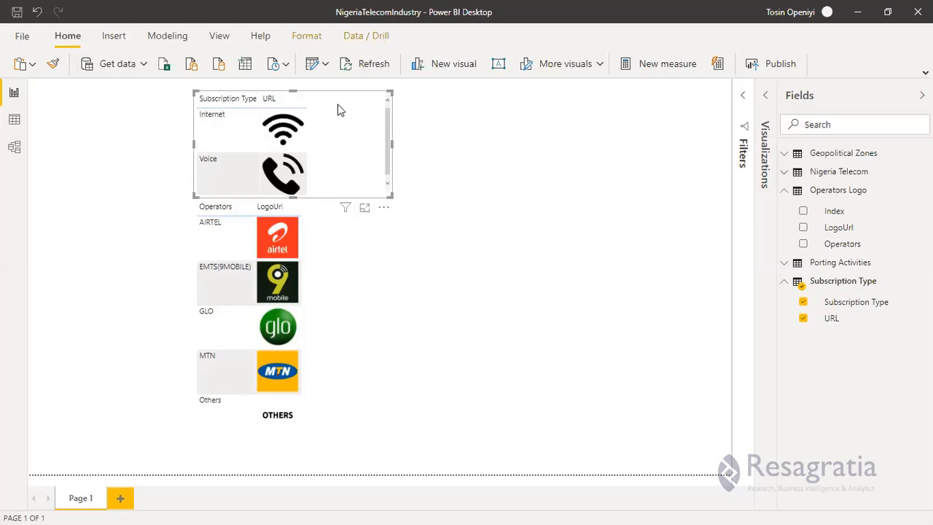
key("Delete")
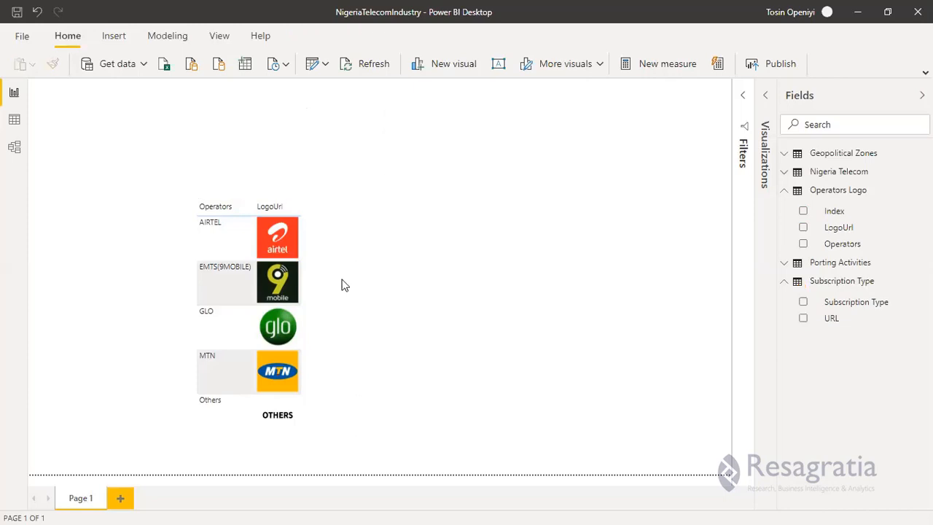
left_click(279, 341)
key("Delete")
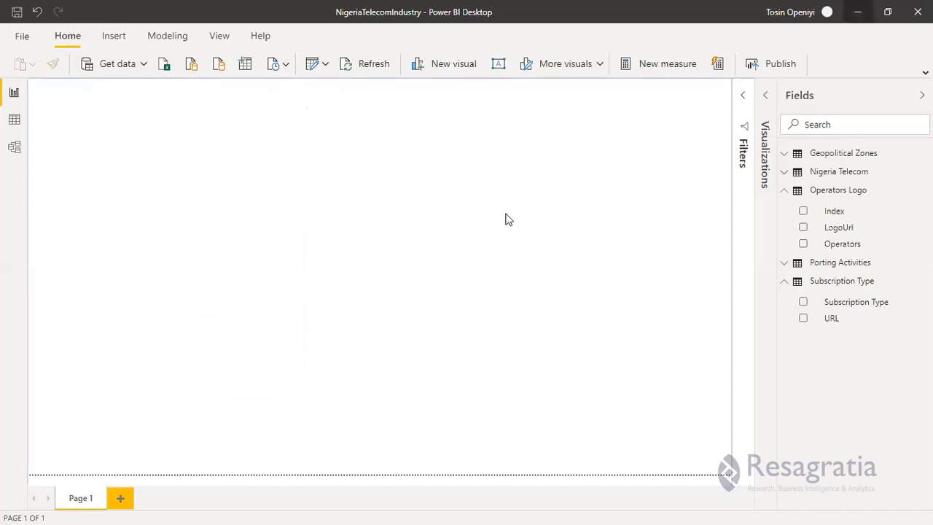
Look over the Geopolitical Zones fields and collapse the Operators Logo and Subscription Type field lists.
left_click(788, 191)
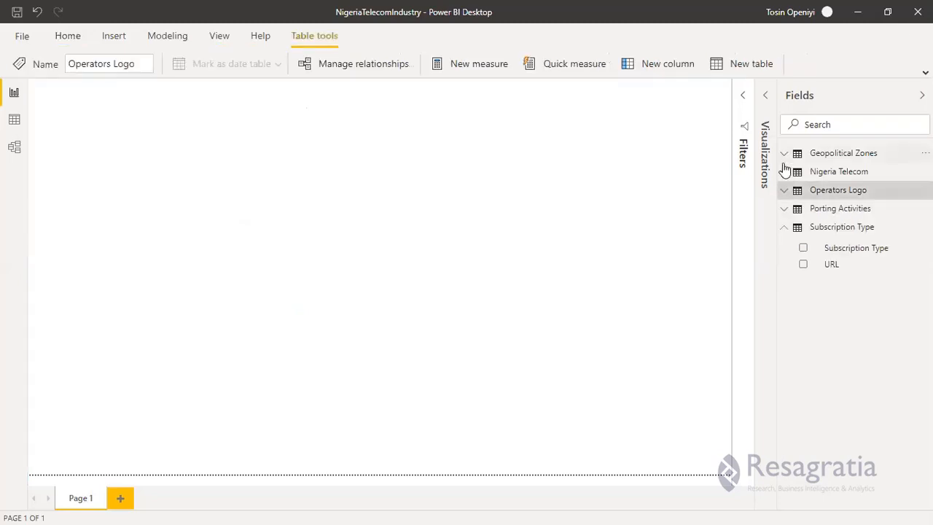
left_click(785, 155)
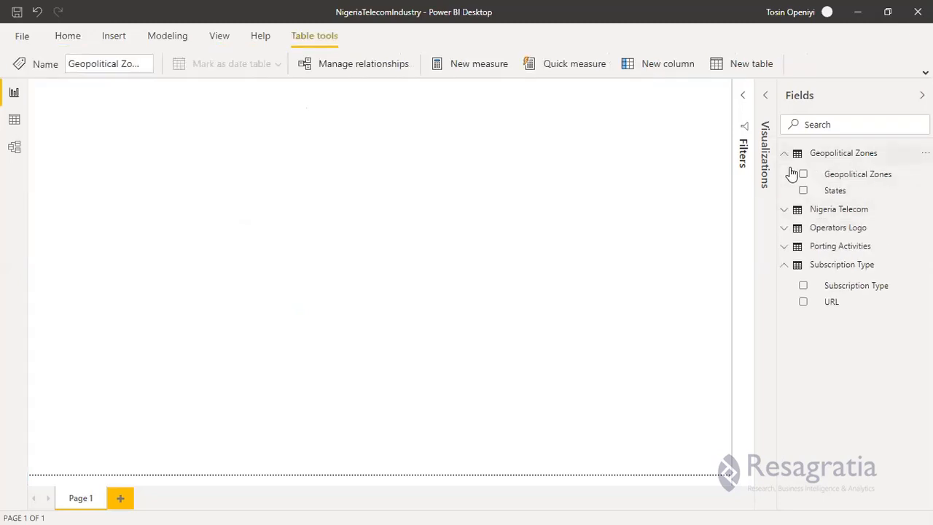
left_click(786, 154)
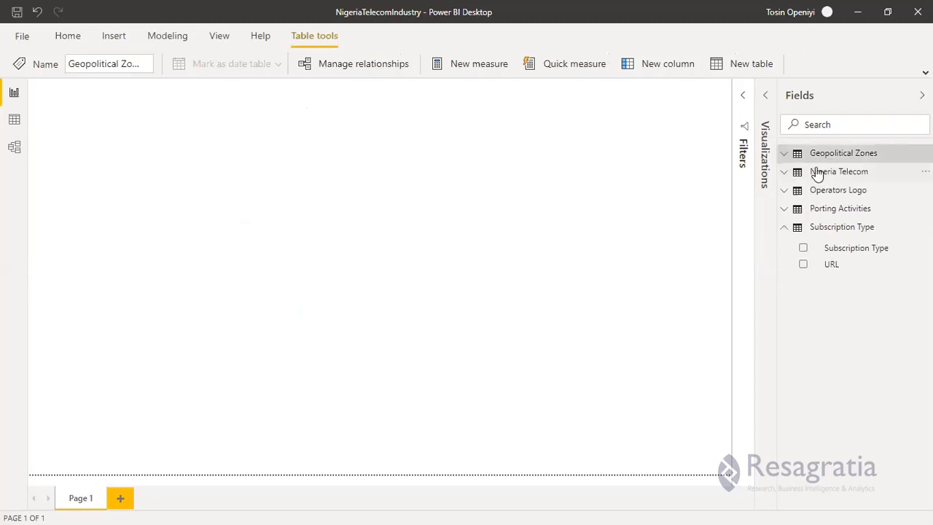
left_click(784, 231)
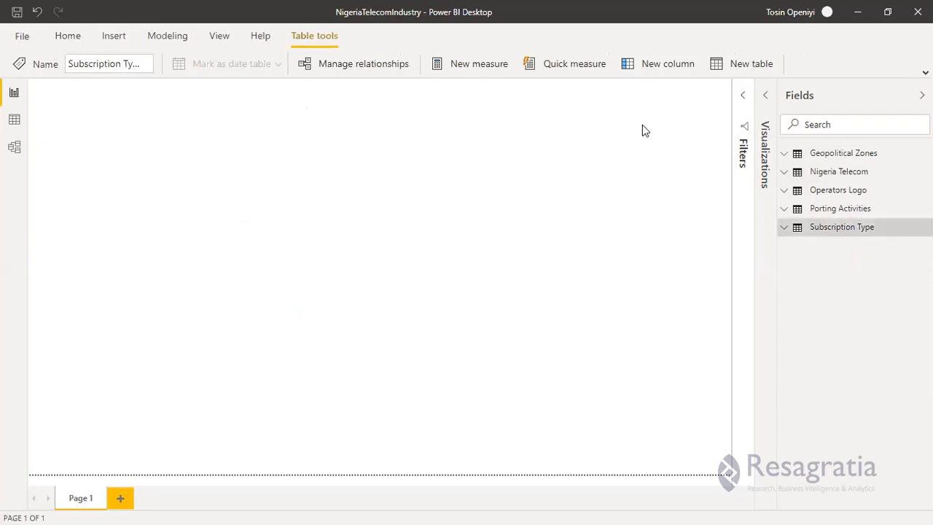
left_click(786, 154)
left_click(785, 153)
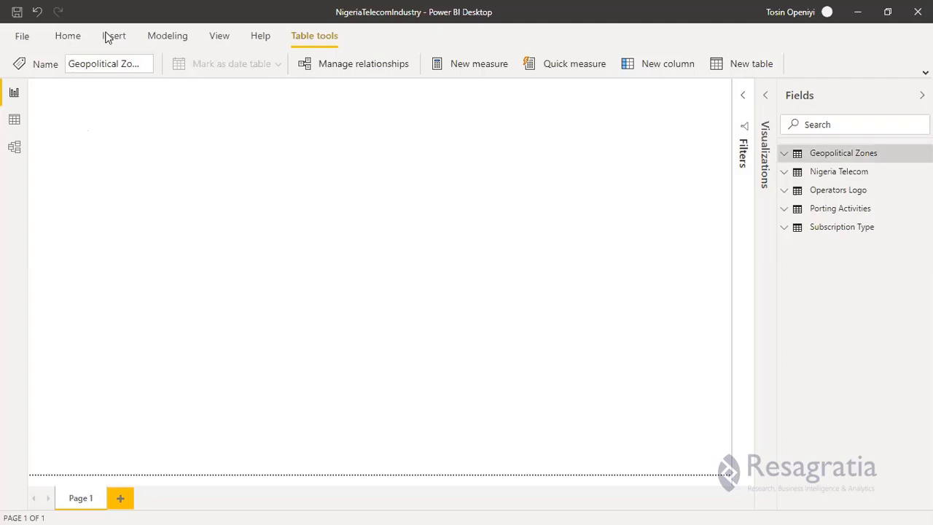
Create and load a new blank table named Measure Table.
left_click(68, 40)
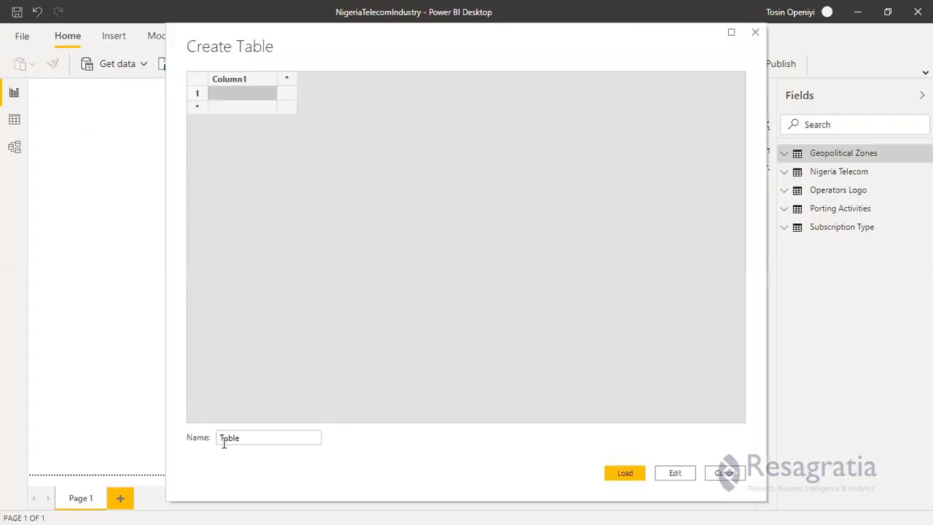
left_click(223, 440)
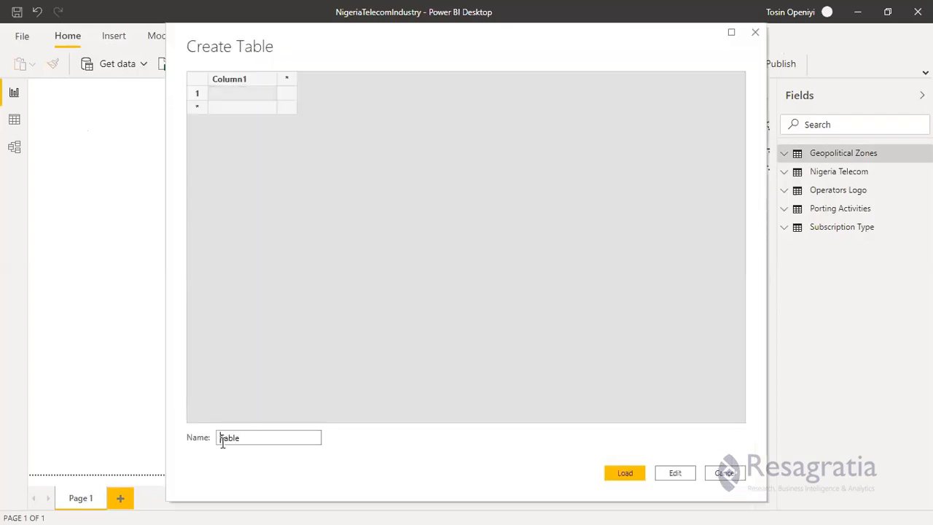
type("Measure")
key("Return")
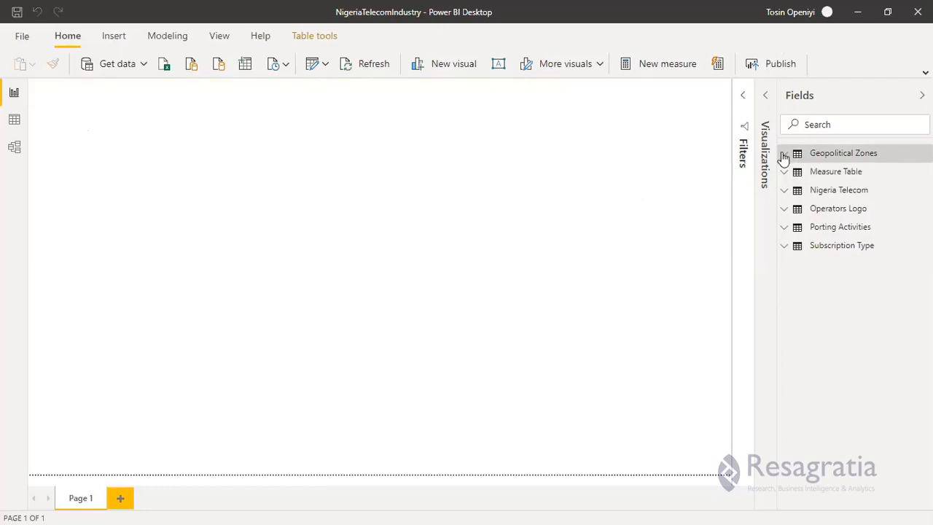
Start a new measure named Total Subscriptions in the Measure Table.
left_click(818, 175)
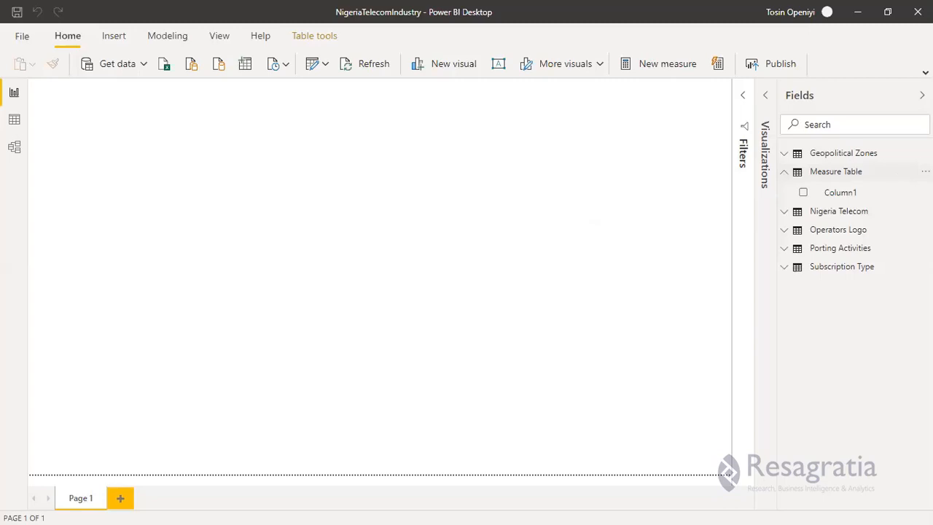
left_click(926, 171)
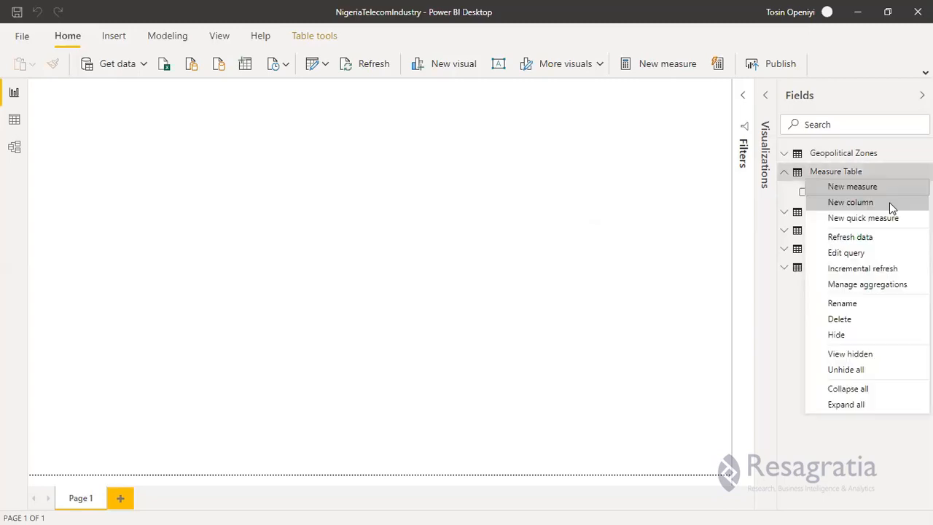
left_click(550, 207)
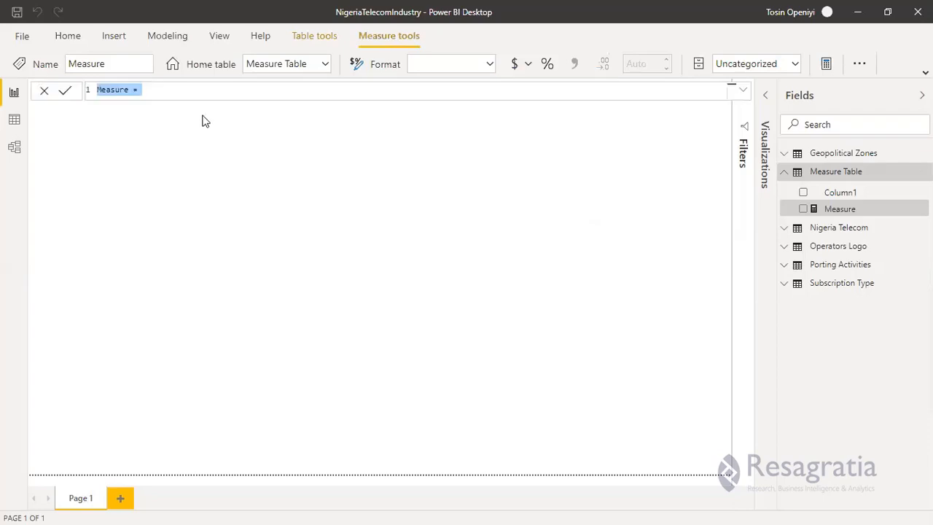
type("Total ")
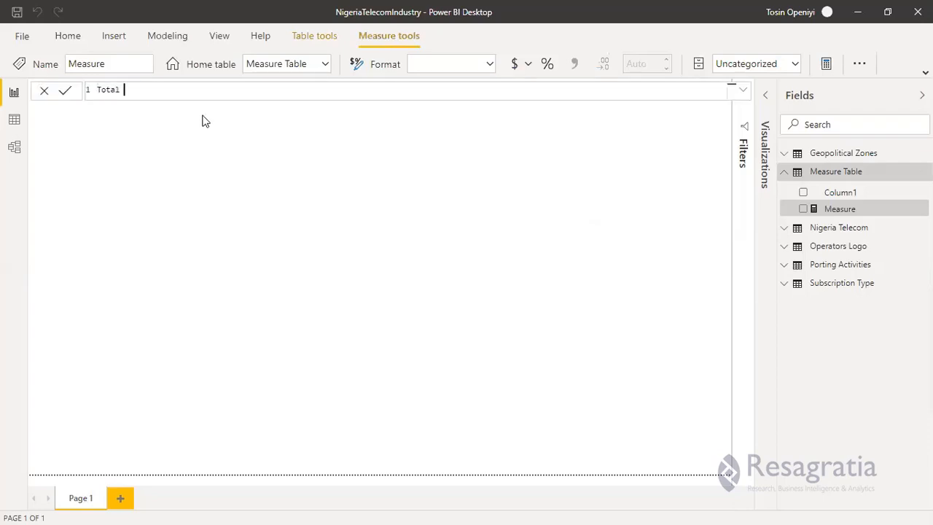
type("Su")
type("bsc")
type("ri")
type("ptio")
type("ns")
type(" = '")
type("SUM")
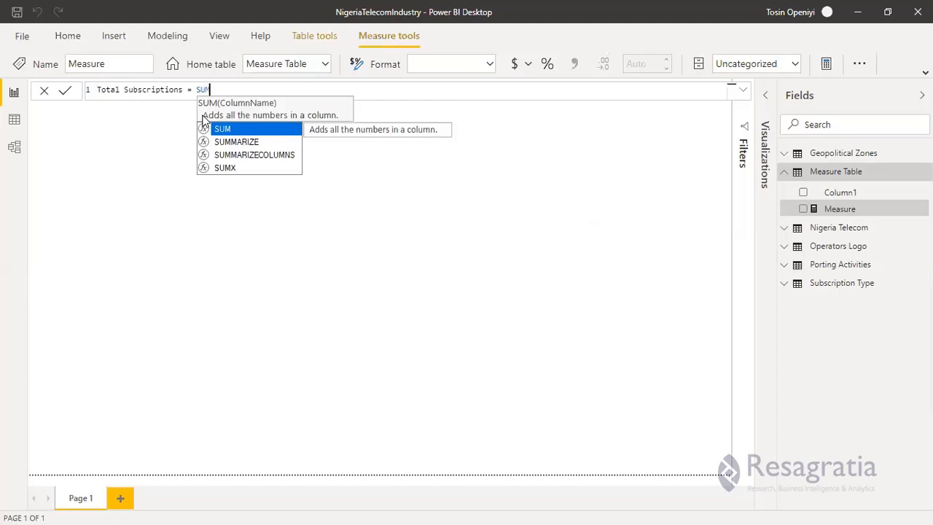
type("(")
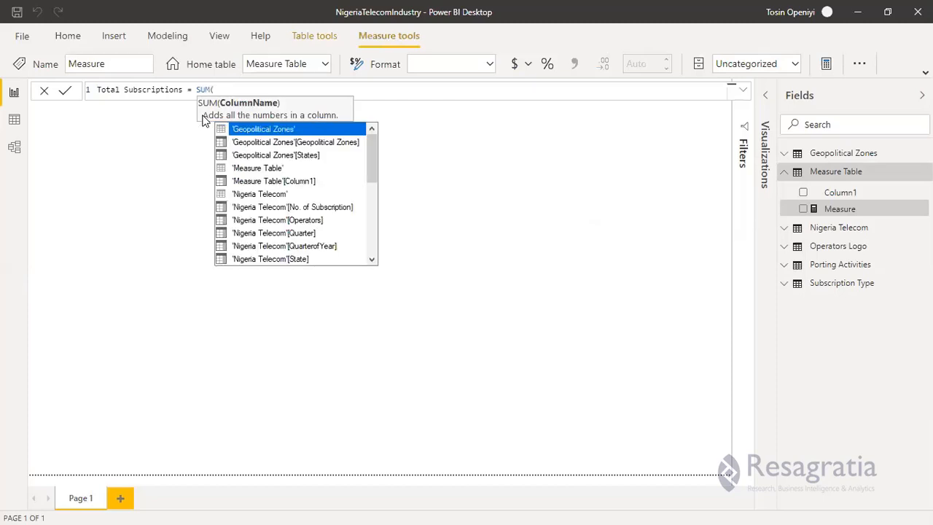
type("NO")
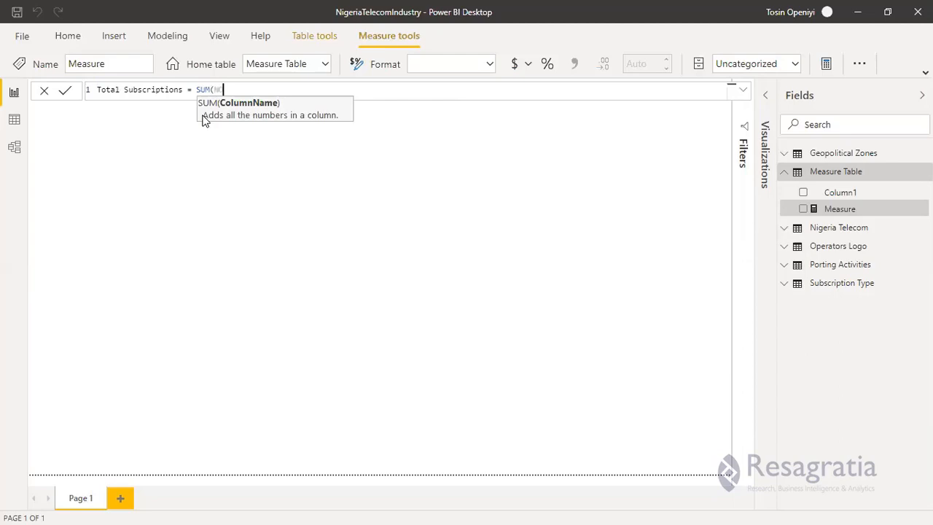
Define Total Subscriptions as SUM('Nigeria Telecom'[No. of Subscription]) and commit the formula.
key("BackSpace")
key("BackSpace")
key("Down")
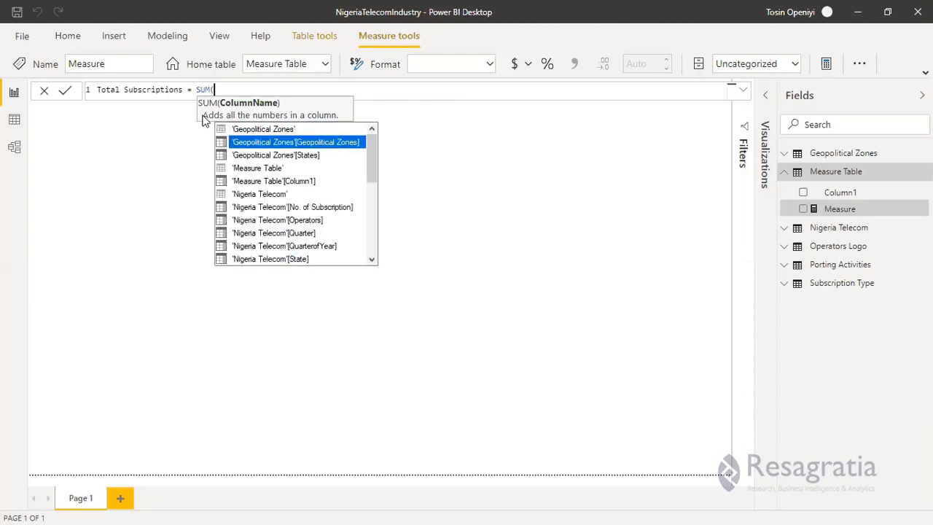
key("Down")
key("Down")
key("Down")
key("Down")
key("Down")
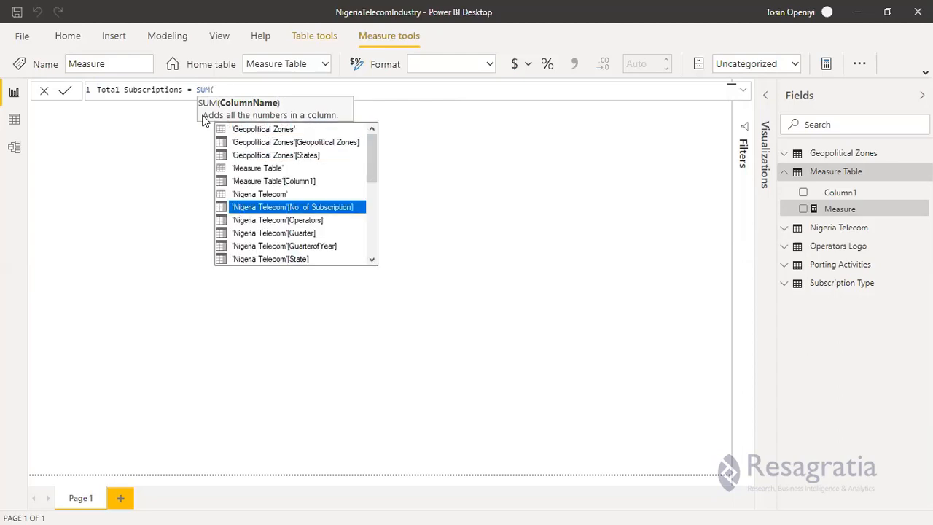
key("Tab")
type(")")
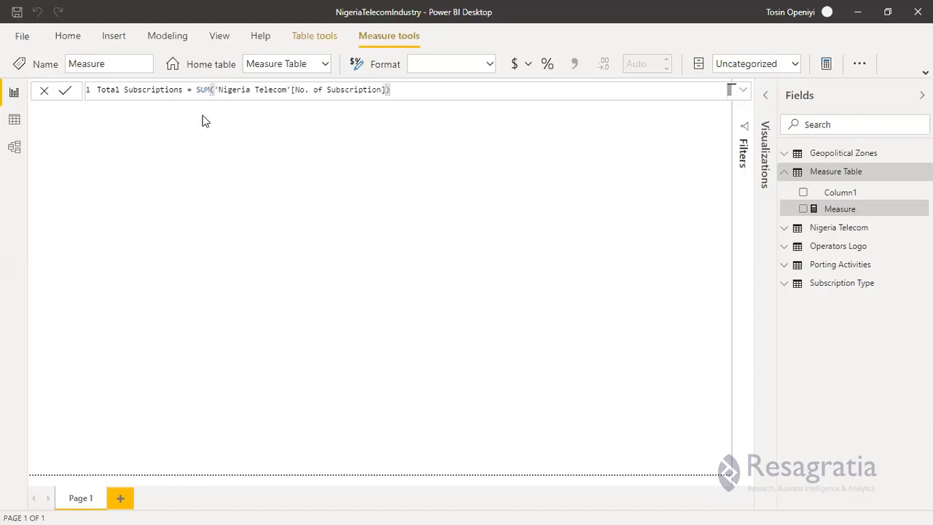
key("Return")
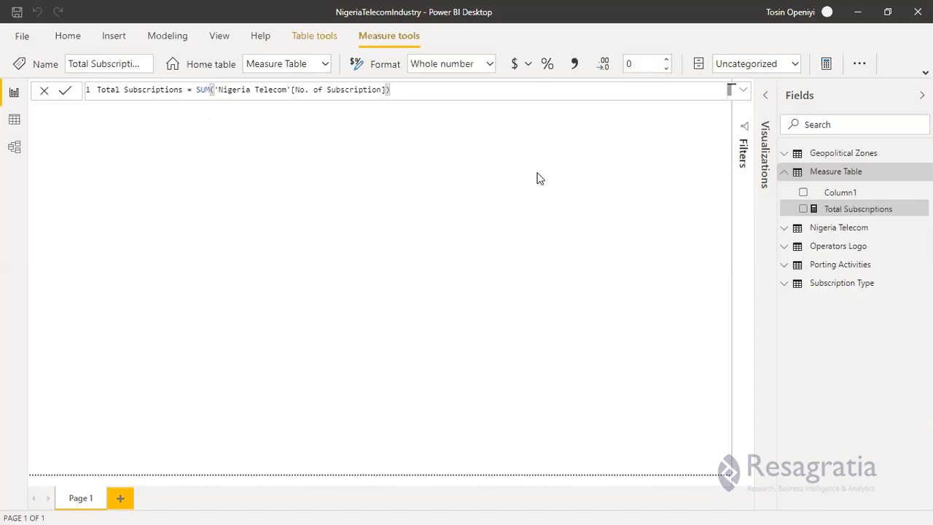
Create a table visual on the empty page from the Operators field of the Nigeria Telecom table.
left_click(784, 172)
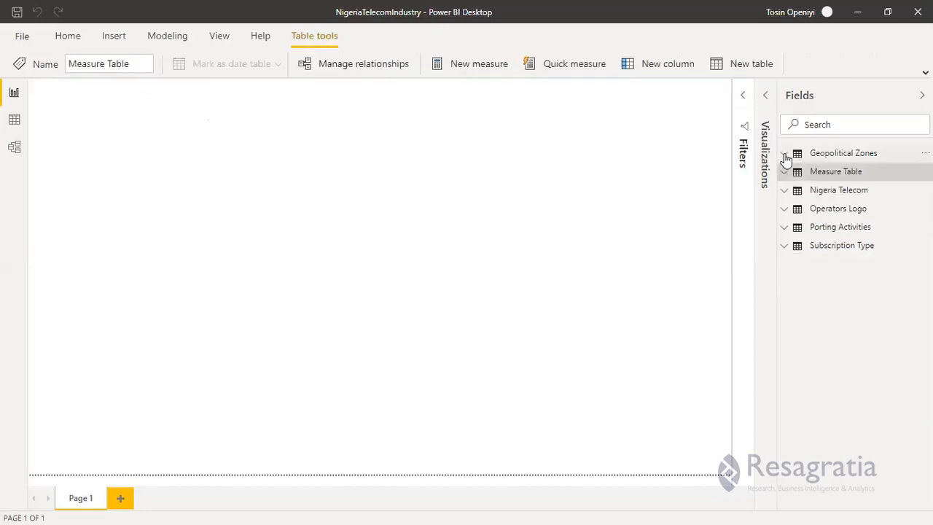
left_click(788, 194)
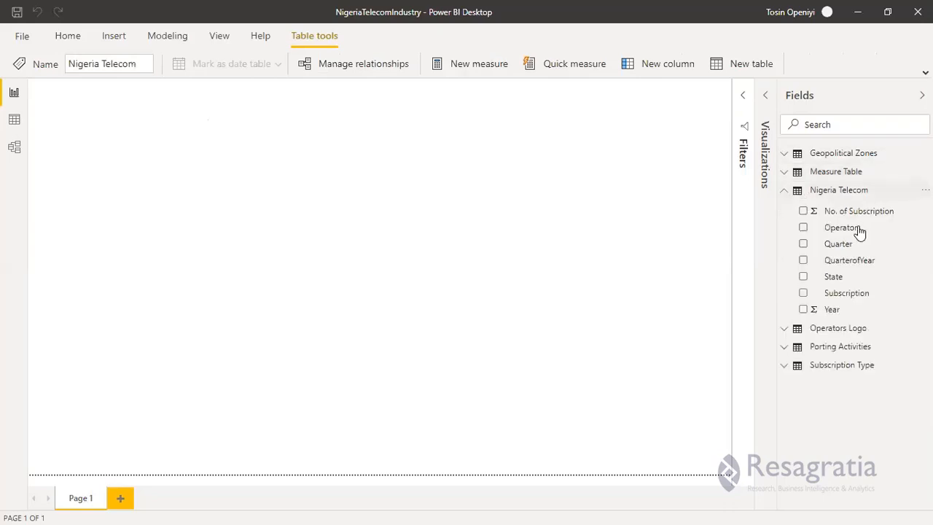
left_click_drag(256, 198, 198, 129)
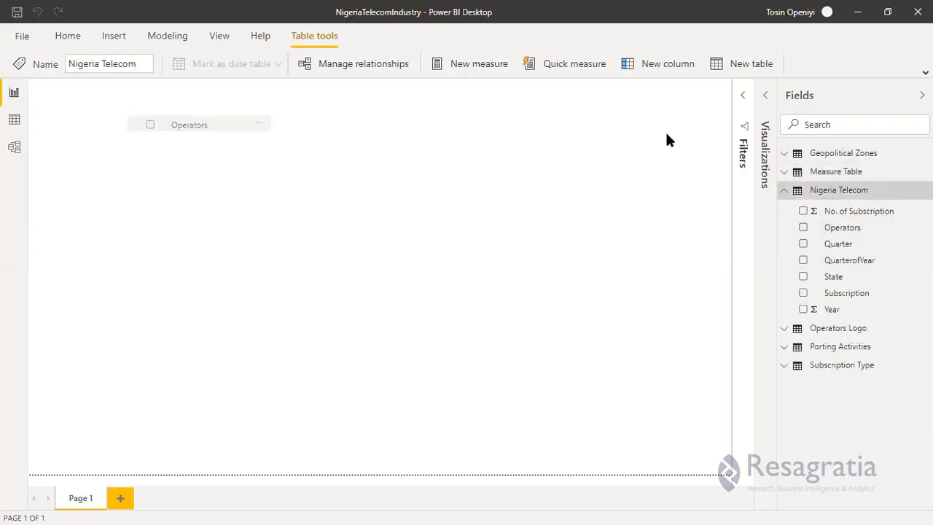
Add the Total Subscriptions measure to the Operators table visual.
left_click(785, 190)
left_click(785, 154)
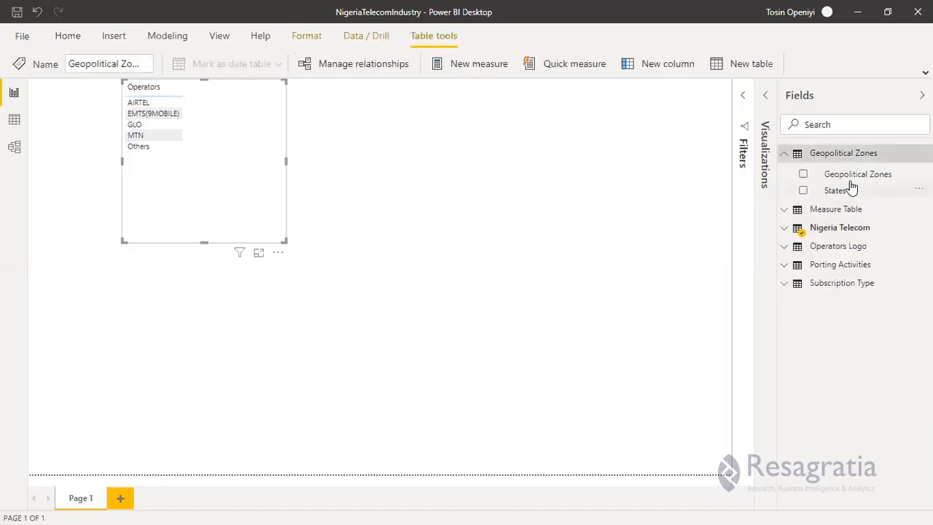
left_click(788, 157)
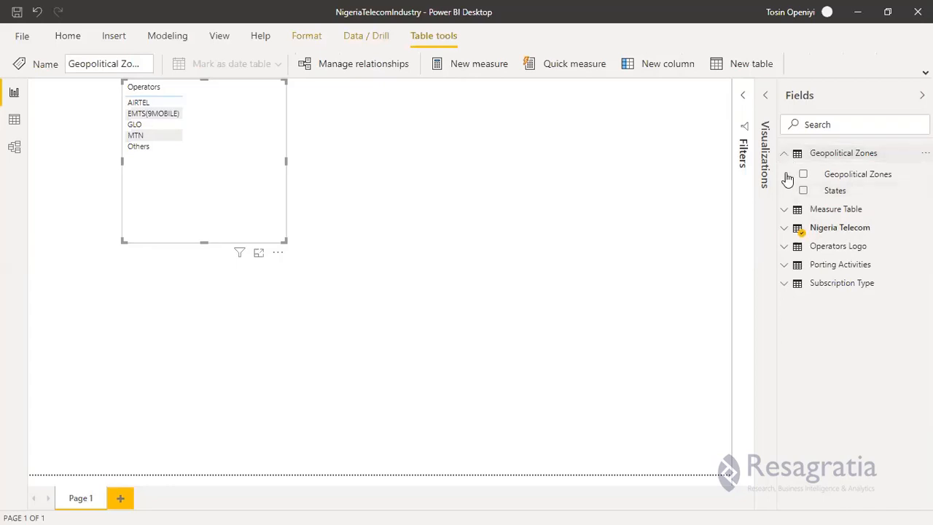
left_click(785, 172)
left_click_drag(849, 210, 240, 105)
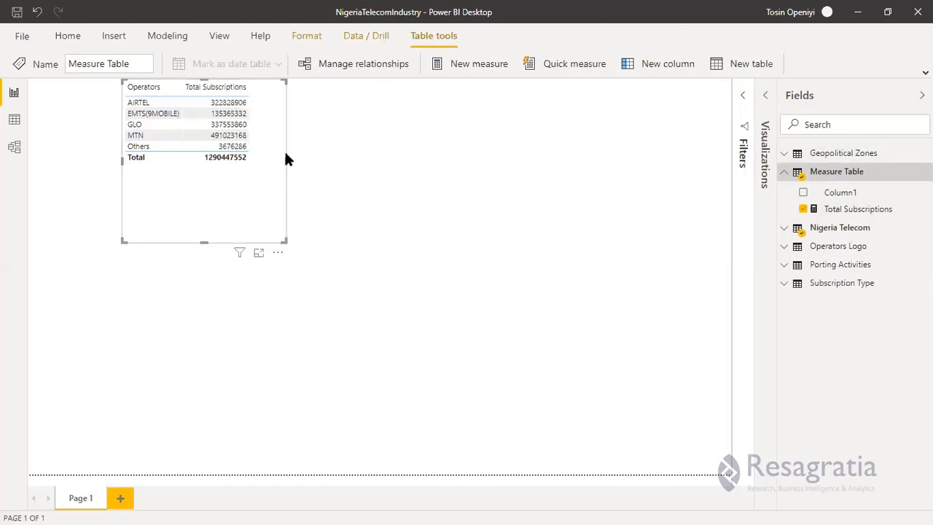
Sort the Operators table by Total Subscriptions in descending order and format the measure with a thousands separator.
left_click_drag(285, 153, 336, 156)
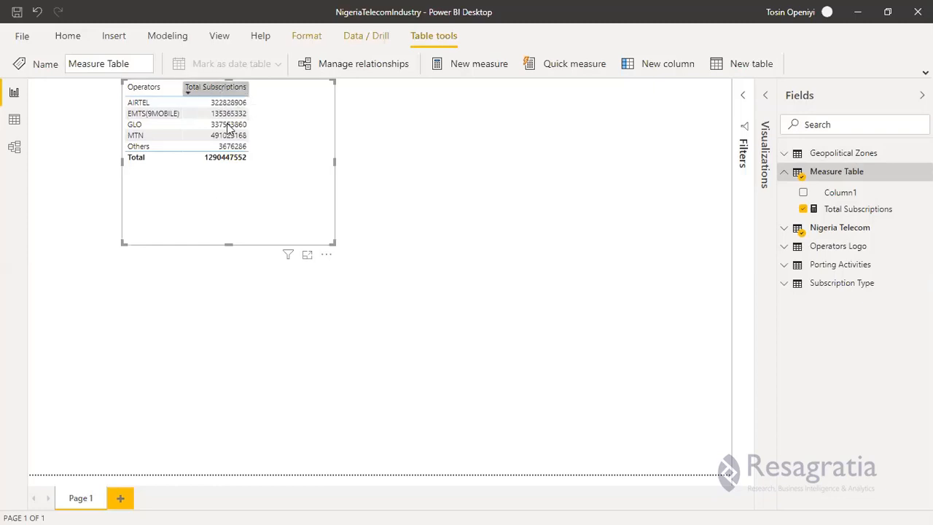
left_click(214, 87)
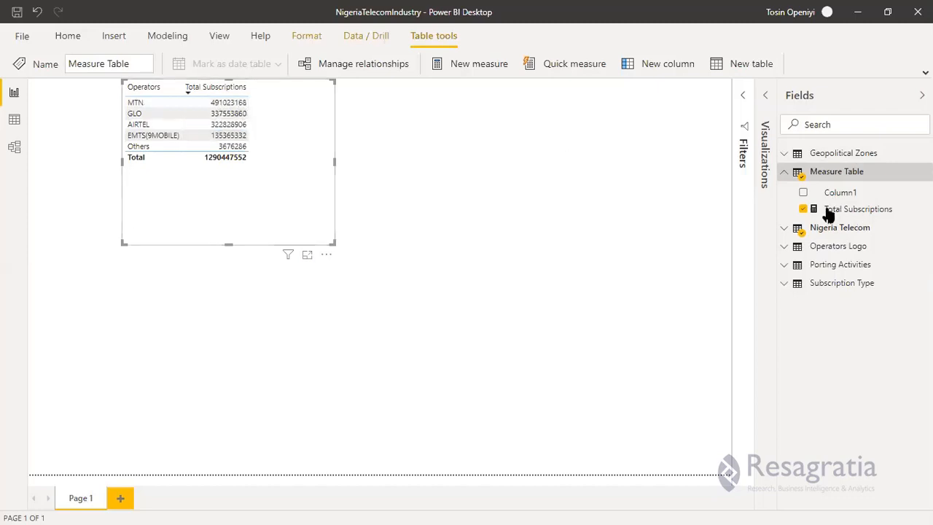
left_click(580, 64)
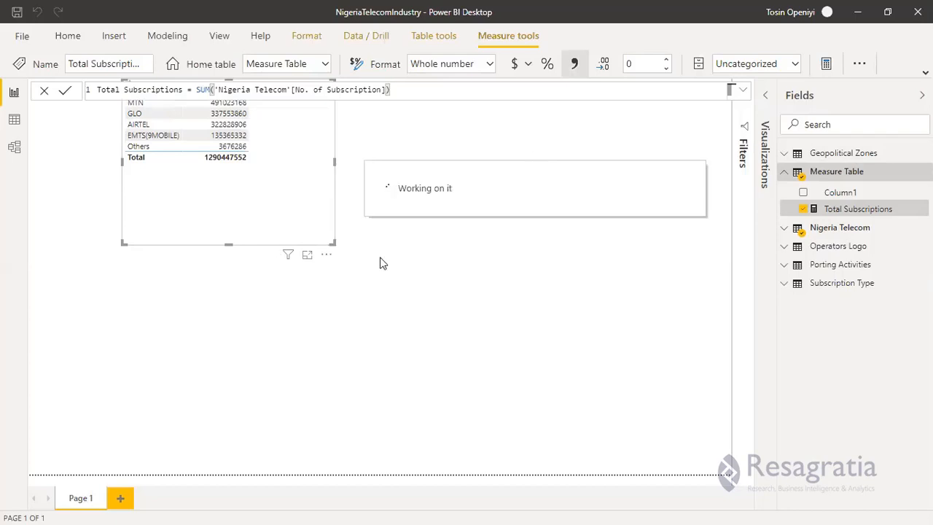
left_click(169, 187)
left_click(166, 195)
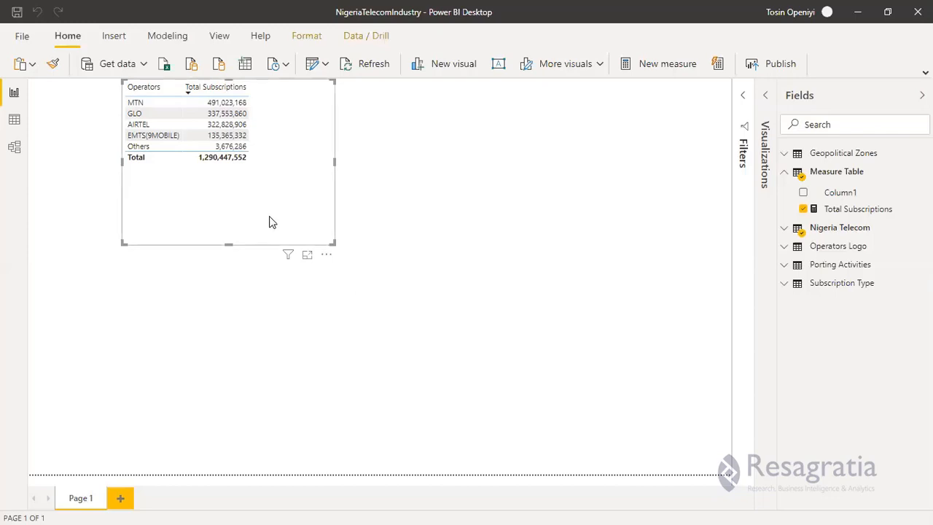
Narrow the Operators table visual to fit its two columns, collapse the Measure Table fields and move the visual lower on the page.
left_click_drag(333, 161, 282, 162)
left_click(194, 229)
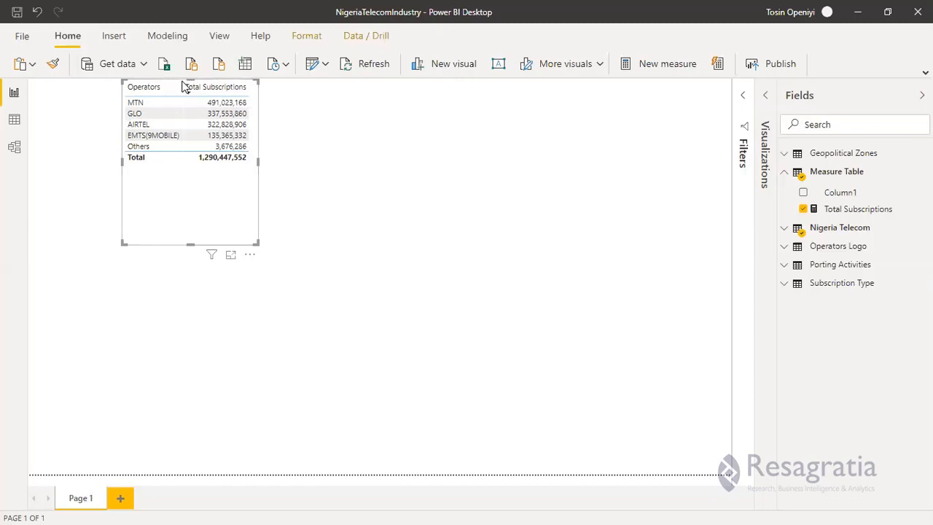
left_click(184, 87)
left_click(784, 166)
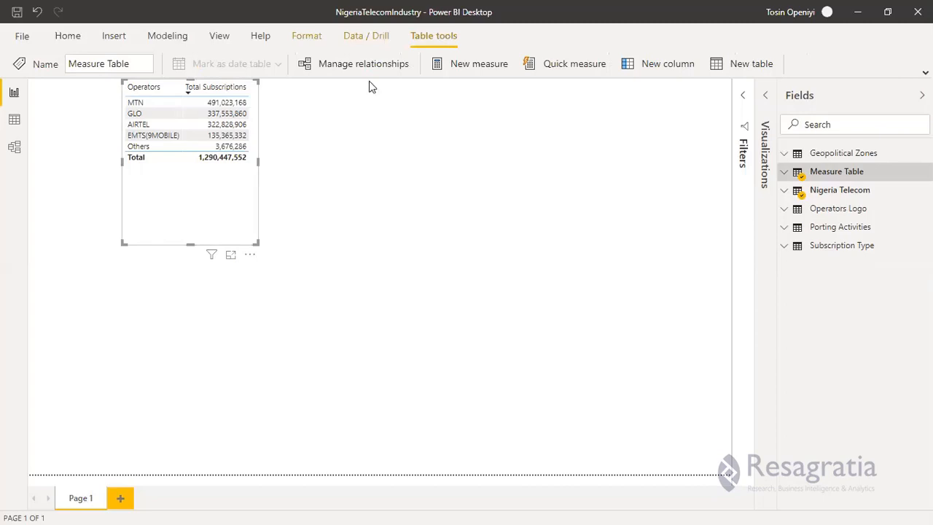
left_click(785, 178)
left_click_drag(180, 152, 170, 220)
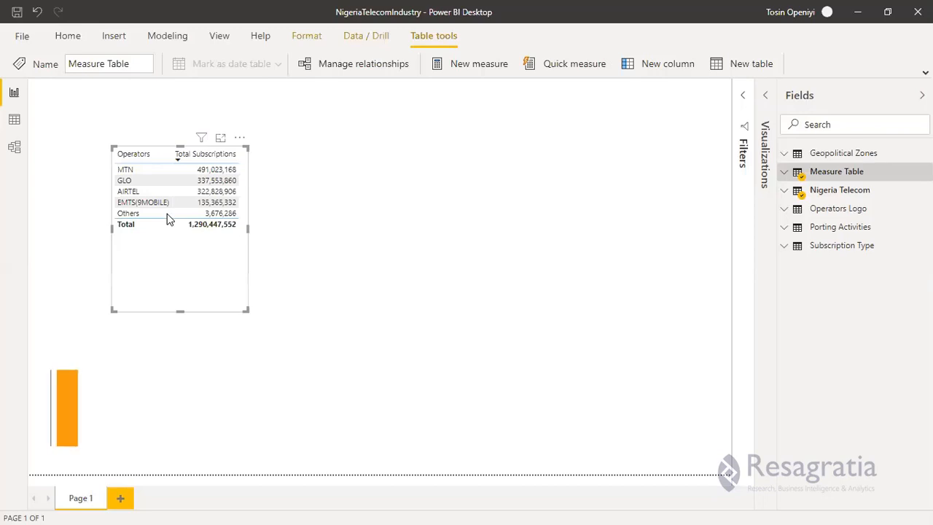
left_click(475, 63)
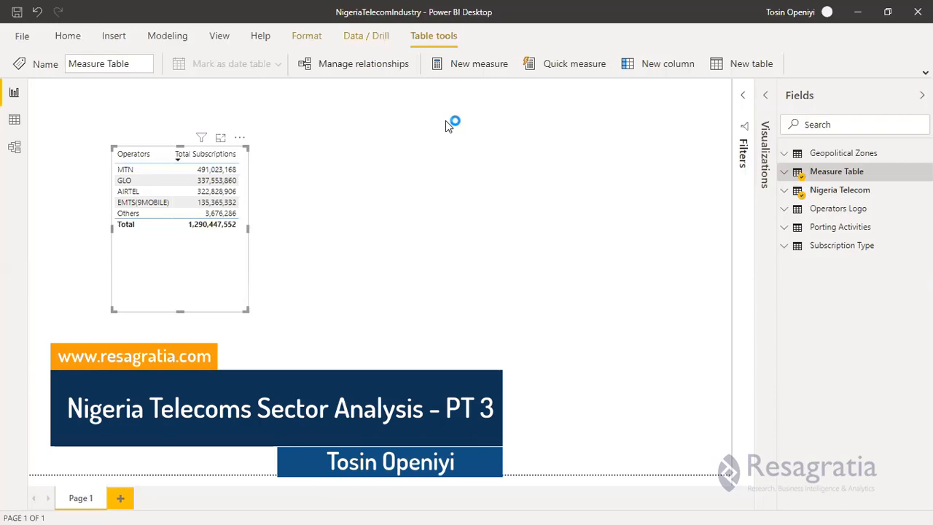
key("super")
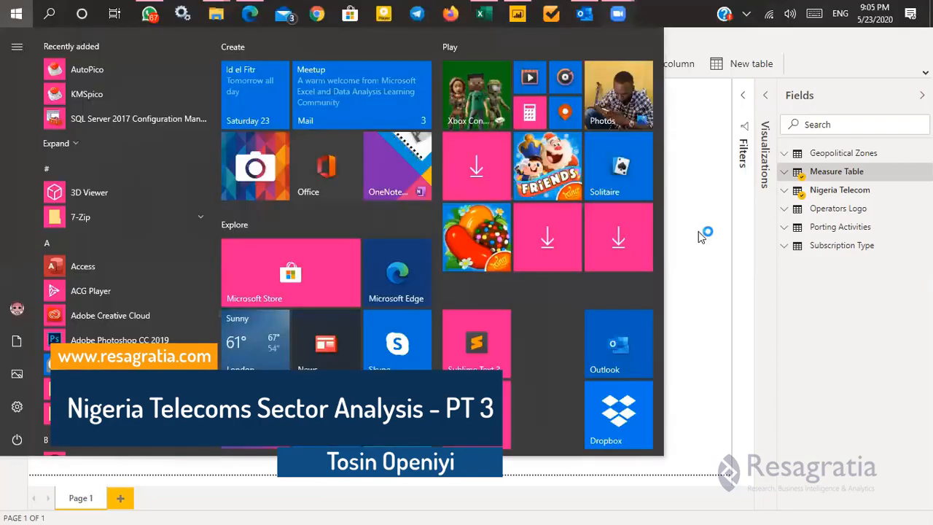
key("Escape")
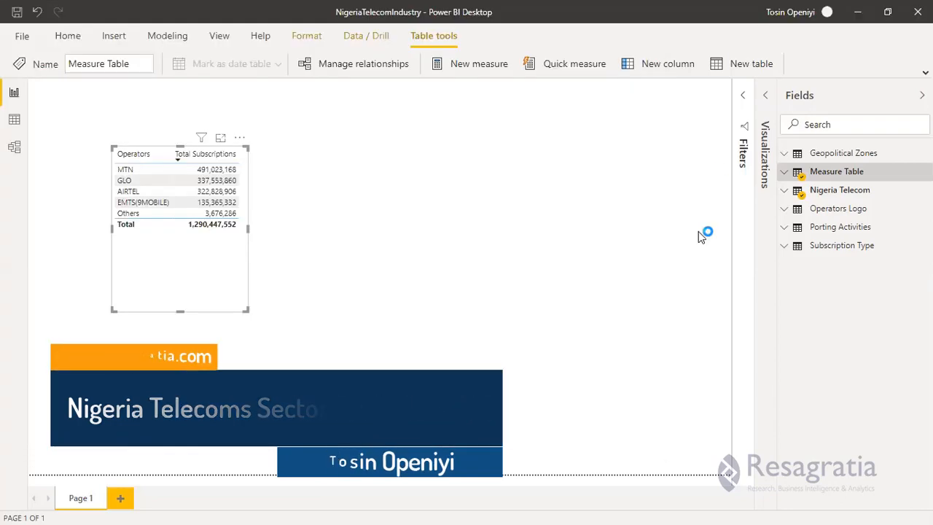
left_click(698, 231)
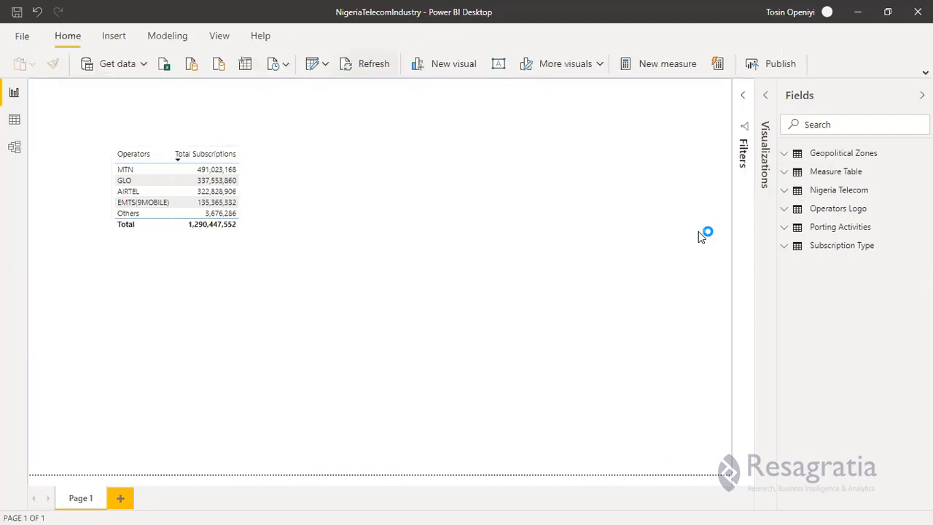